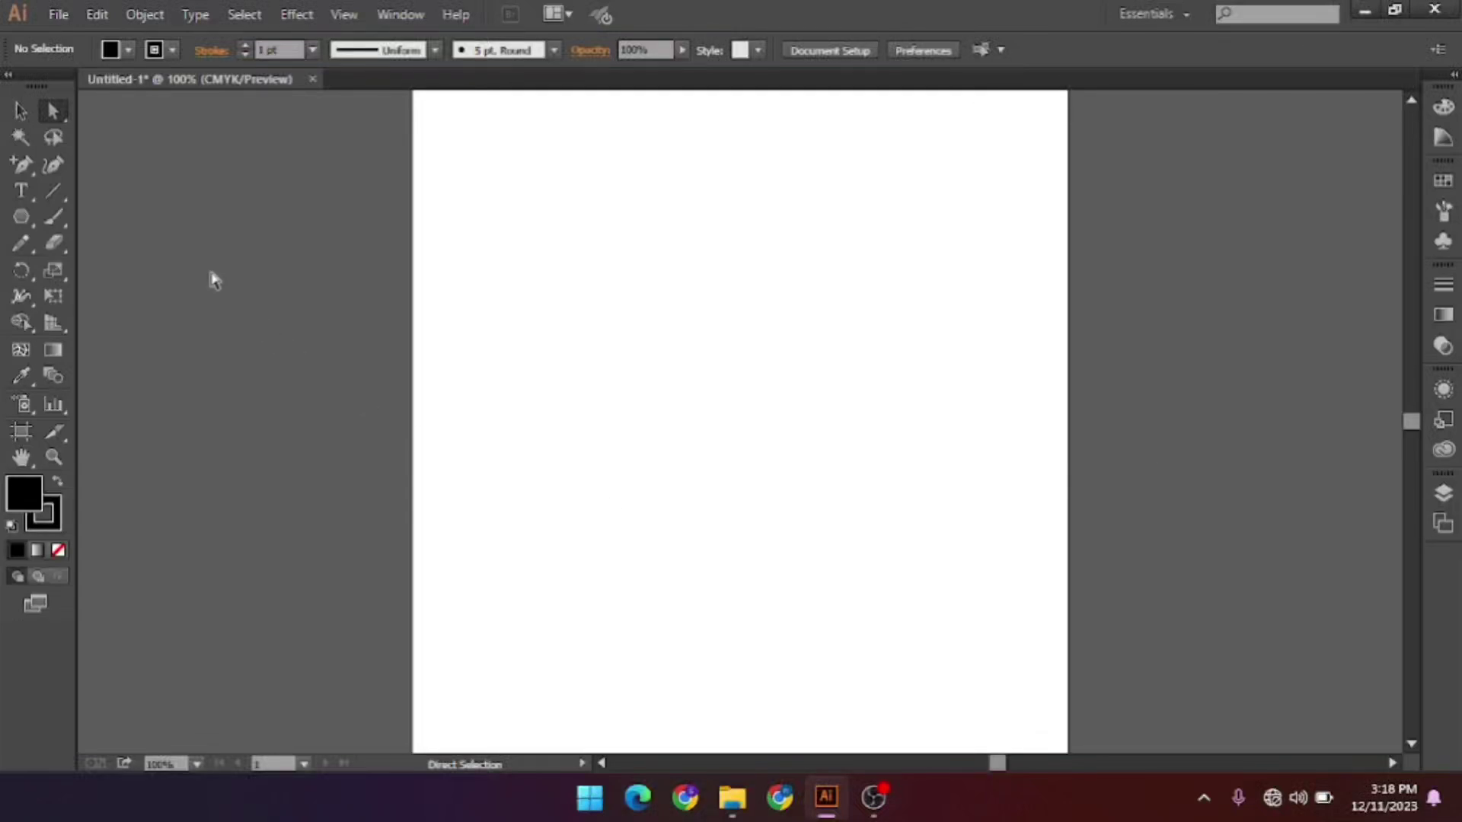
# Draw a six-sided hexagon with 100 pt radius and reset to the default white fill and black stroke.
pyautogui.click(18, 220)
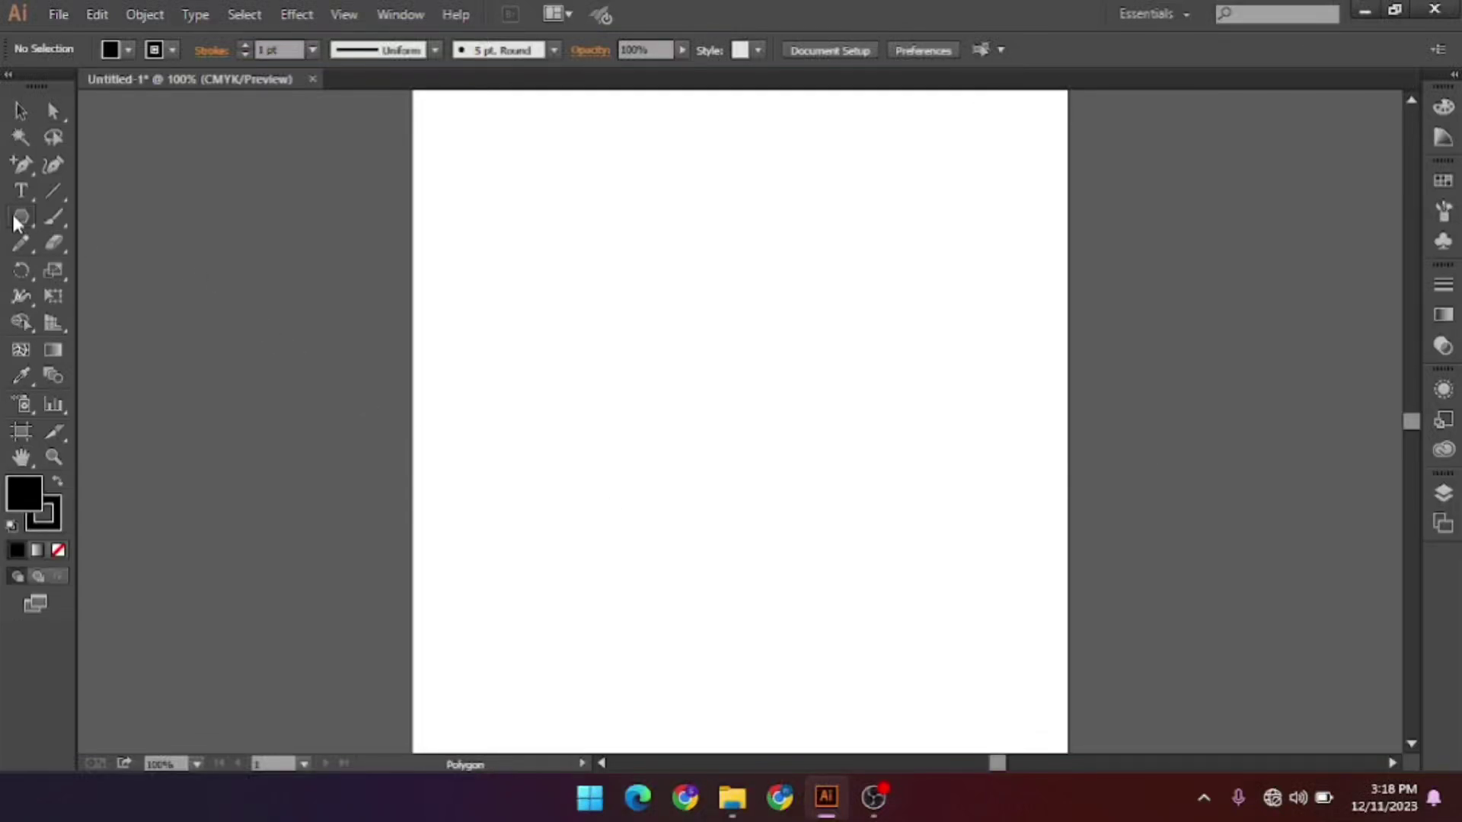
pyautogui.click(525, 217)
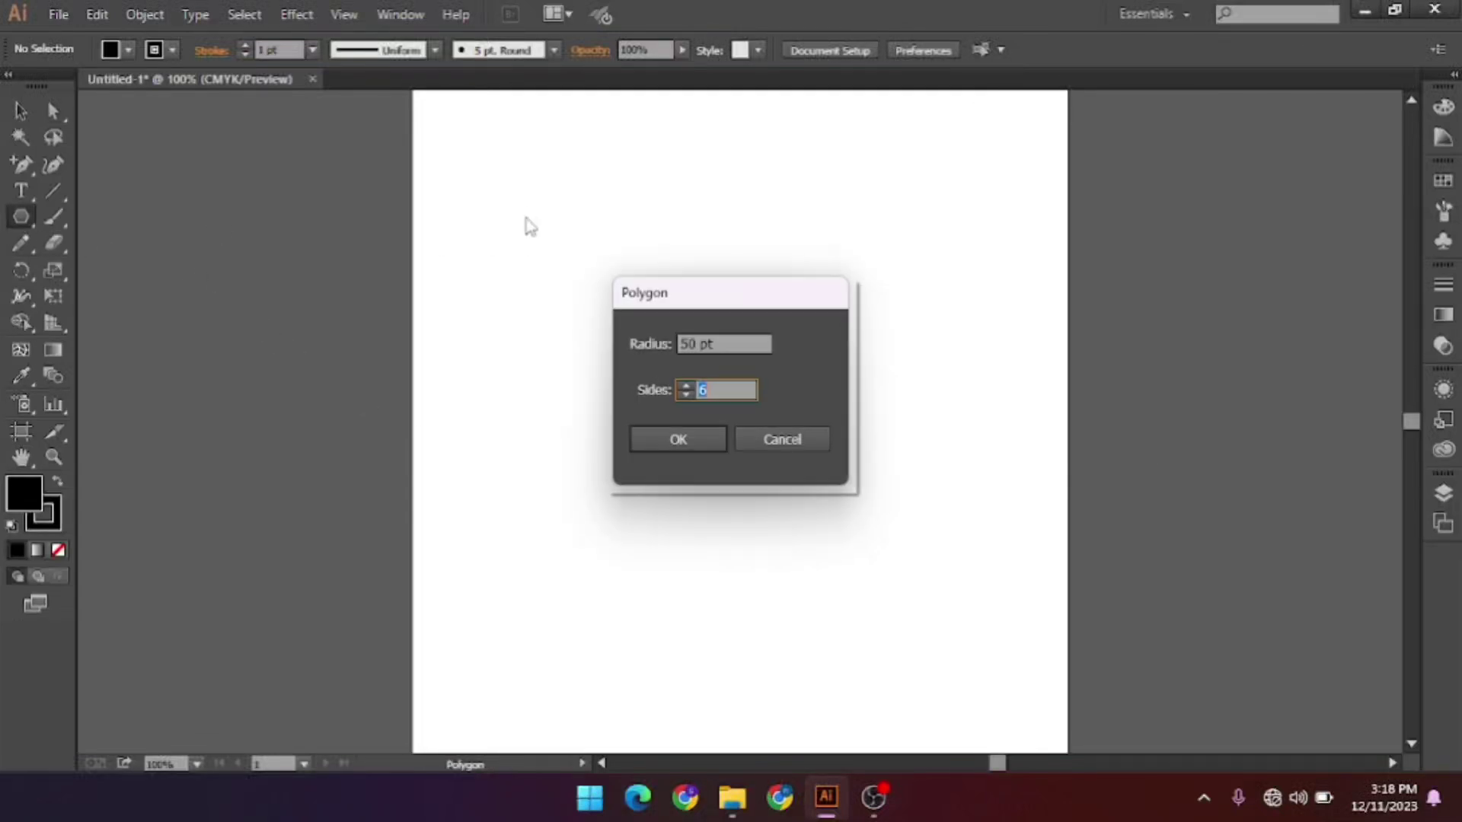
pyautogui.click(685, 343)
pyautogui.write('100')
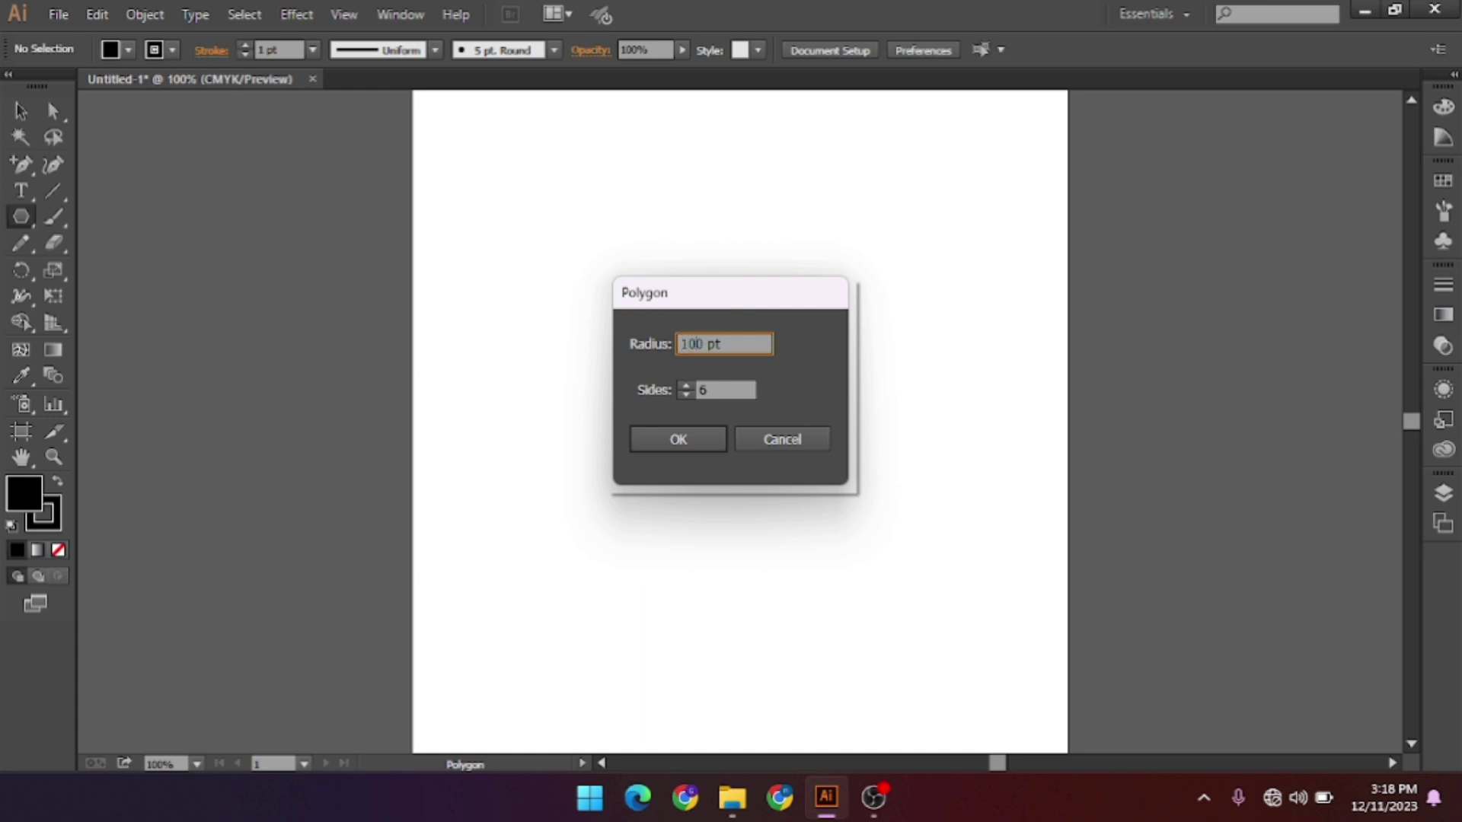
pyautogui.click(662, 432)
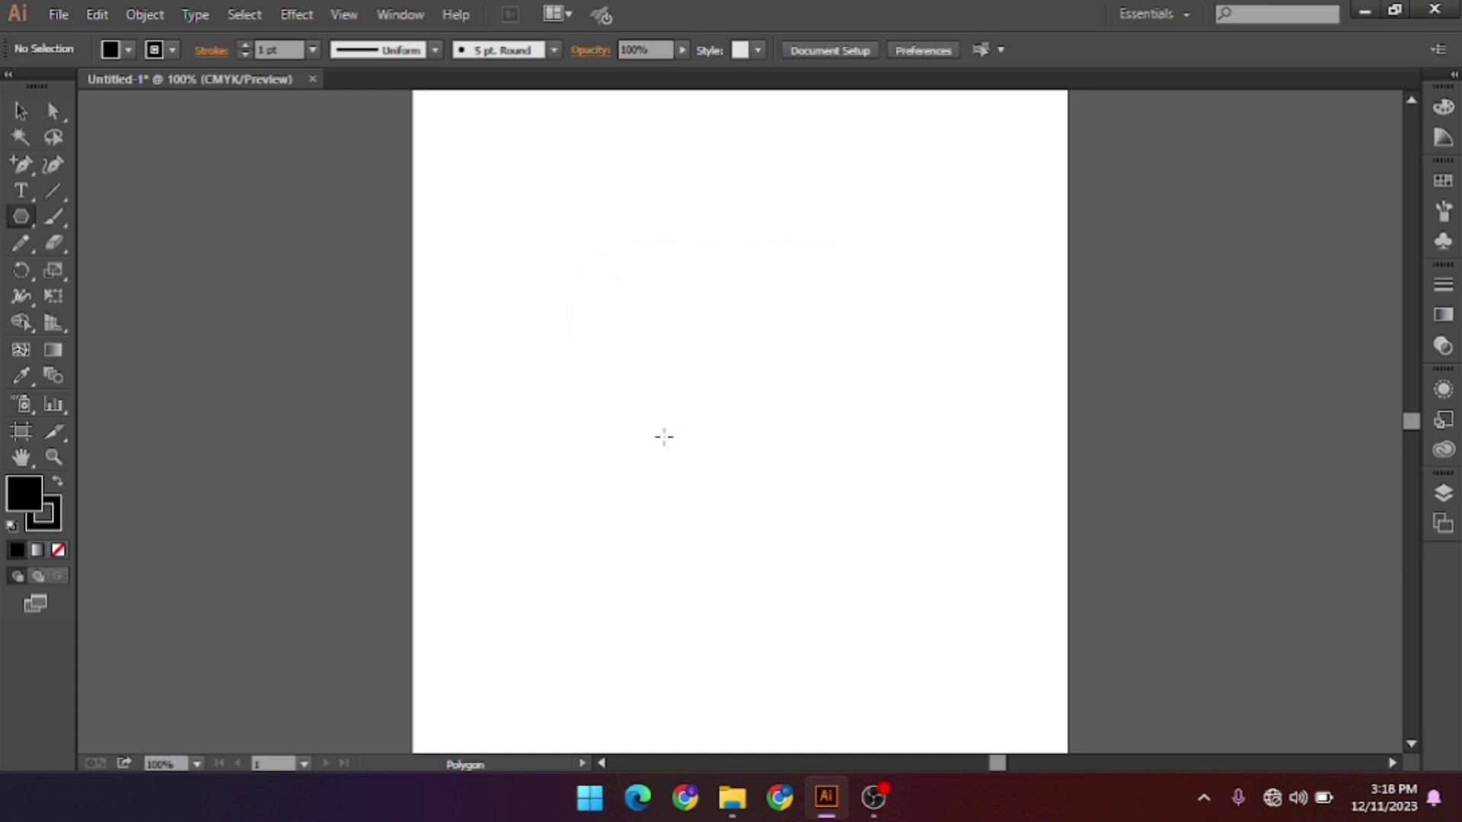
pyautogui.click(10, 526)
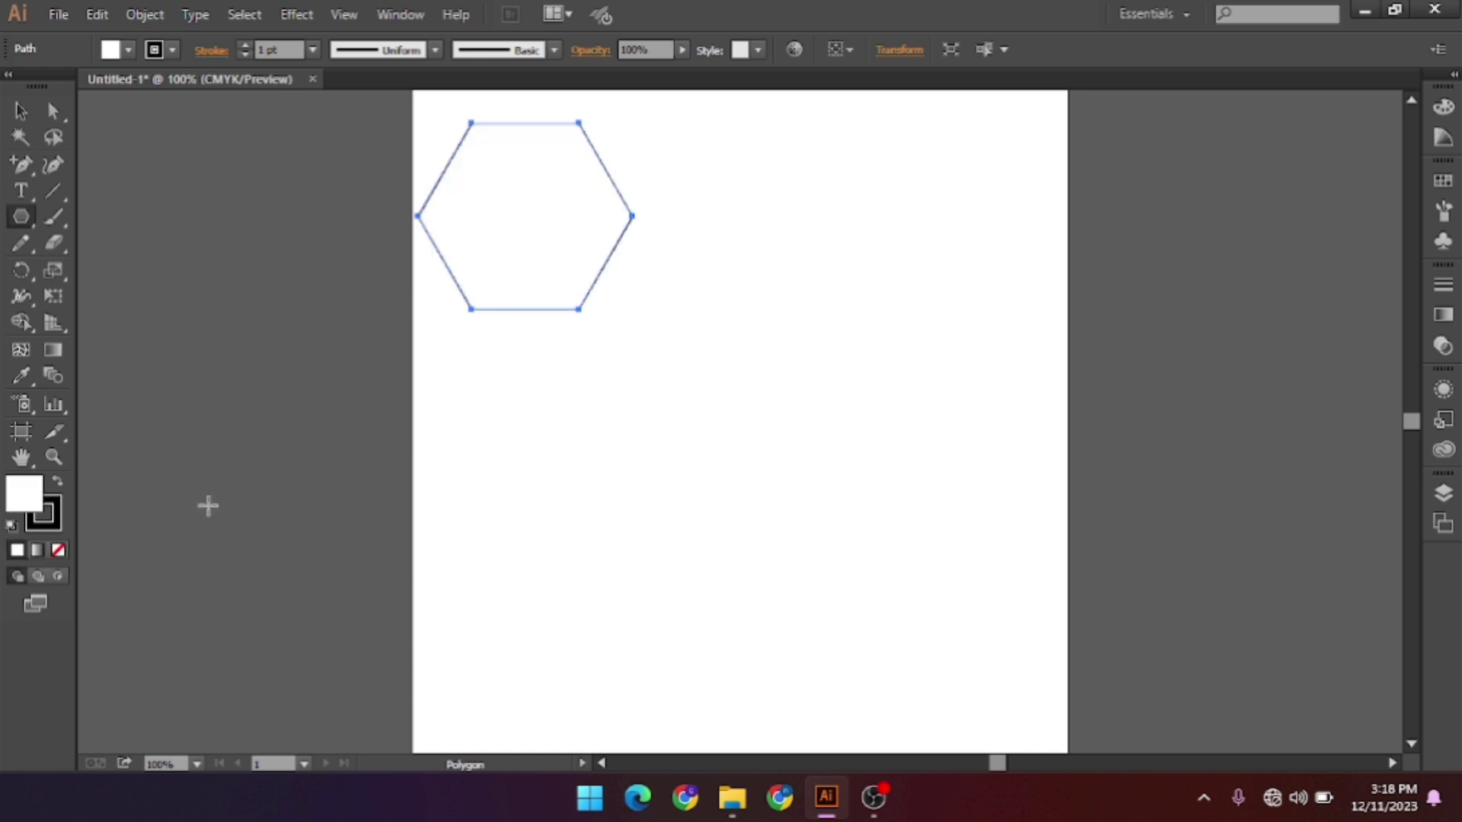
# Add six-sided hexagons of 200 pt and 300 pt radius, then select all three.
pyautogui.click(657, 345)
pyautogui.click(688, 345)
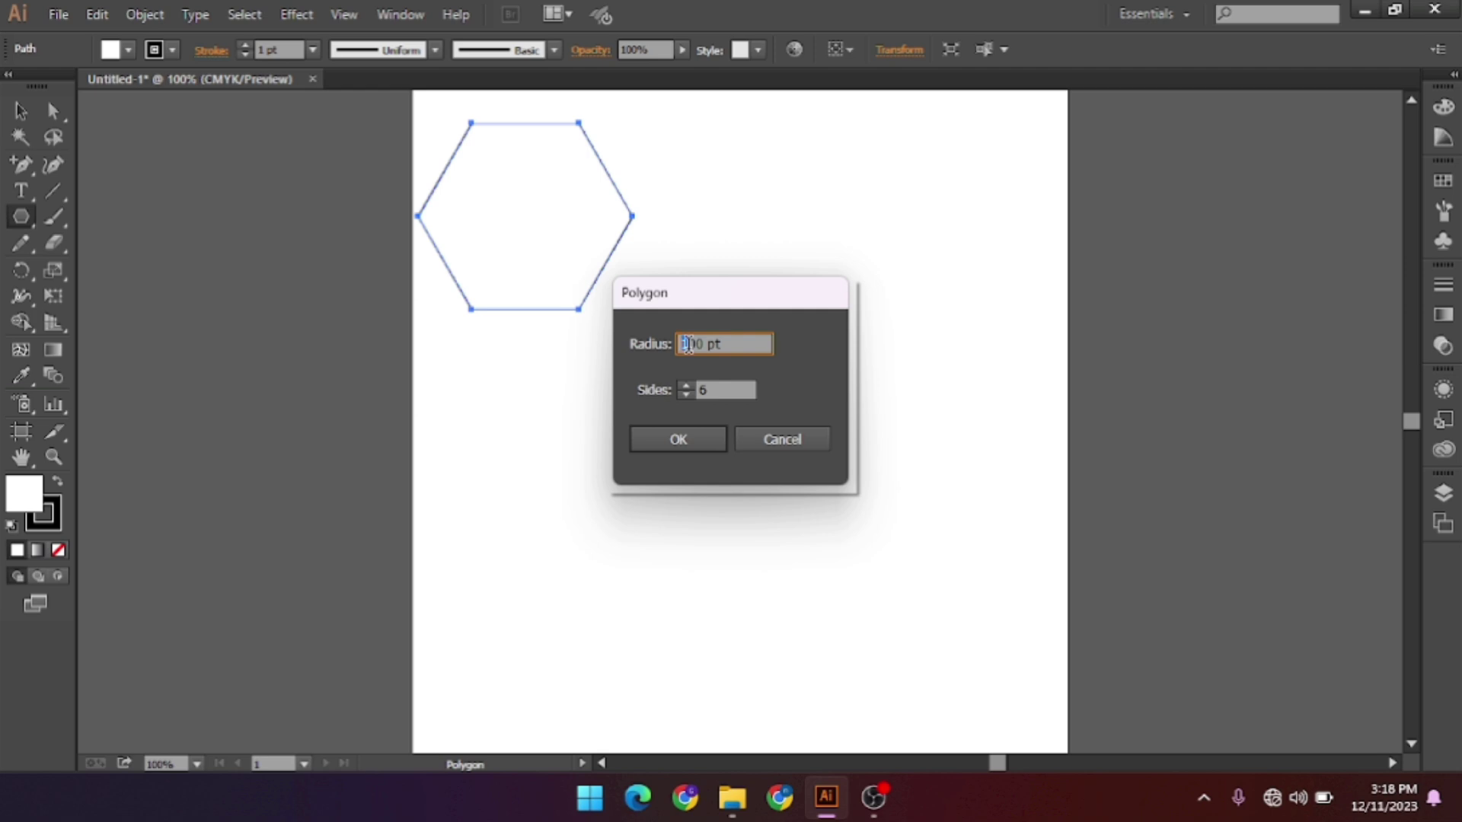
pyautogui.write('2')
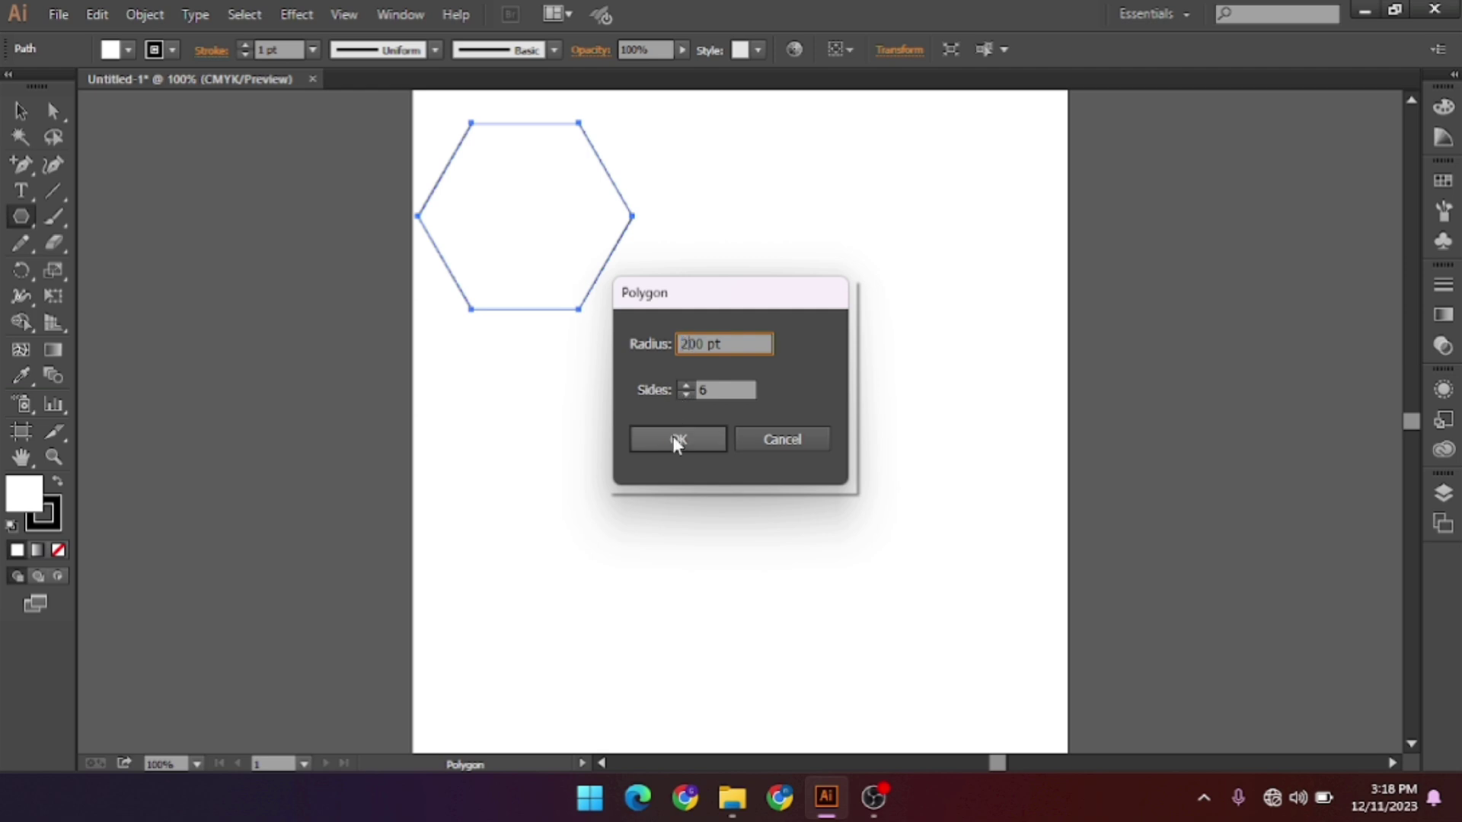
pyautogui.click(675, 442)
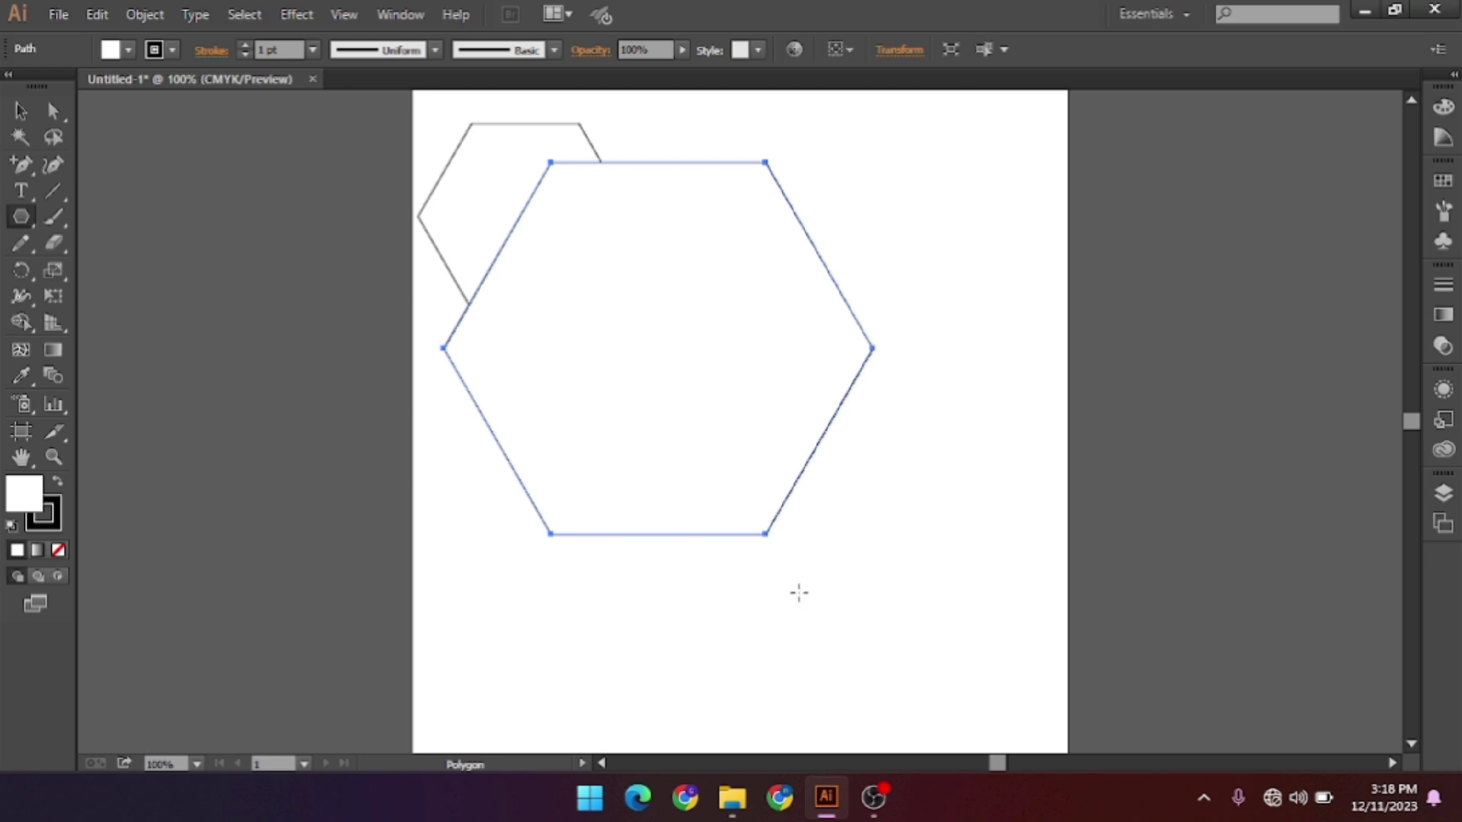
pyautogui.click(833, 626)
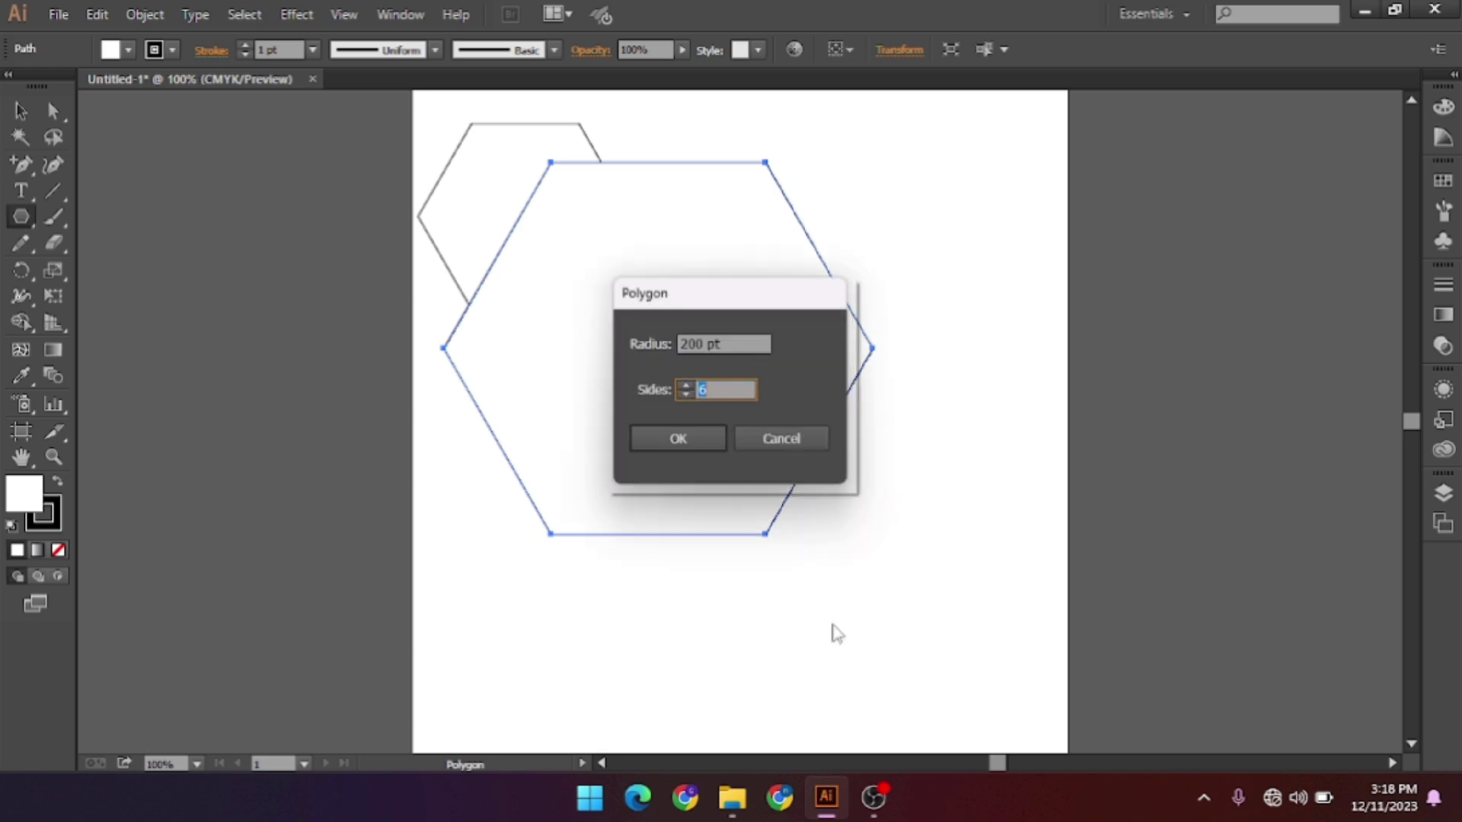
pyautogui.click(688, 341)
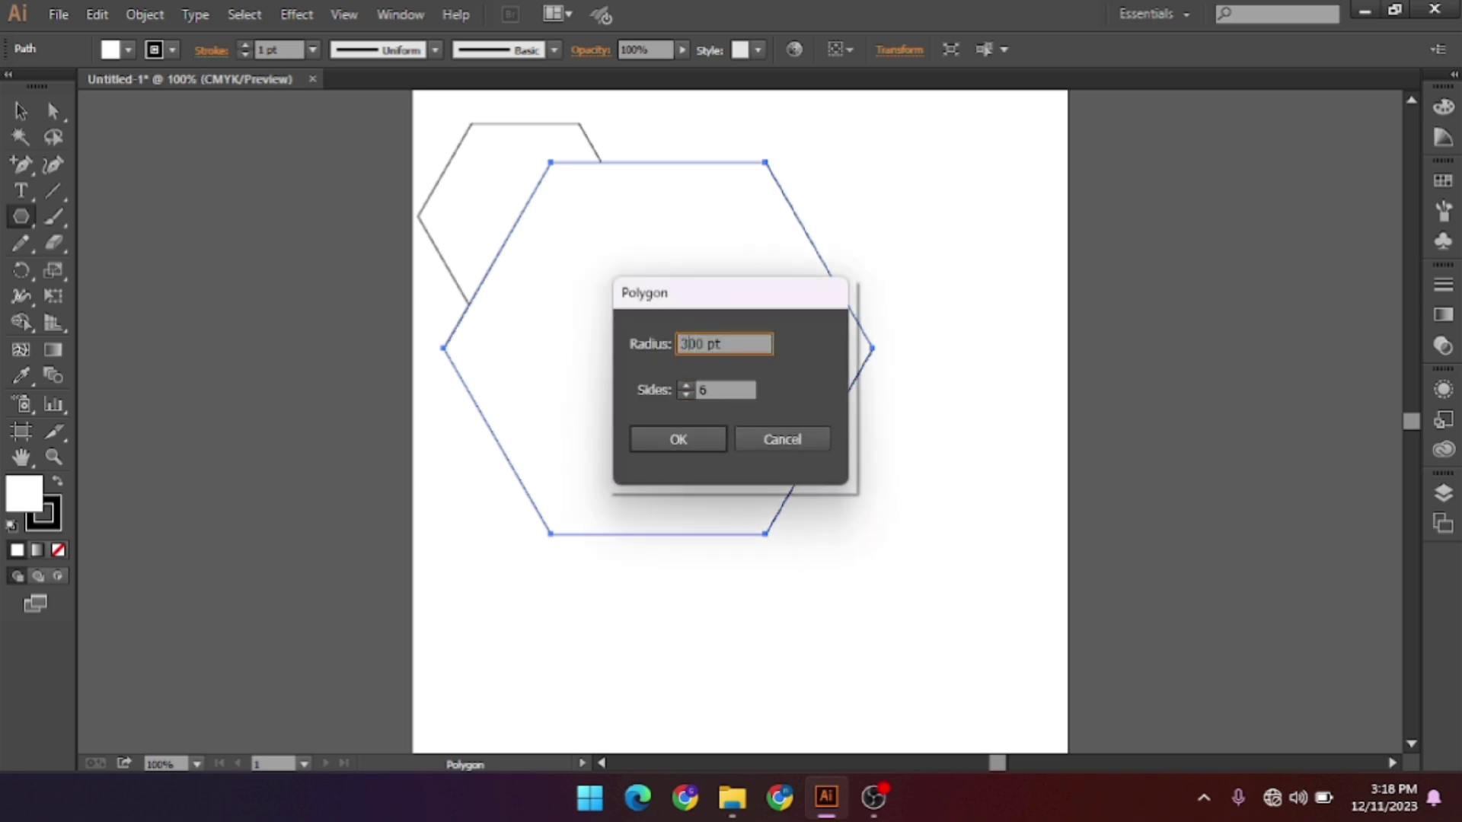
pyautogui.click(693, 440)
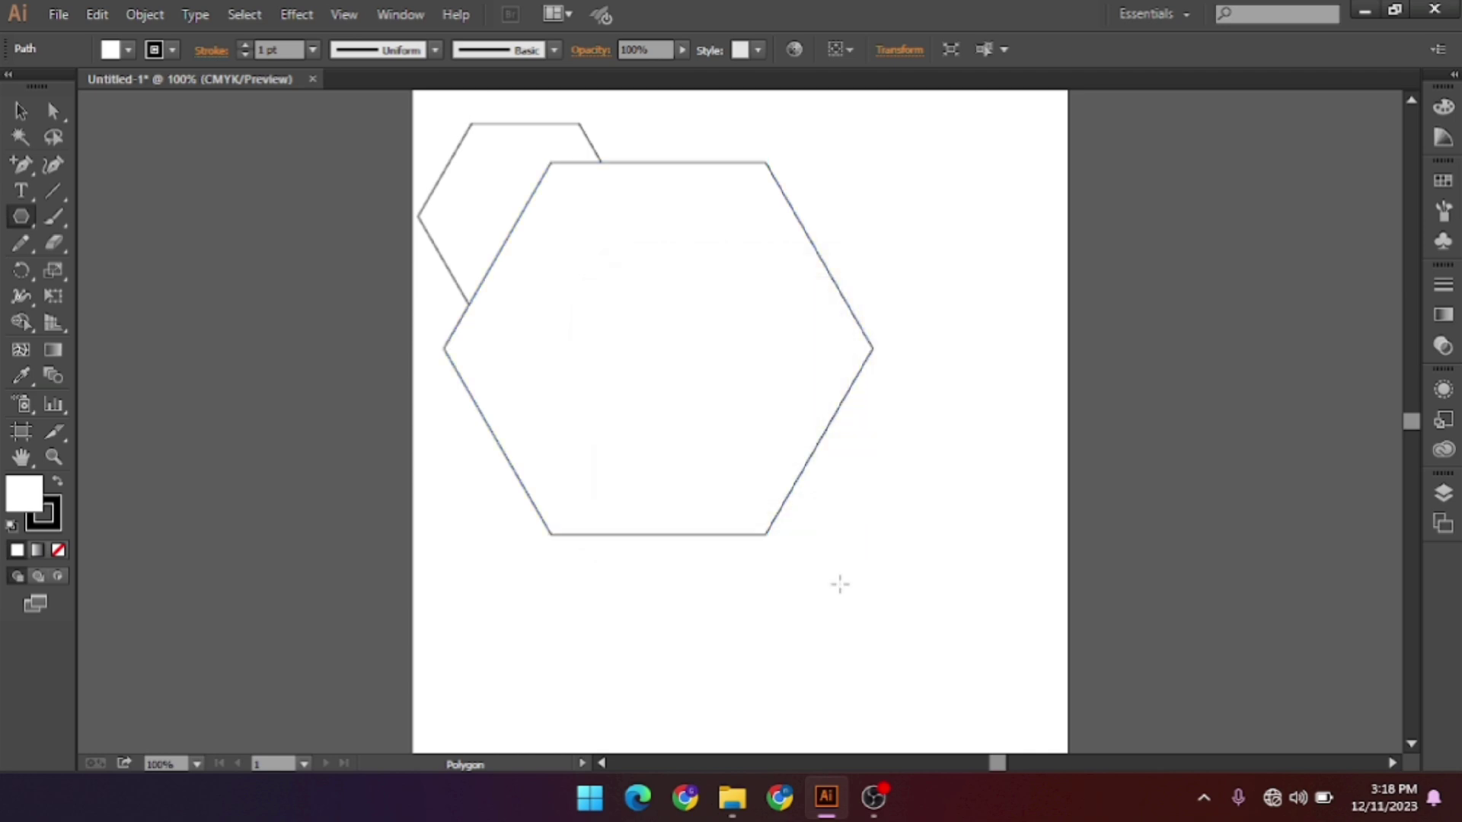
pyautogui.hotkey('ctrl', 'a')
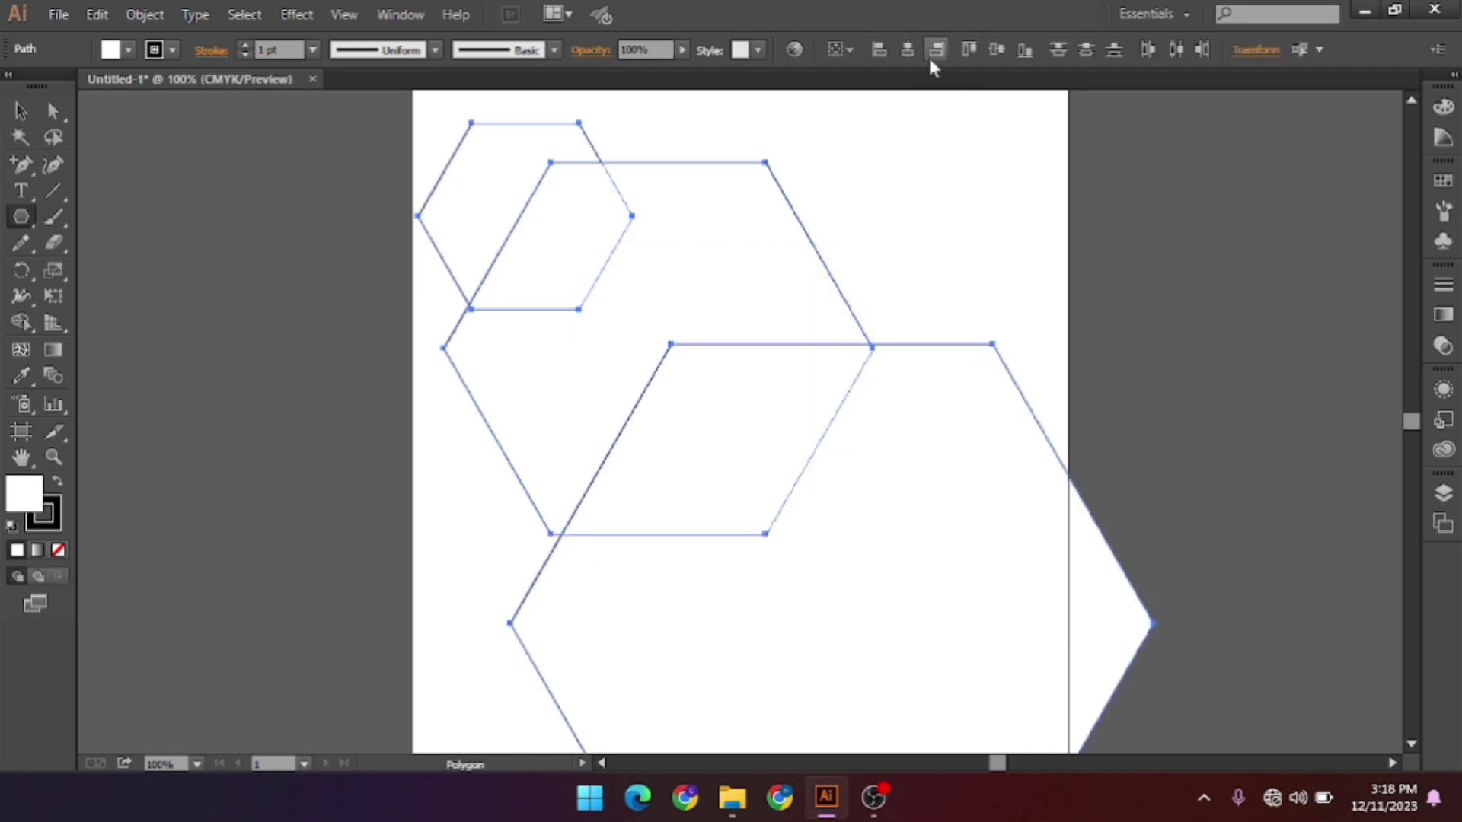
# Align the hexagons' horizontal and vertical centres and set their fill to None.
pyautogui.click(908, 50)
pyautogui.click(993, 50)
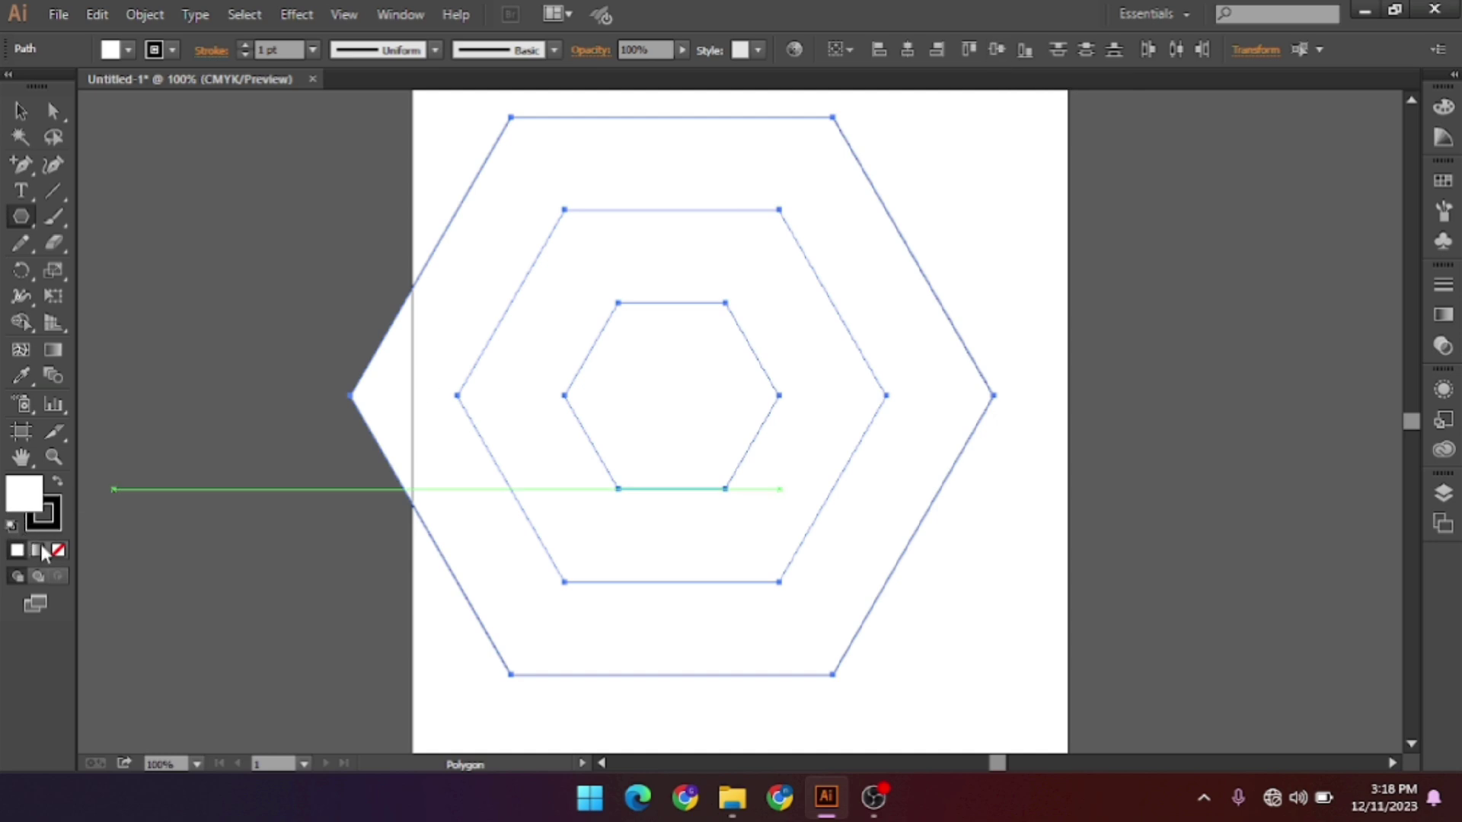
pyautogui.click(59, 551)
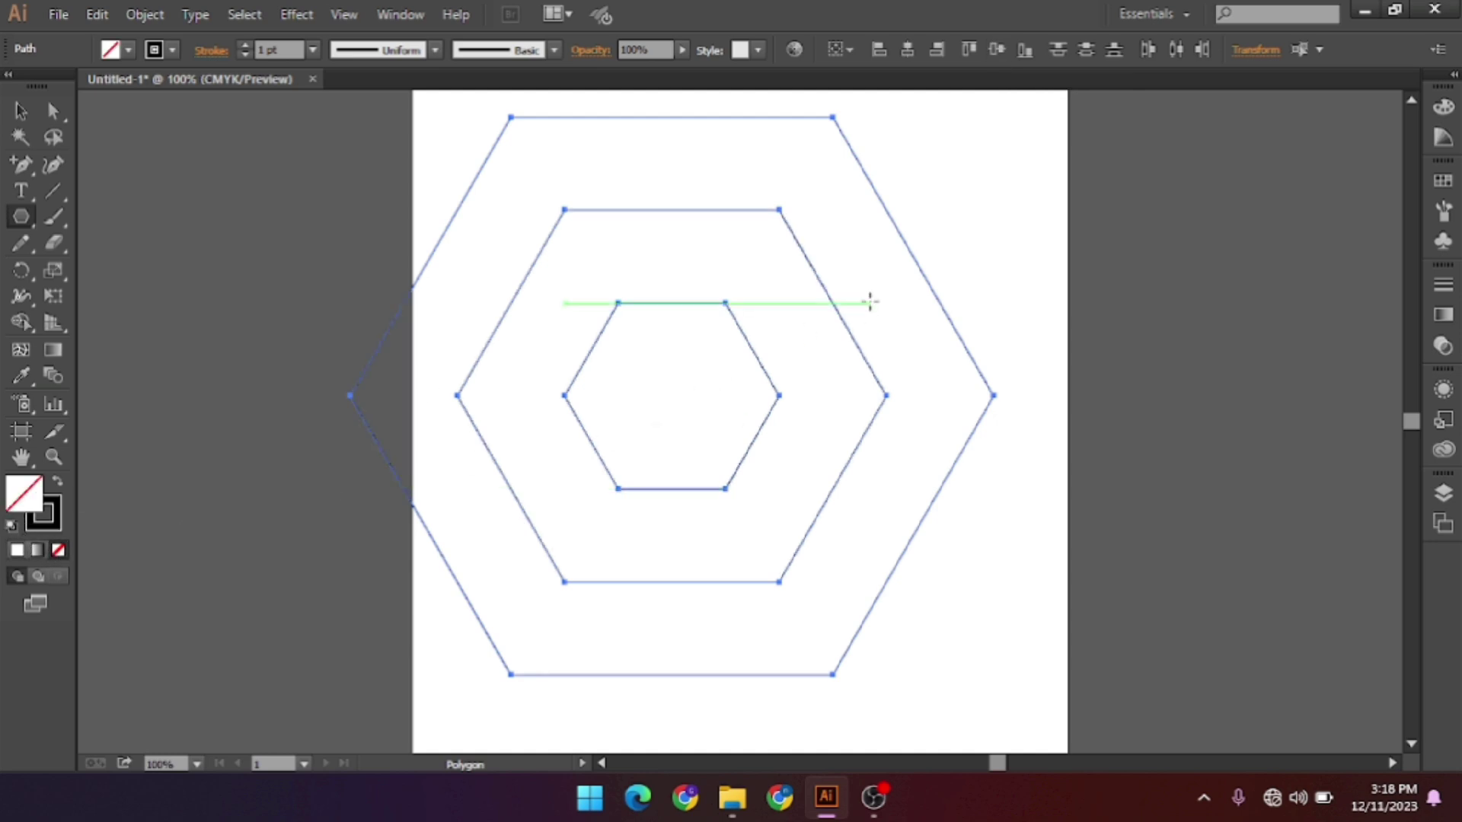
# Move the three concentric hexagons onto the artboard centre and zoom out.
pyautogui.click(21, 111)
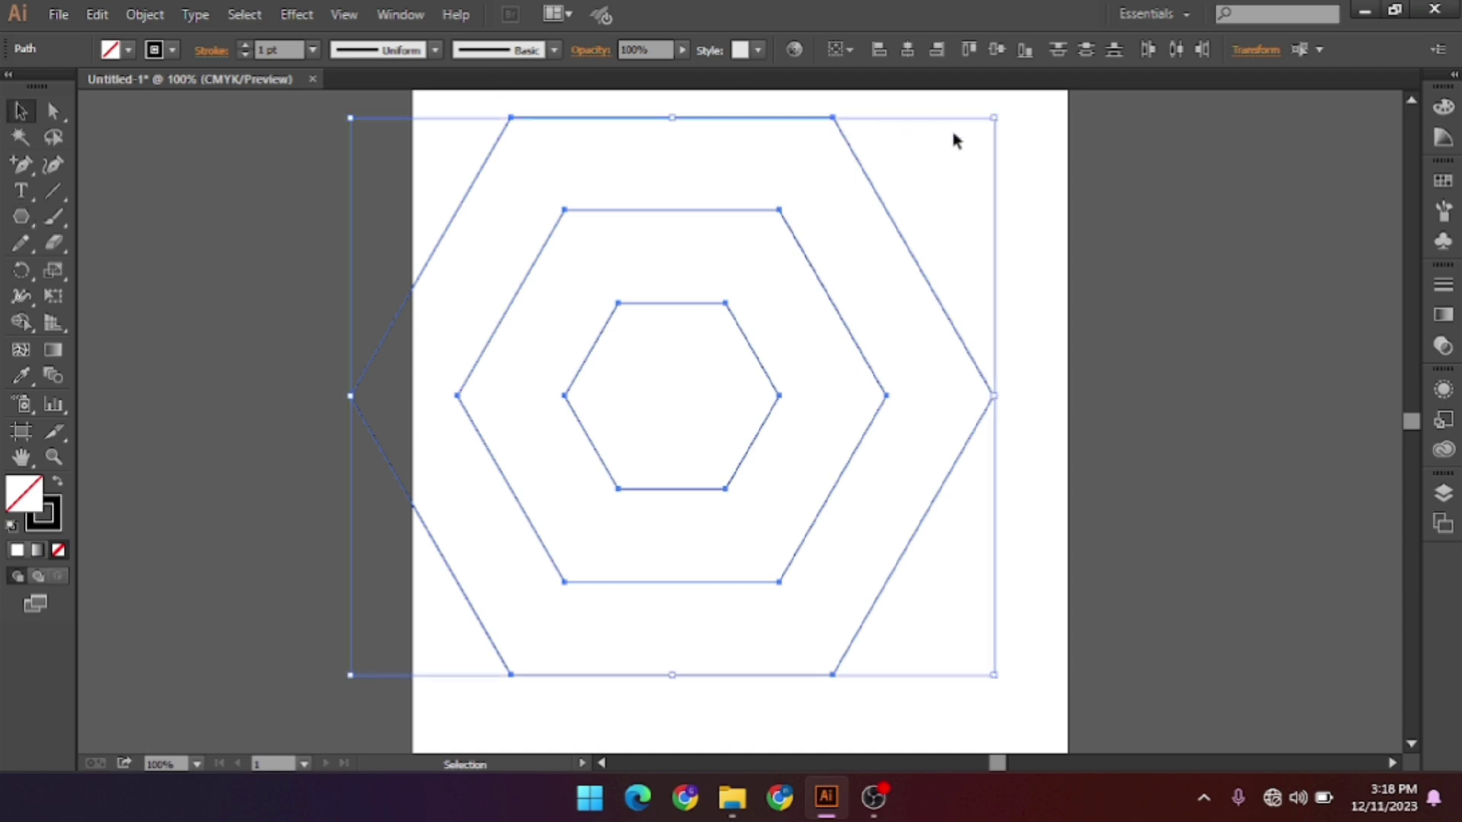
pyautogui.click(1026, 174)
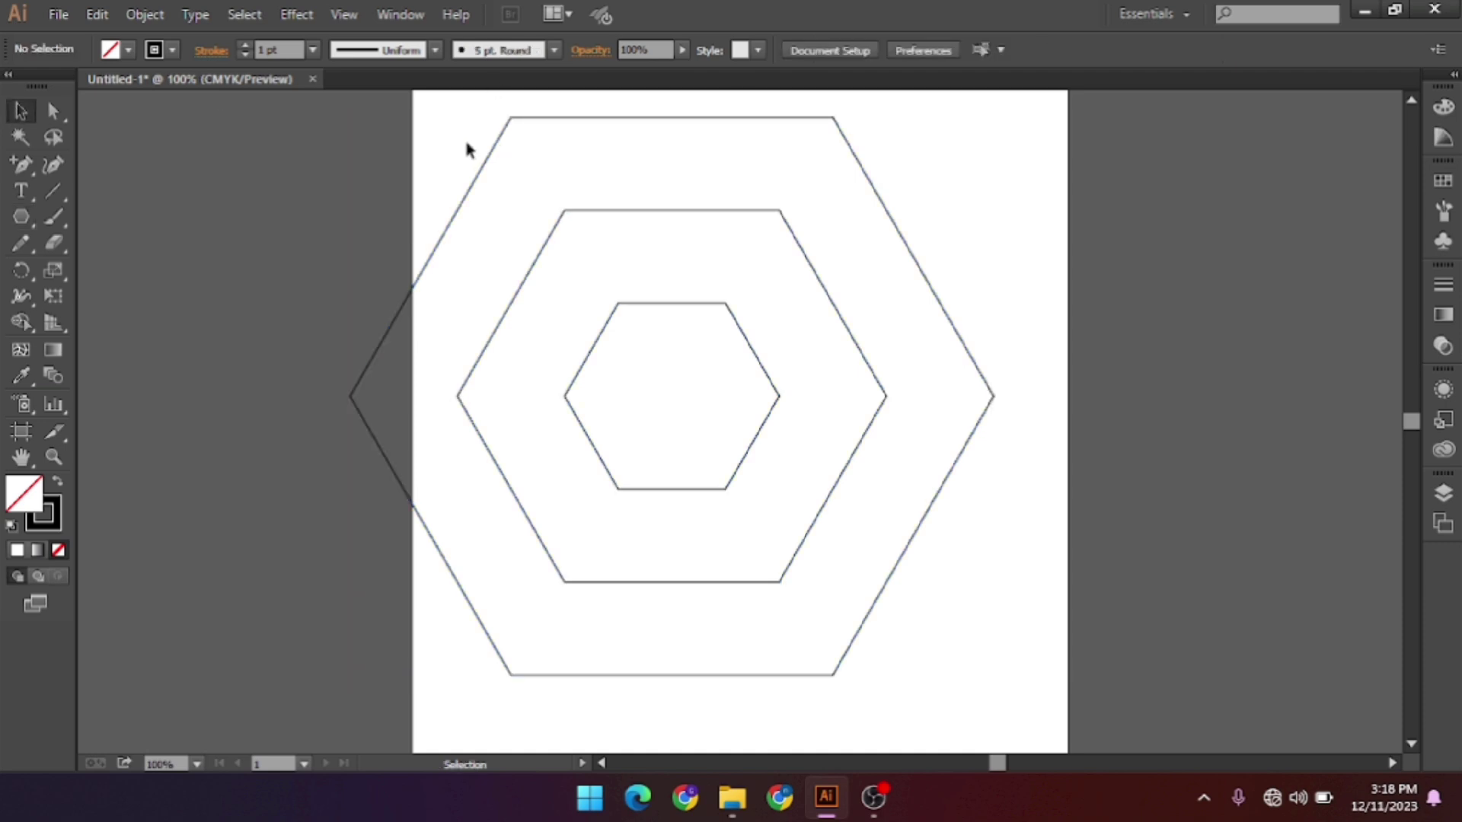
pyautogui.moveTo(466, 144); pyautogui.dragTo(951, 522)
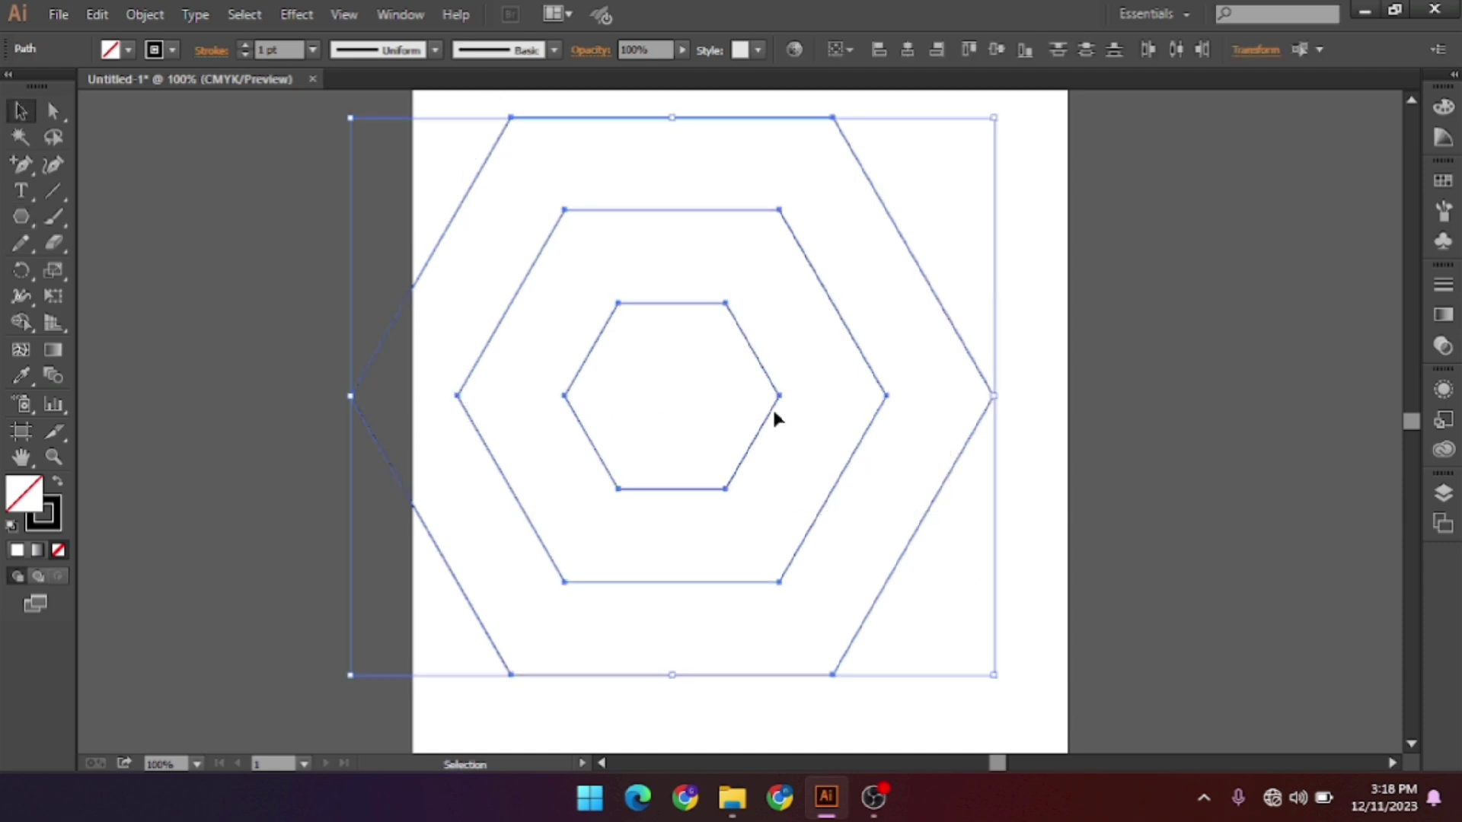
pyautogui.moveTo(774, 411); pyautogui.dragTo(841, 412)
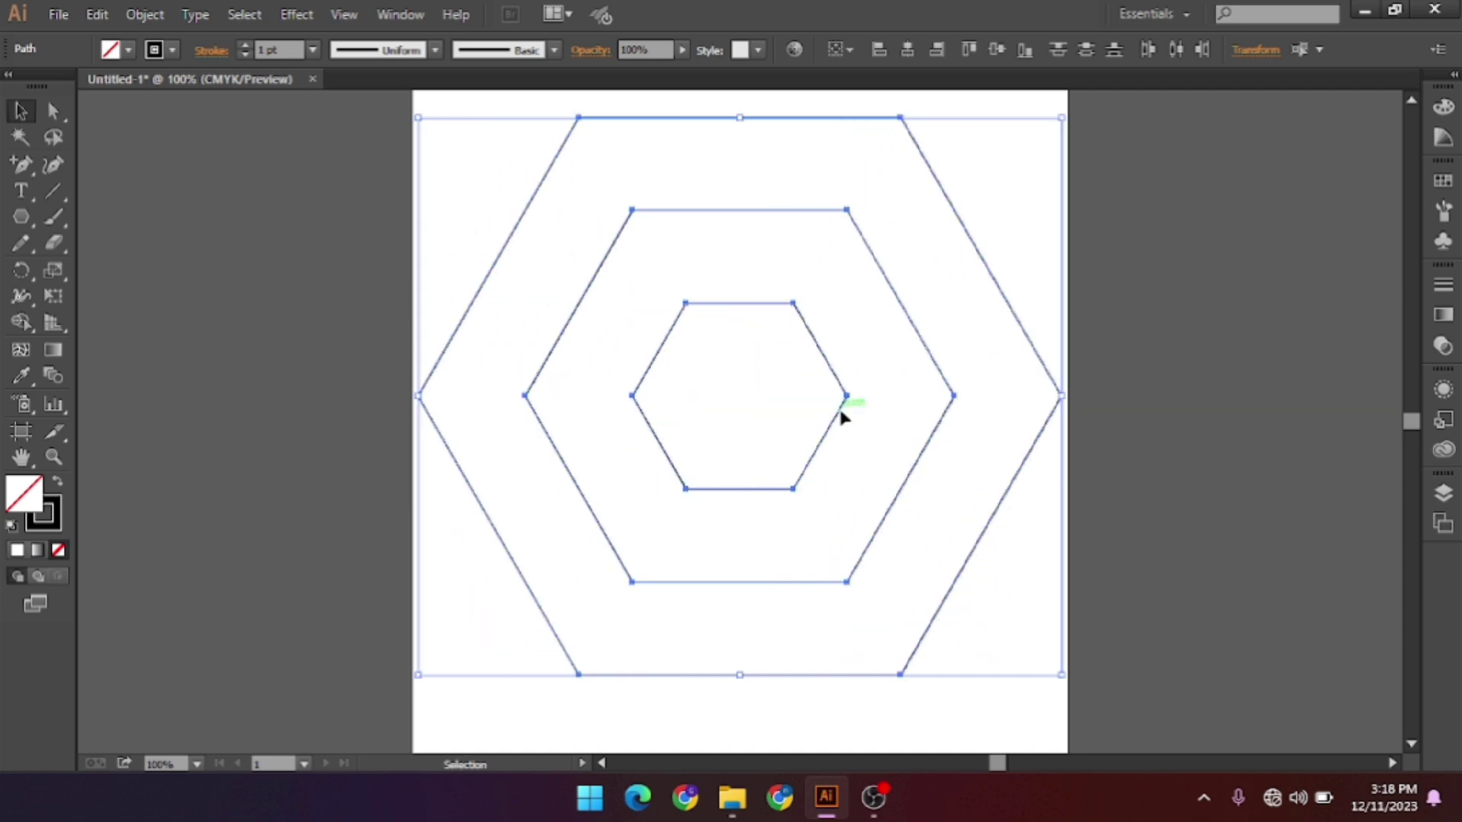
pyautogui.click(1149, 166)
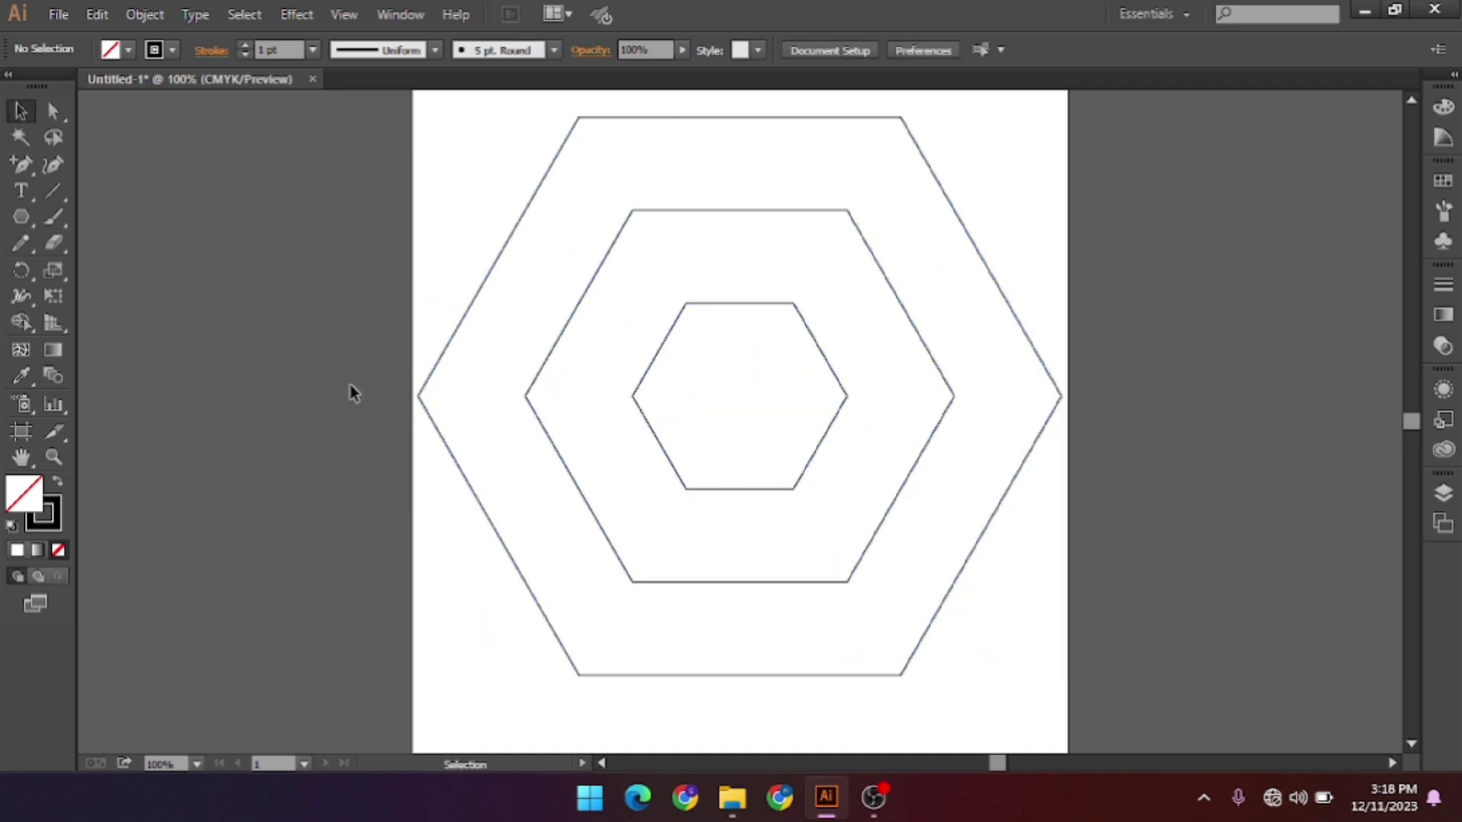
pyautogui.hotkey('ctrl', '-')
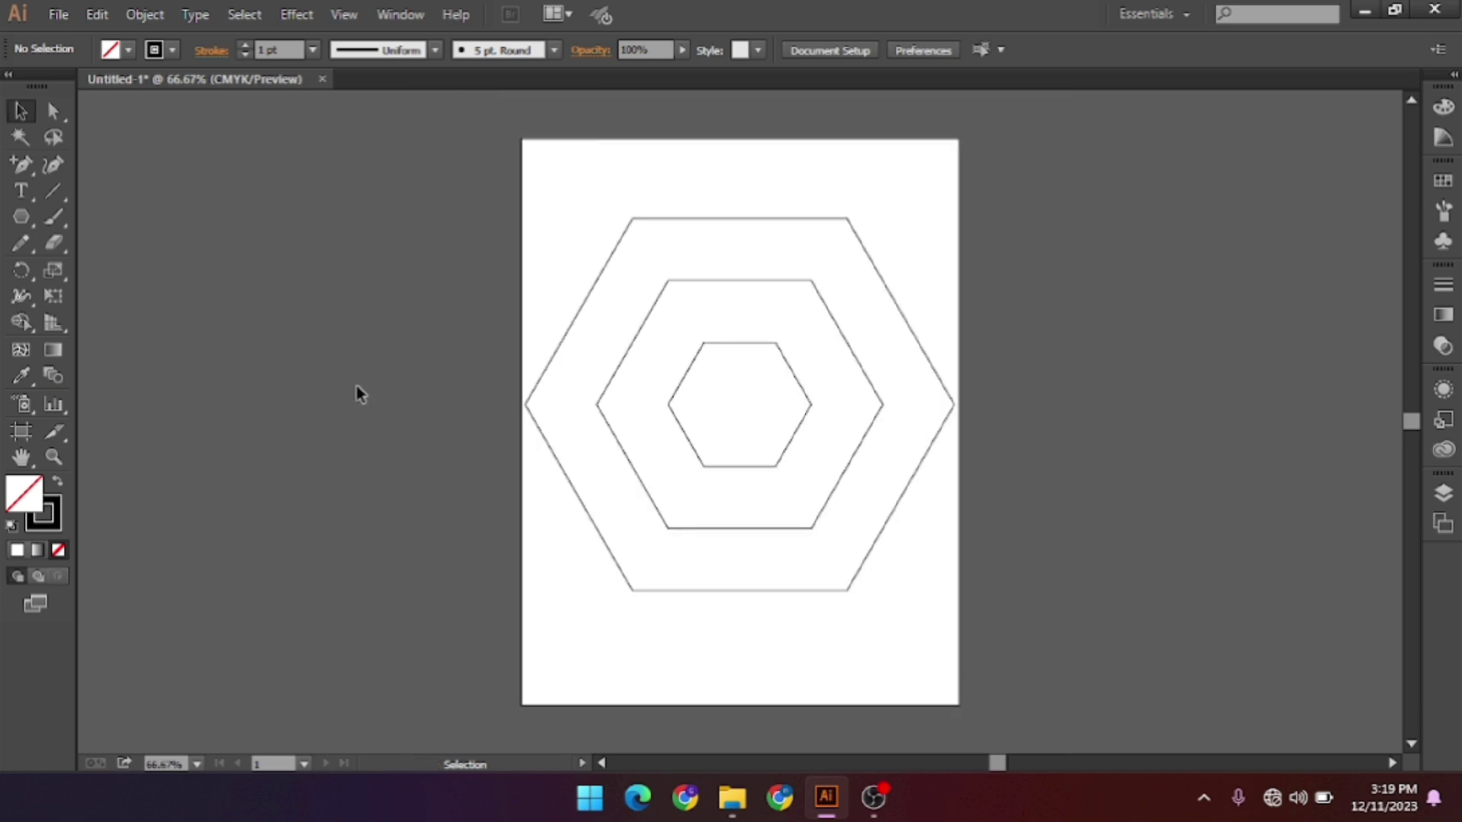
# Draw straight lines linking corners of the inner, middle and outer hexagons, then select everything.
pyautogui.click(64, 188)
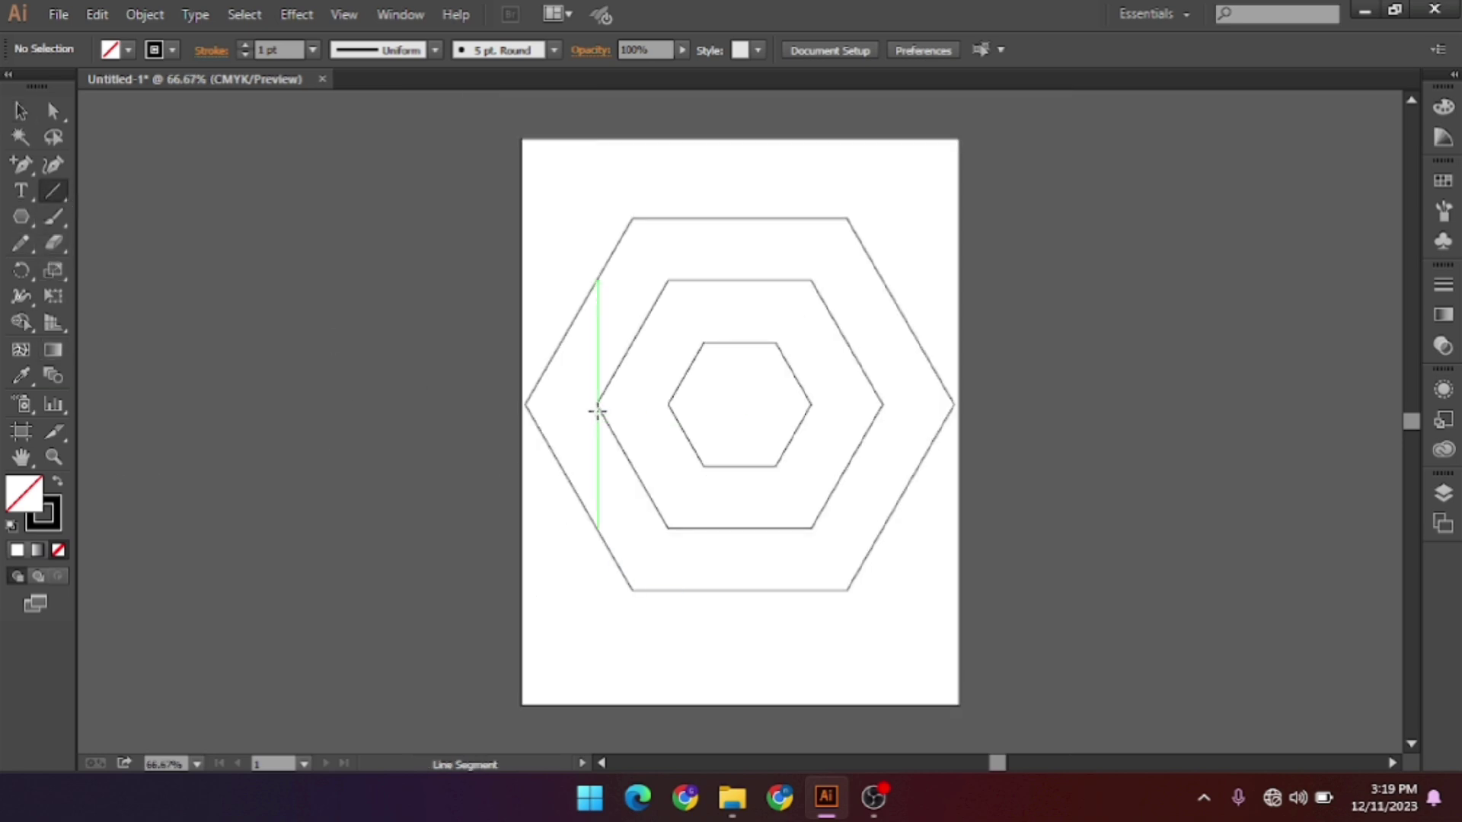
pyautogui.moveTo(598, 403); pyautogui.dragTo(527, 571)
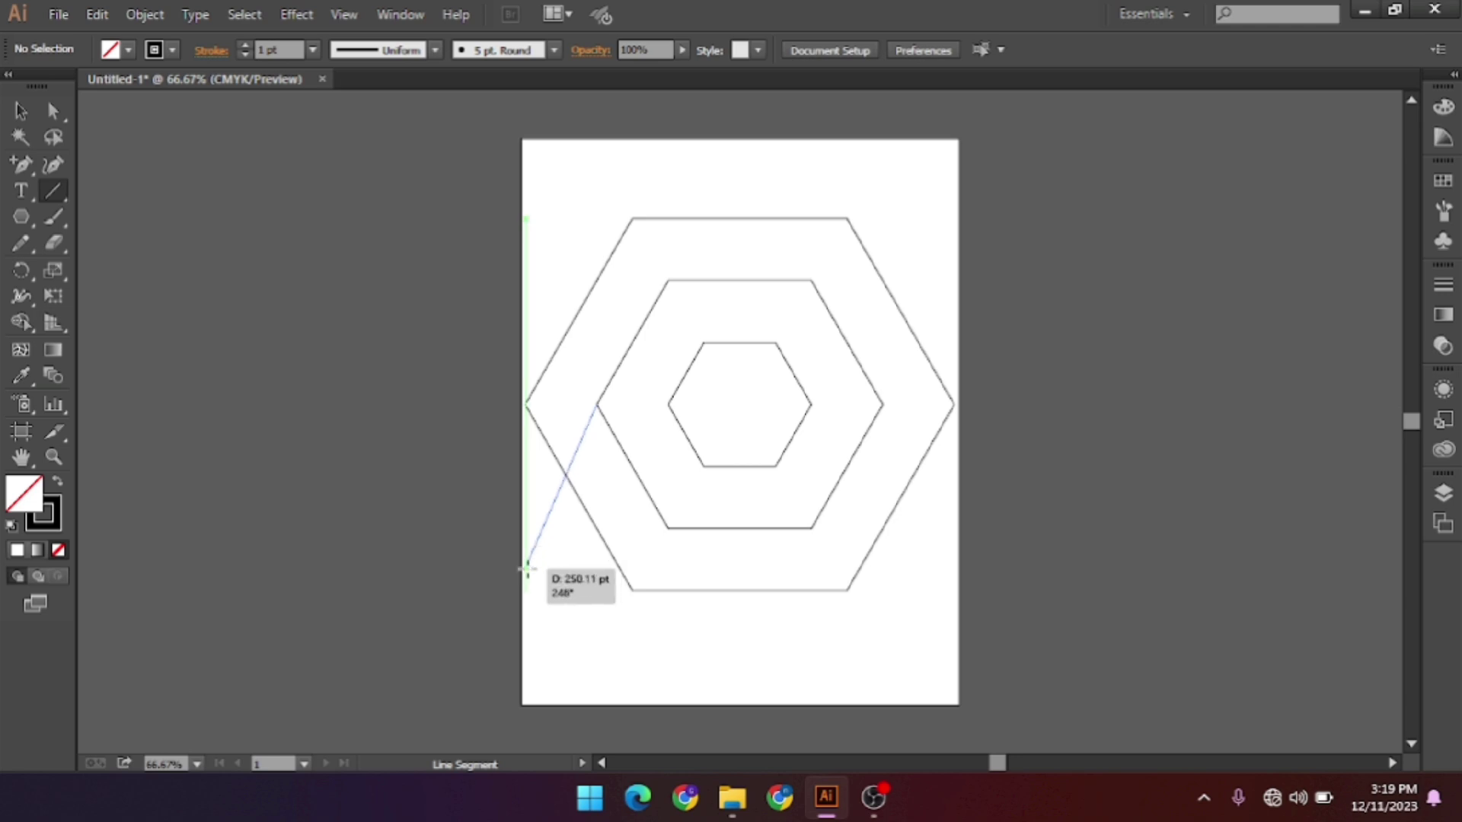
pyautogui.moveTo(527, 571); pyautogui.dragTo(524, 568)
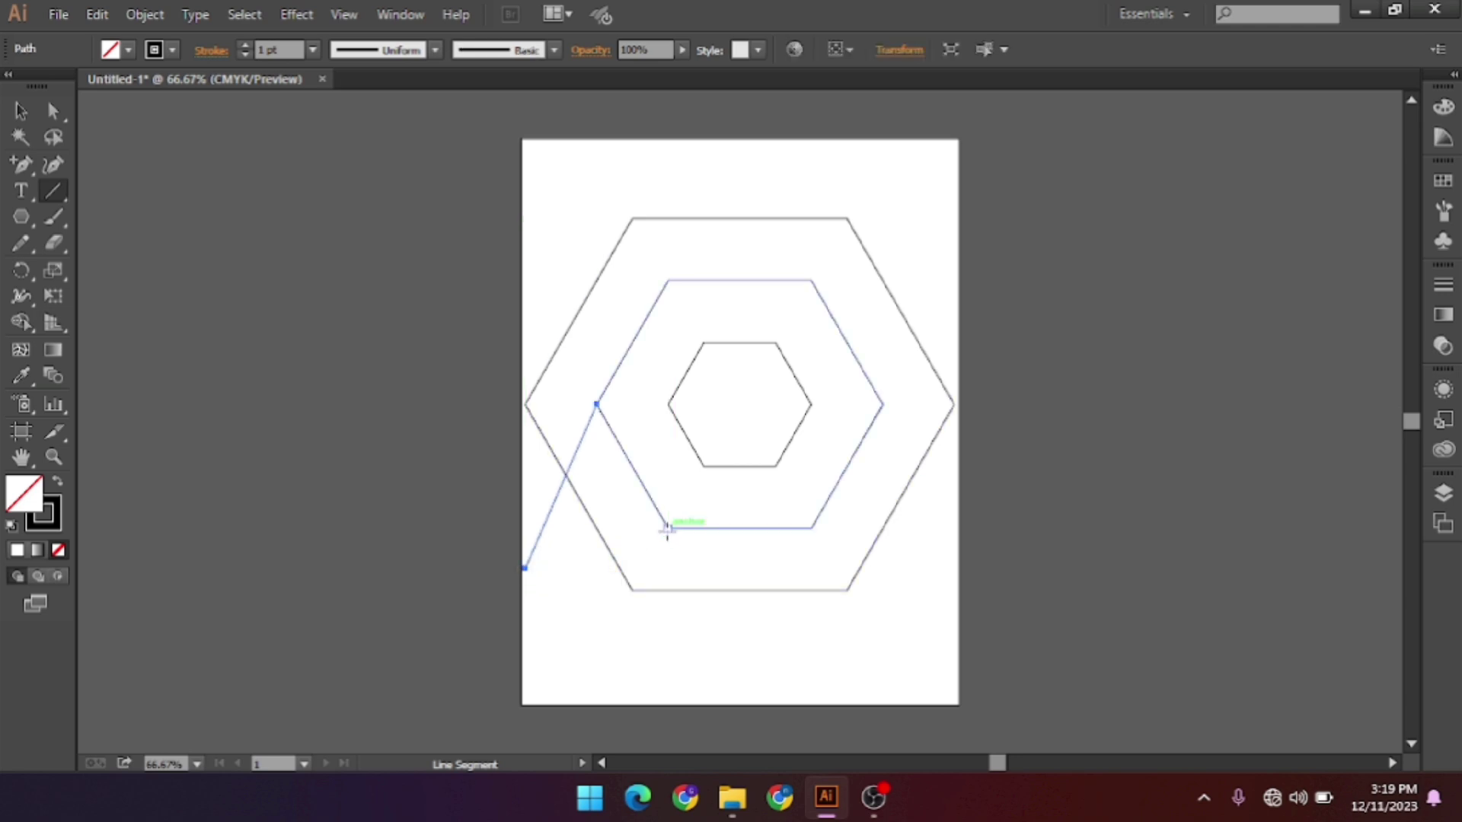
pyautogui.moveTo(668, 526); pyautogui.dragTo(632, 590)
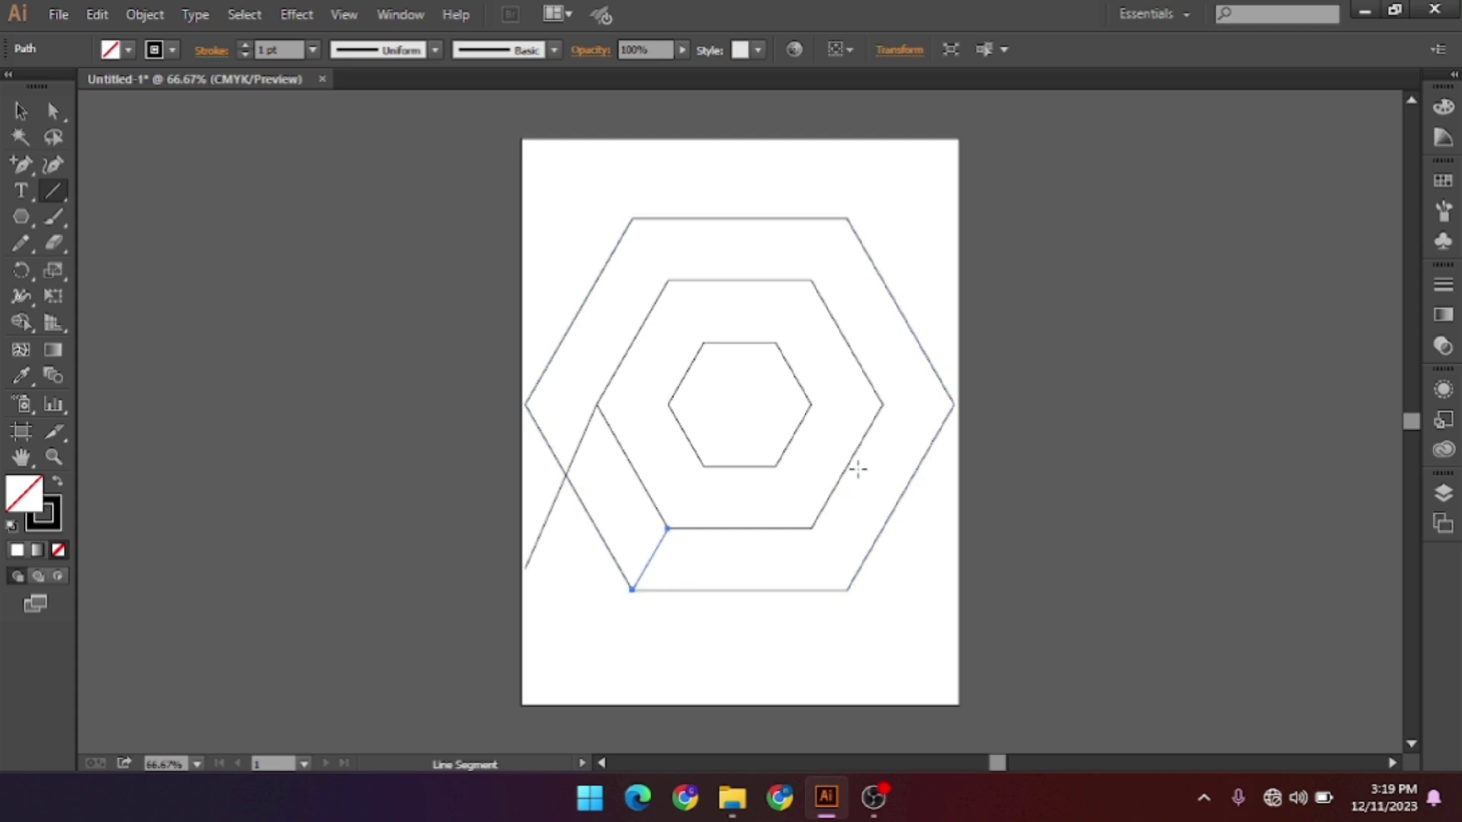
pyautogui.moveTo(813, 527); pyautogui.dragTo(904, 528)
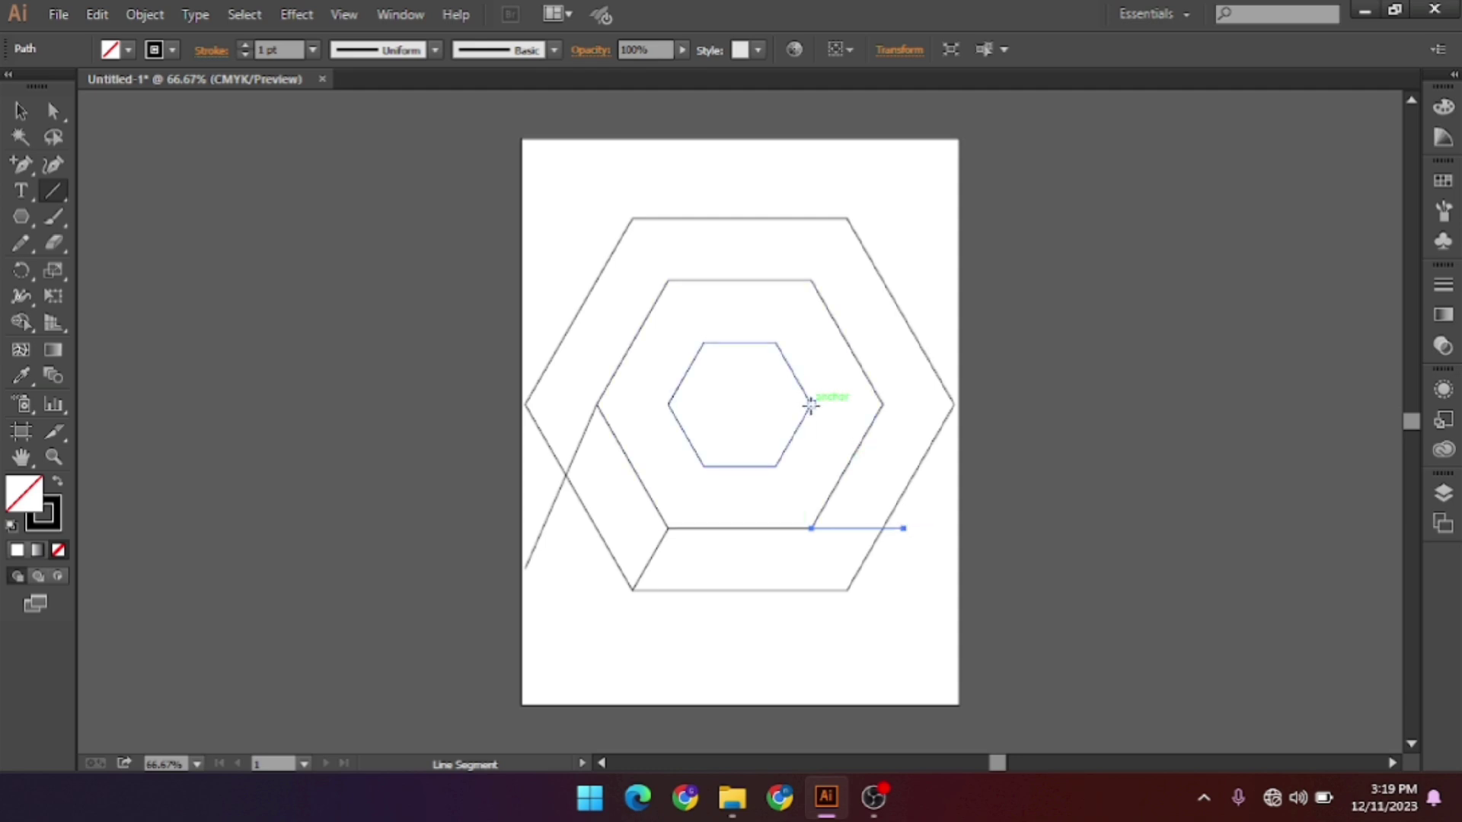
pyautogui.moveTo(810, 405); pyautogui.dragTo(887, 533)
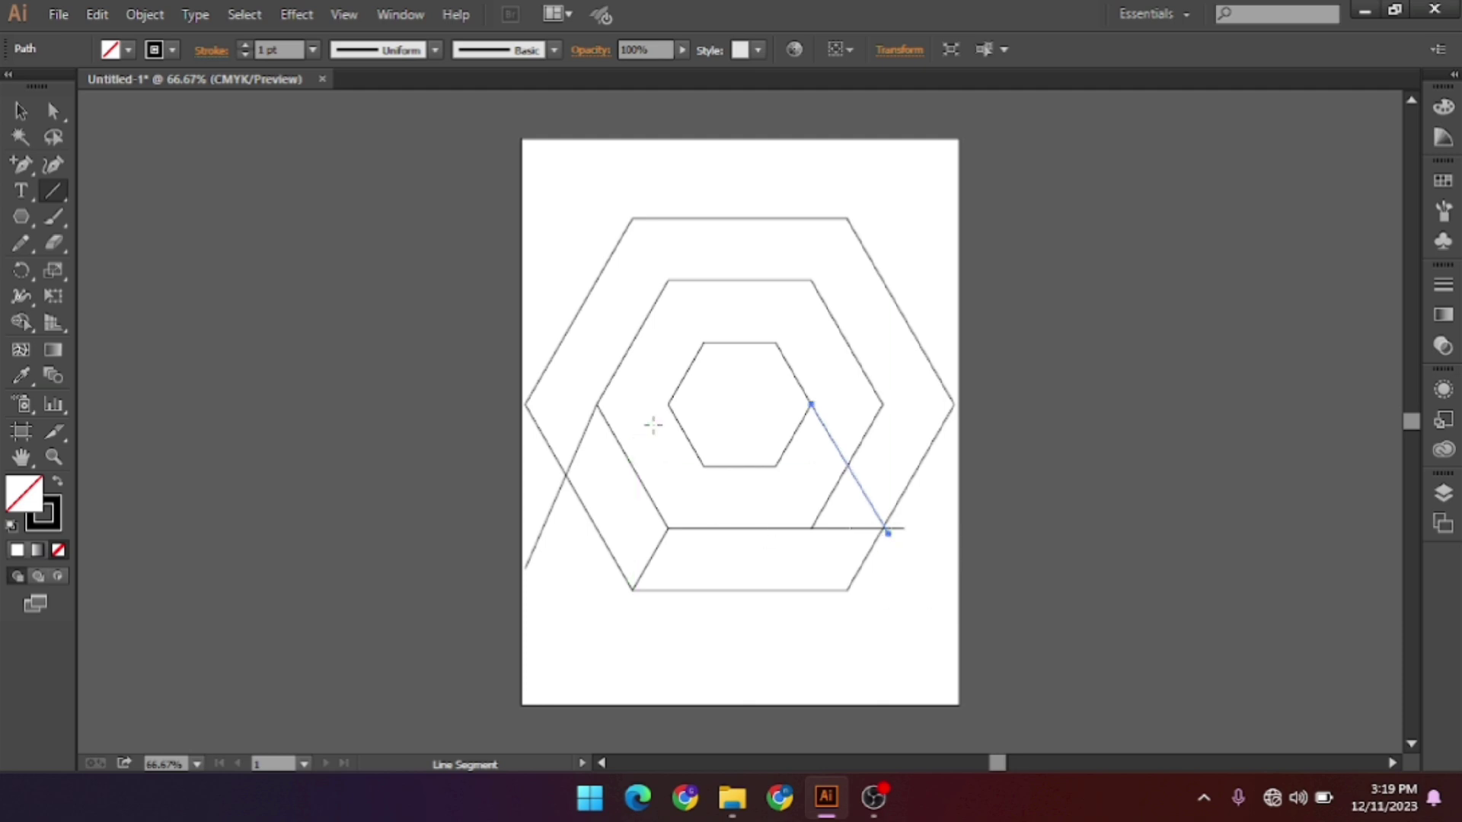
pyautogui.moveTo(667, 404); pyautogui.dragTo(596, 404)
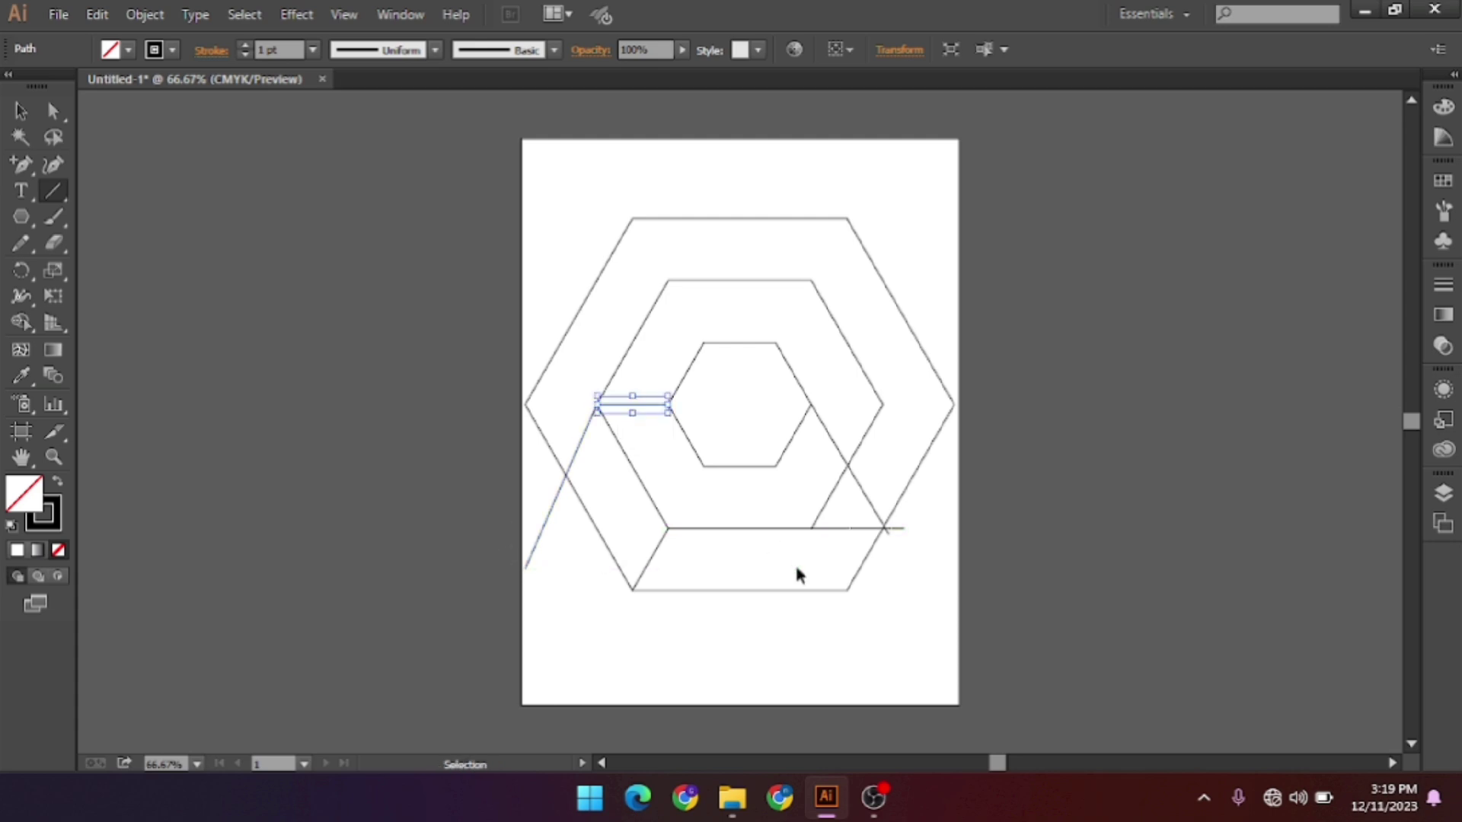
pyautogui.hotkey('ctrl', 'a')
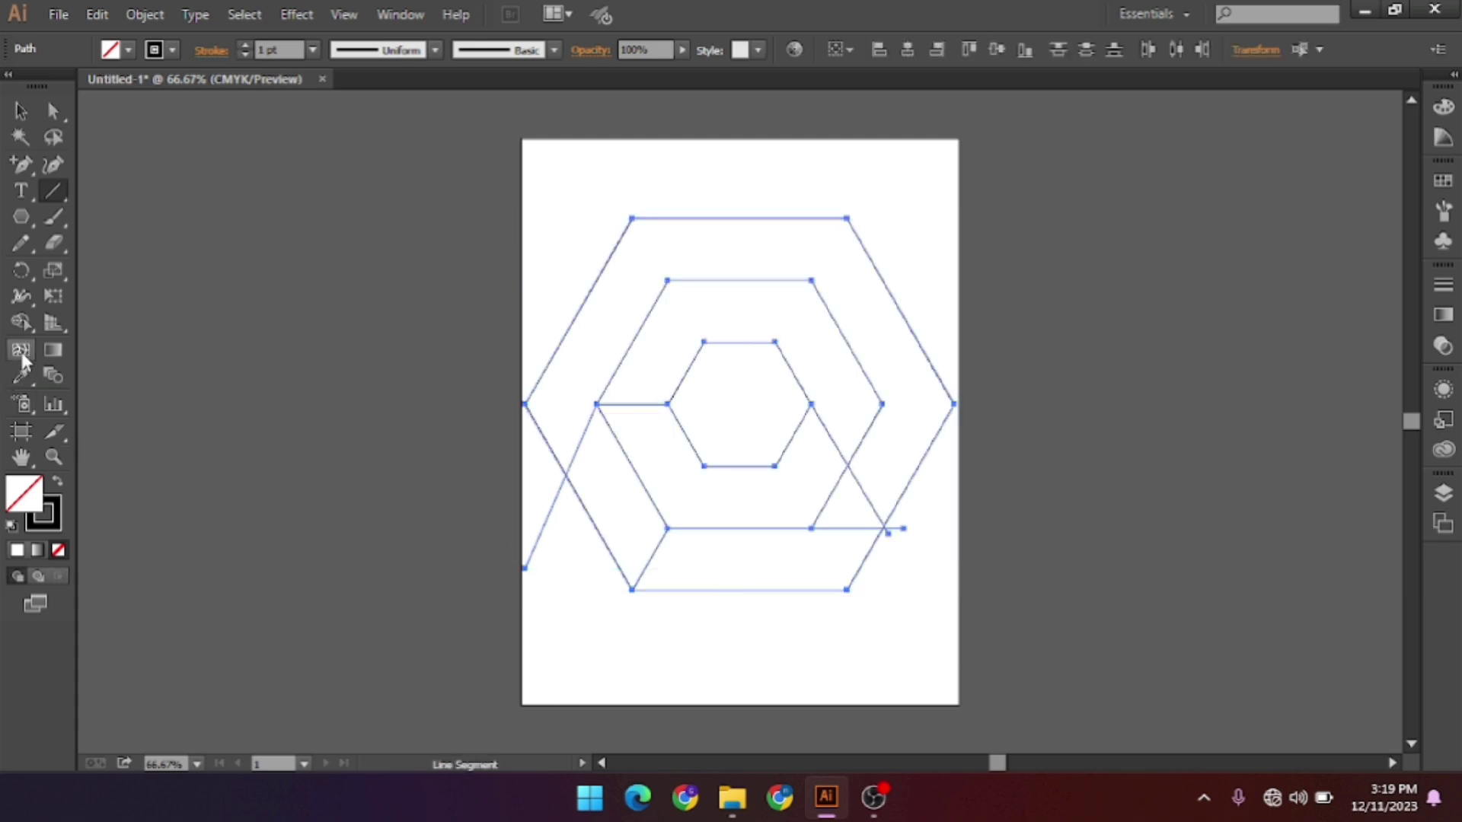
# Fill the left rhombus and bottom parallelogram regions black with the Shape Builder.
pyautogui.click(21, 352)
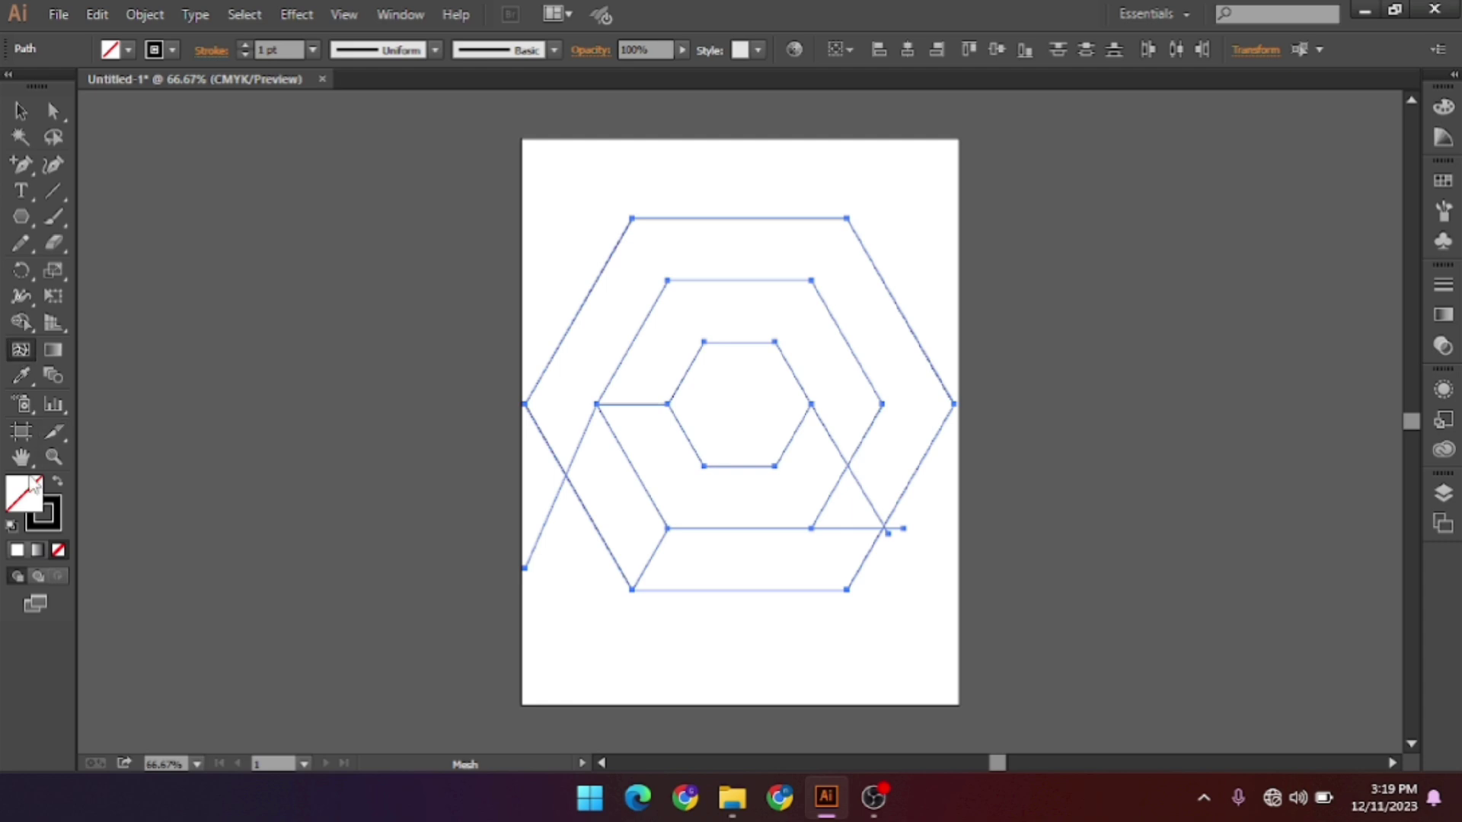
pyautogui.click(21, 324)
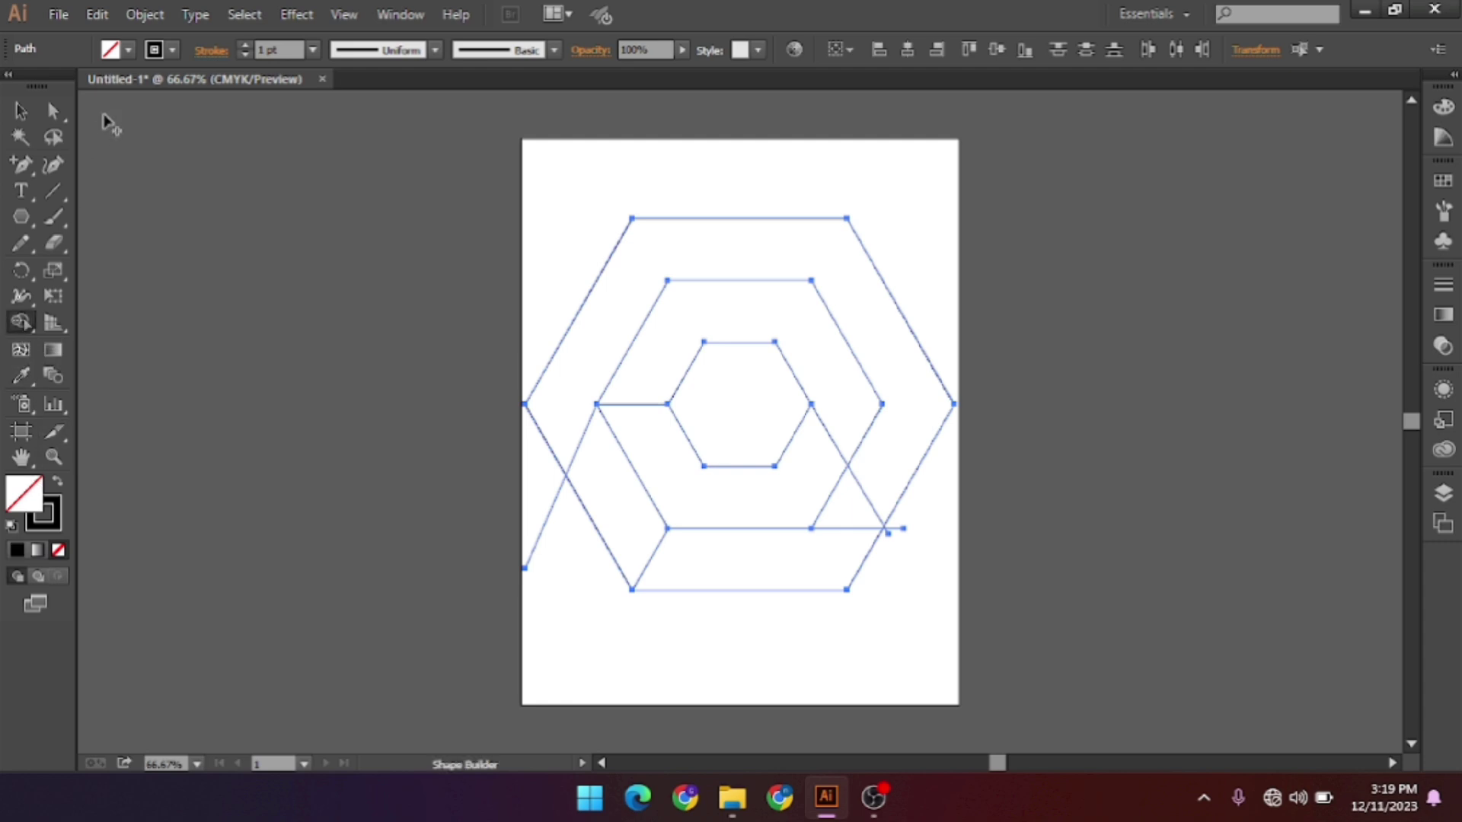
pyautogui.click(129, 49)
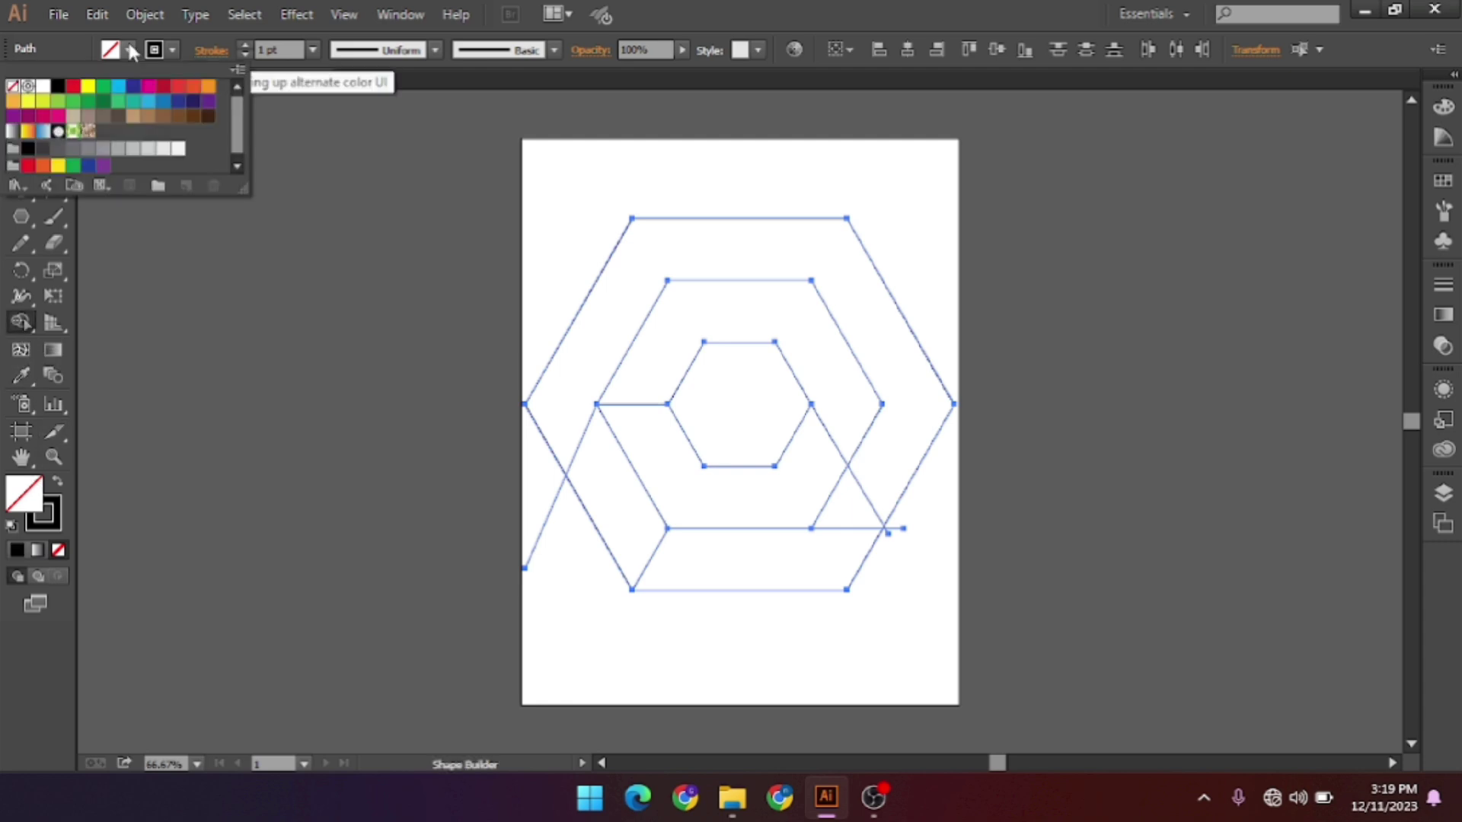
pyautogui.click(57, 85)
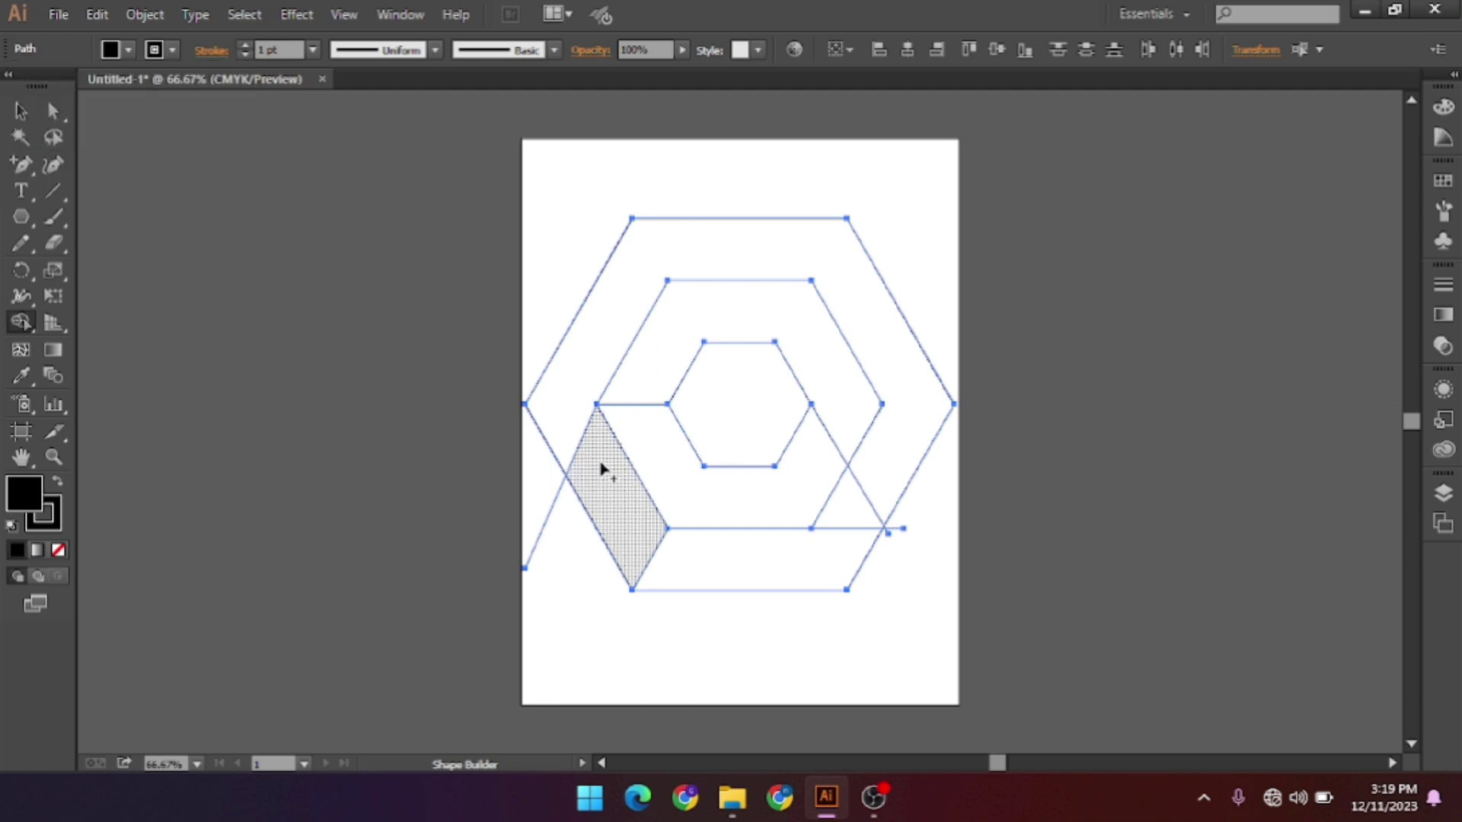
pyautogui.moveTo(609, 472); pyautogui.dragTo(645, 512)
pyautogui.moveTo(718, 556)
pyautogui.mouseDown()
pyautogui.moveTo(795, 554)
pyautogui.moveTo(800, 506)
pyautogui.moveTo(770, 506)
pyautogui.mouseUp()
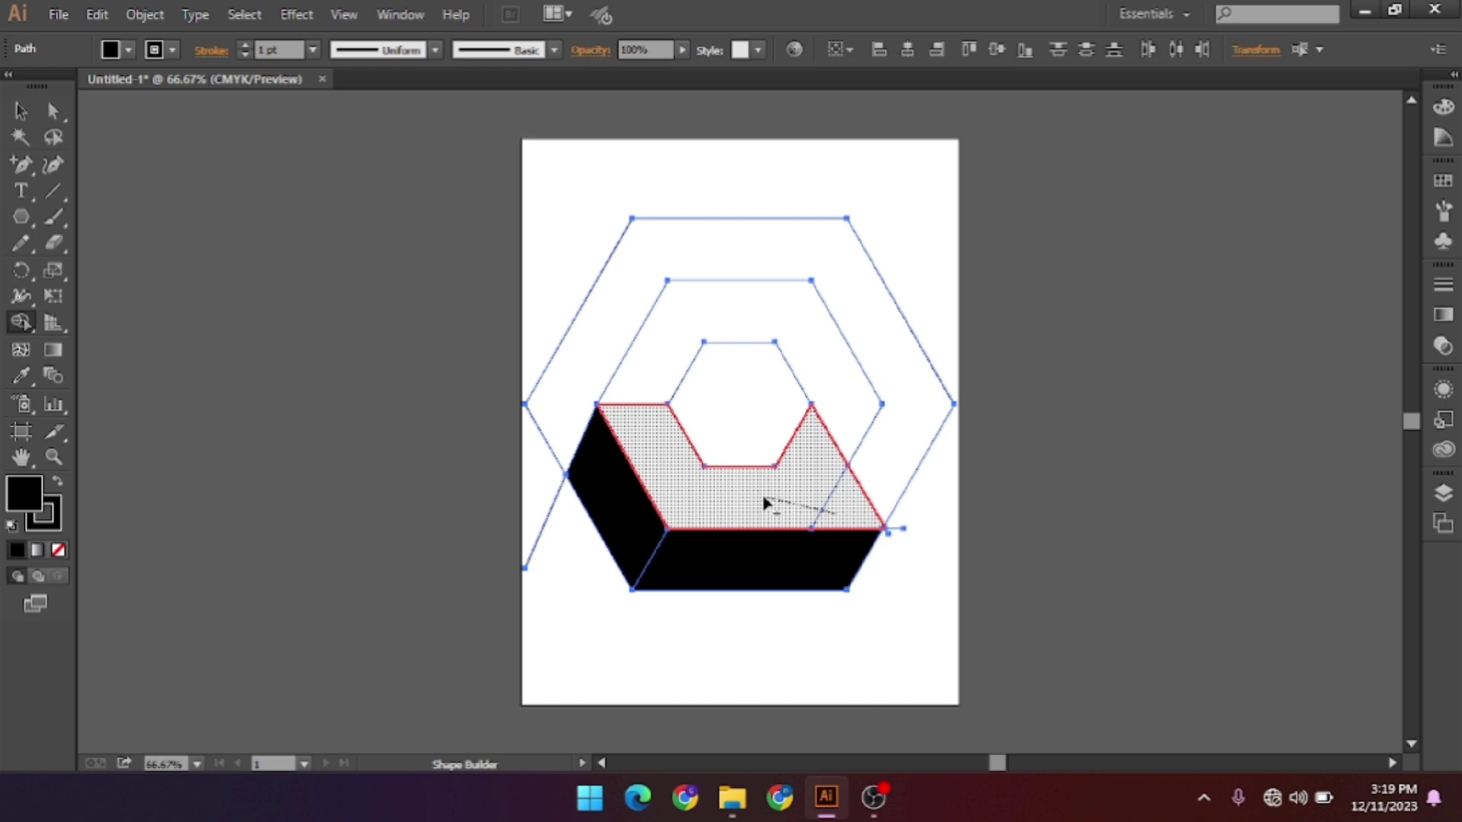
# Select only the bottom black face with the Selection tool.
pyautogui.click(21, 111)
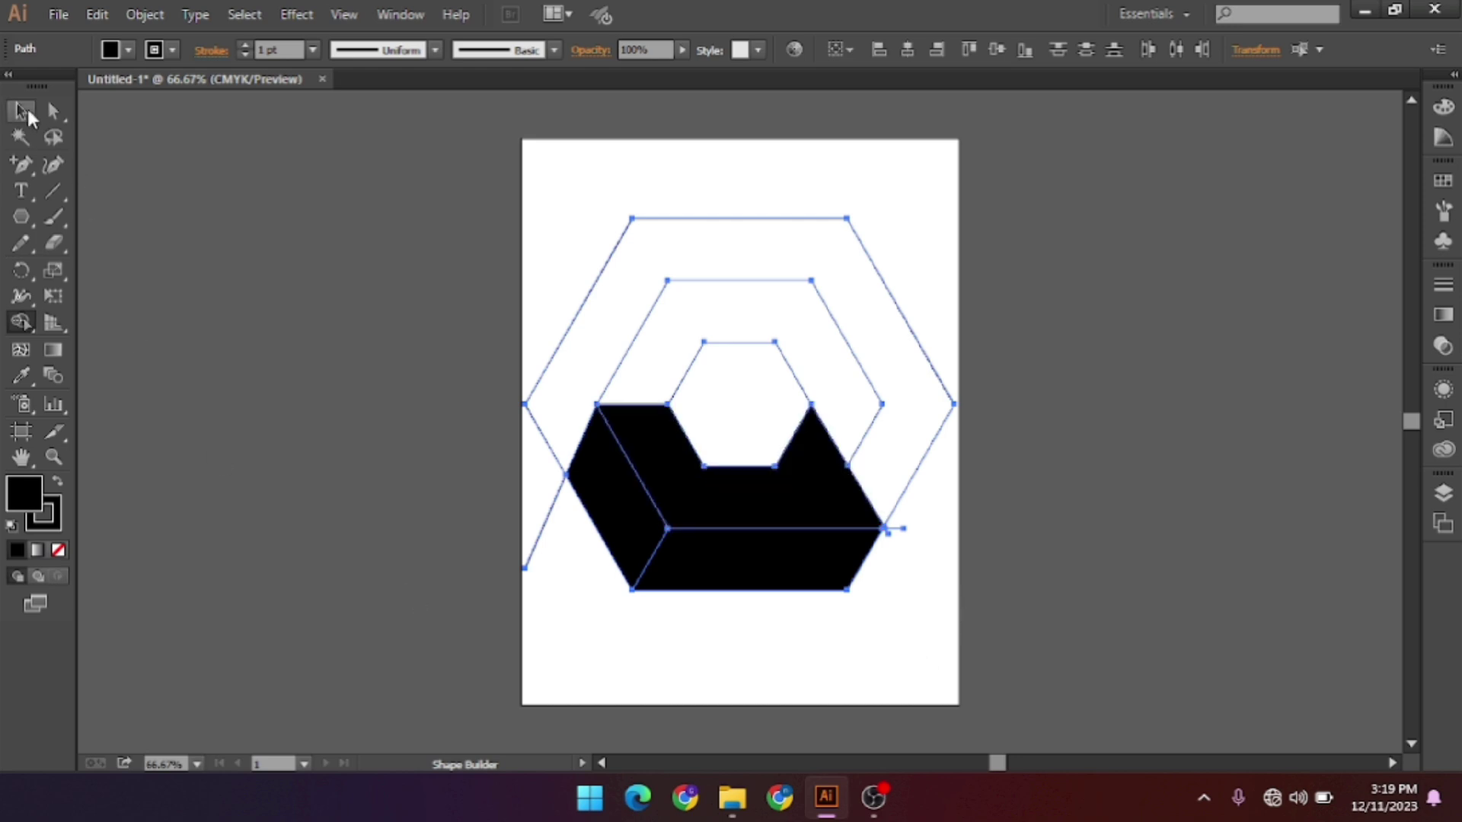
pyautogui.click(602, 166)
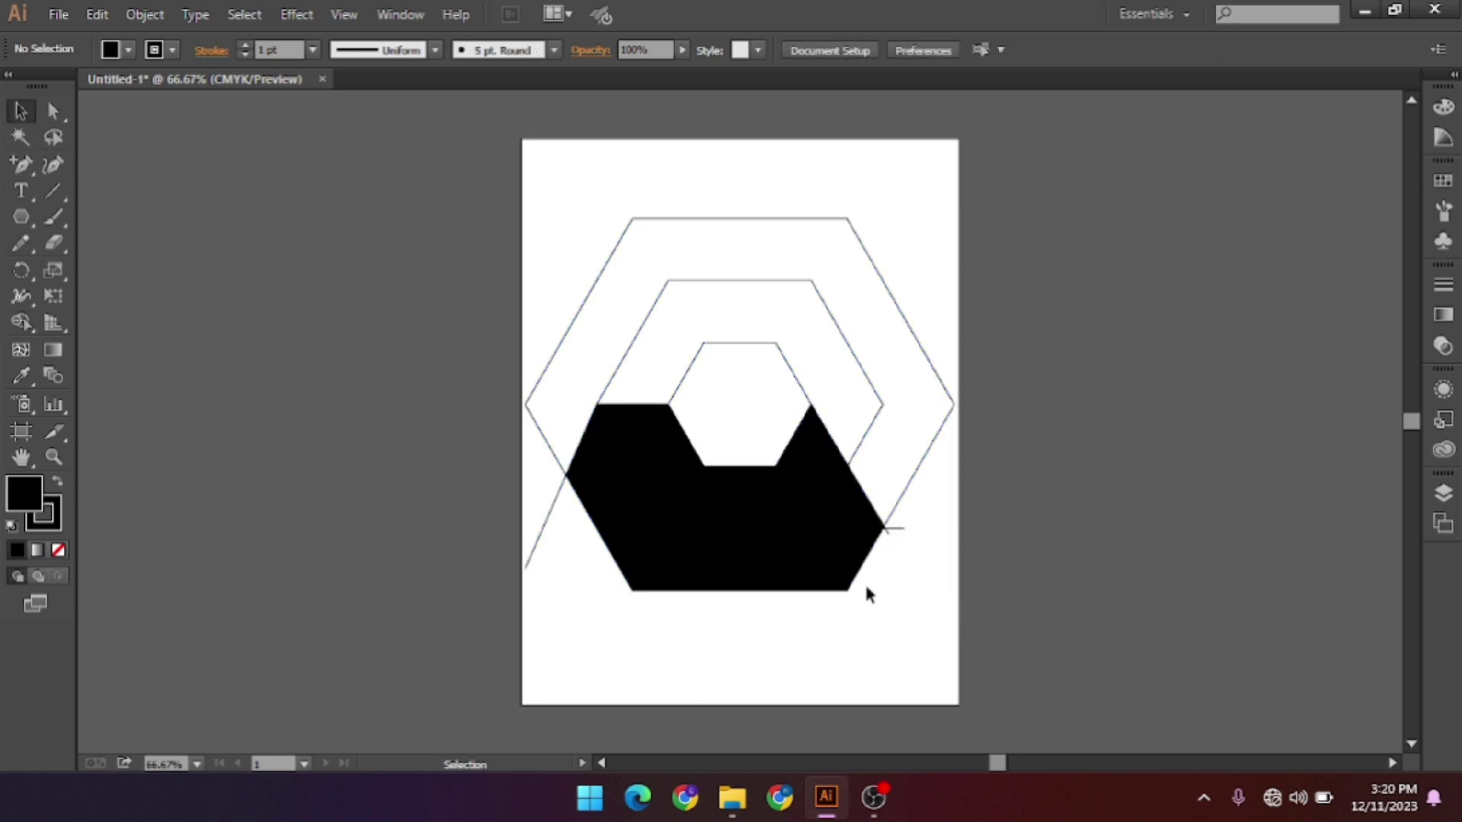
pyautogui.click(863, 582)
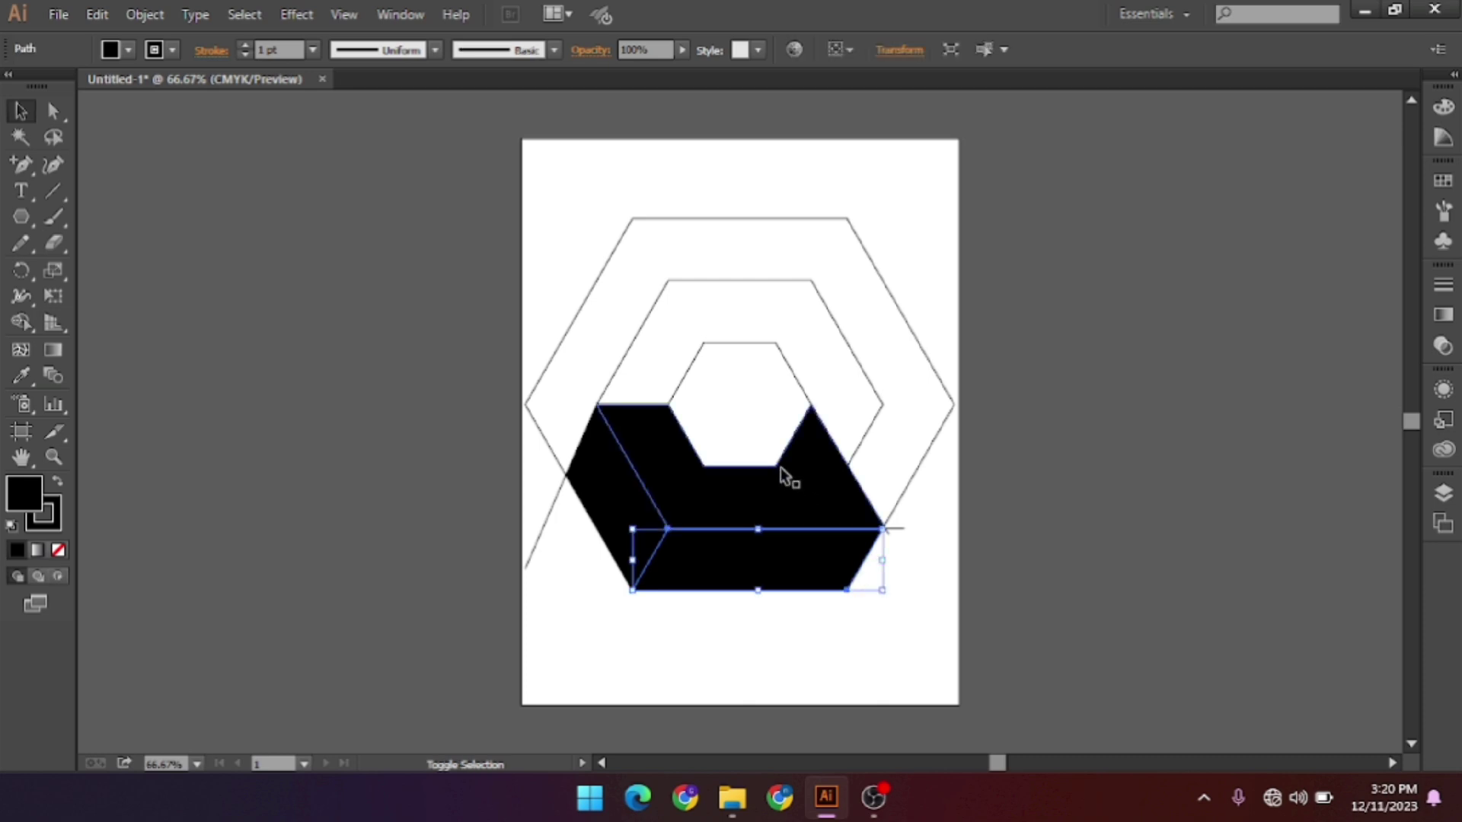
# Delete the hexagon outlines and guide lines, keep the black faces, and select the whole piece.
pyautogui.keyDown('shift'); pyautogui.click(786, 478); pyautogui.keyUp('shift')
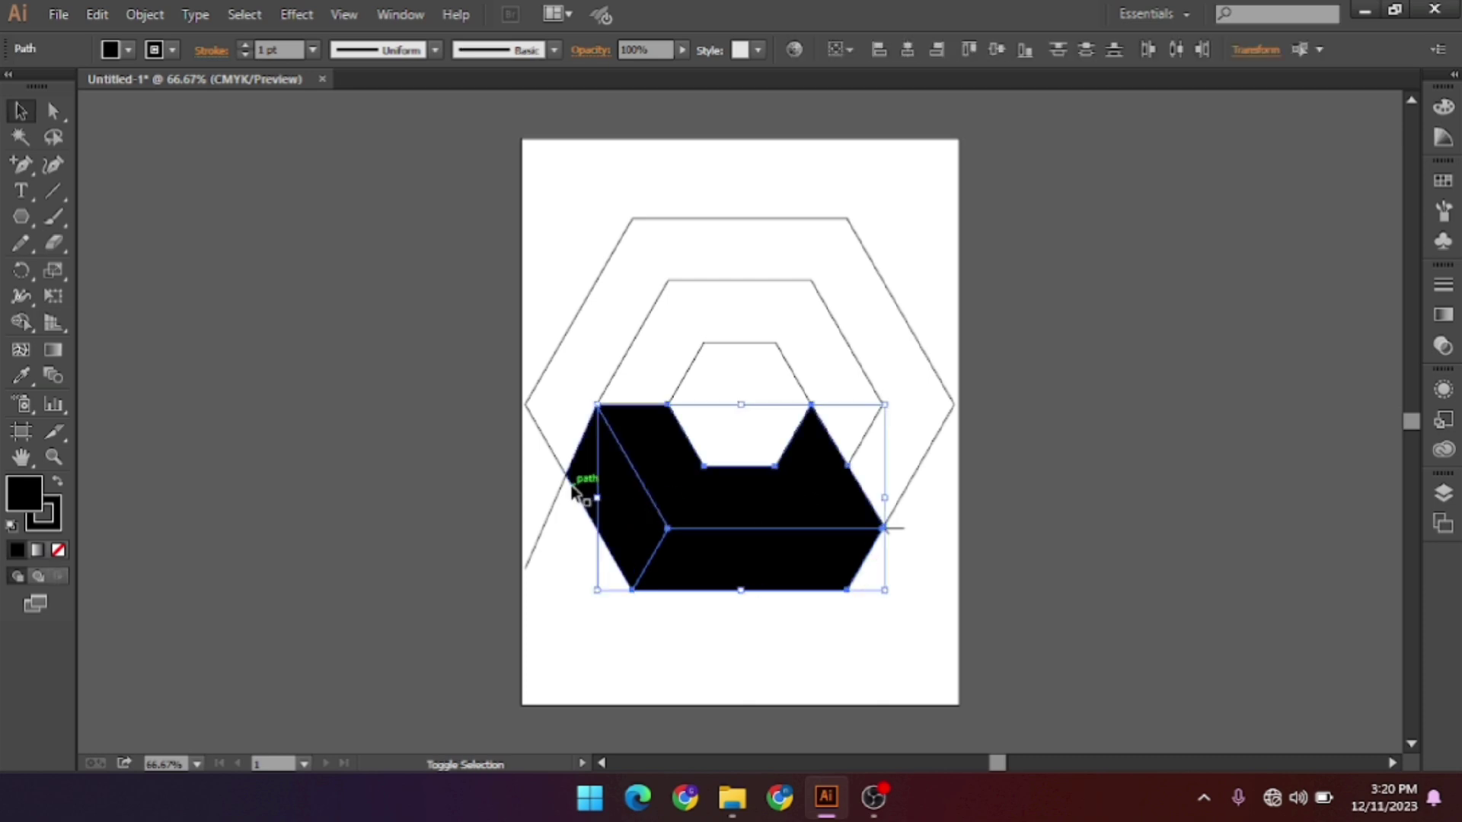
pyautogui.press('Delete')
pyautogui.hotkey('ctrl', 'a')
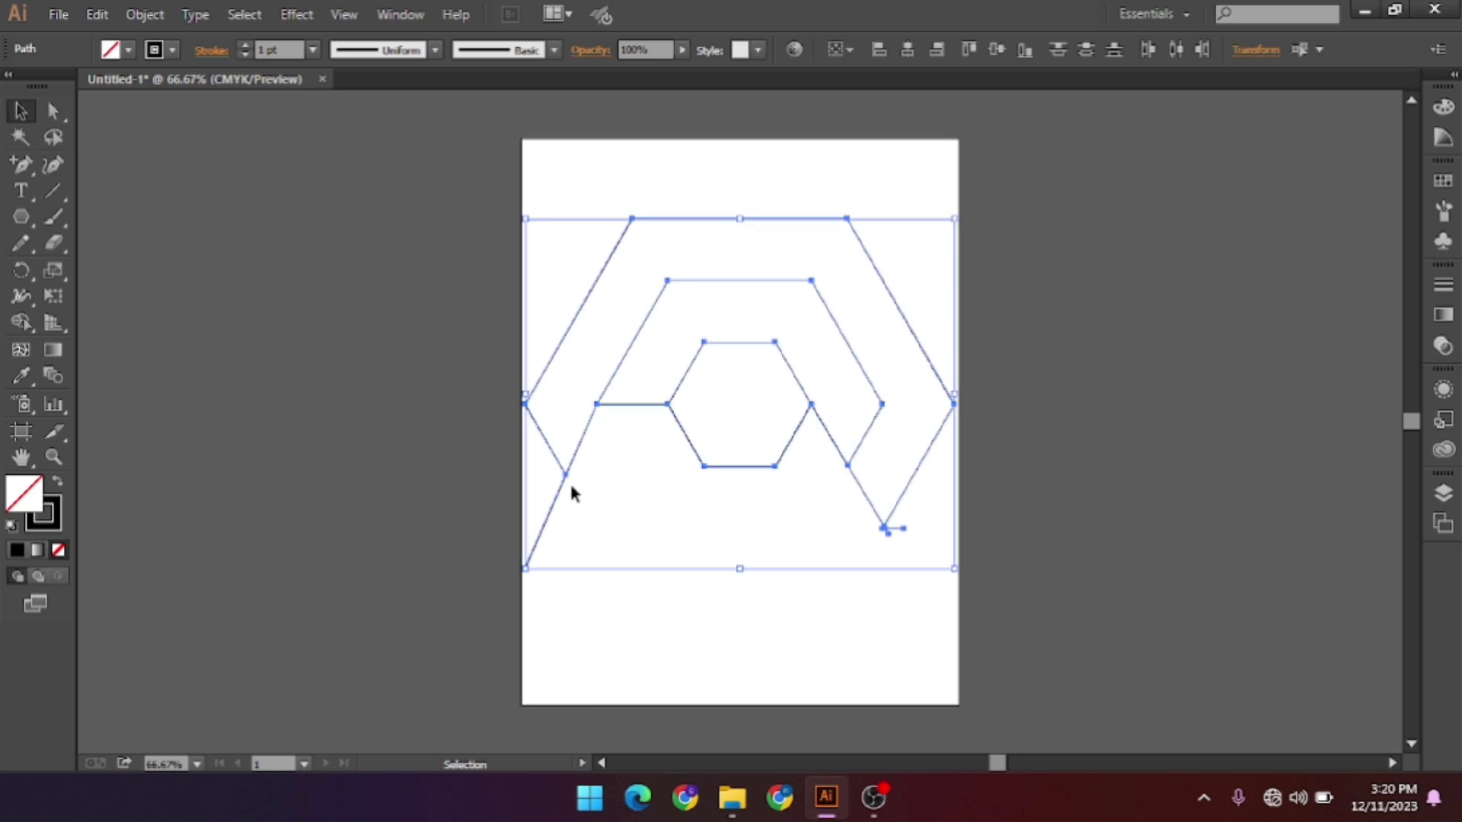
pyautogui.press('Delete')
pyautogui.hotkey('ctrl', 'z')
pyautogui.hotkey('ctrl', 'z')
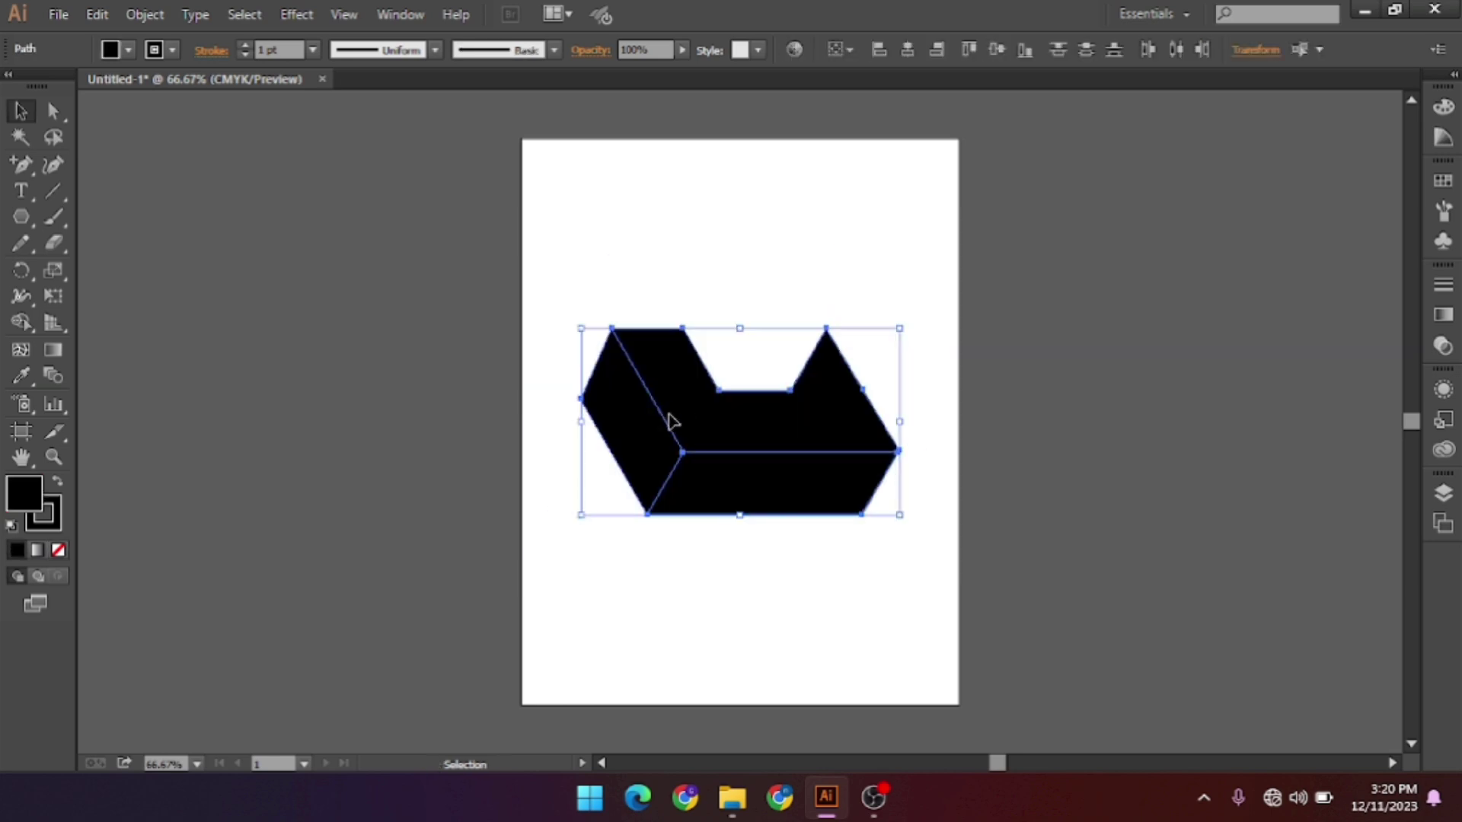
pyautogui.click(693, 599)
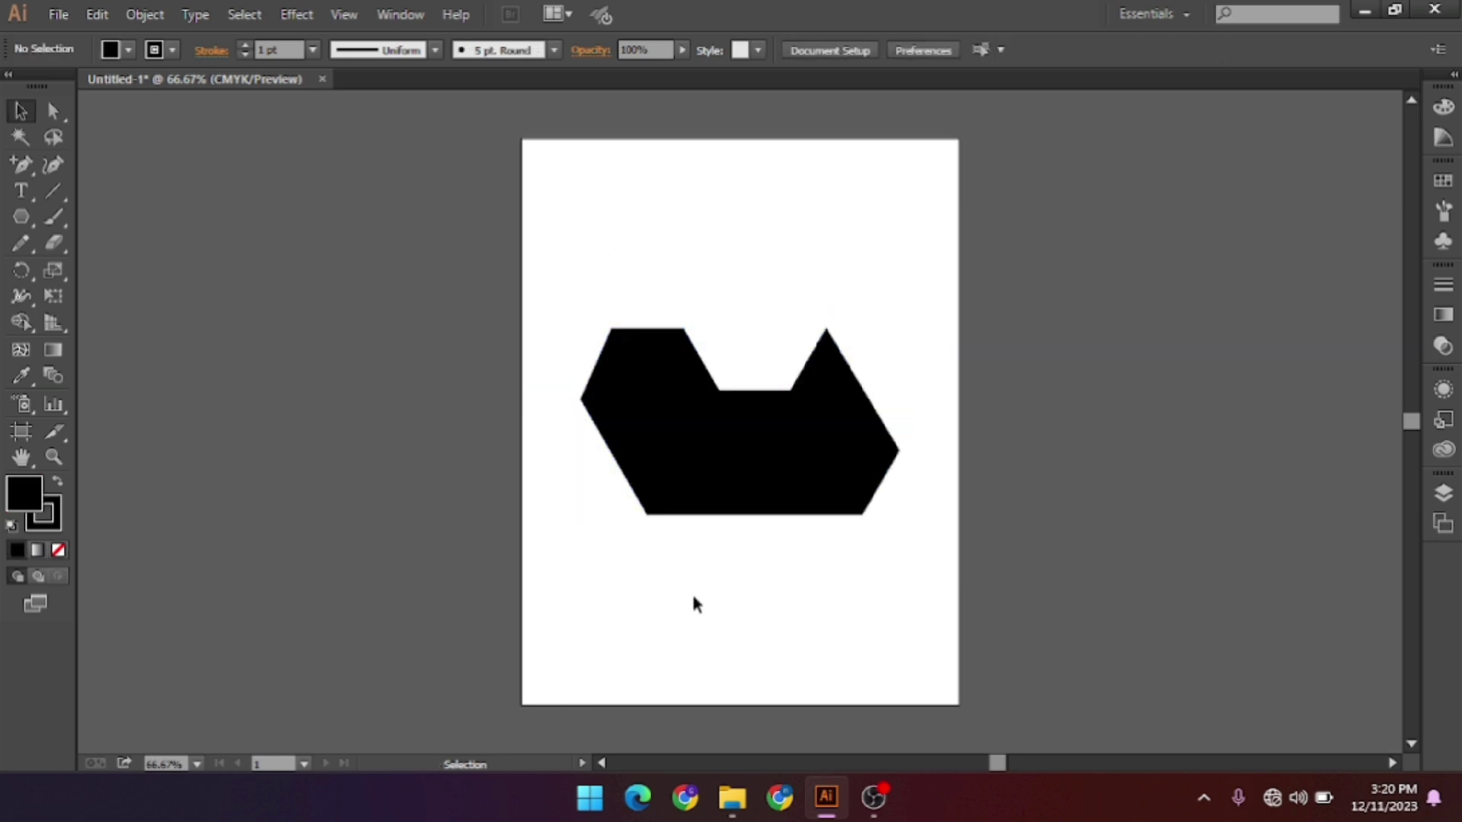
pyautogui.click(645, 470)
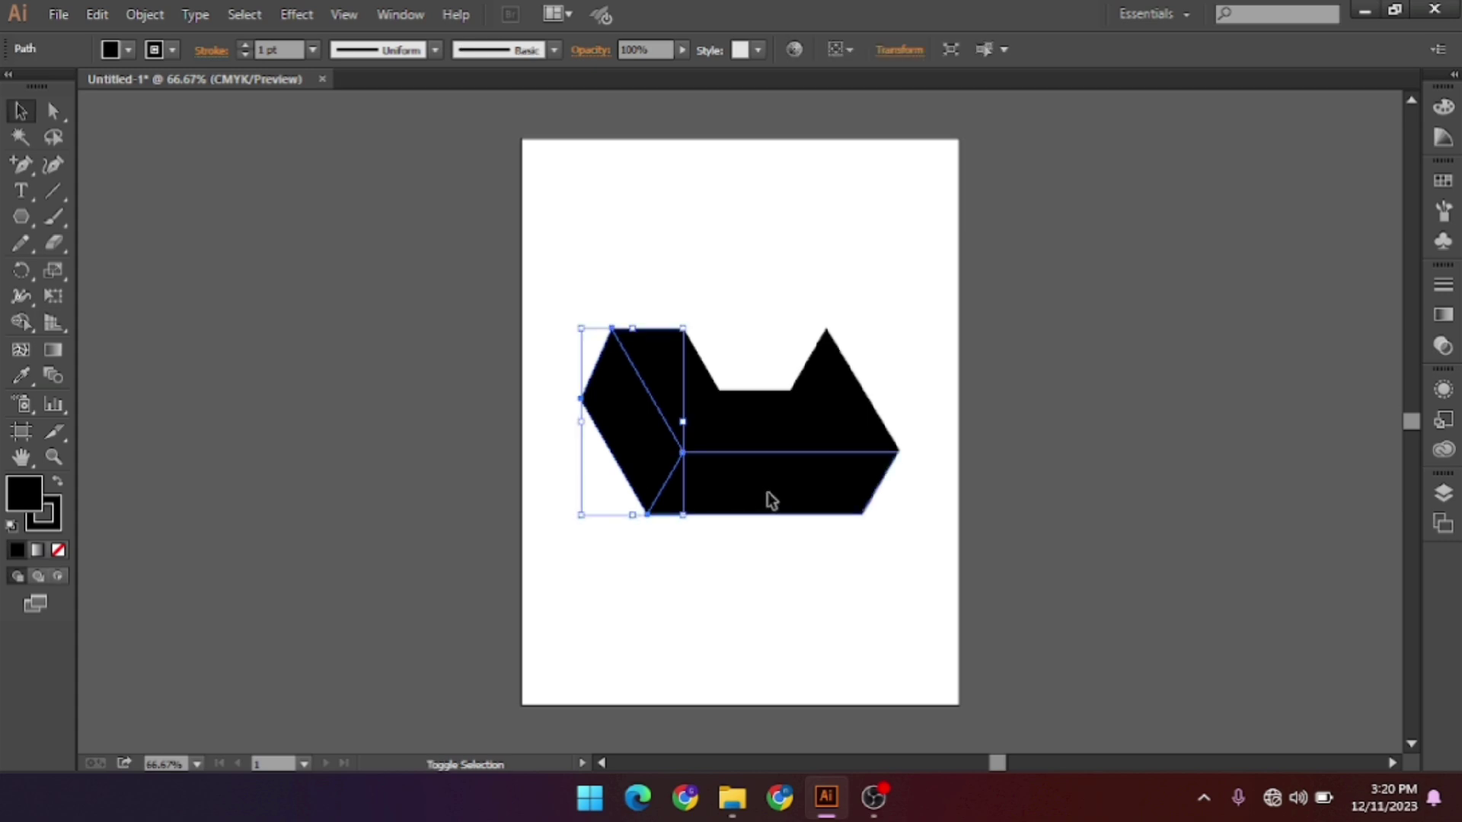
pyautogui.keyDown('shift'); pyautogui.click(772, 501); pyautogui.keyUp('shift')
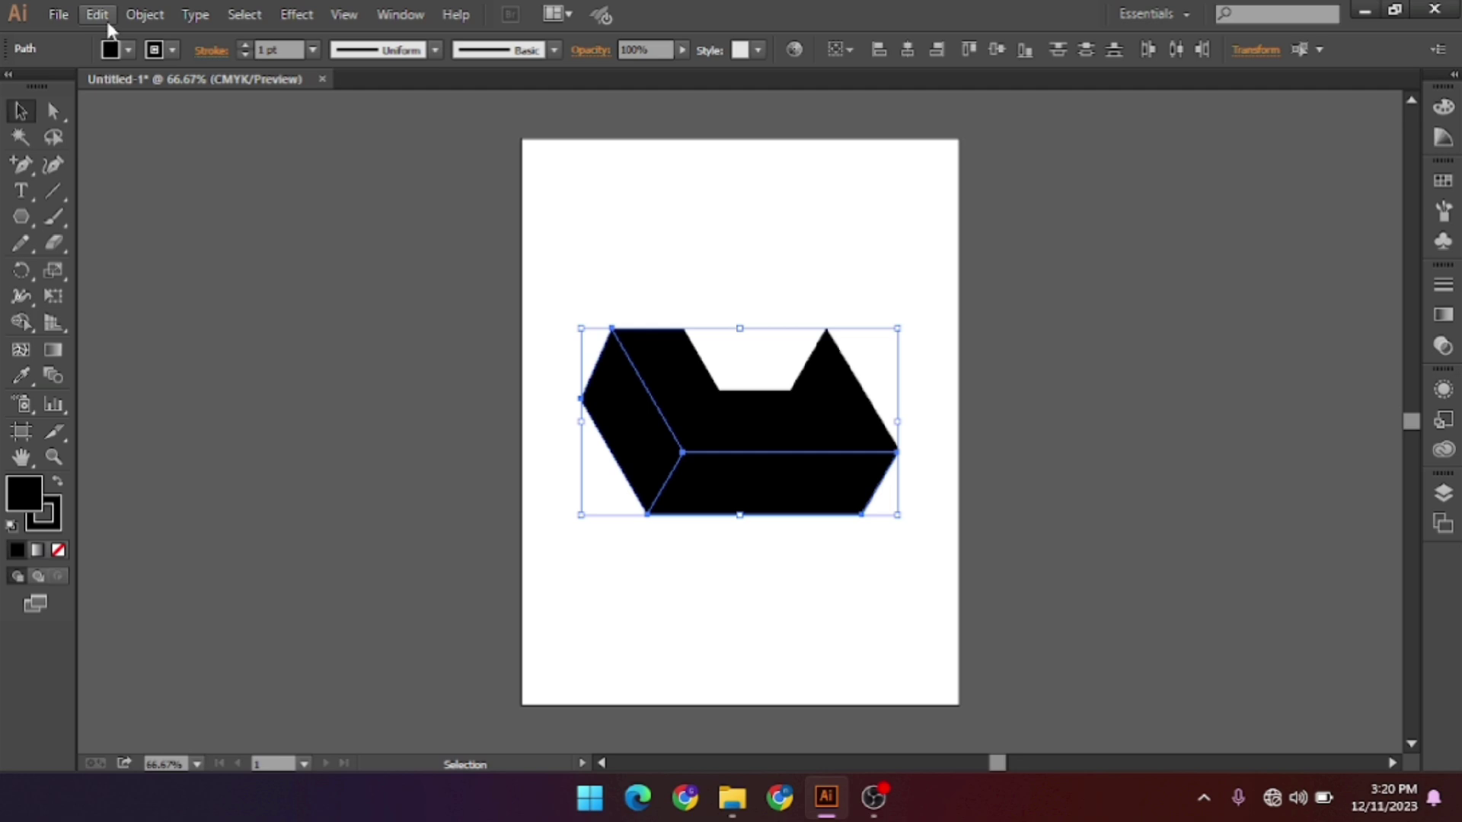
# Apply an Offset Path of -20 pt to the black piece.
pyautogui.click(134, 16)
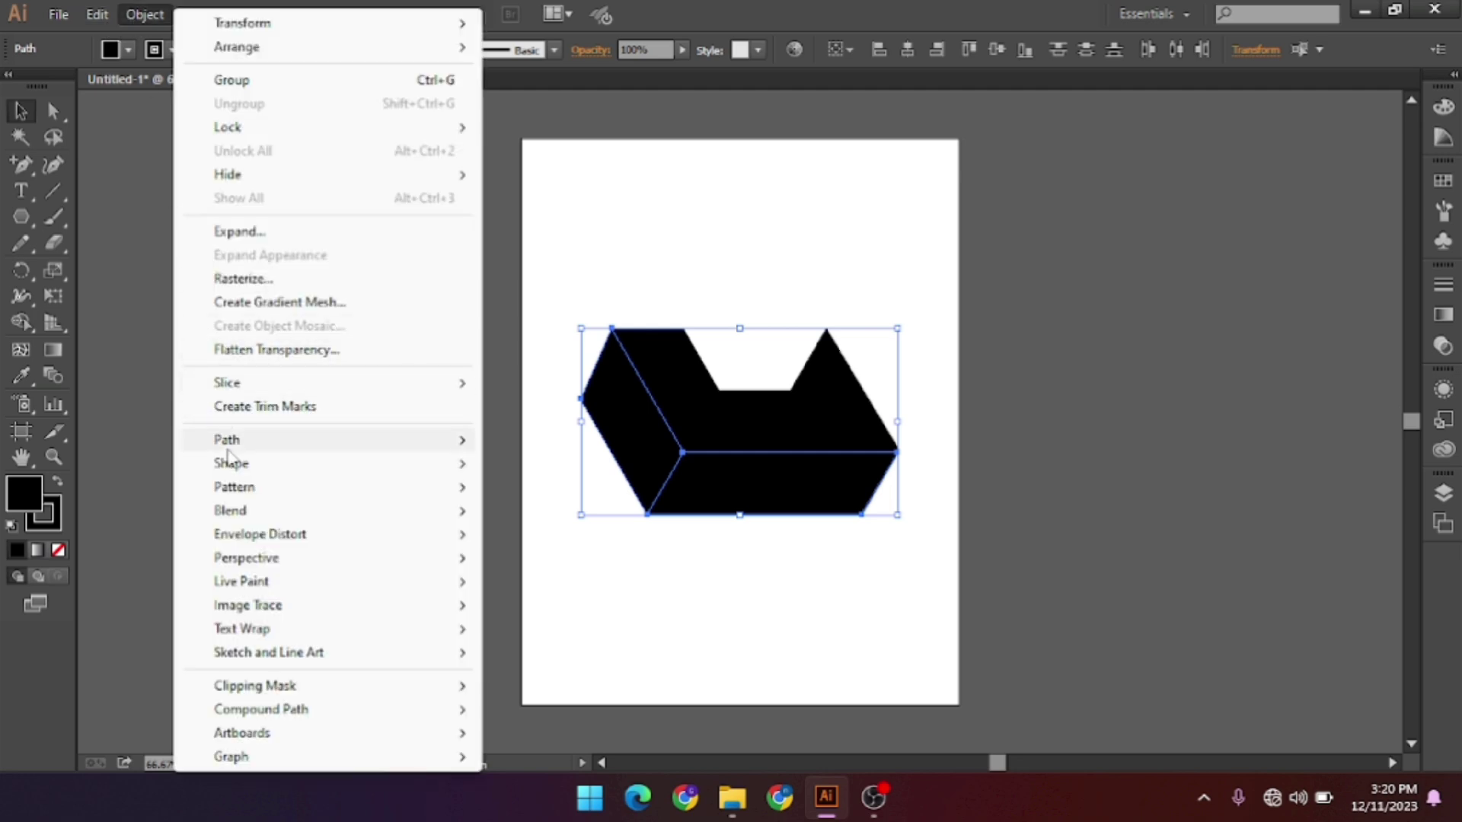
pyautogui.moveTo(226, 440)
pyautogui.click(525, 520)
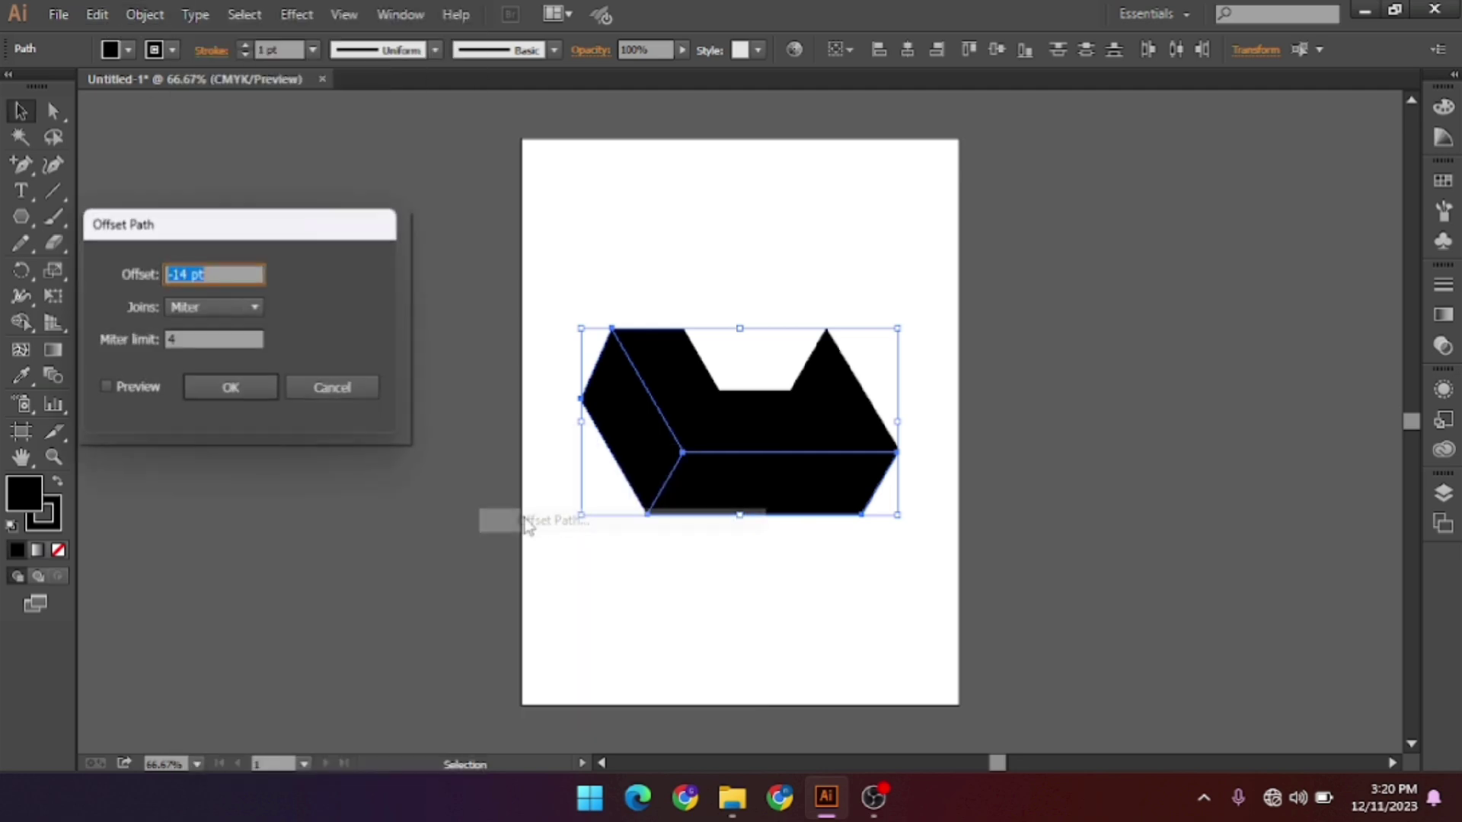
pyautogui.click(136, 388)
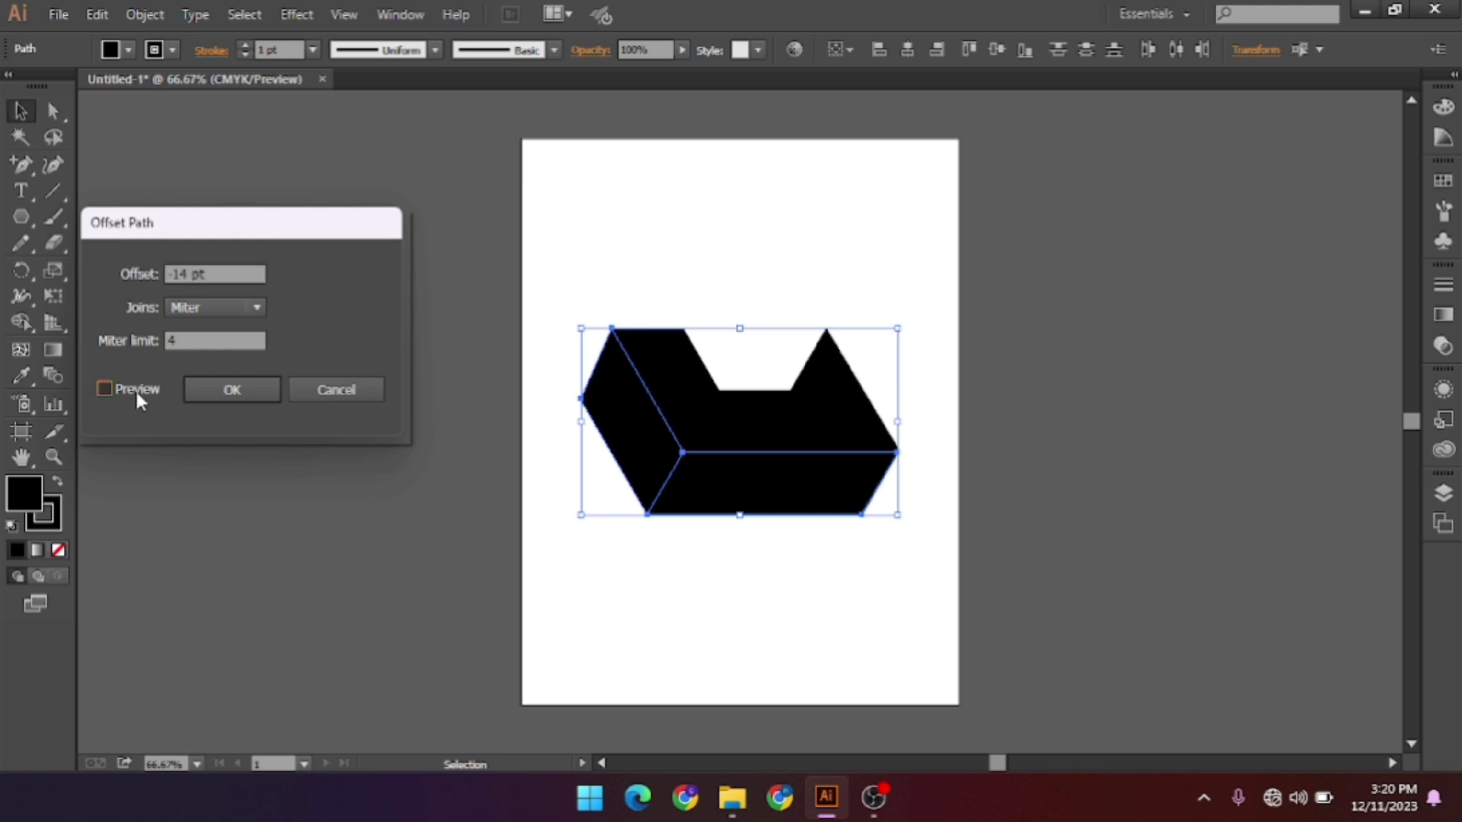
pyautogui.click(180, 274)
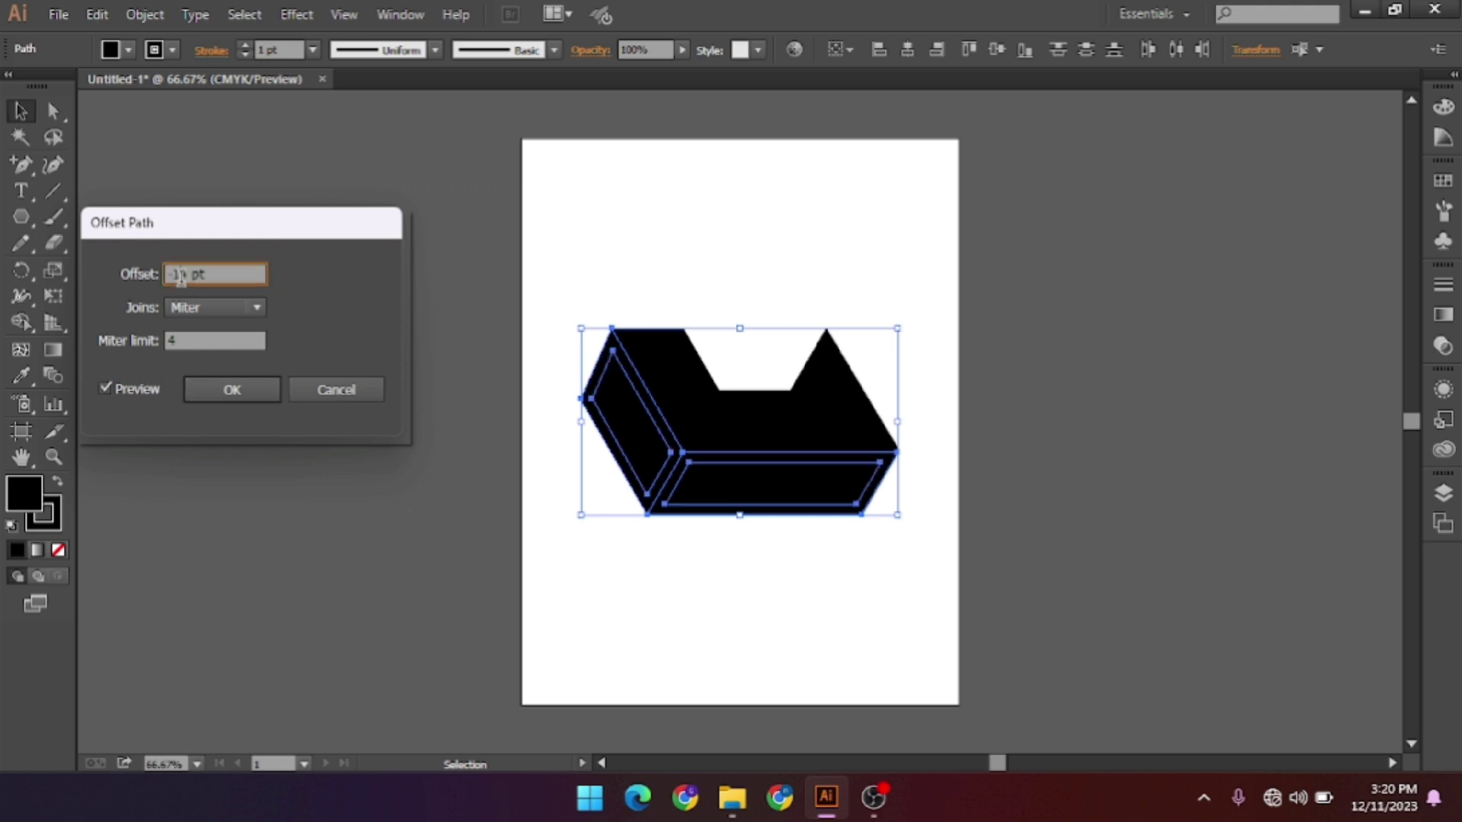
pyautogui.press('Down')
pyautogui.press('Down')
pyautogui.press('Down')
pyautogui.press('Up')
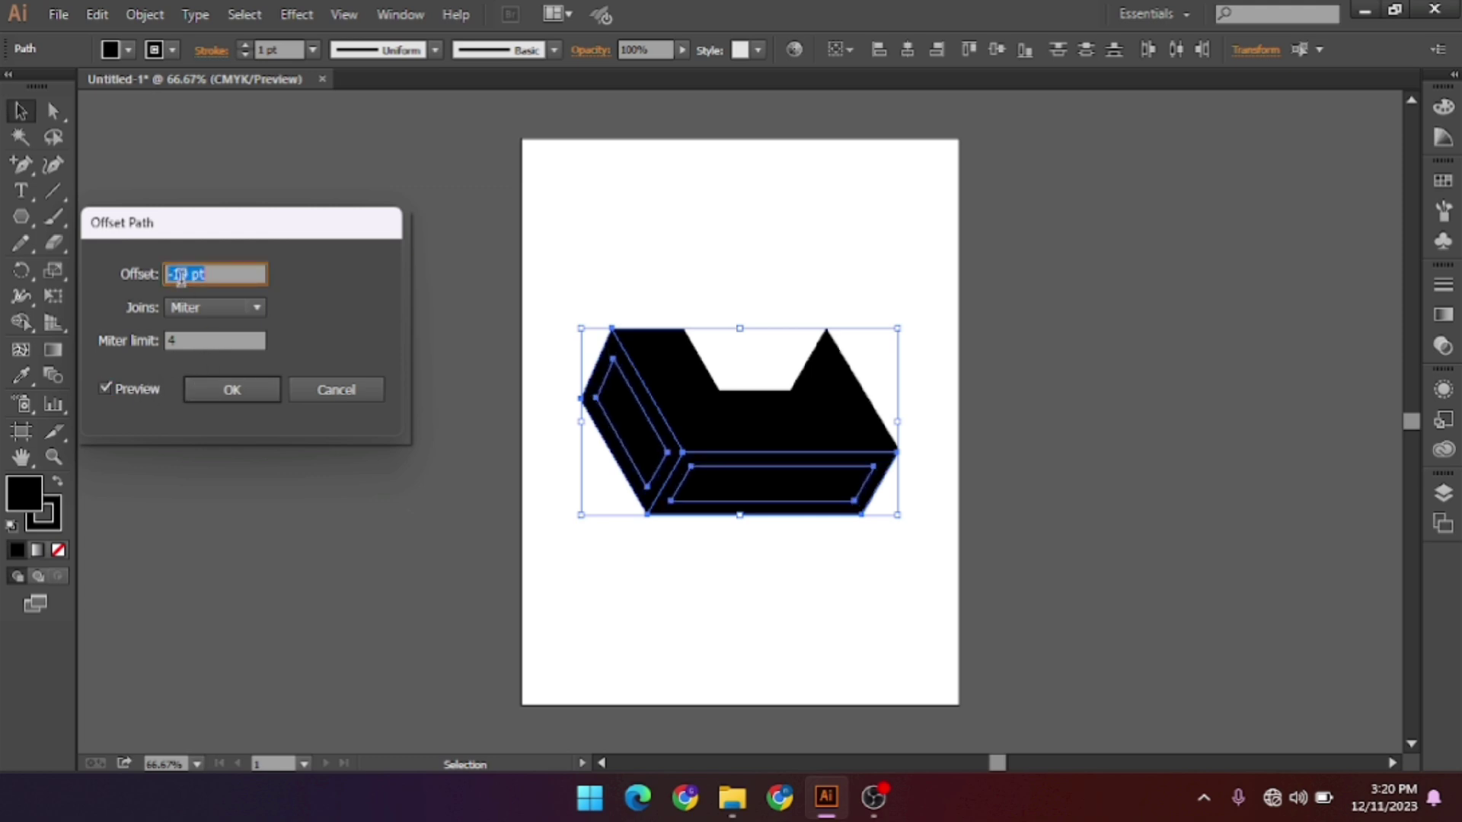
pyautogui.press('Down')
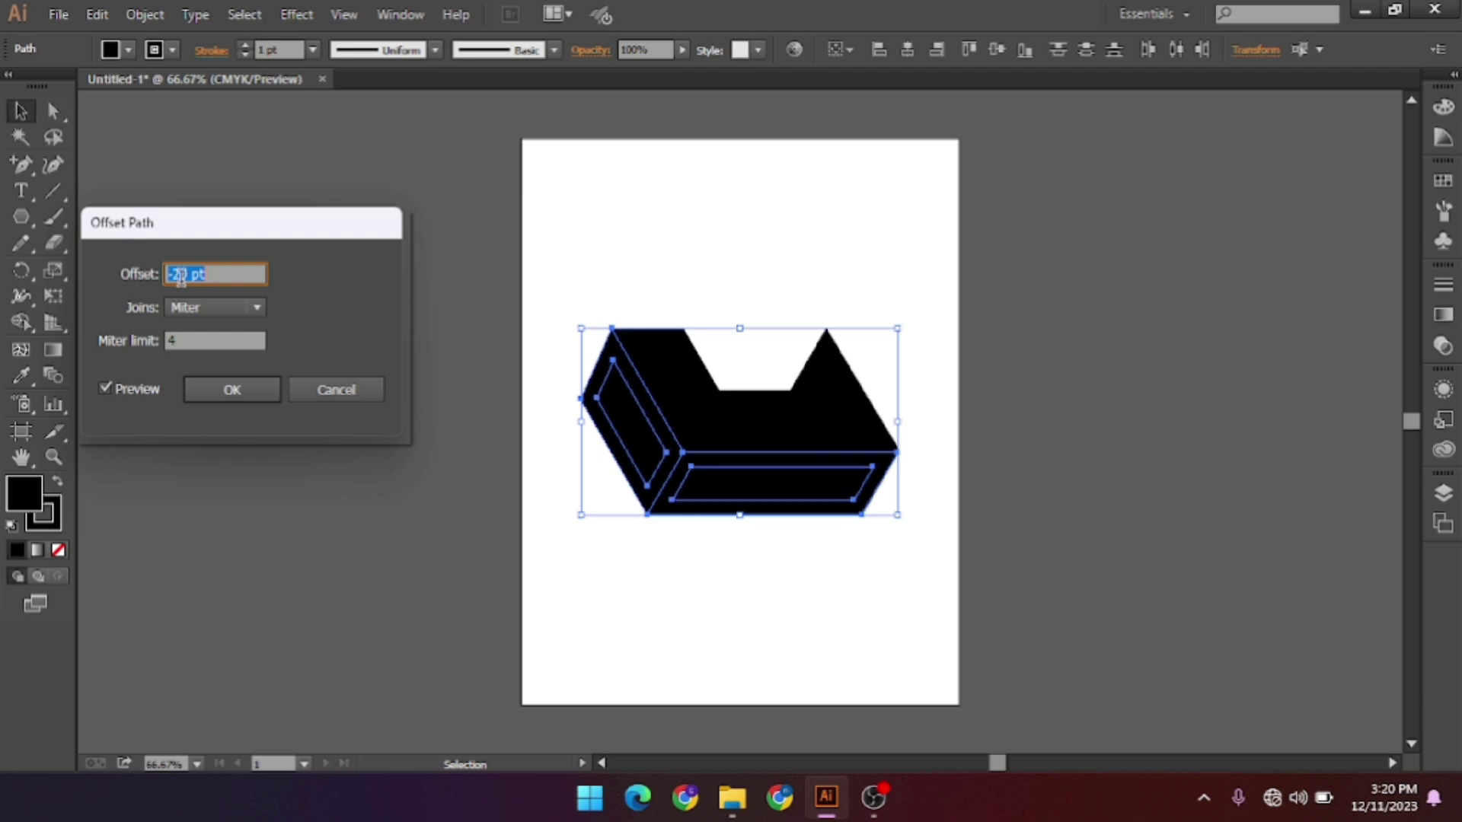
pyautogui.click(208, 391)
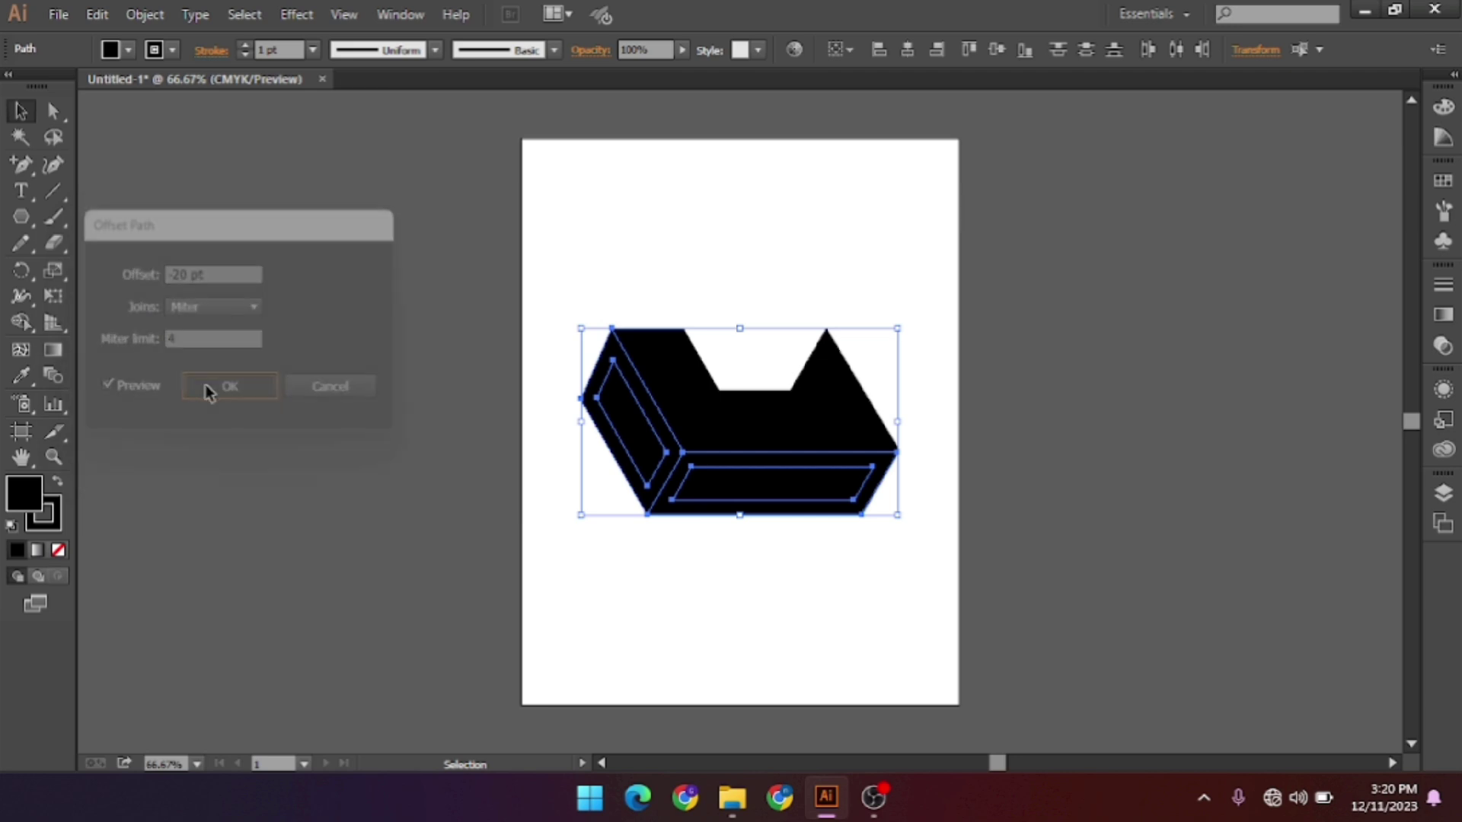
# Set the selected inset shapes' fill to black in the Color Picker.
pyautogui.doubleClick(30, 499)
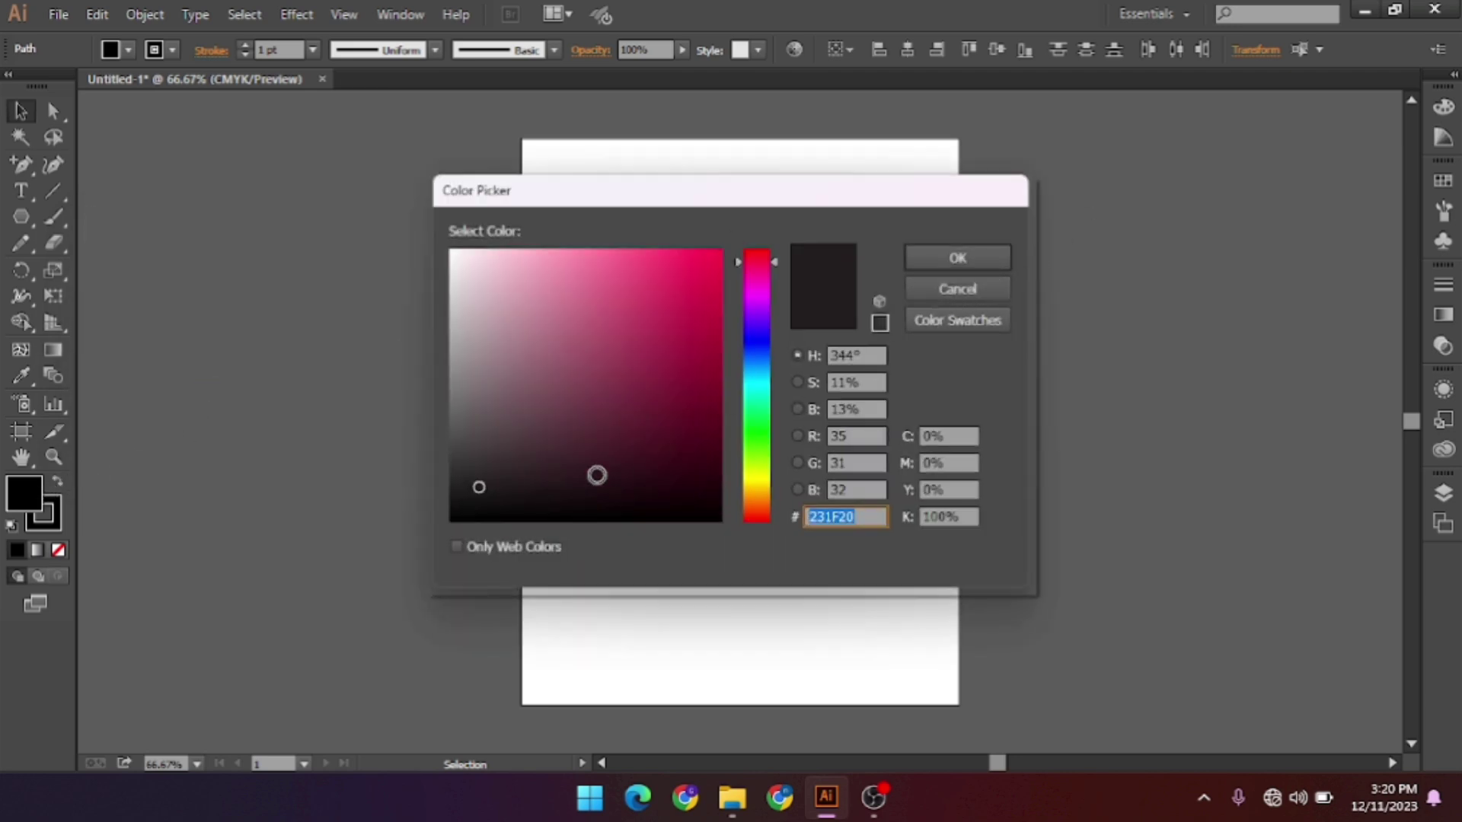
pyautogui.click(478, 490)
pyautogui.moveTo(478, 490); pyautogui.dragTo(445, 533)
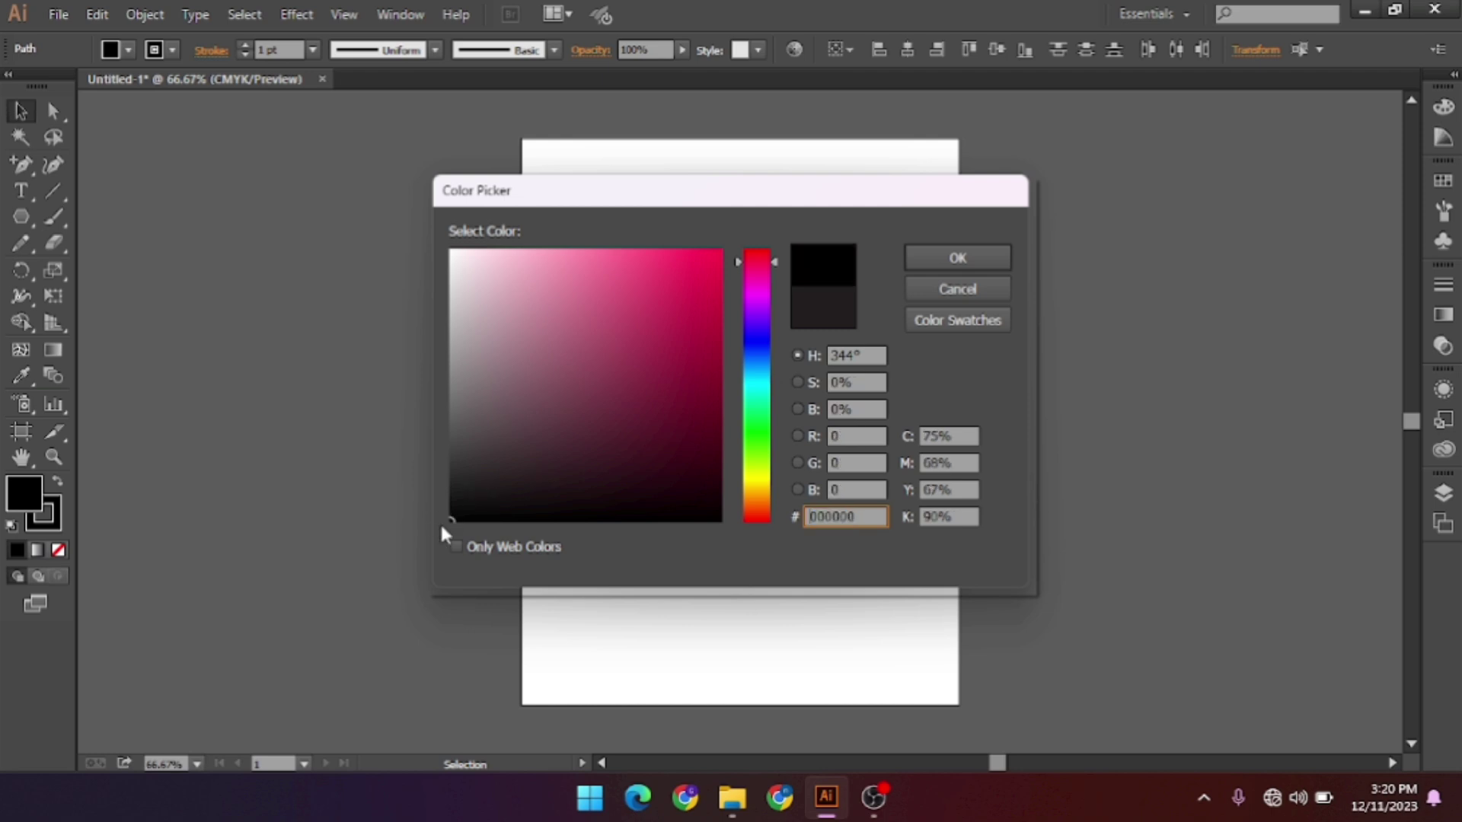
pyautogui.click(1004, 256)
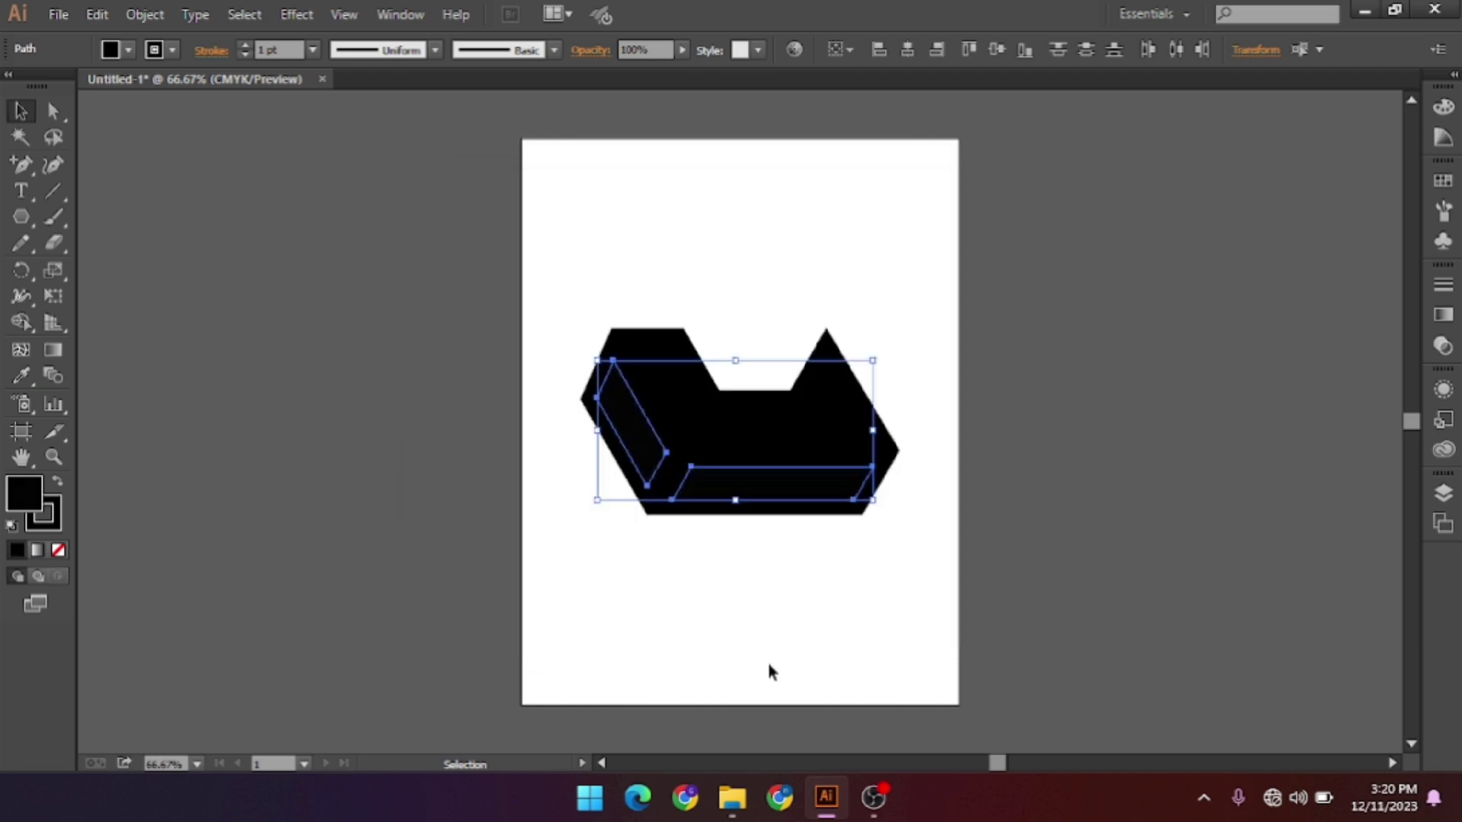
pyautogui.click(766, 660)
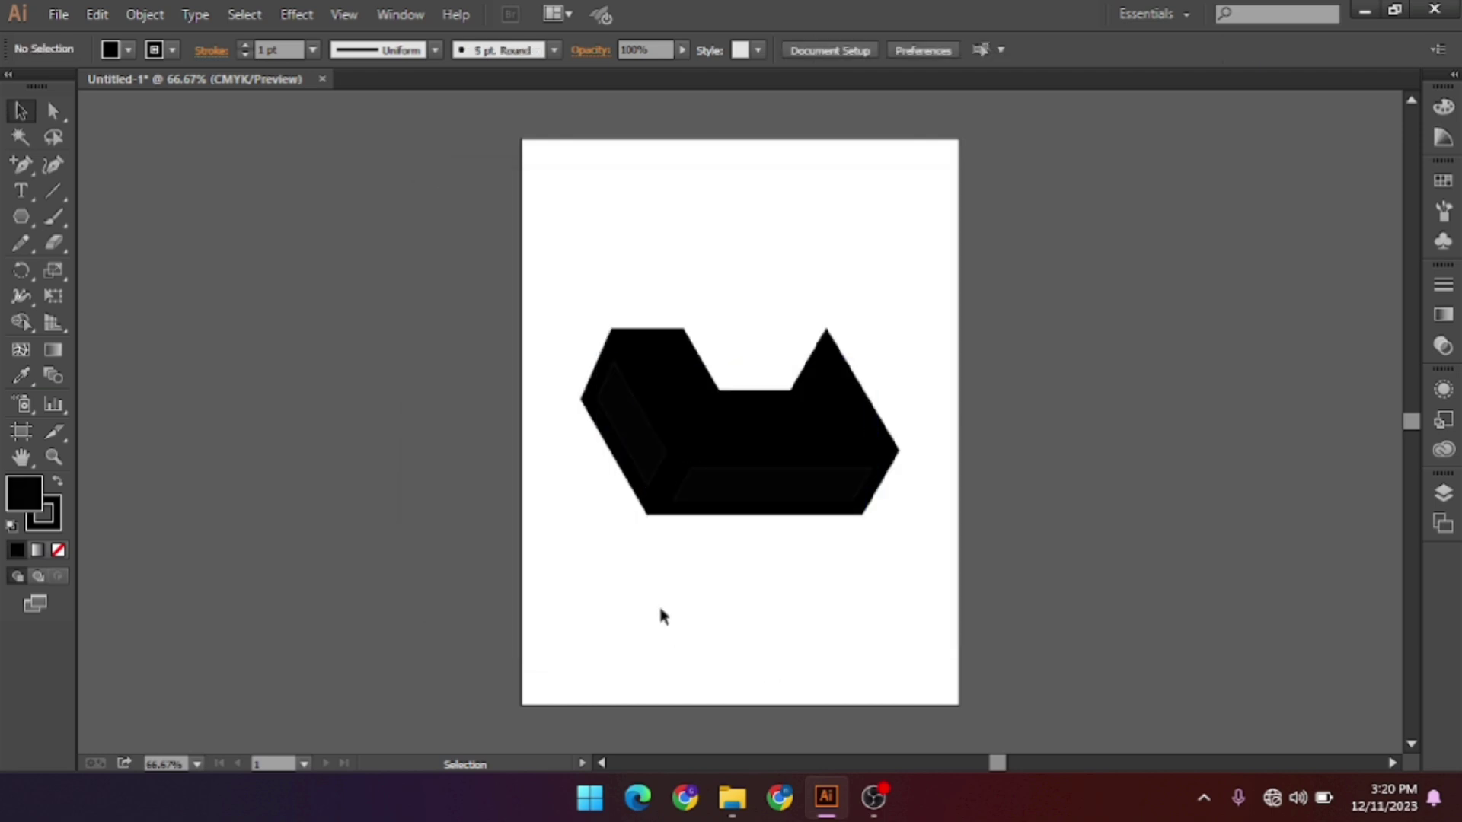
# Select the left and bottom inset faces and fill them black.
pyautogui.click(651, 501)
pyautogui.hotkey('ctrl', '+')
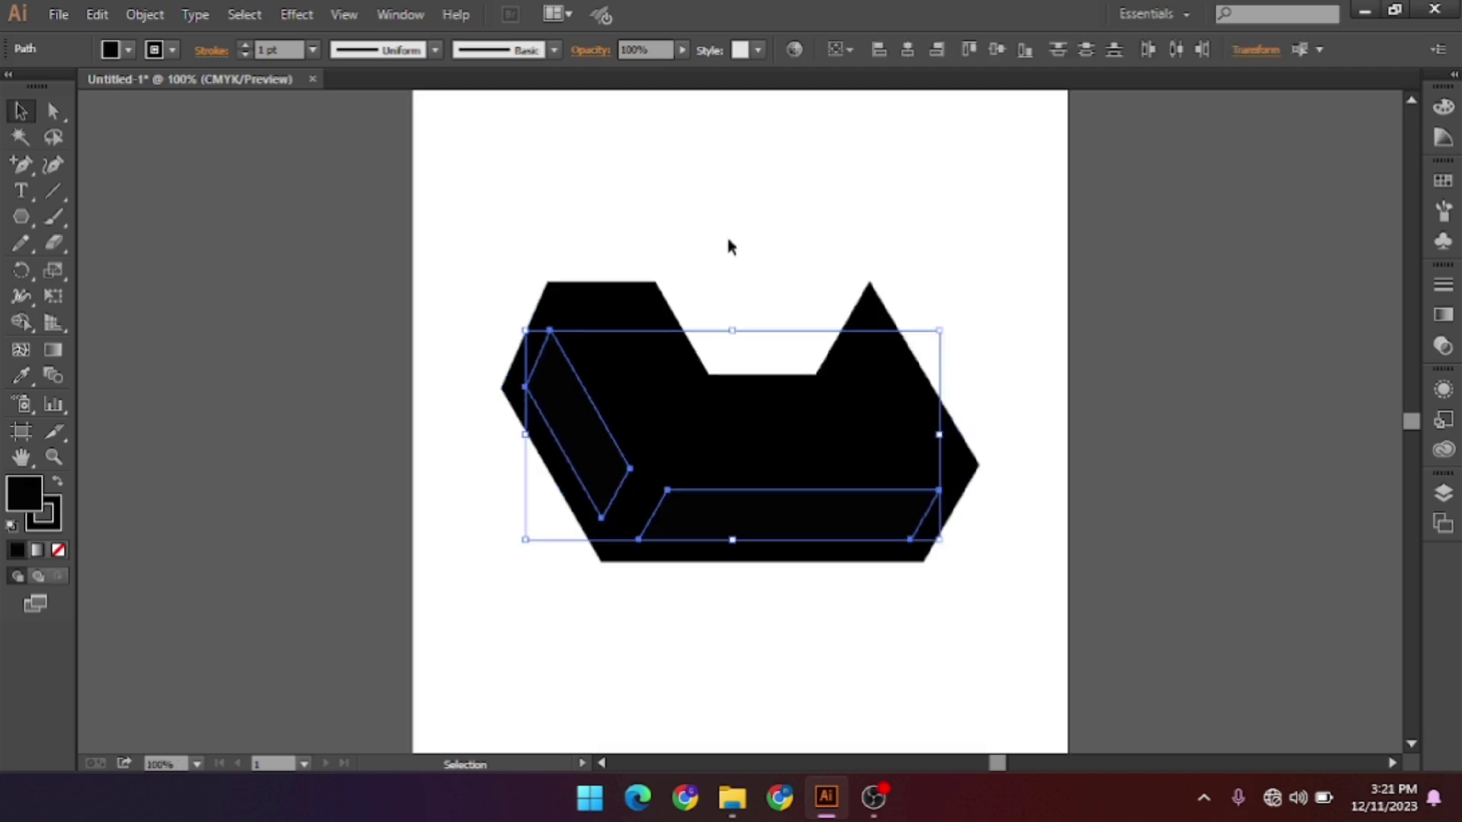
pyautogui.click(725, 233)
pyautogui.click(594, 381)
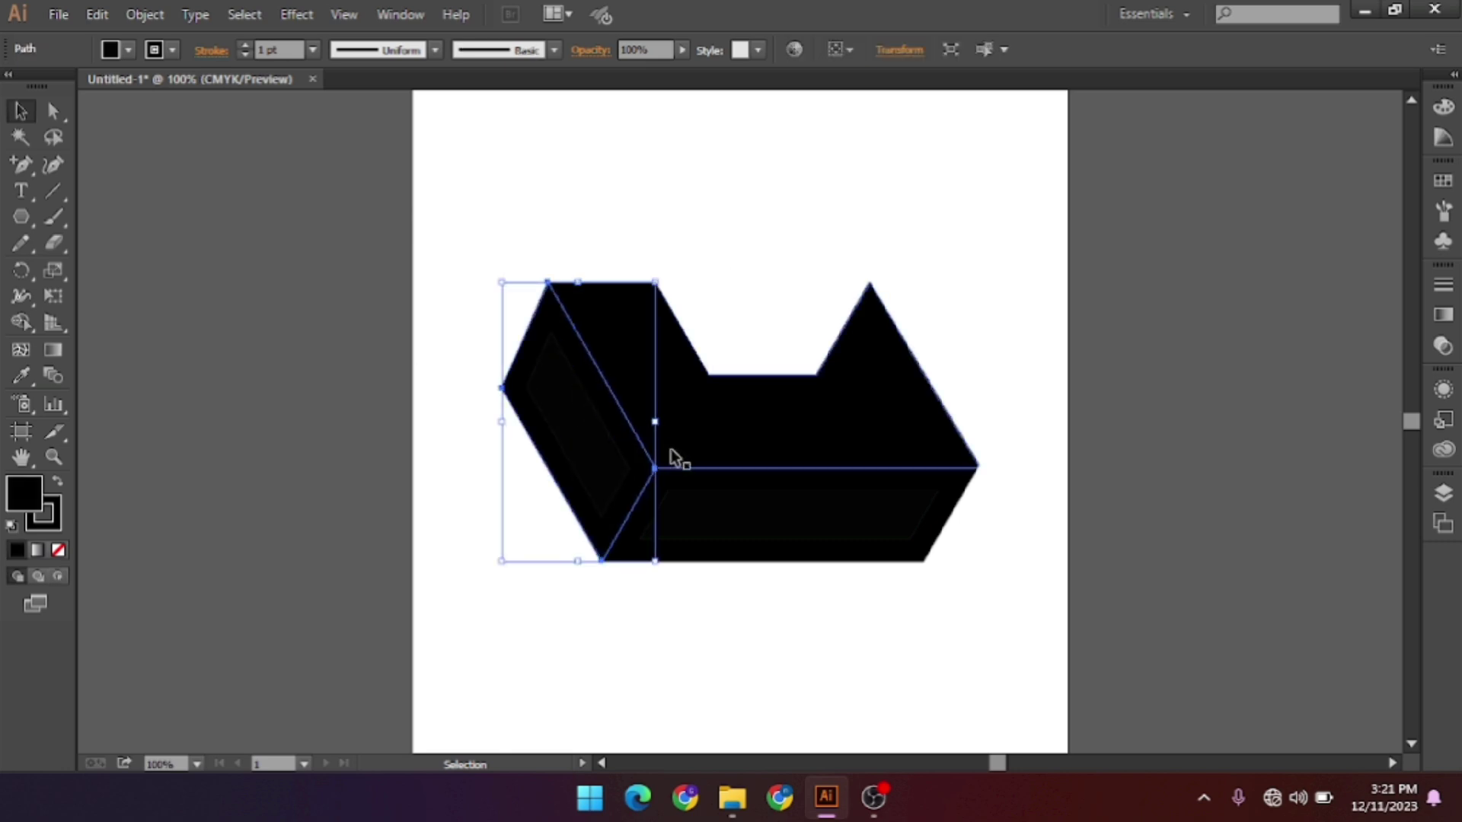
pyautogui.keyDown('shift'); pyautogui.click(685, 480); pyautogui.keyUp('shift')
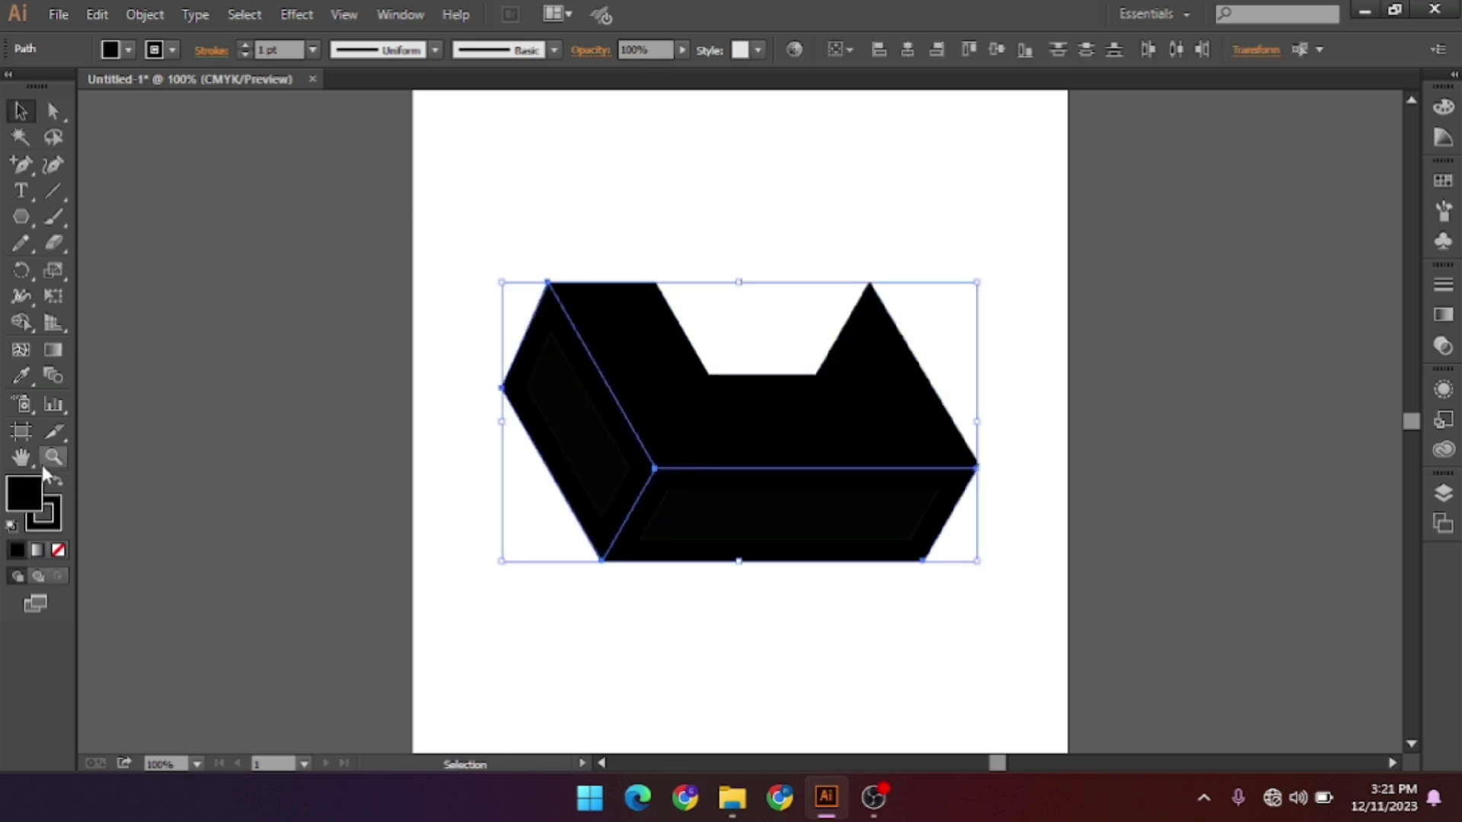
pyautogui.doubleClick(23, 501)
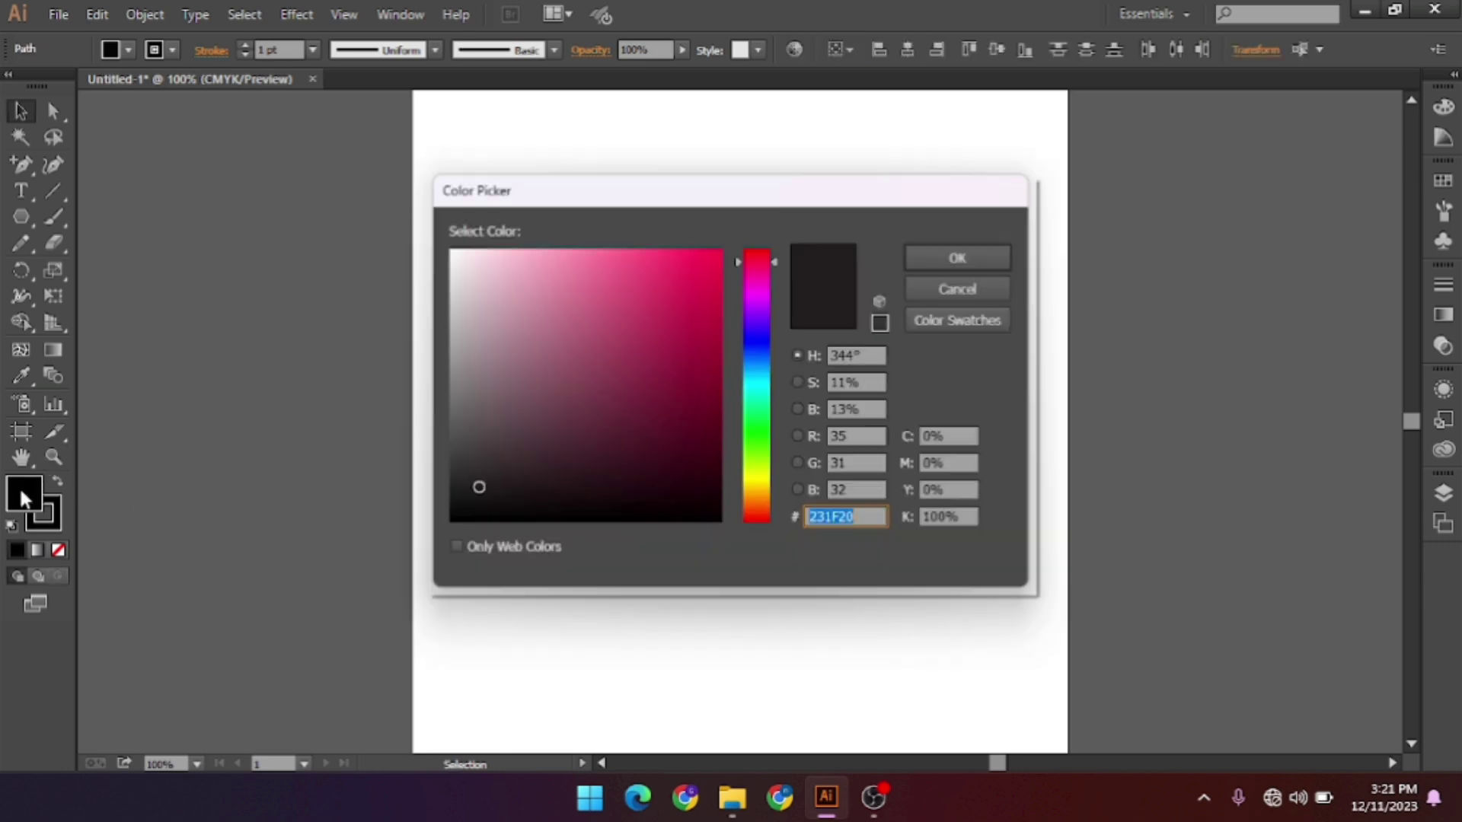
pyautogui.click(479, 489)
pyautogui.moveTo(479, 489); pyautogui.dragTo(440, 550)
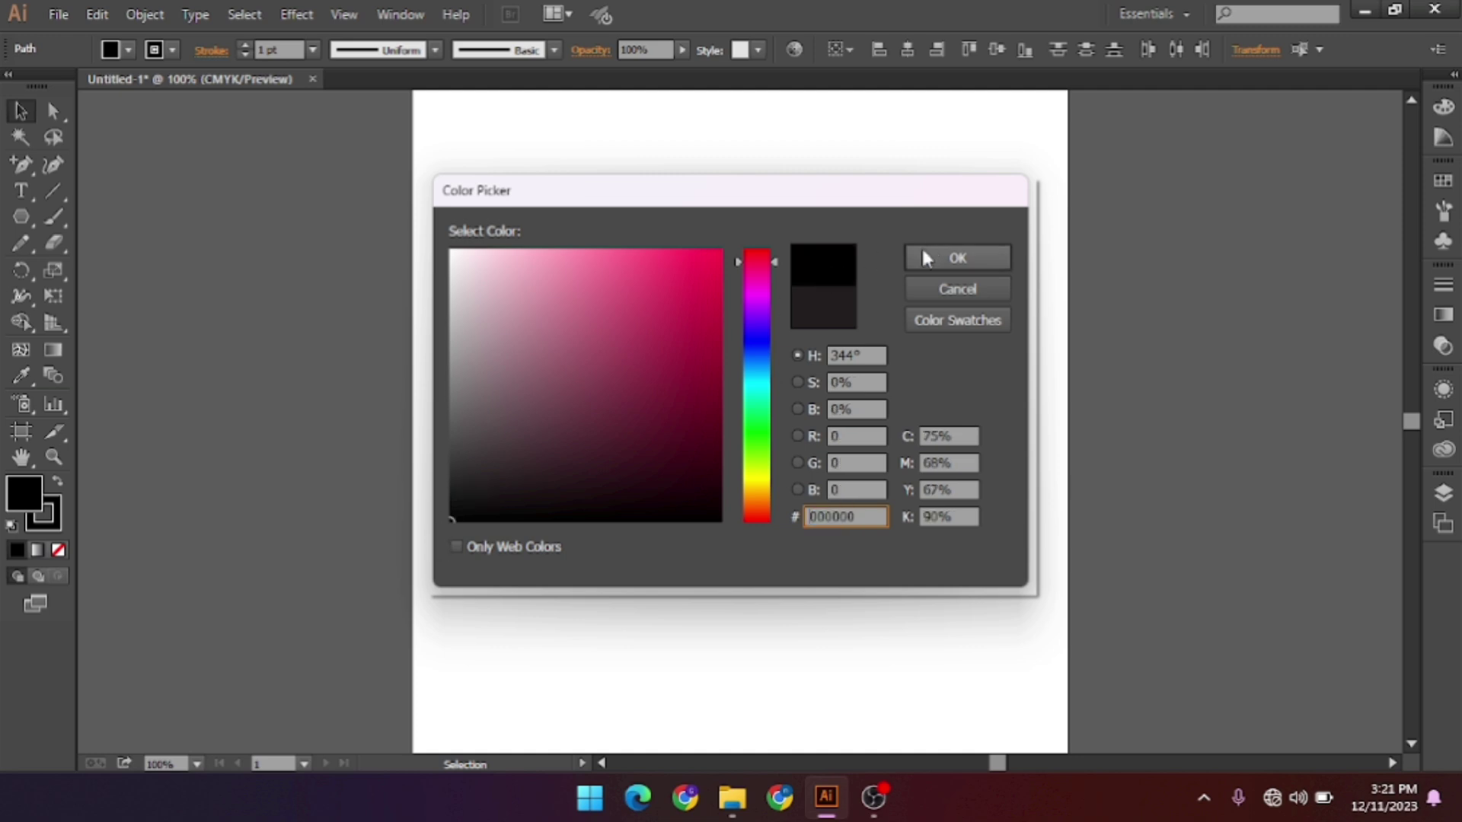
pyautogui.click(923, 257)
pyautogui.click(662, 663)
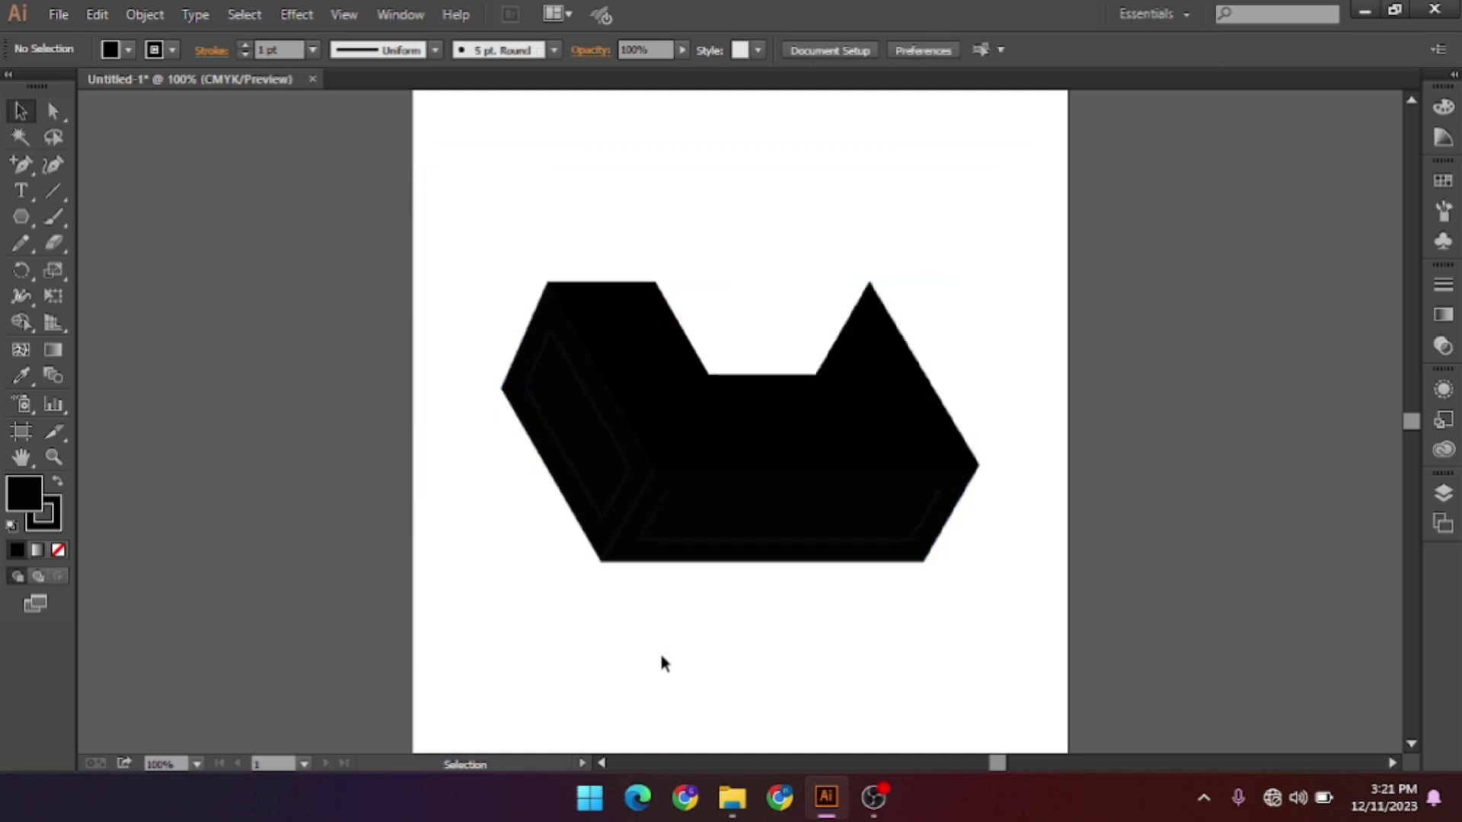
# Refill the left and bottom faces very dark grey #211E1F and reselect both.
pyautogui.click(607, 476)
pyautogui.keyDown('shift'); pyautogui.click(757, 531); pyautogui.keyUp('shift')
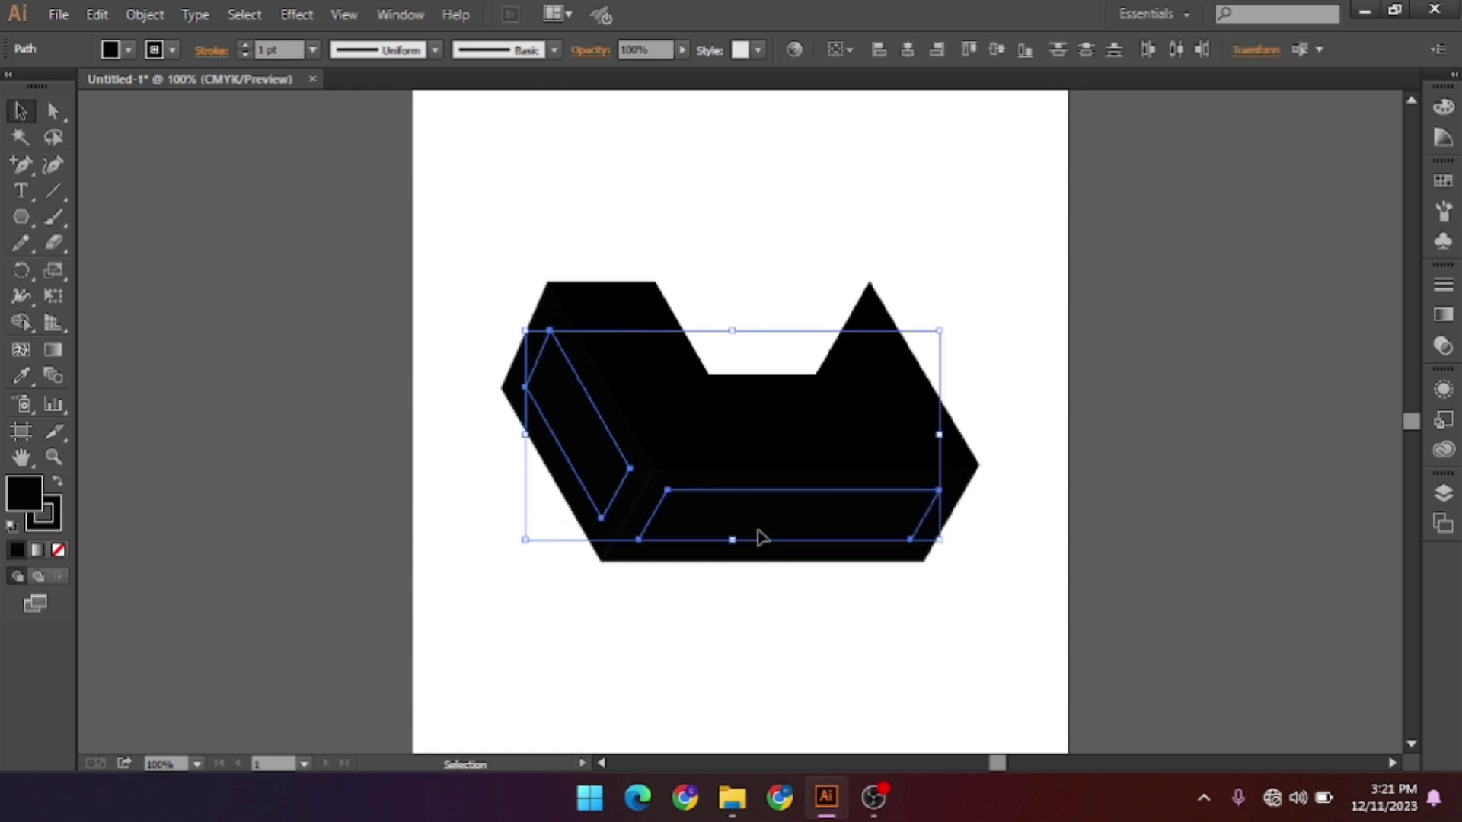
pyautogui.doubleClick(24, 494)
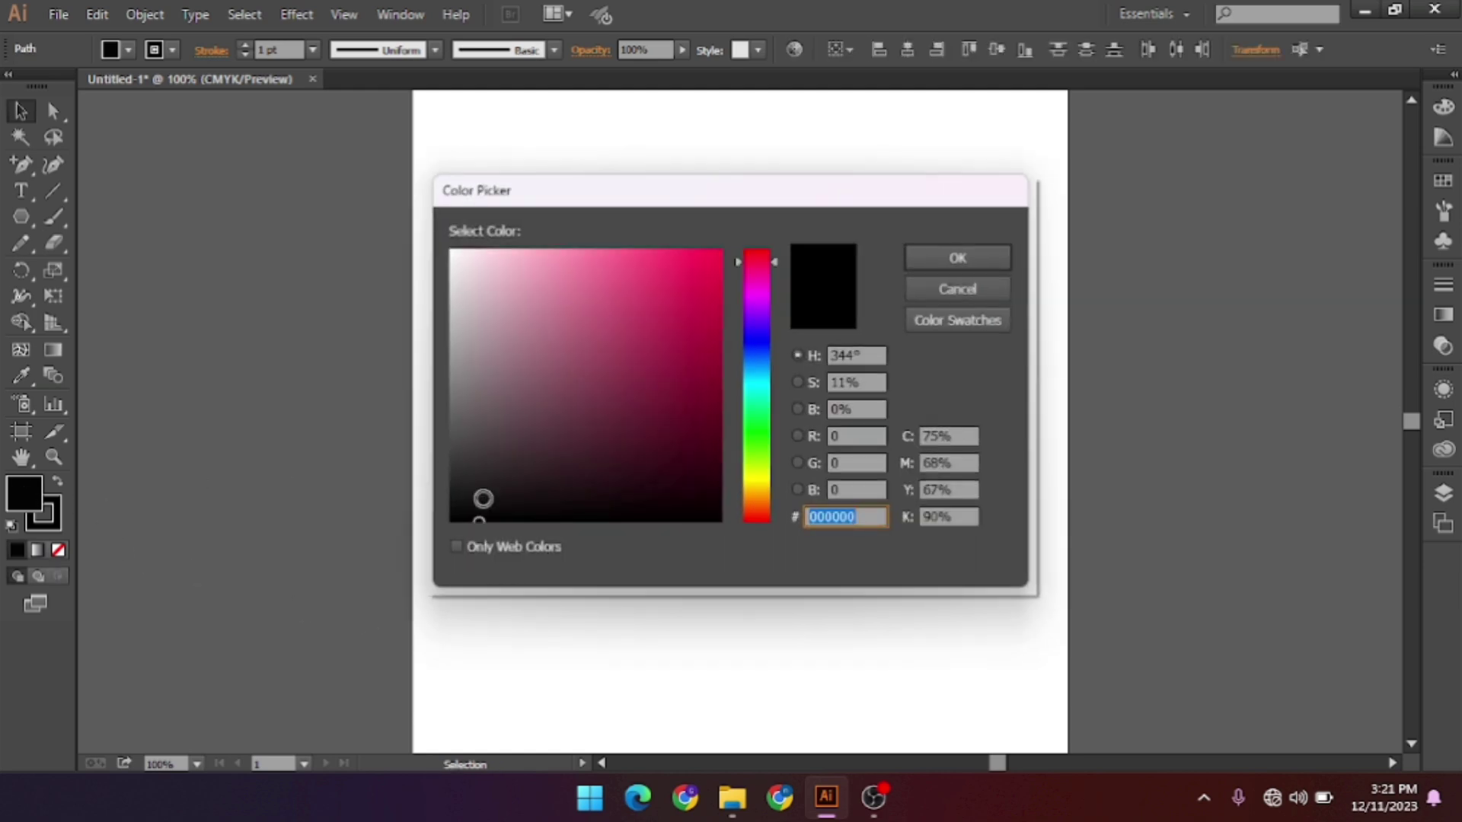
pyautogui.click(477, 488)
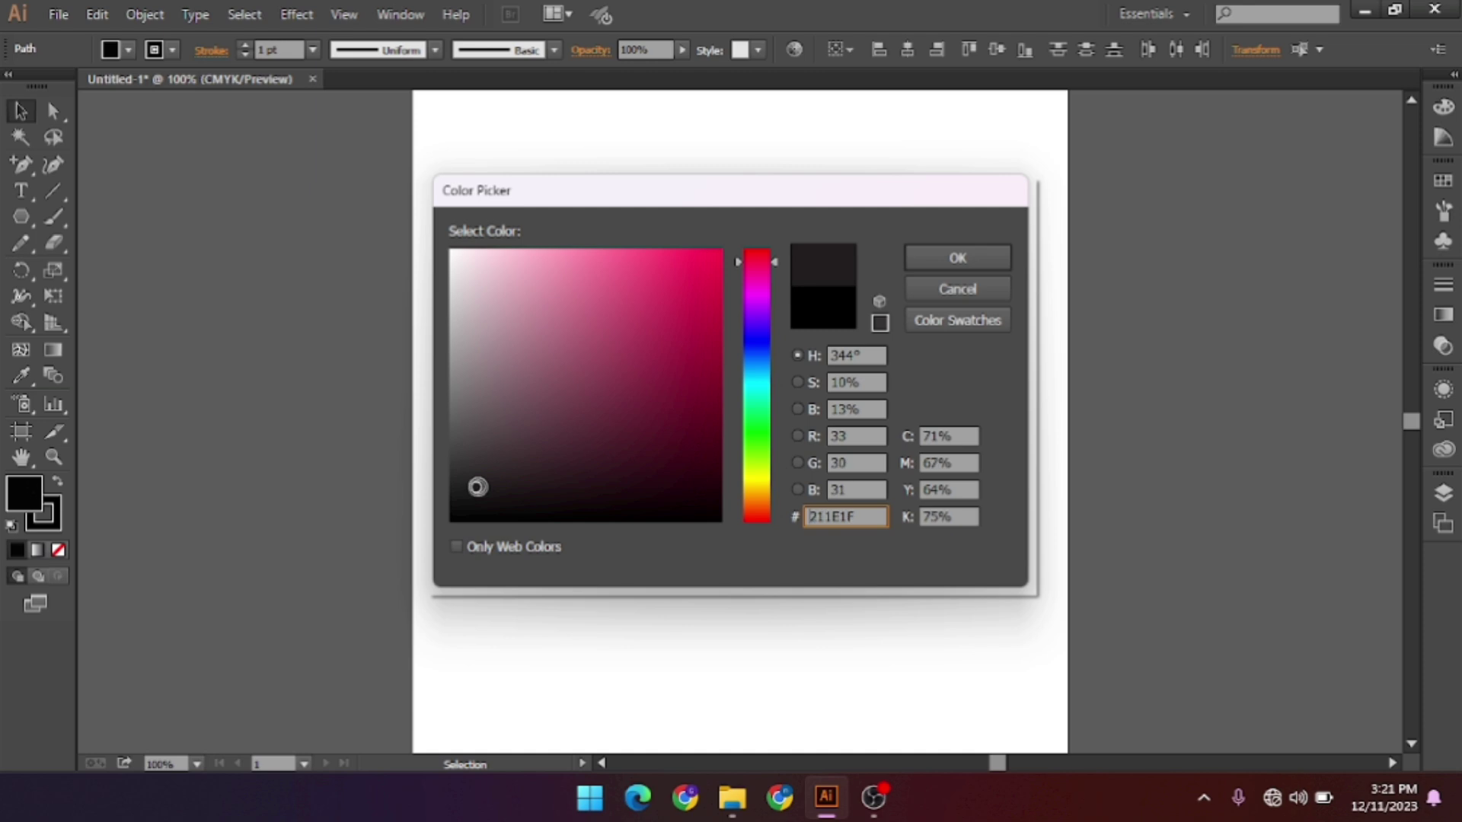
pyautogui.click(961, 260)
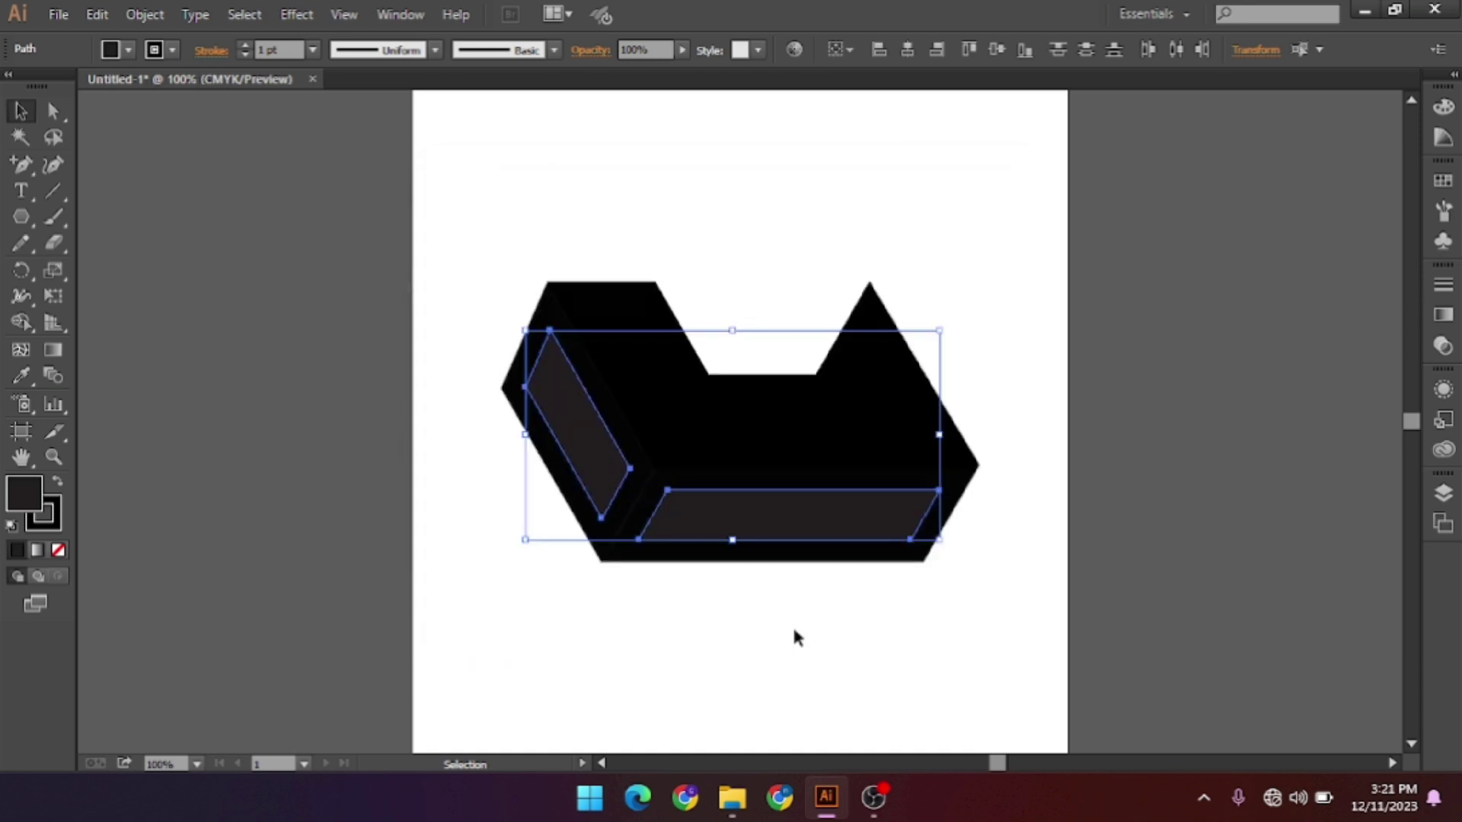
pyautogui.click(794, 636)
pyautogui.click(656, 561)
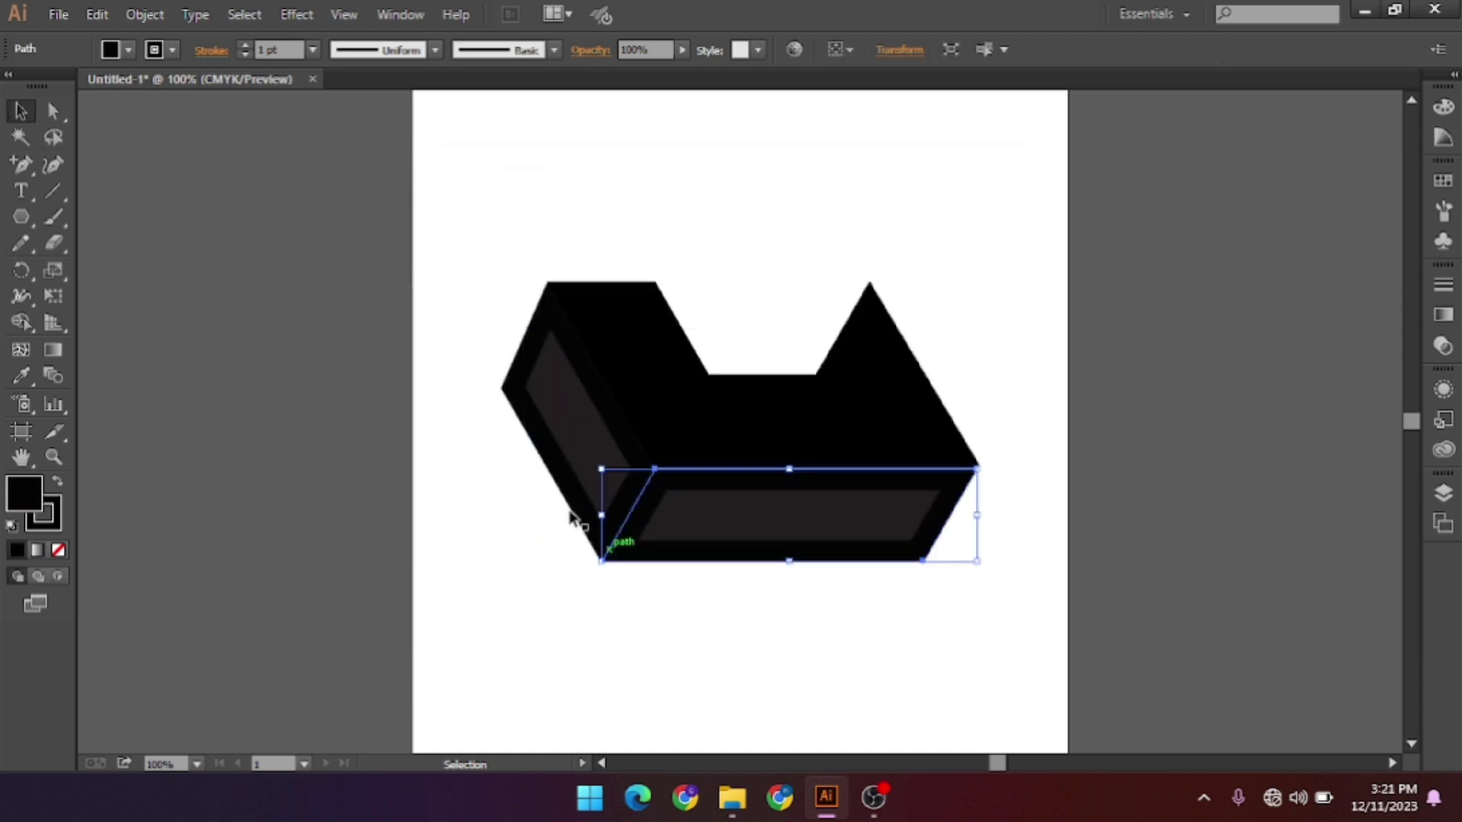
pyautogui.keyDown('shift'); pyautogui.click(562, 474); pyautogui.keyUp('shift')
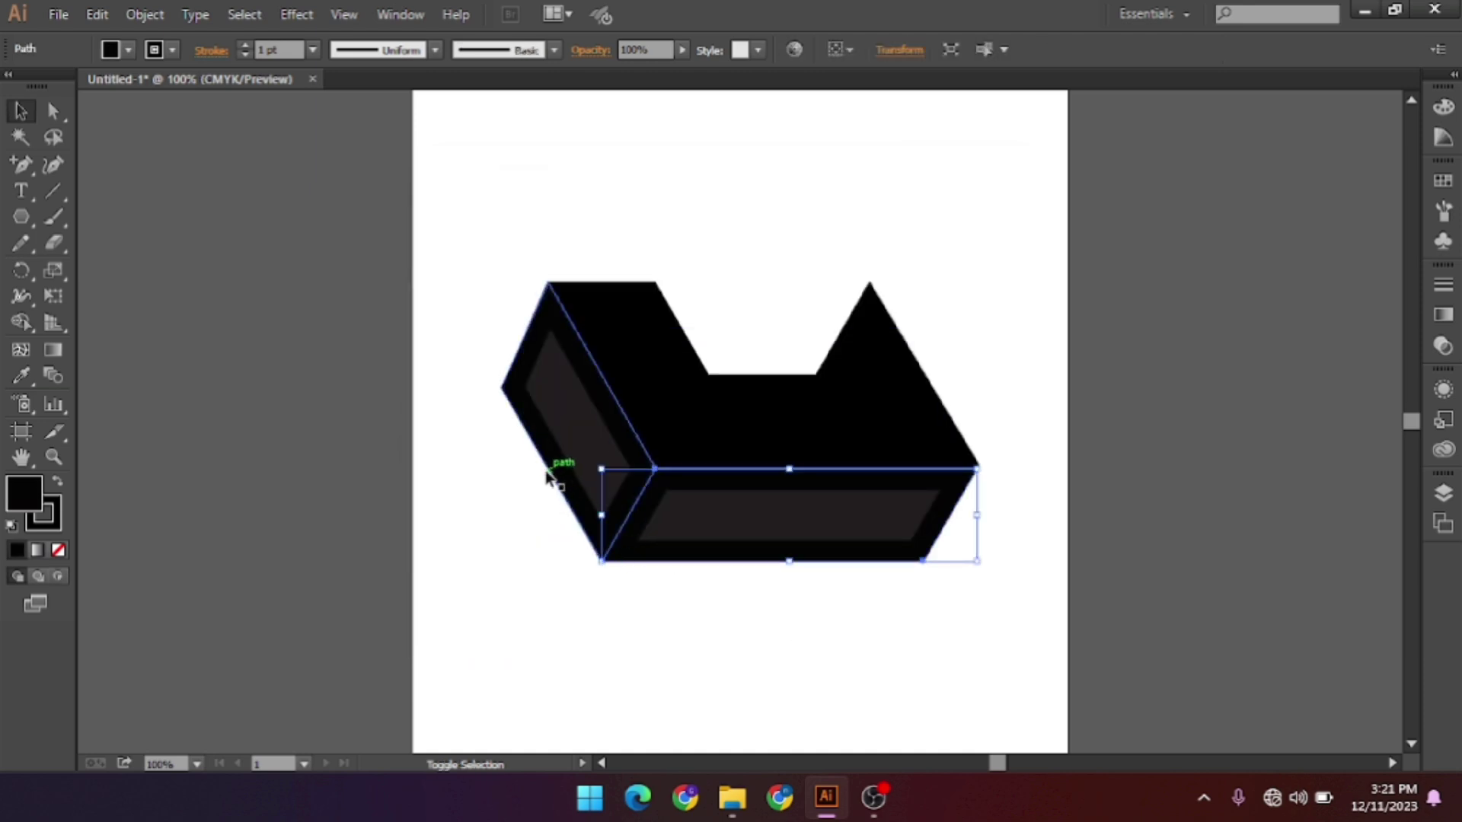
# Offset the dark grey left and bottom faces inward by -35 pt to create thin strips.
pyautogui.click(152, 14)
pyautogui.moveTo(226, 440)
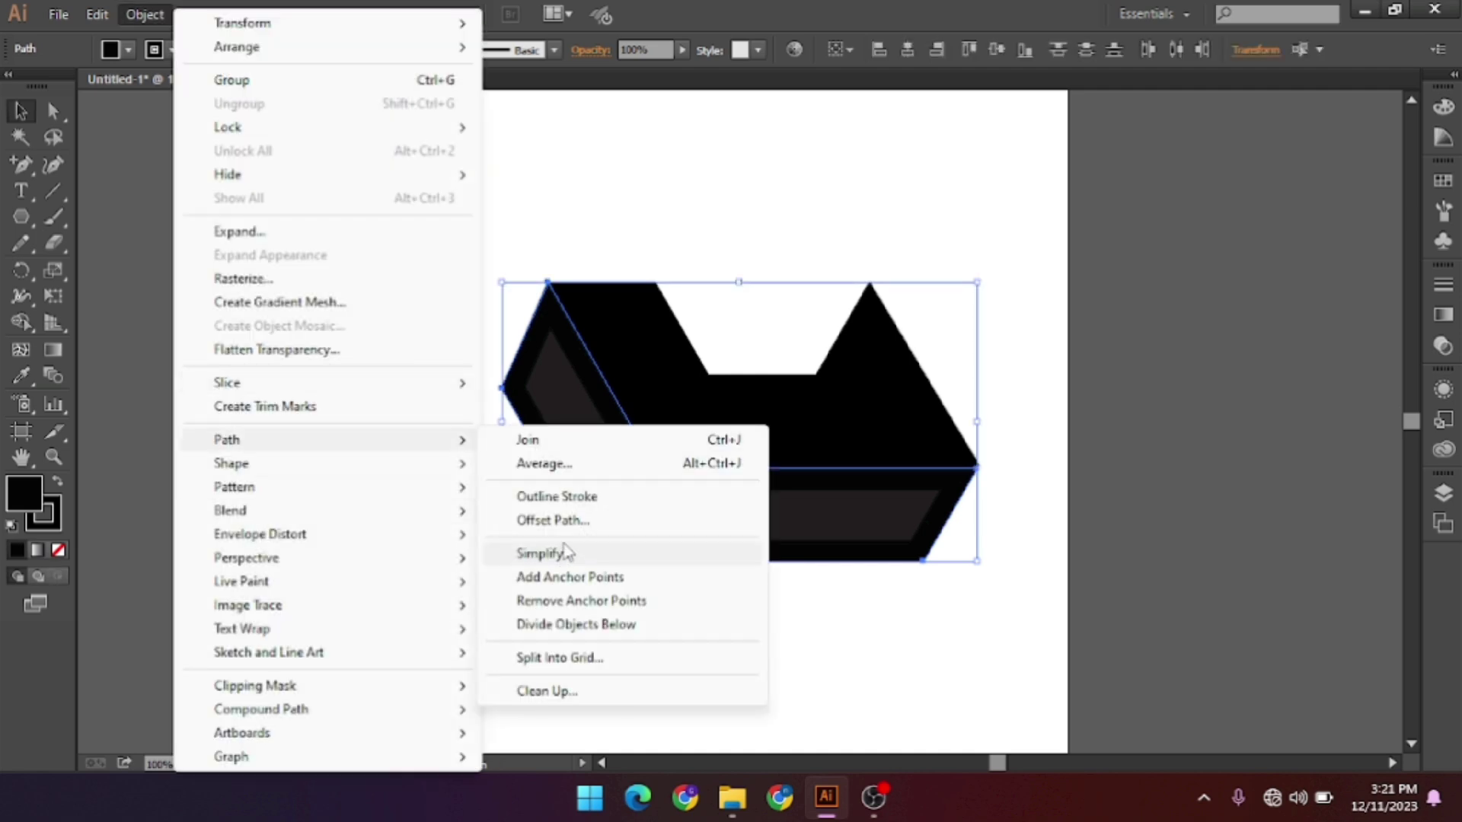
pyautogui.click(556, 521)
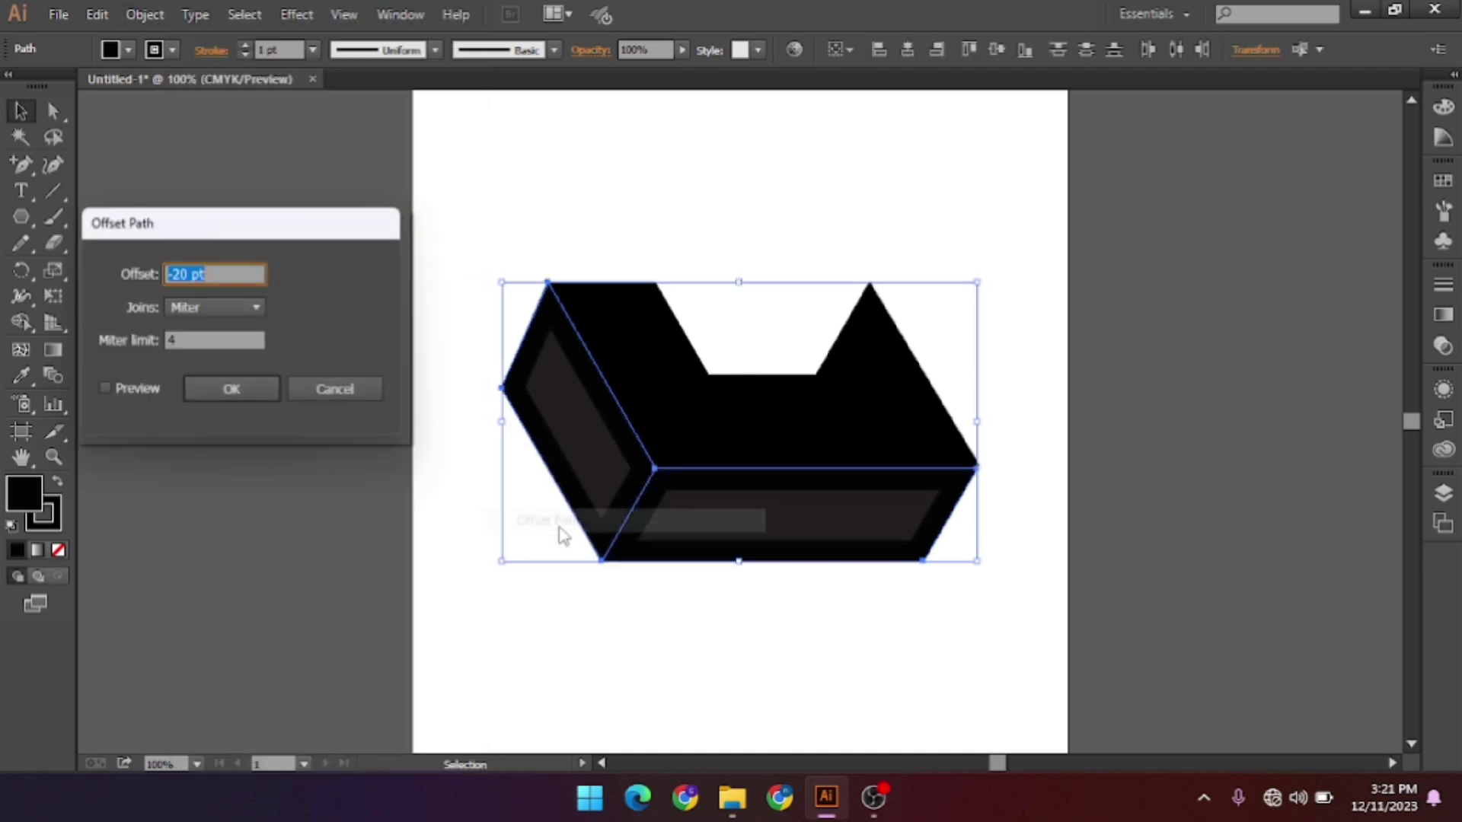
pyautogui.click(120, 386)
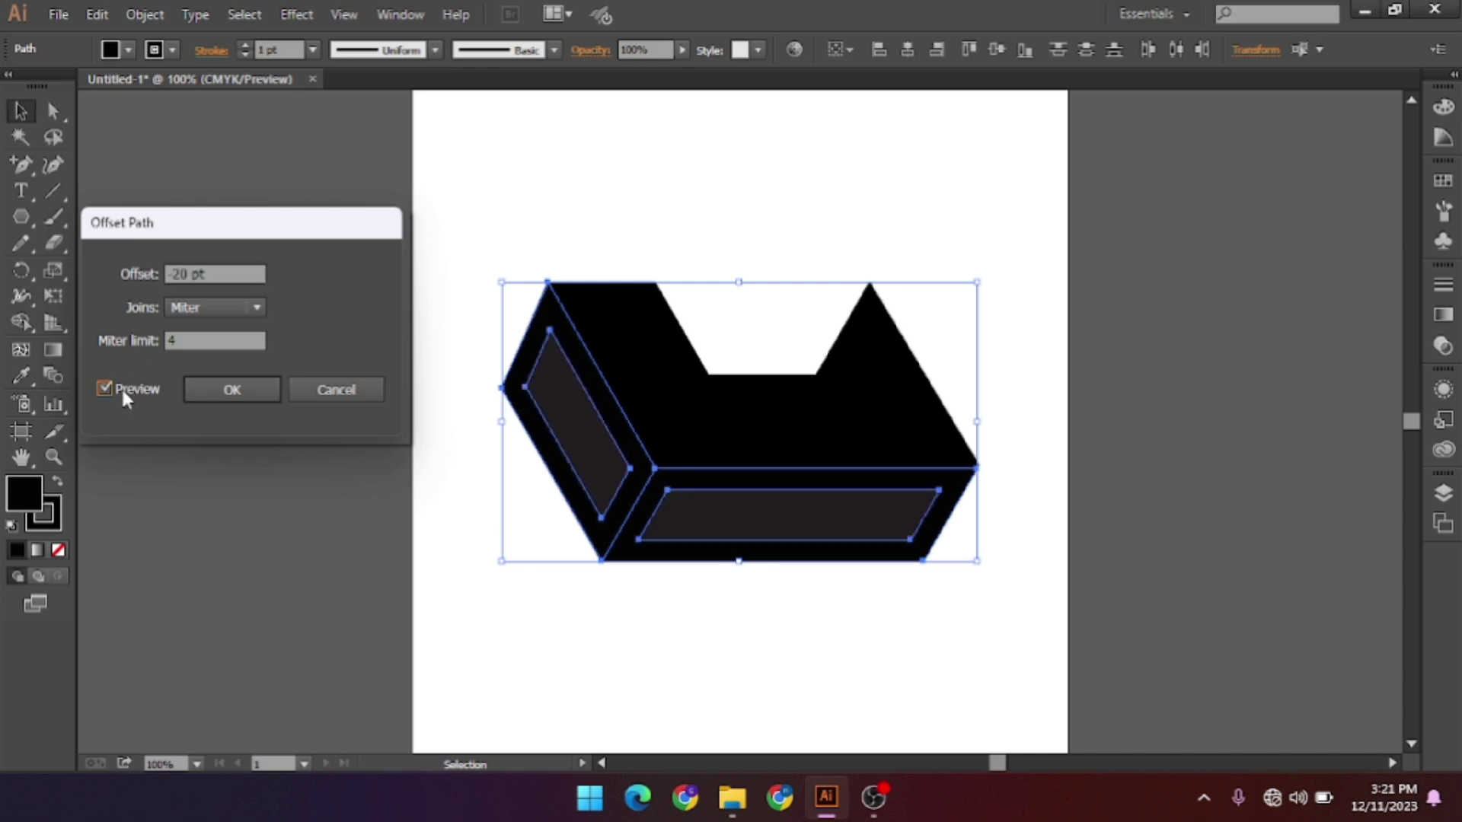
pyautogui.click(176, 274)
pyautogui.press('Down')
pyautogui.press('Down')
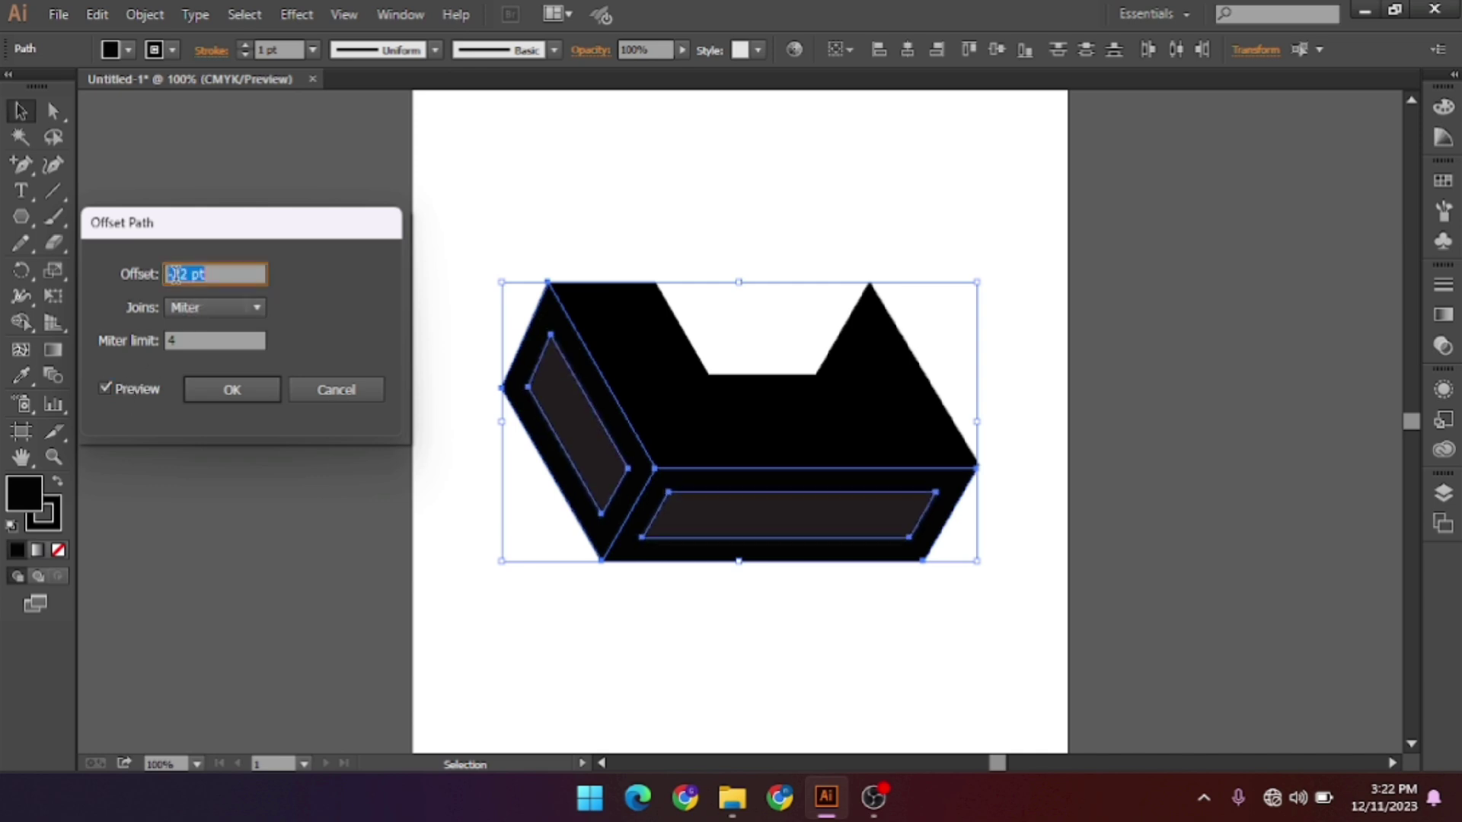
pyautogui.press('Down')
pyautogui.press('Down')
pyautogui.press('Down')
pyautogui.press('Down')
pyautogui.press('Down')
pyautogui.press('Down')
pyautogui.press('Down')
pyautogui.press('Down')
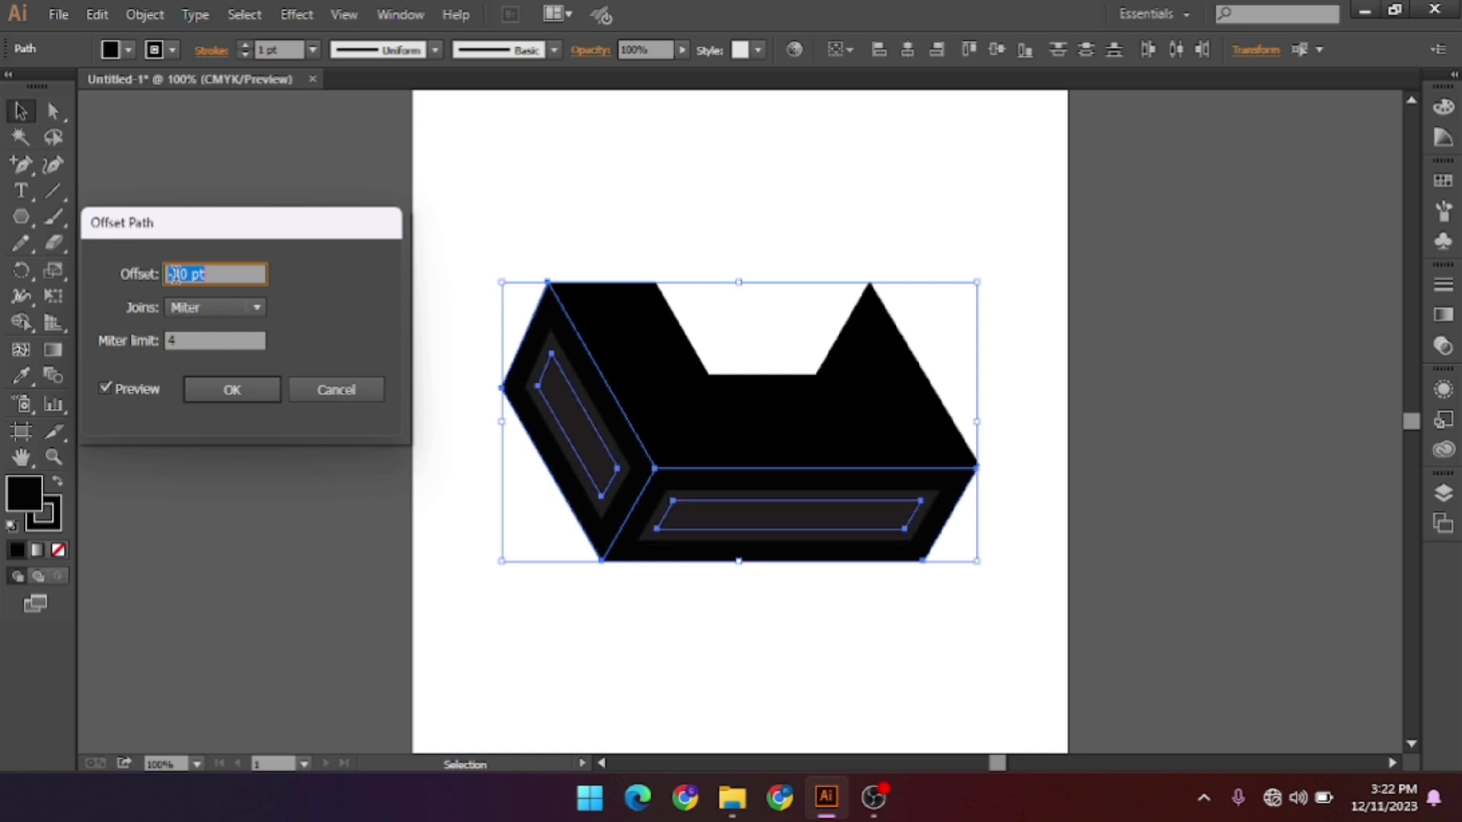
pyautogui.press('Down')
pyautogui.press('Down')
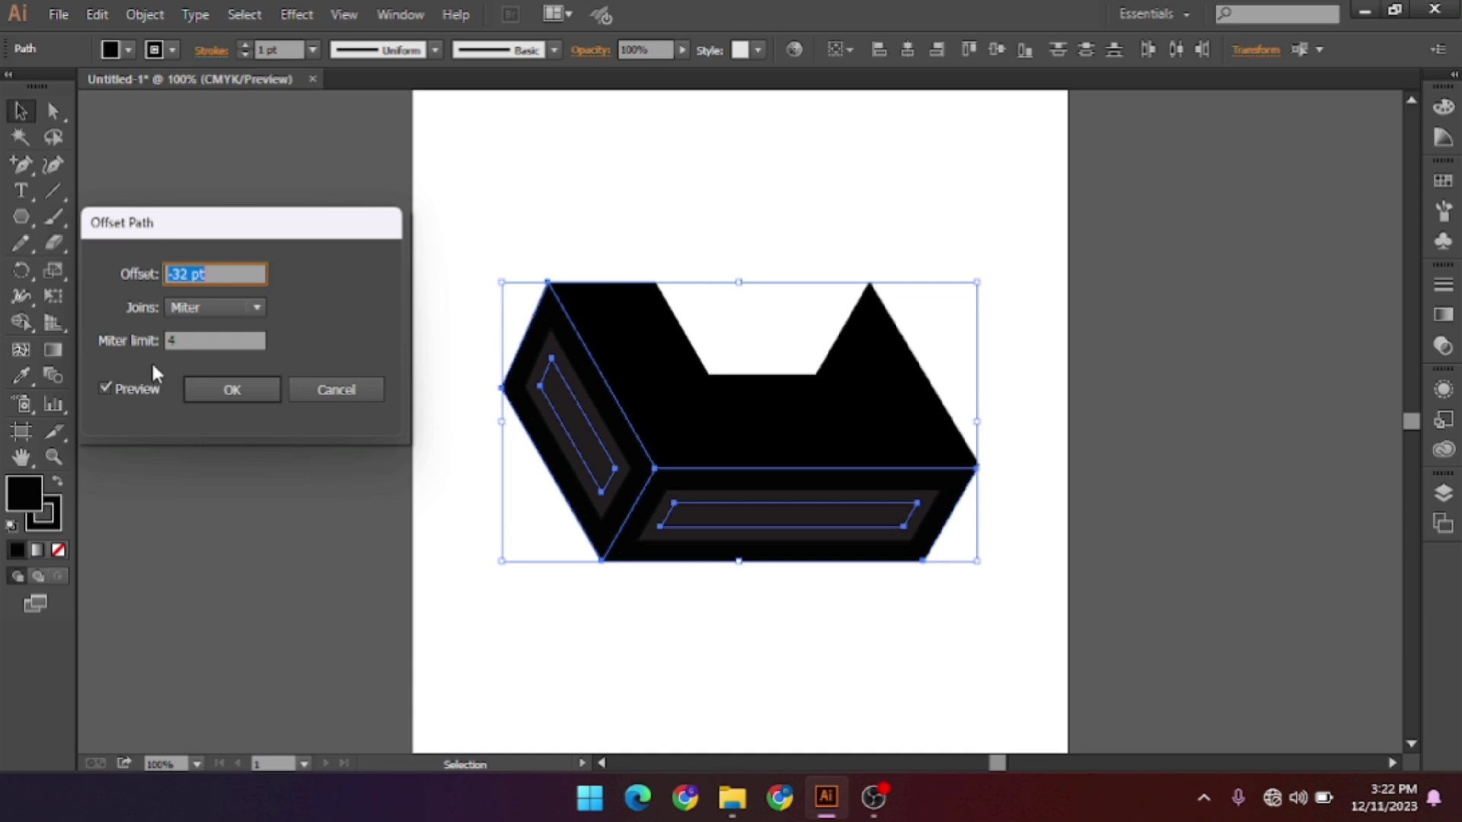
pyautogui.press('Down')
pyautogui.press('Up')
pyautogui.press('Up')
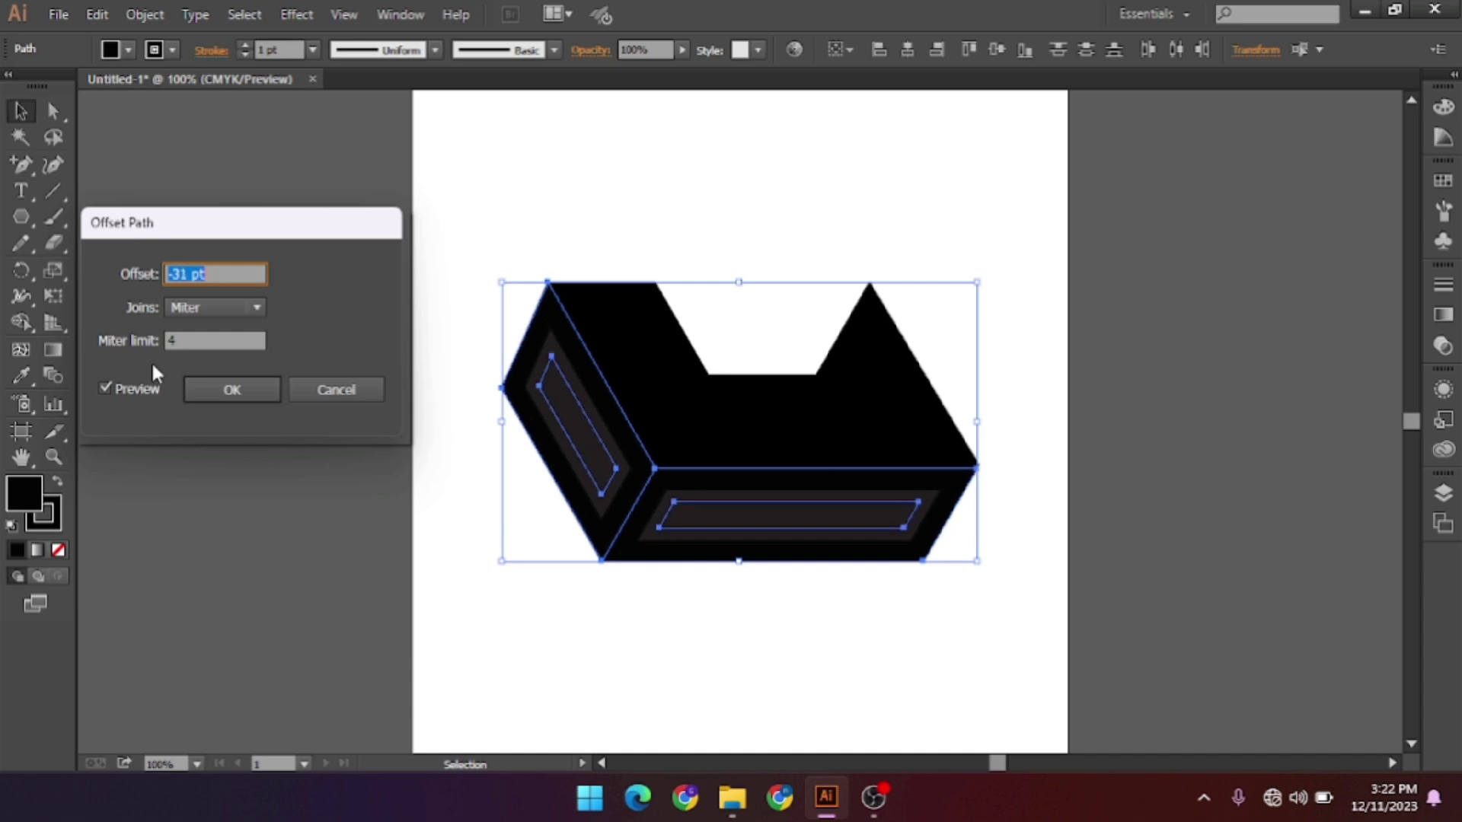
pyautogui.press('Down')
pyautogui.press('Down')
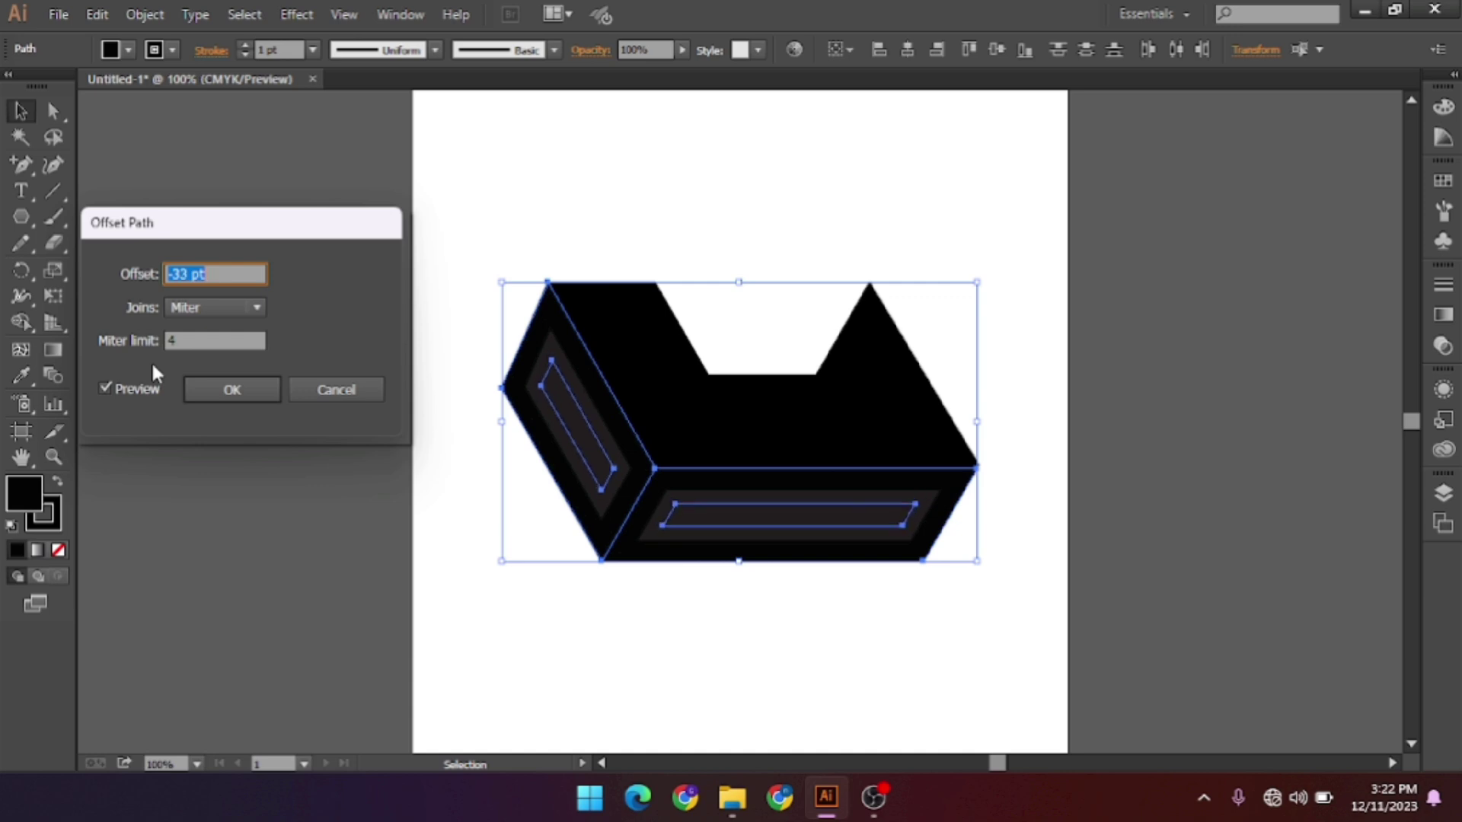
pyautogui.press('Down')
pyautogui.press('Down')
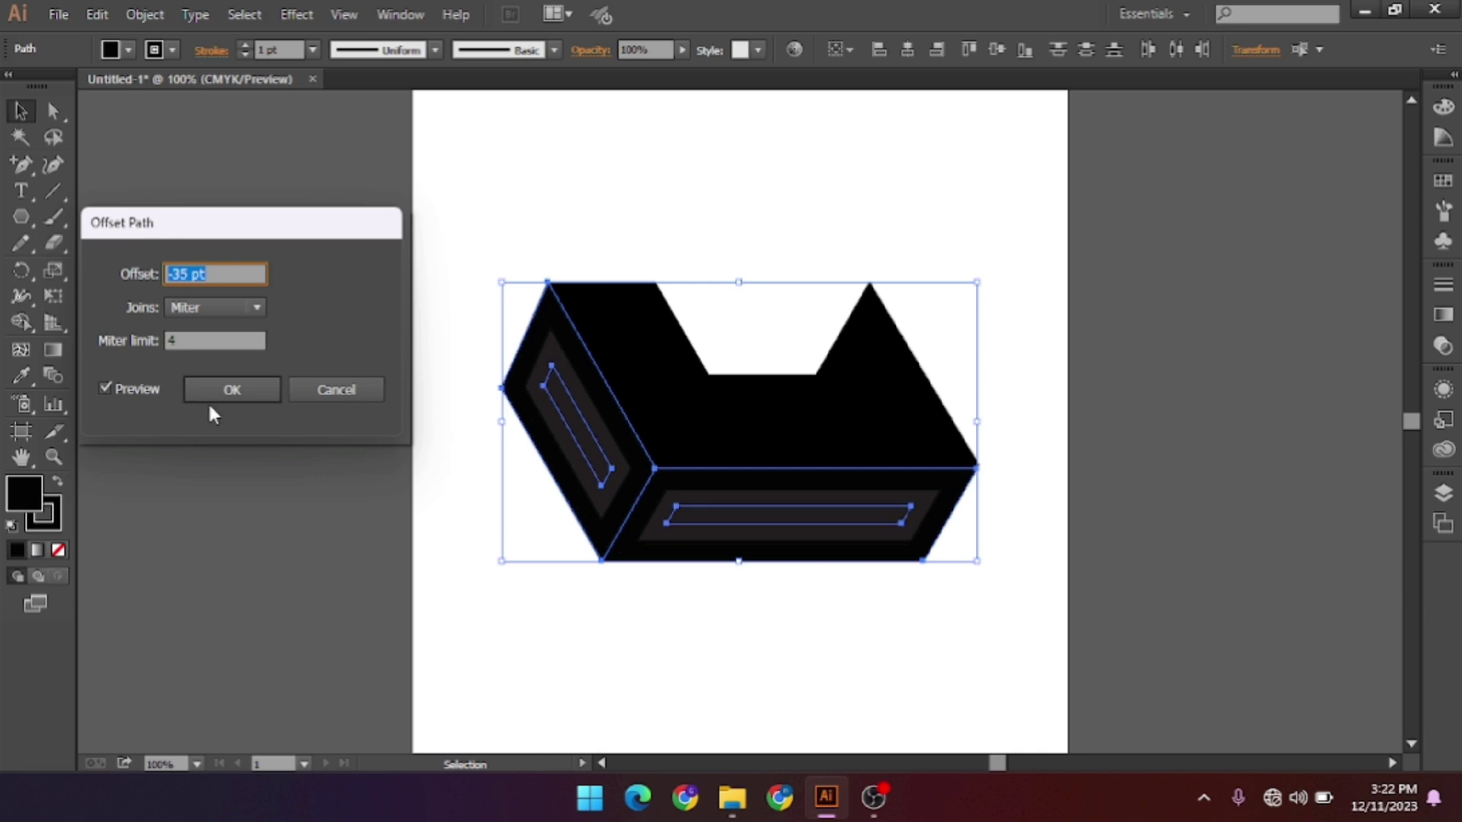
pyautogui.click(217, 393)
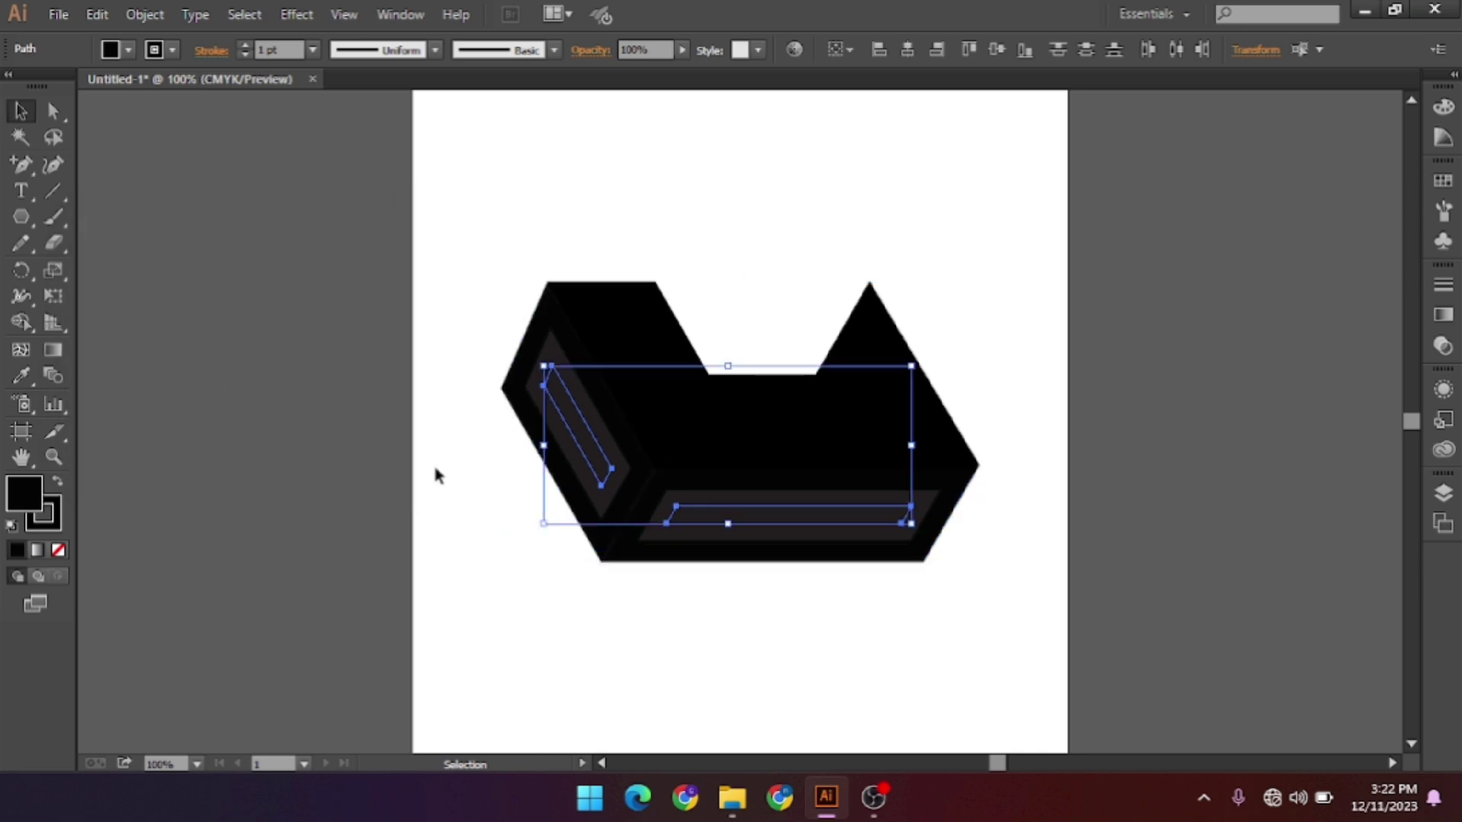
# Apply the white-to-black gradient swatch, then reselect the bottom and left inner strips.
pyautogui.click(37, 550)
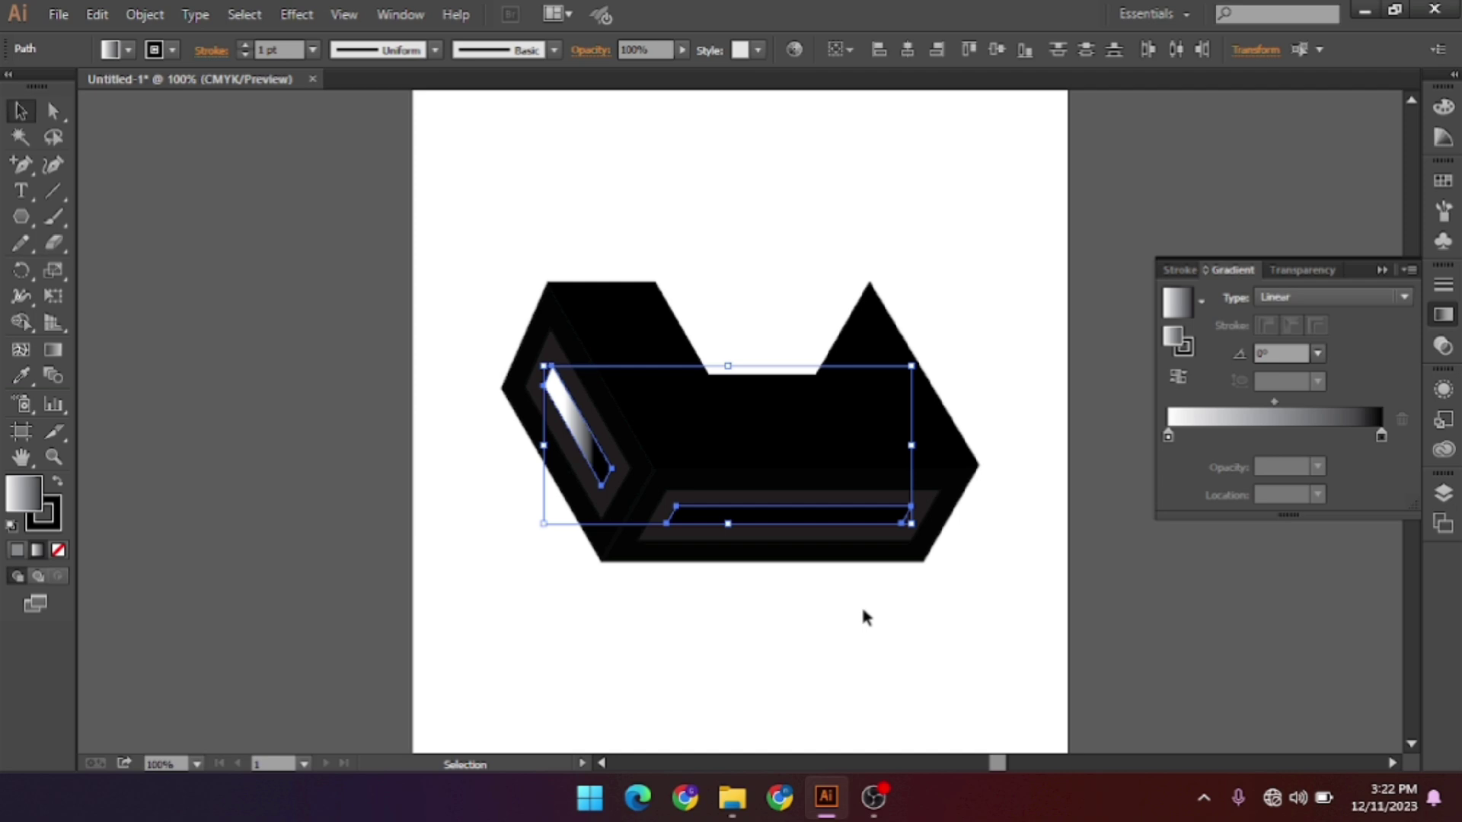
pyautogui.click(860, 605)
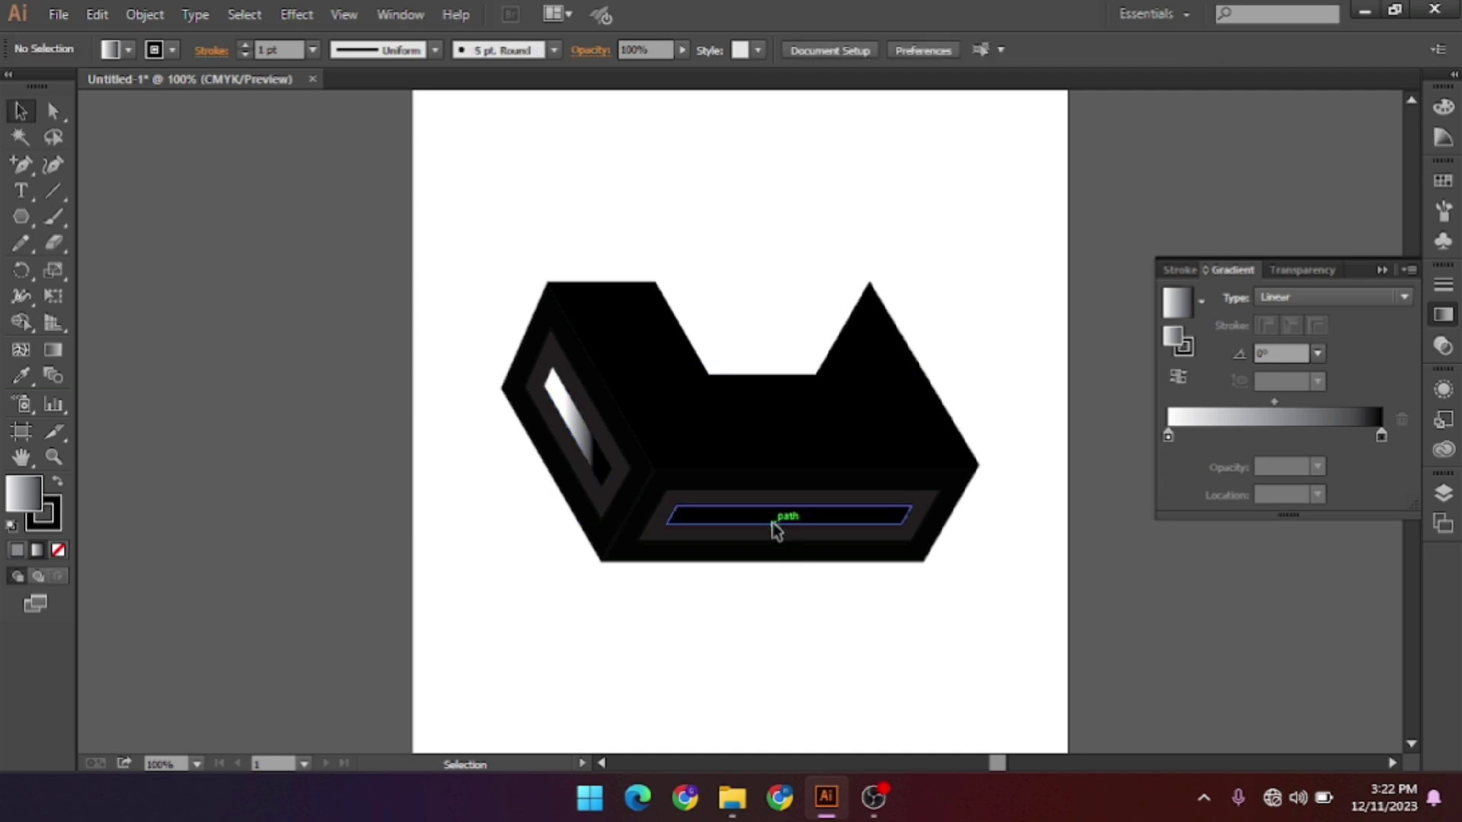
pyautogui.click(775, 531)
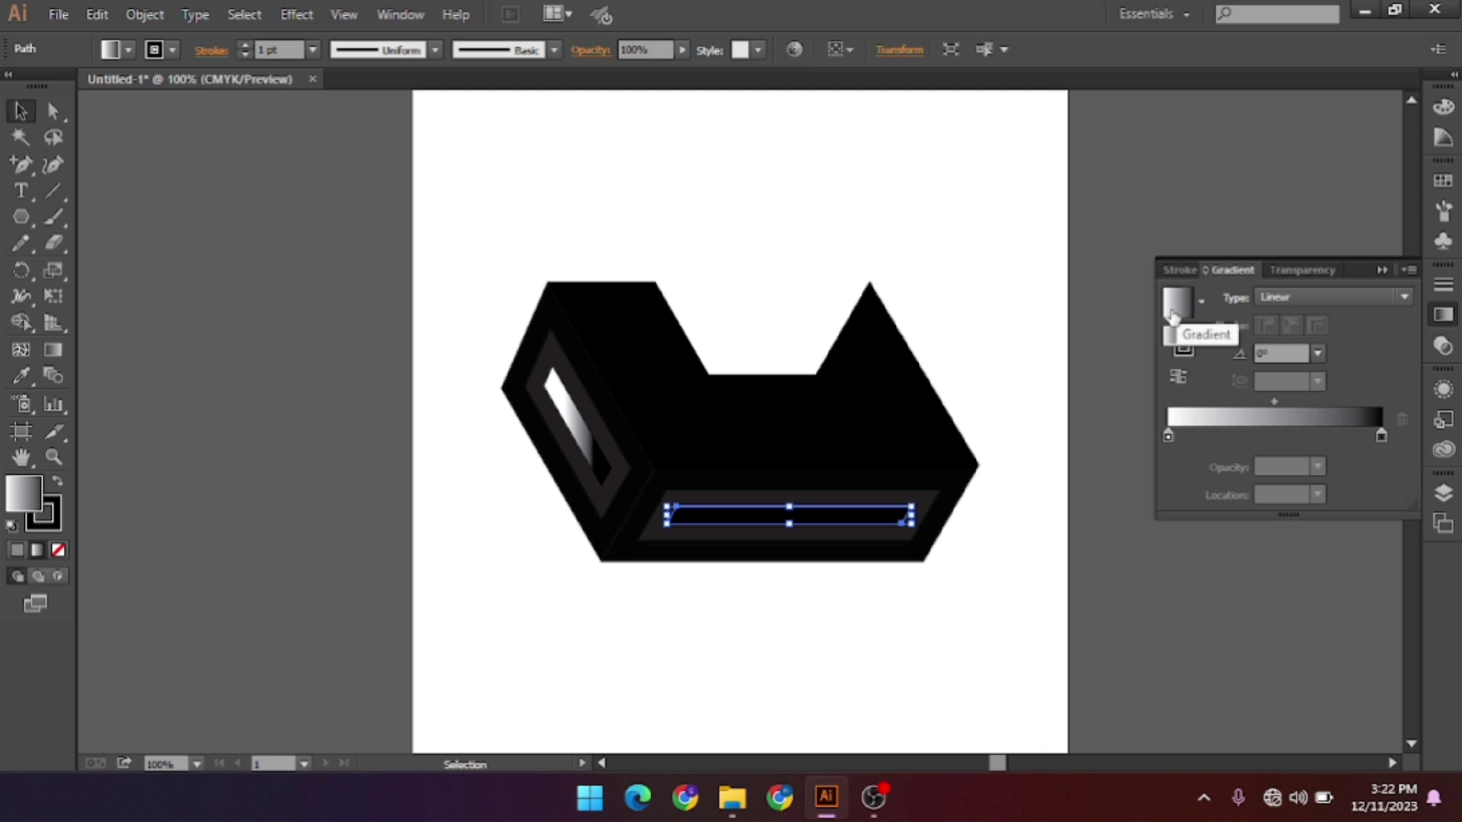
pyautogui.click(779, 678)
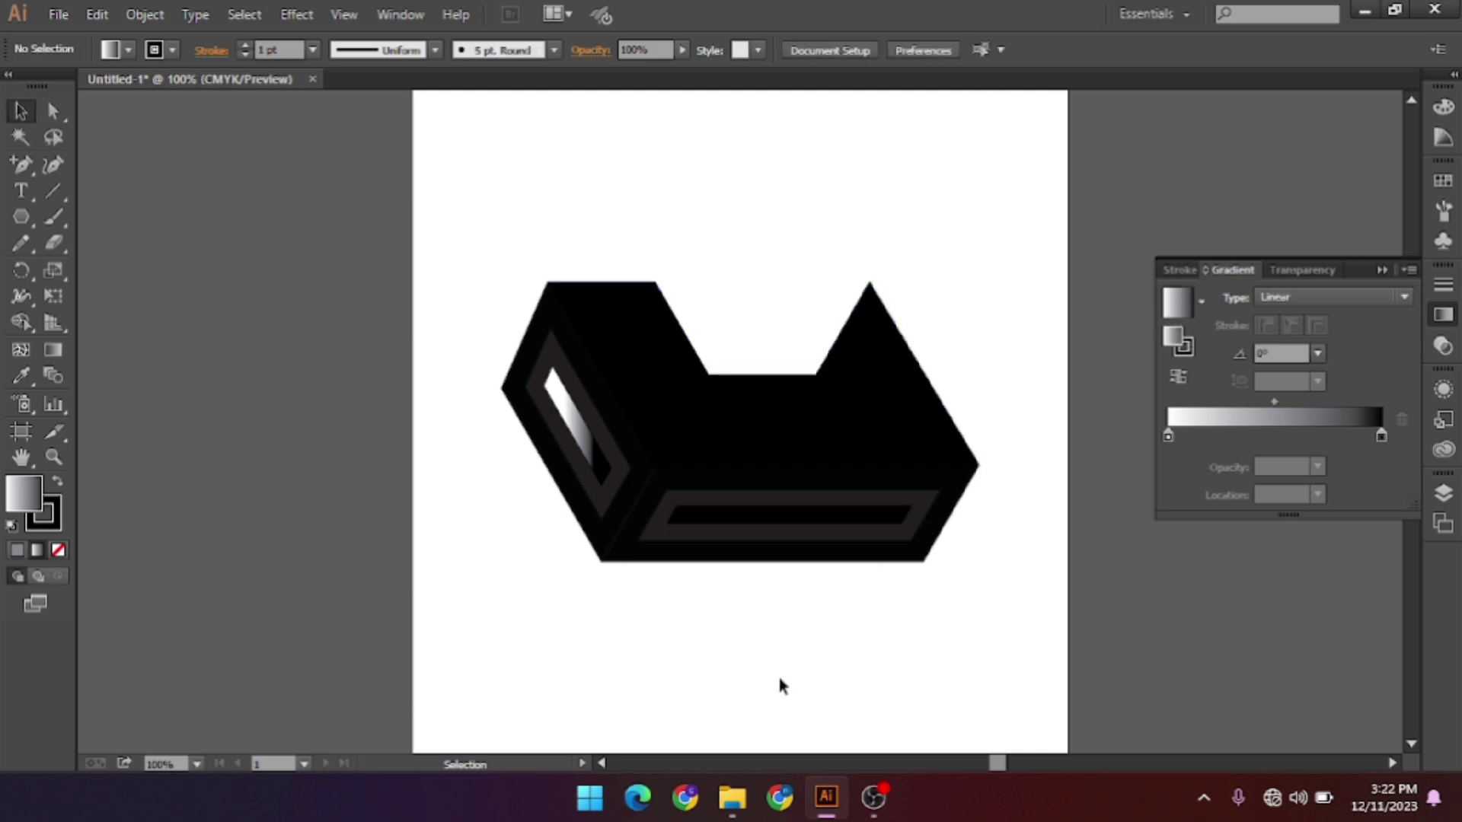
pyautogui.click(859, 527)
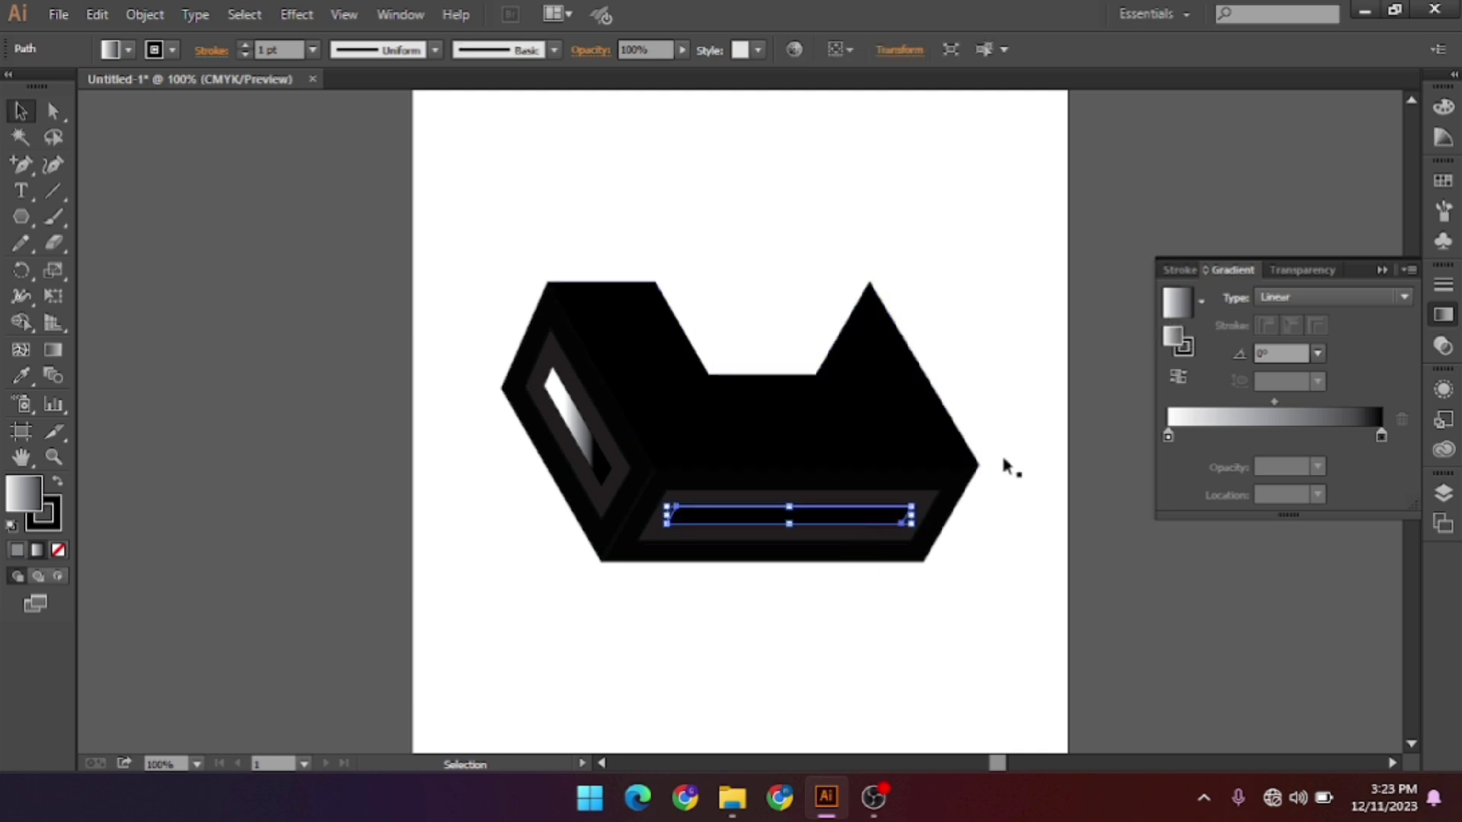
pyautogui.keyDown('shift'); pyautogui.click(578, 432); pyautogui.keyUp('shift')
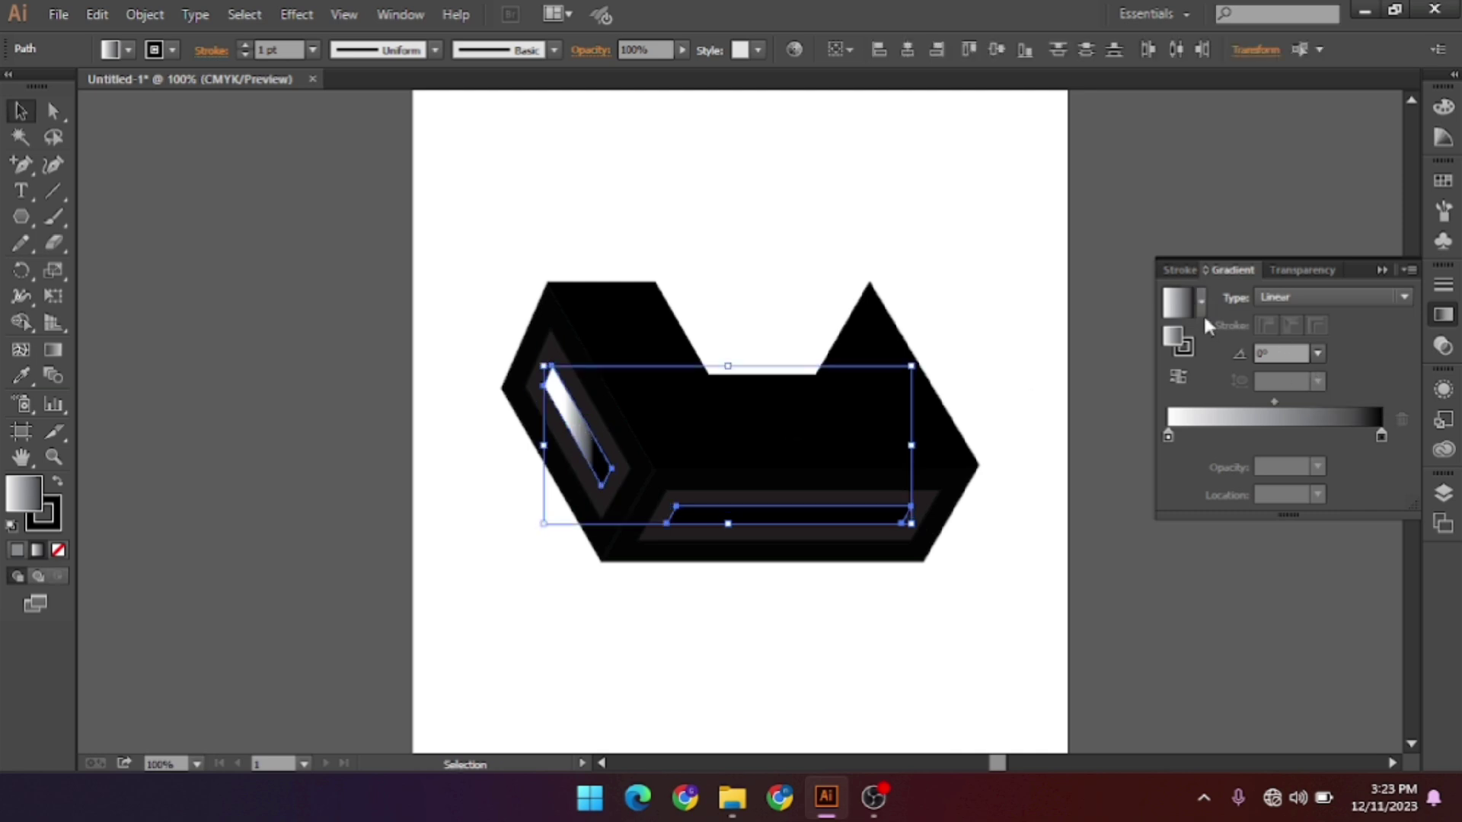
# Make the gradient's start stop black and add a new stop at the left end.
pyautogui.doubleClick(1169, 437)
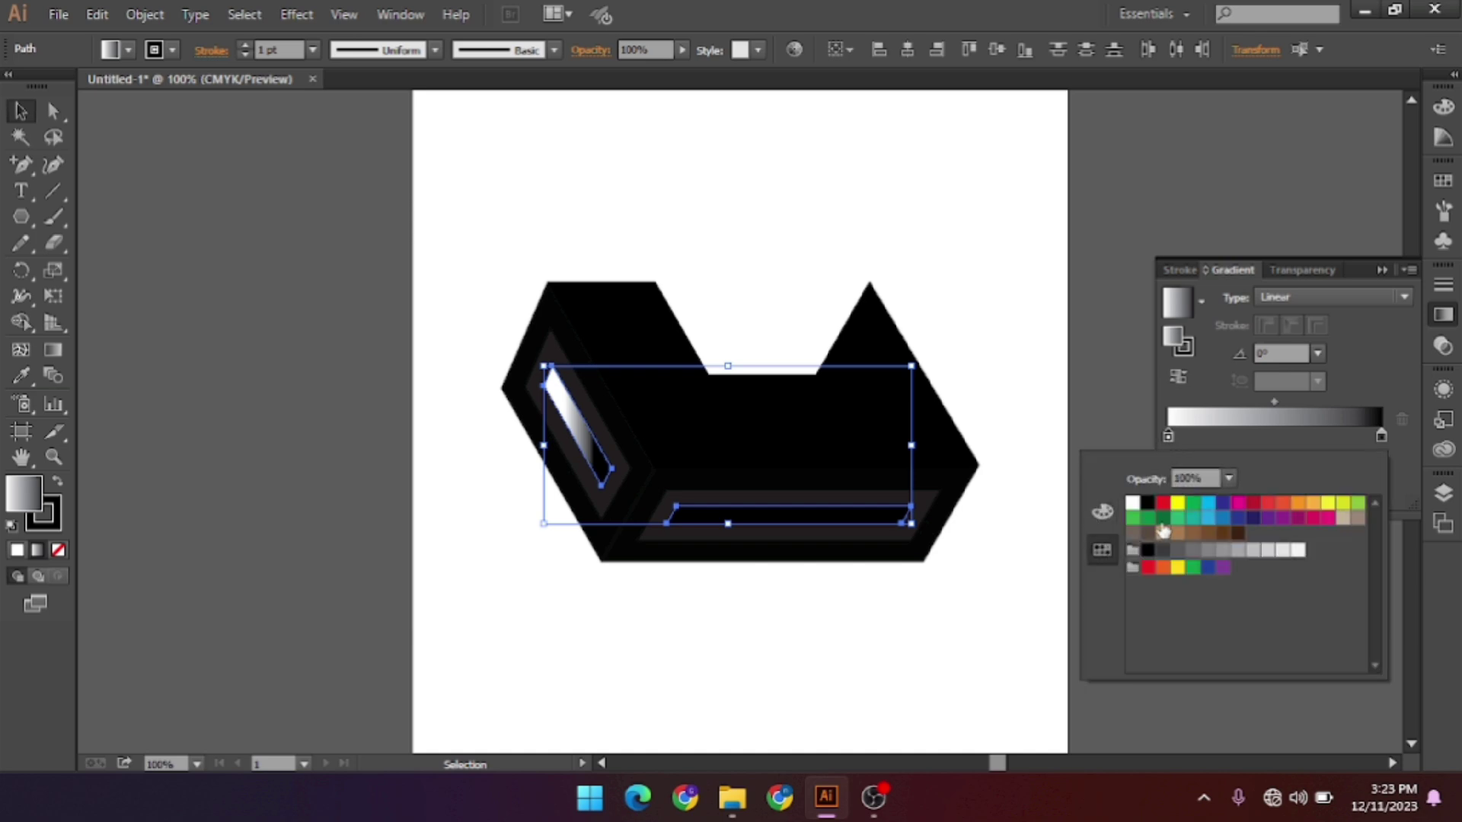
pyautogui.click(1163, 503)
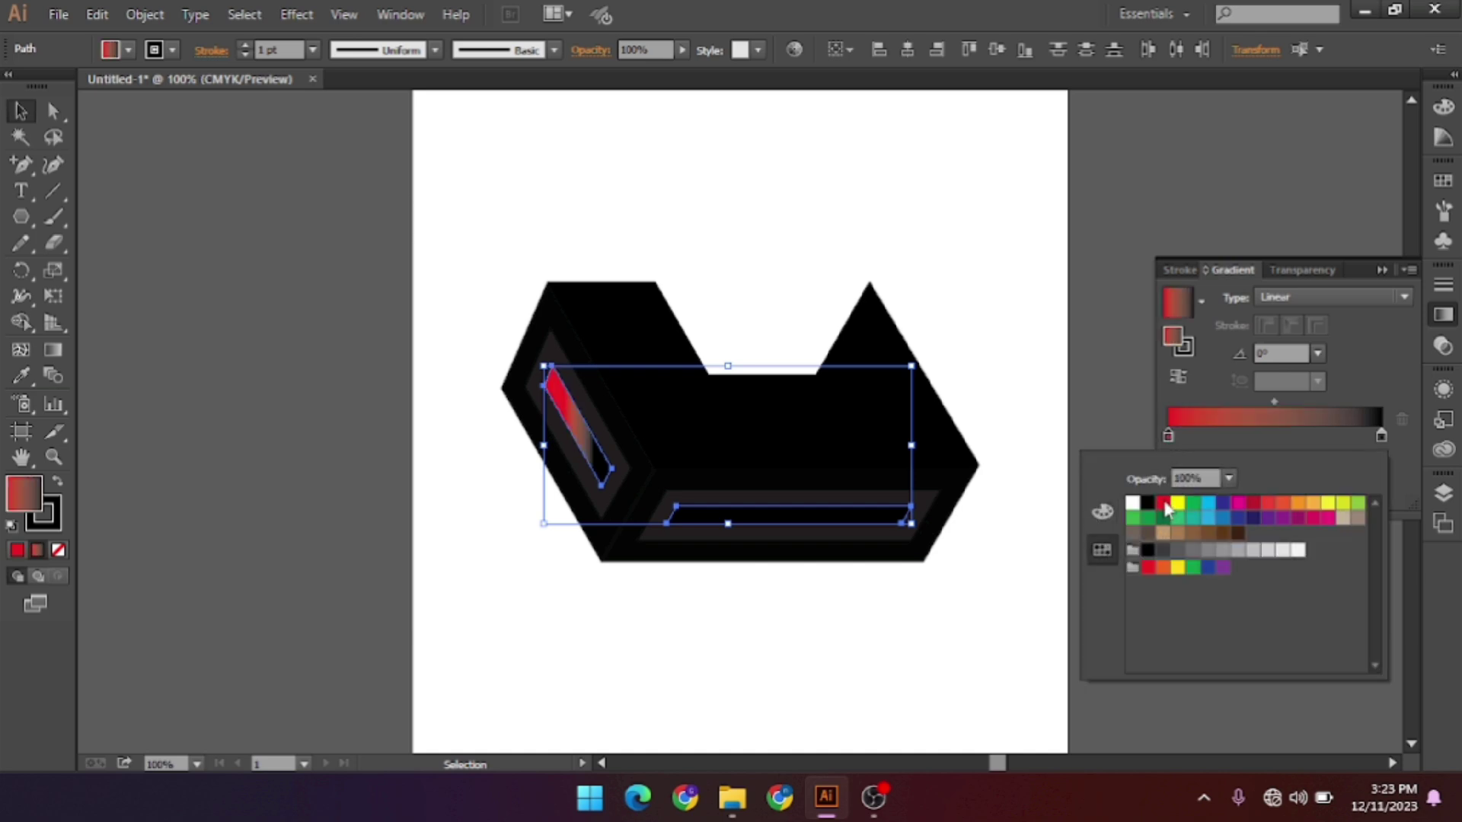
pyautogui.doubleClick(1381, 435)
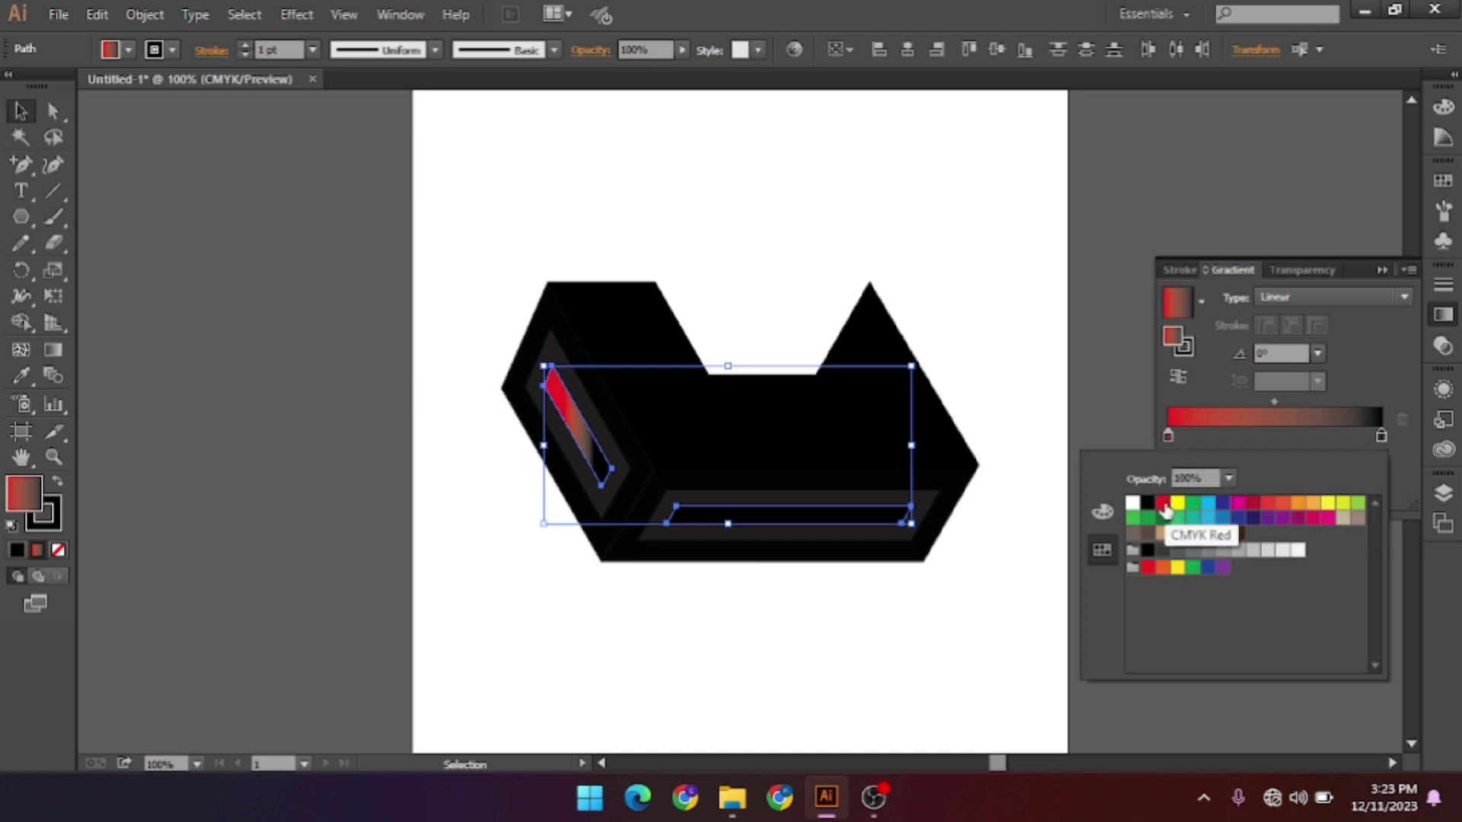
pyautogui.doubleClick(1168, 434)
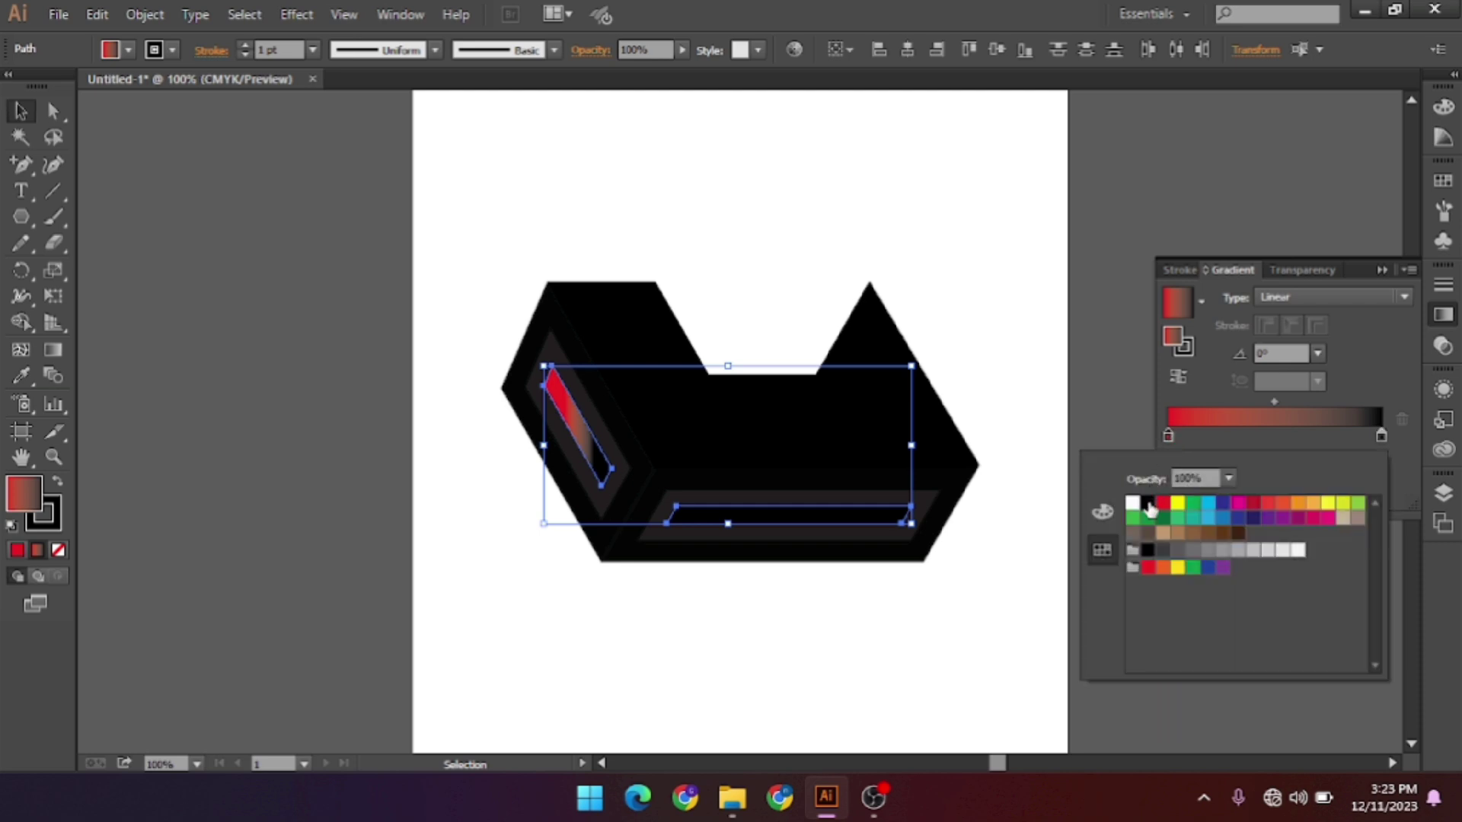
pyautogui.click(1149, 504)
pyautogui.click(1266, 425)
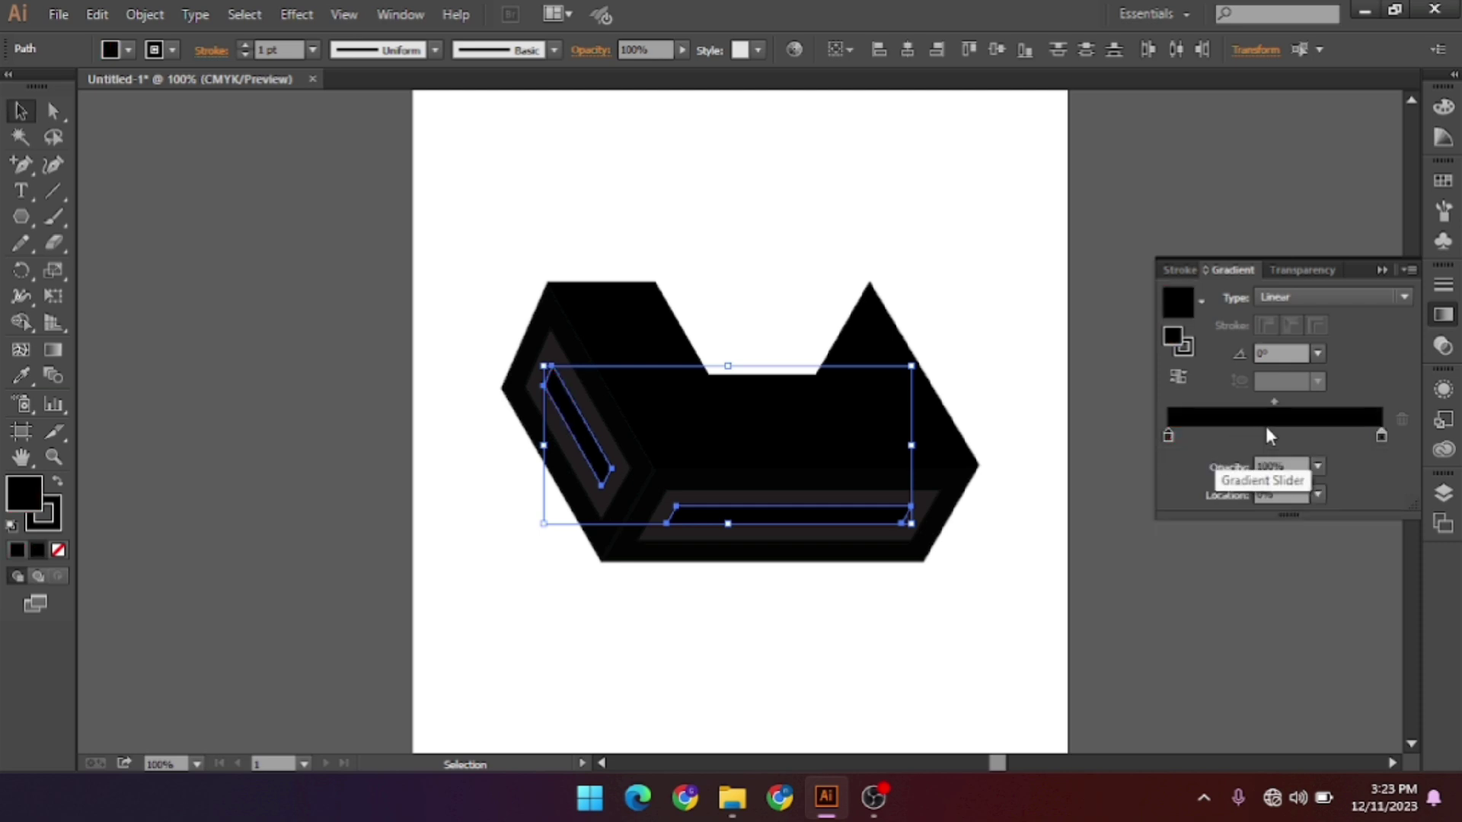
pyautogui.click(1265, 431)
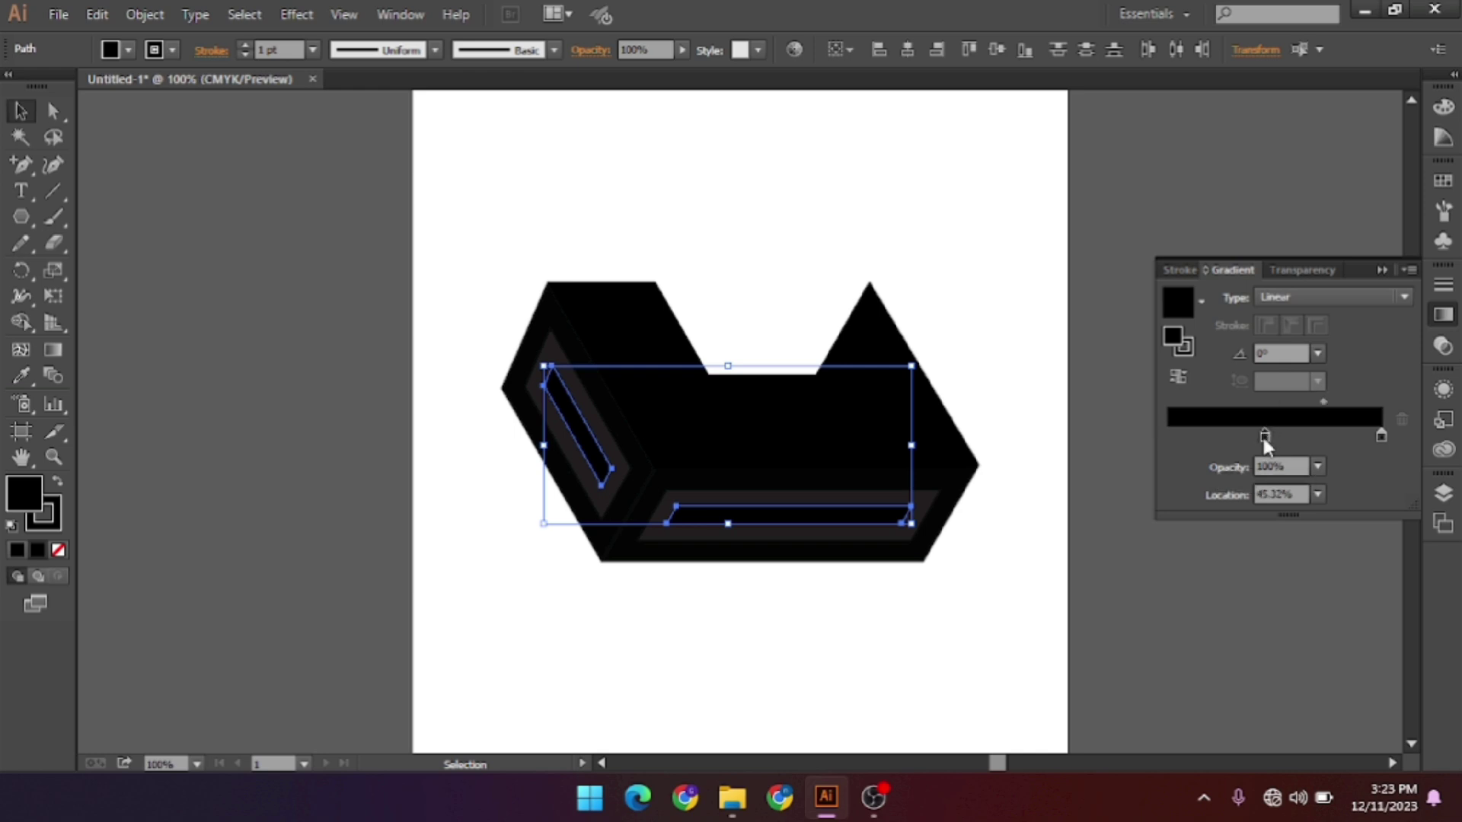
pyautogui.moveTo(1264, 438); pyautogui.dragTo(1164, 443)
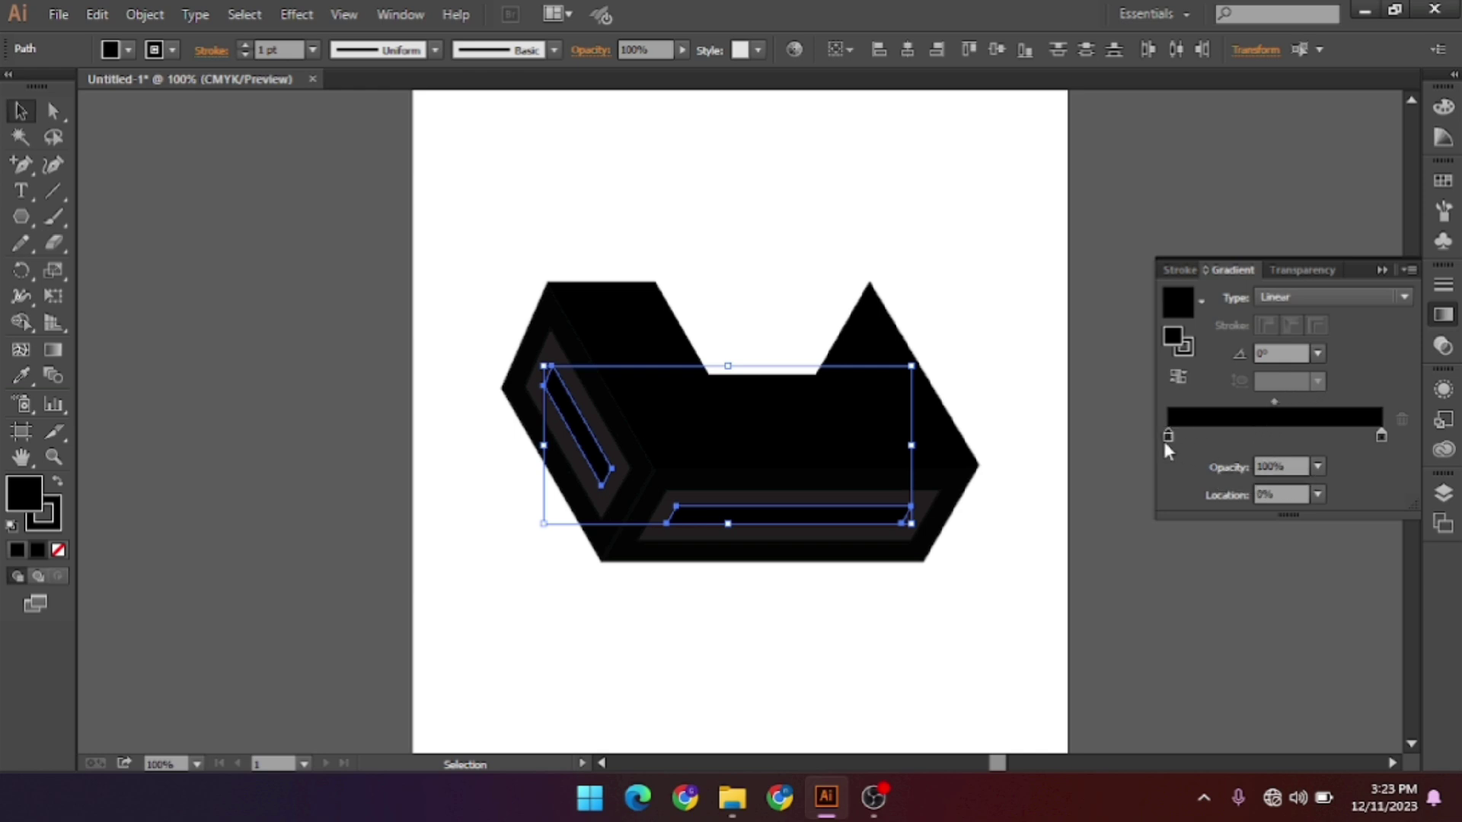
# Shift the gradient midpoint and start stop rightward, adding another stop at the left end.
pyautogui.click(1274, 400)
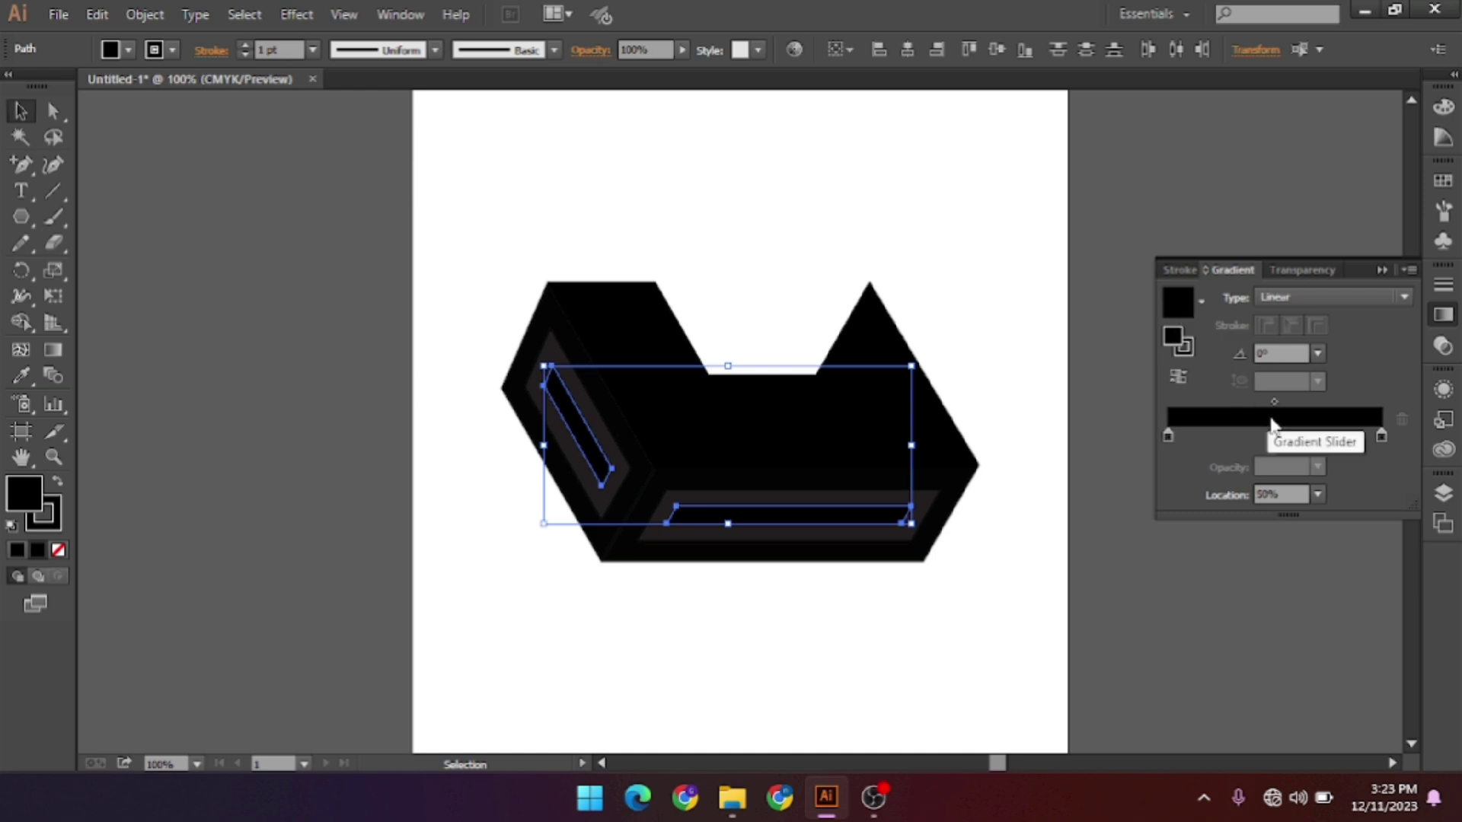
pyautogui.moveTo(1274, 402); pyautogui.dragTo(1263, 421)
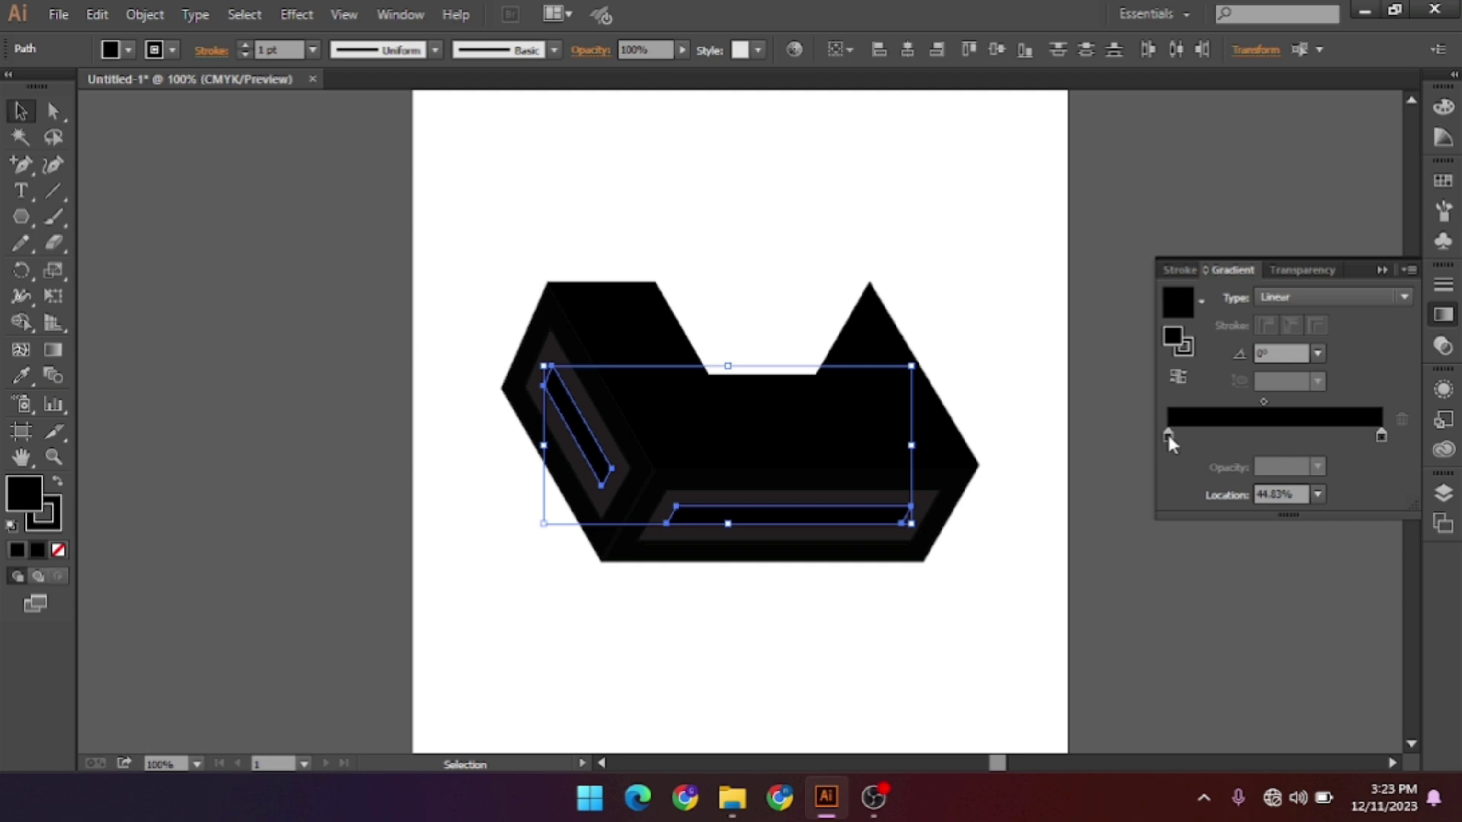
pyautogui.moveTo(1169, 435); pyautogui.dragTo(1287, 435)
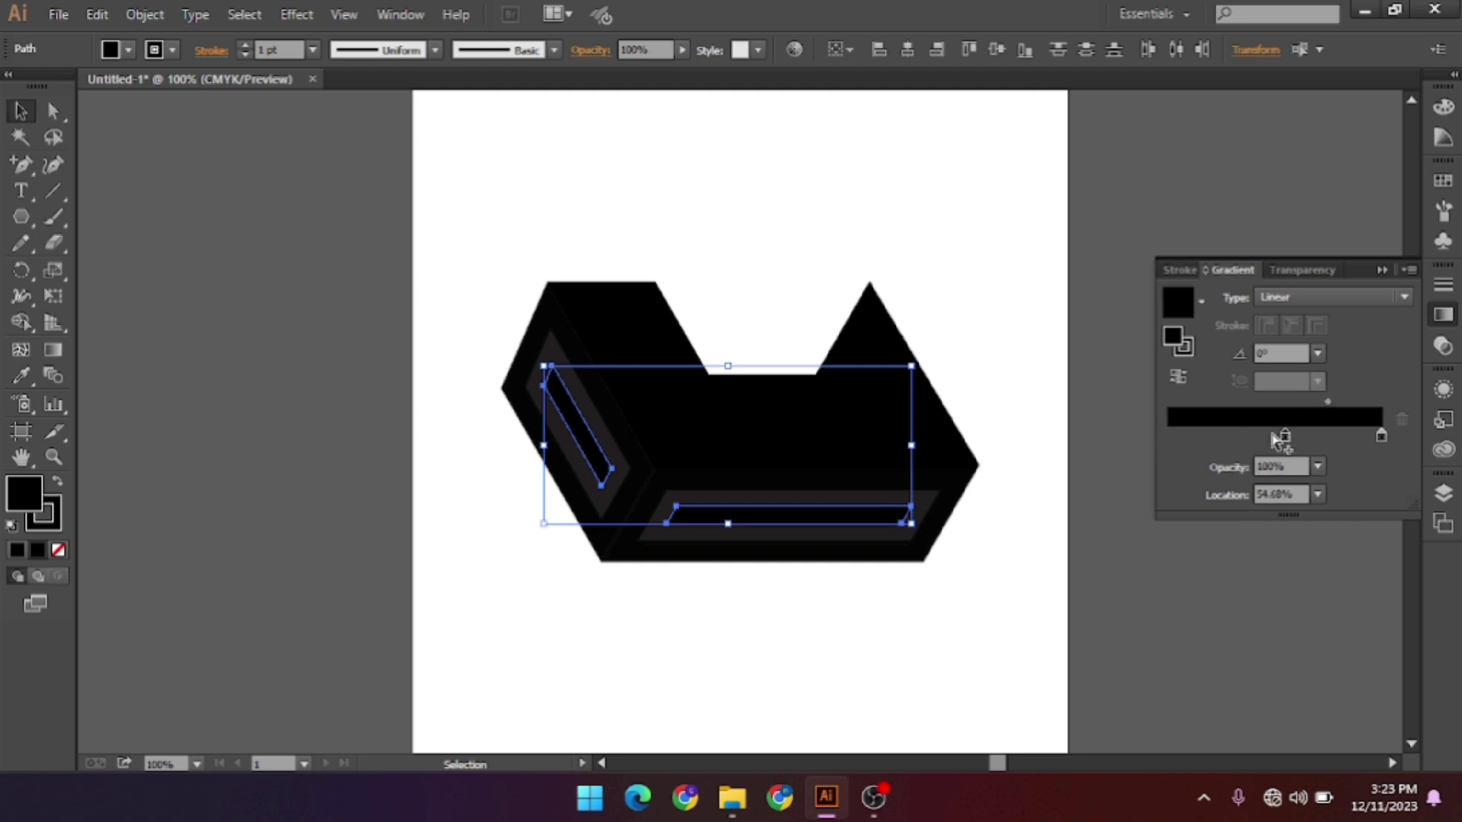
pyautogui.click(1249, 437)
pyautogui.moveTo(1247, 435); pyautogui.dragTo(1168, 436)
pyautogui.moveTo(1285, 435); pyautogui.dragTo(1266, 437)
# Set the middle gradient stop to 47% location and colour it red.
pyautogui.click(1265, 493)
pyautogui.write('45')
pyautogui.press('Return')
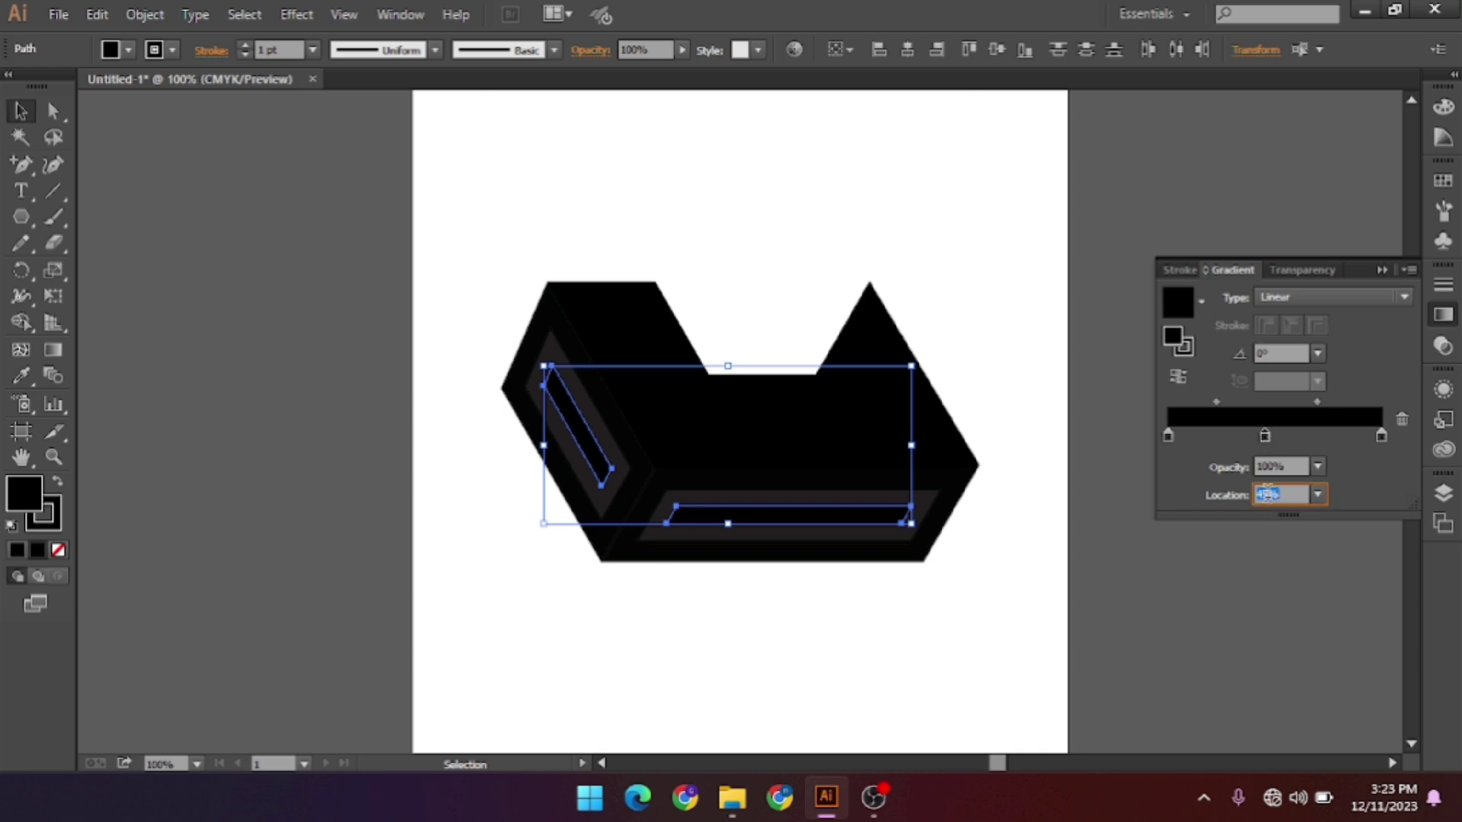
pyautogui.write('47')
pyautogui.press('Return')
pyautogui.click(1201, 303)
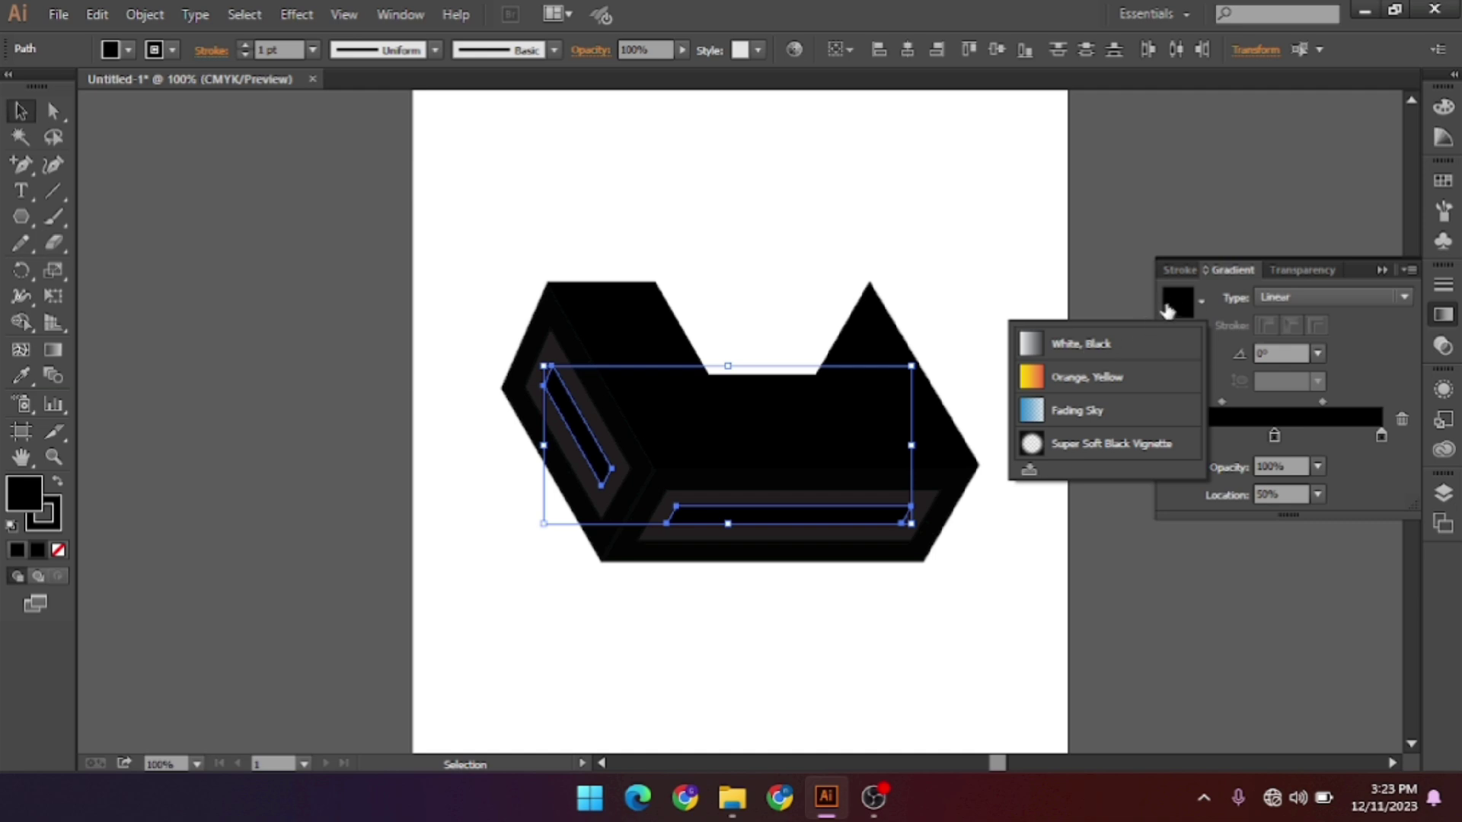
pyautogui.click(1178, 306)
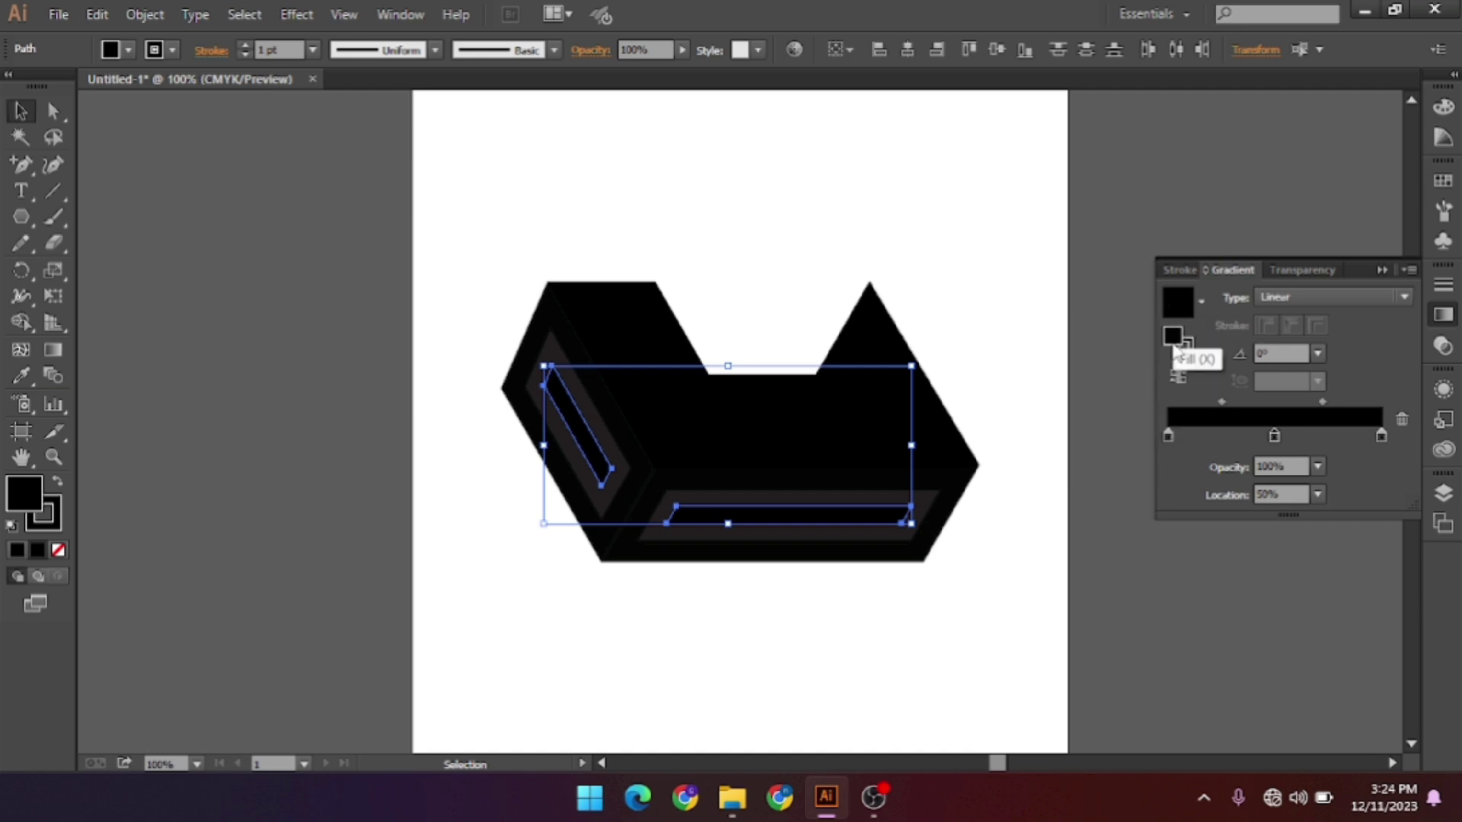
pyautogui.doubleClick(1273, 433)
pyautogui.click(1167, 505)
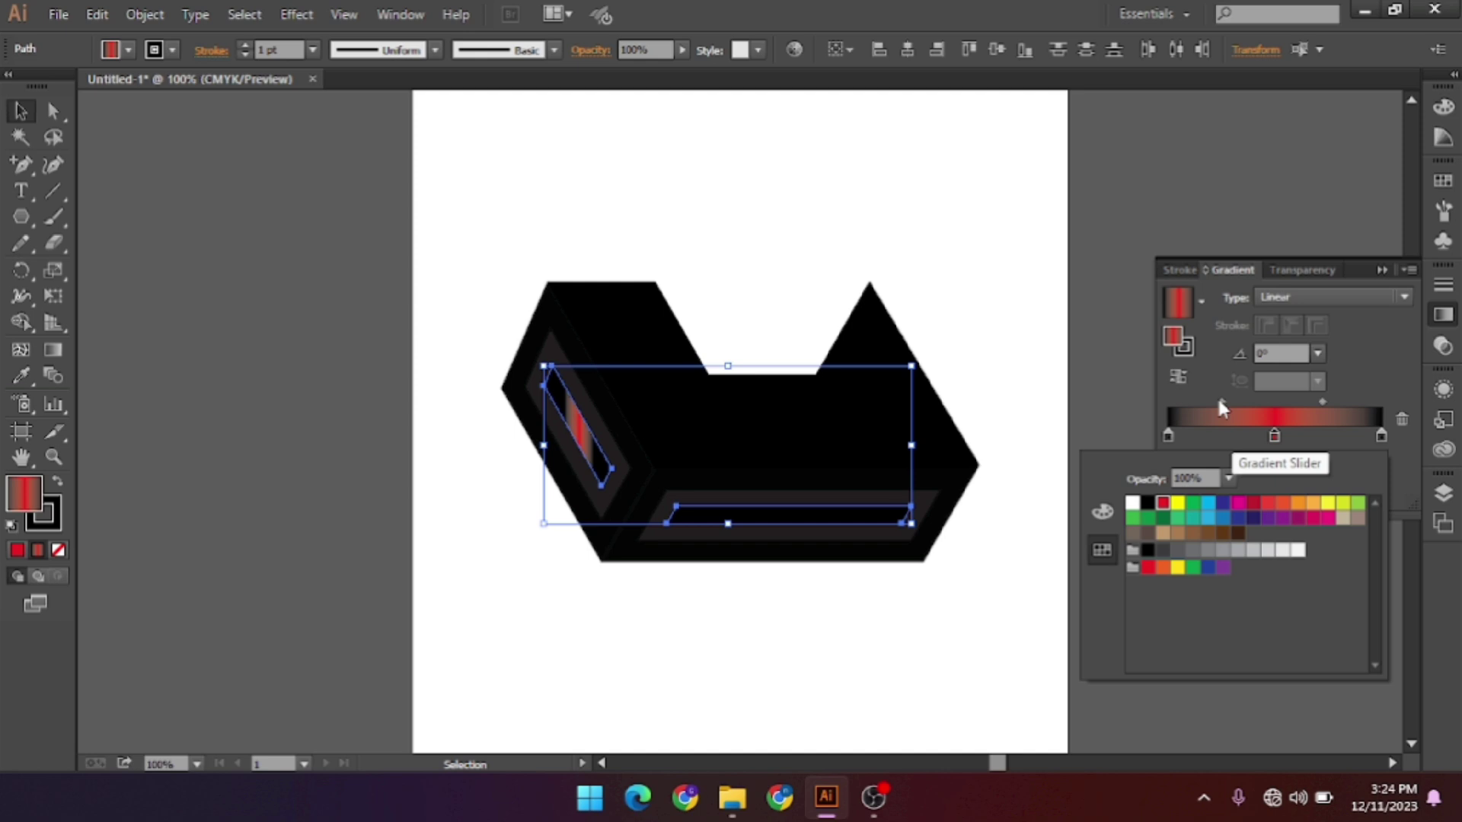
pyautogui.click(1217, 366)
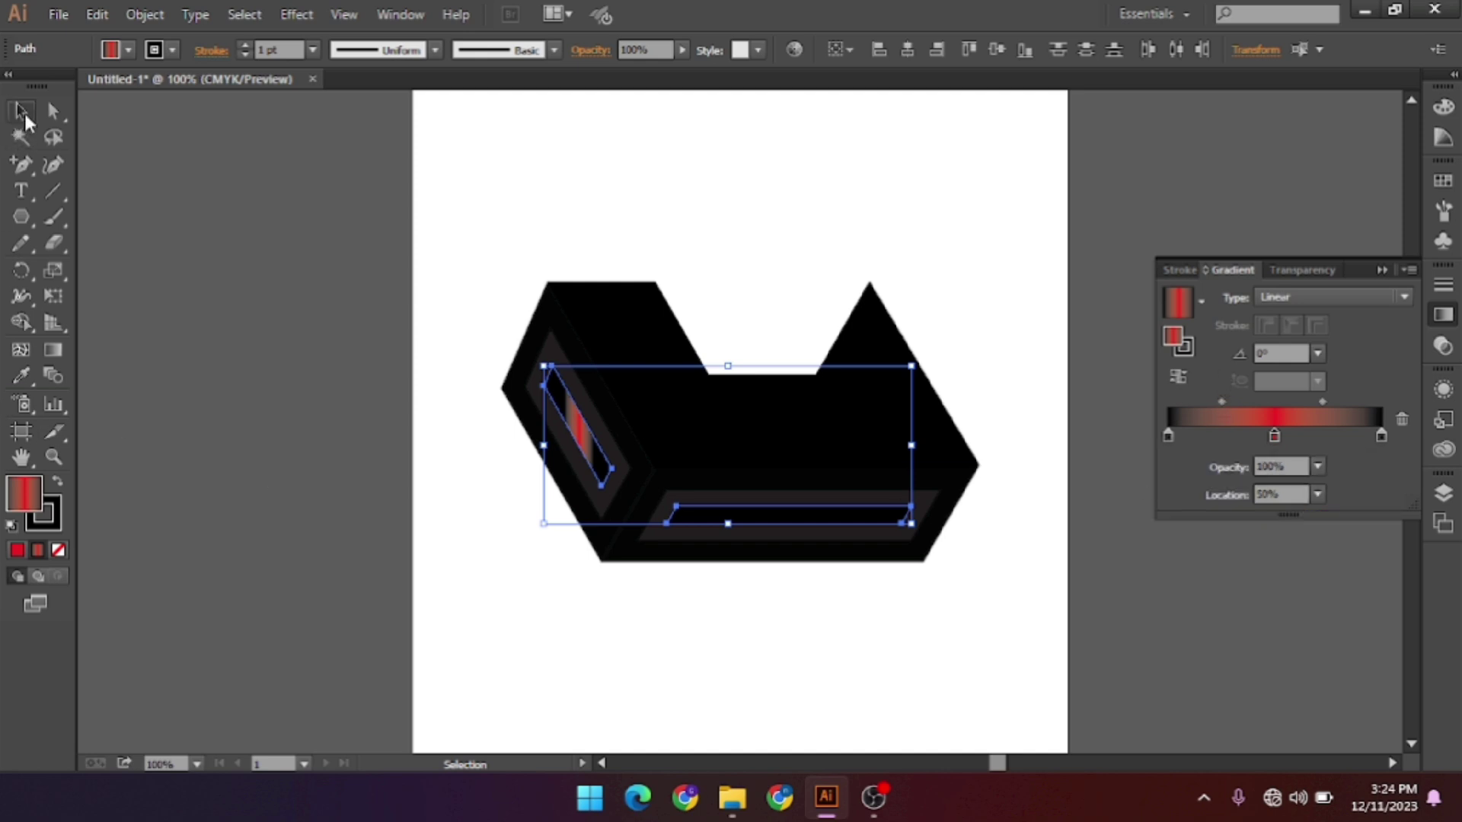
pyautogui.click(454, 329)
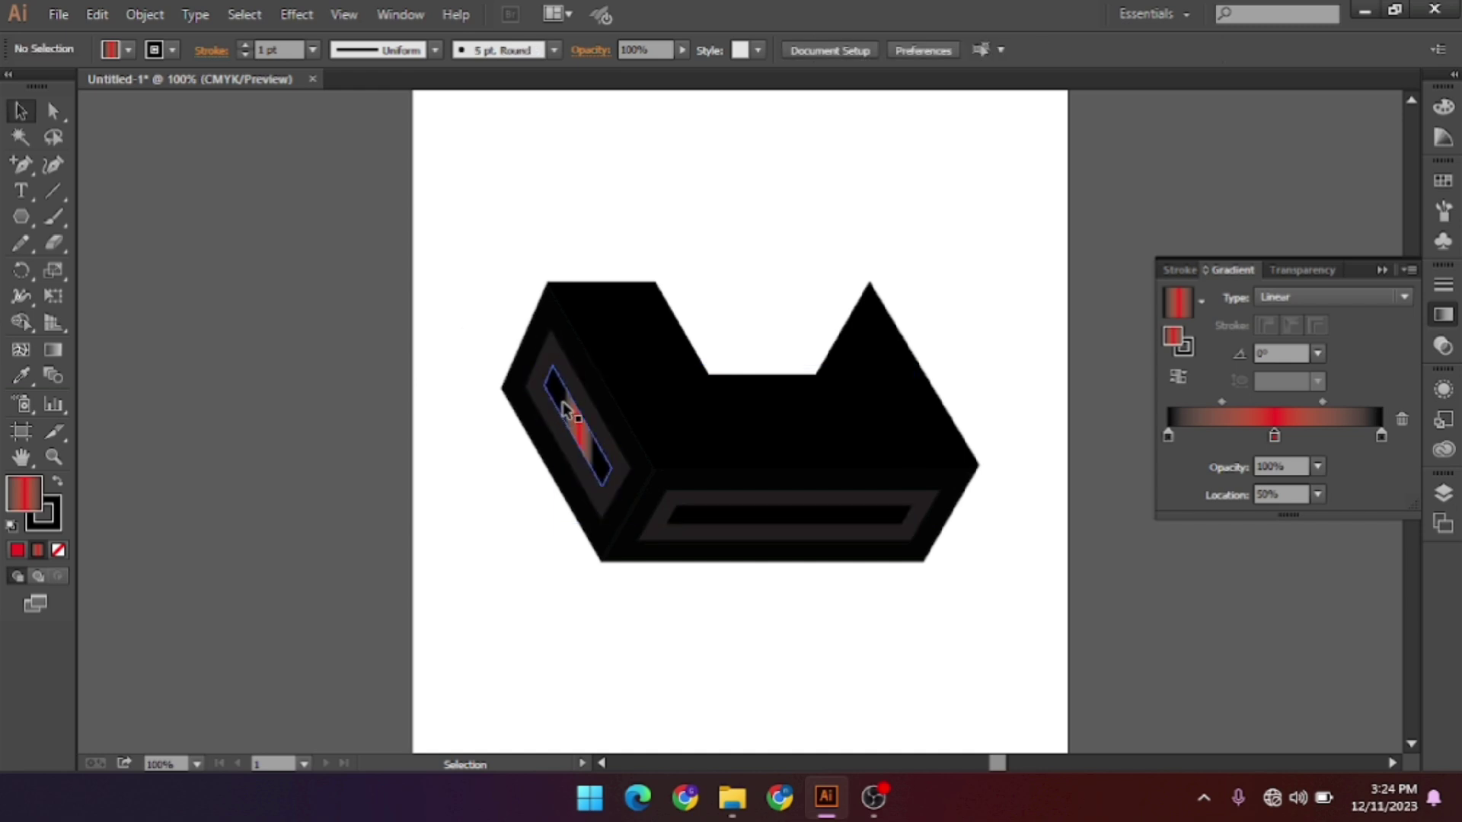
# Copy the left strip's red gradient onto the bottom slot and run it along the slot's length.
pyautogui.click(564, 411)
pyautogui.click(762, 522)
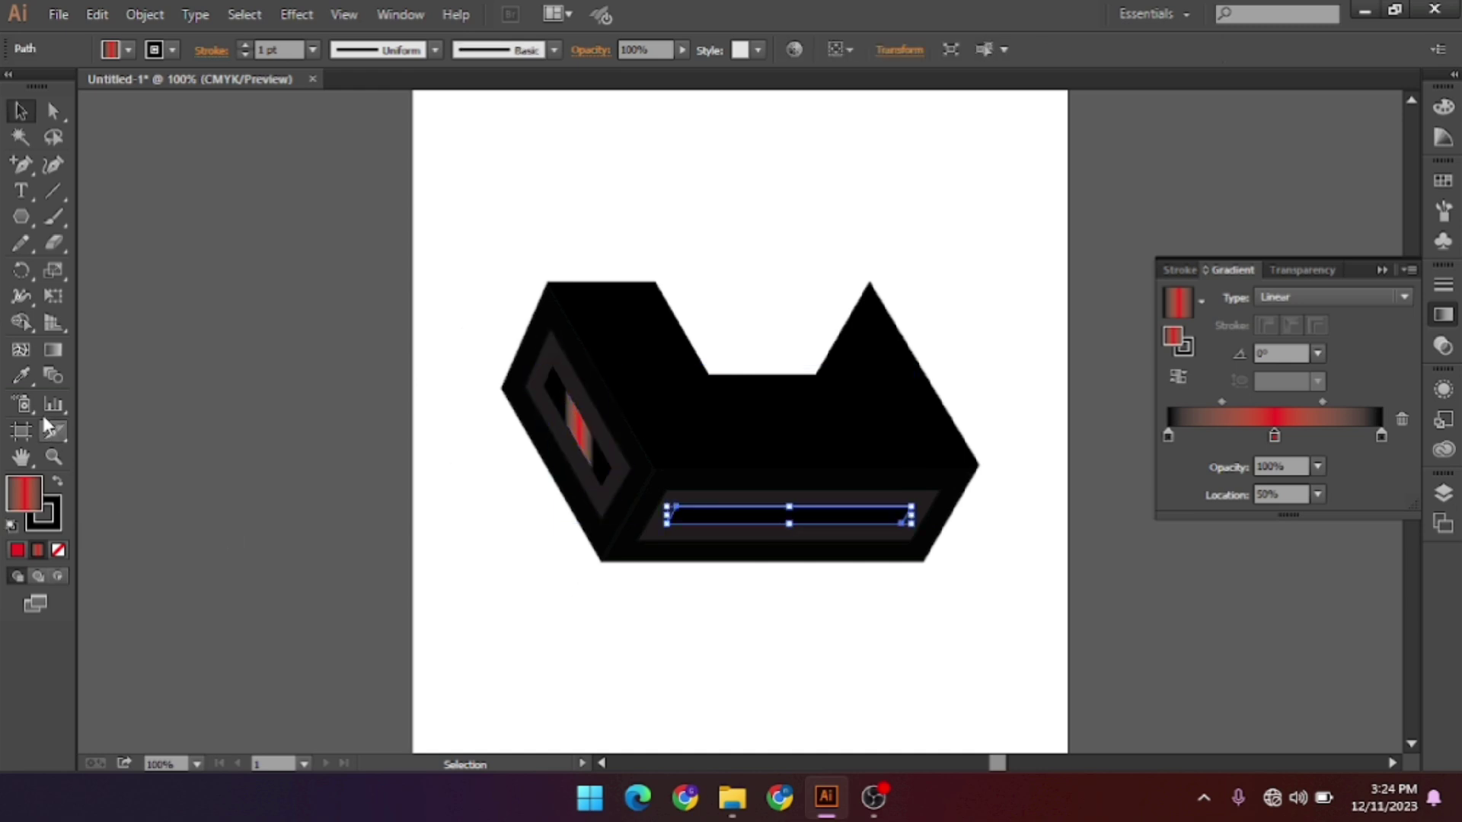
pyautogui.click(23, 377)
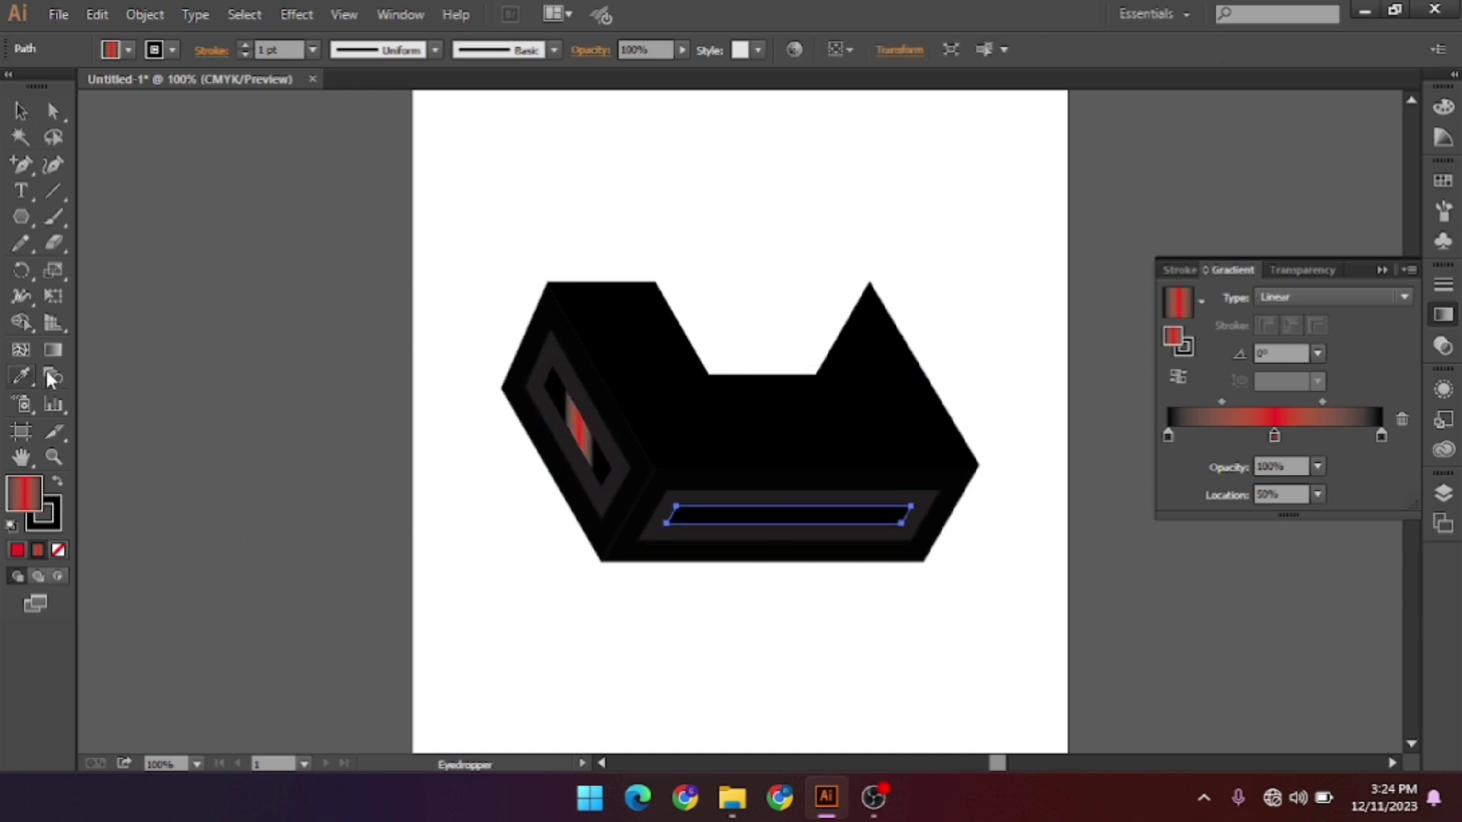
pyautogui.click(577, 404)
pyautogui.press('g')
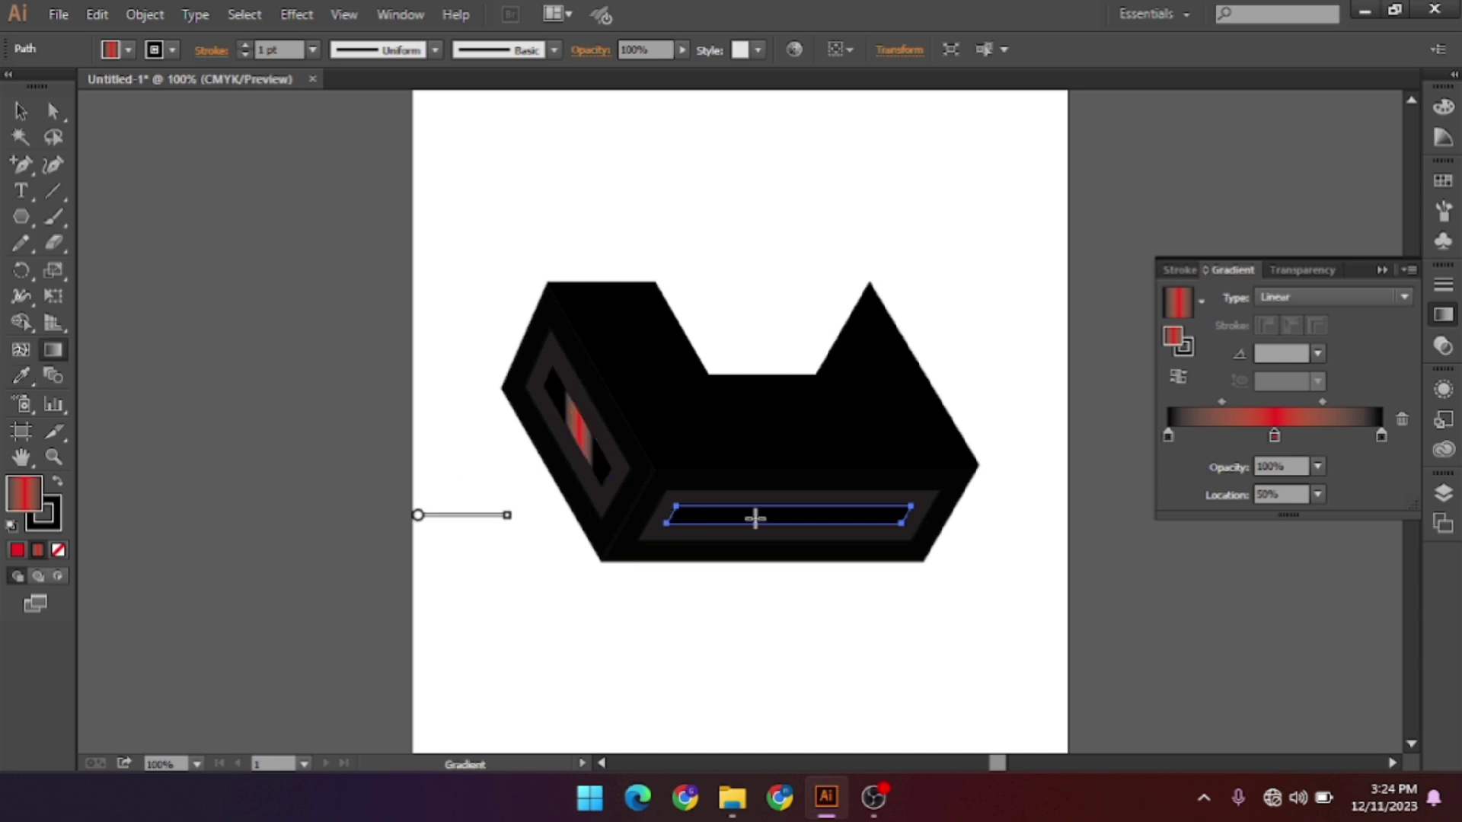
pyautogui.moveTo(823, 526); pyautogui.dragTo(710, 508)
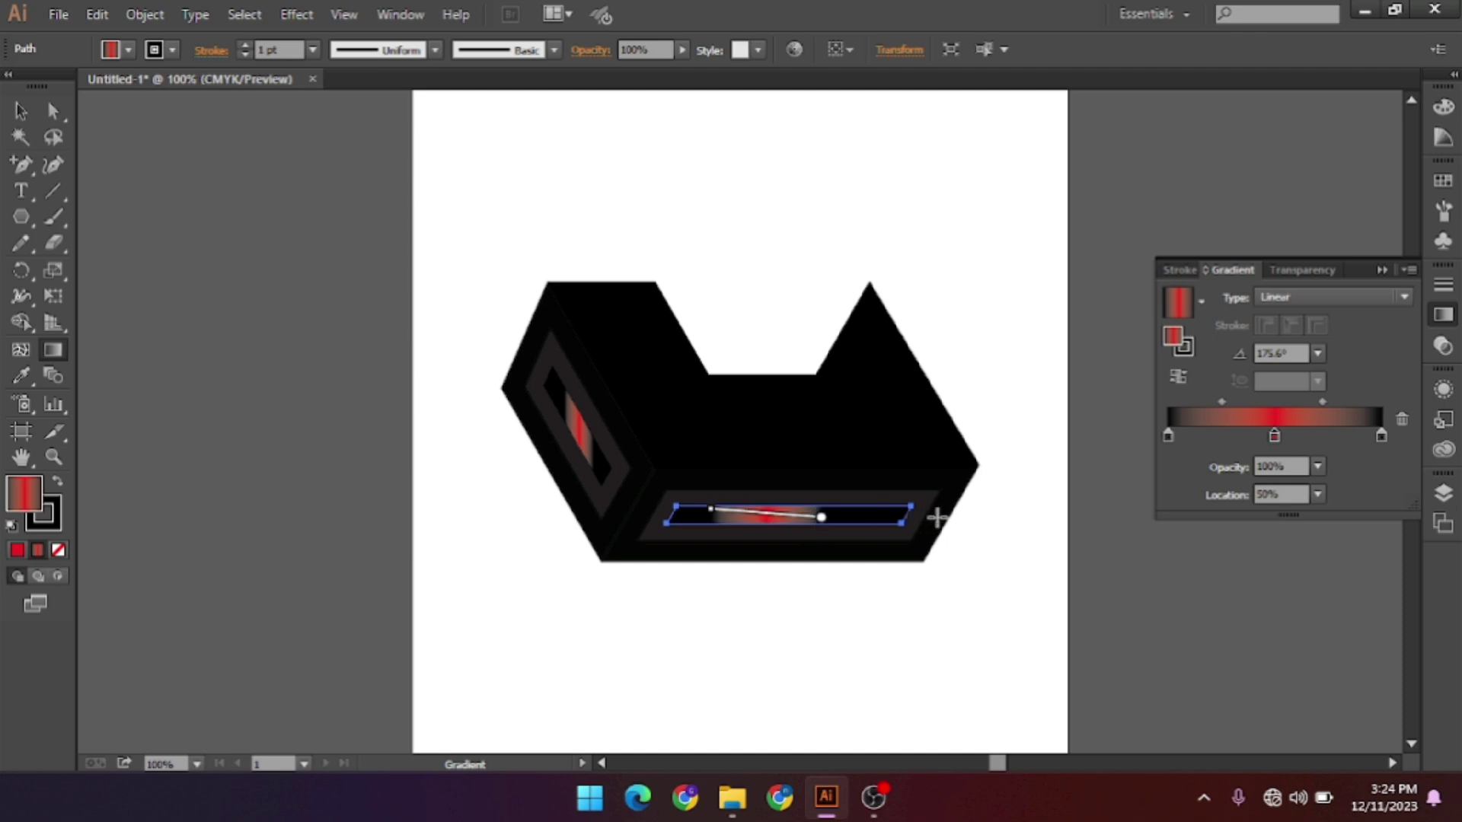
pyautogui.moveTo(937, 517); pyautogui.dragTo(664, 520)
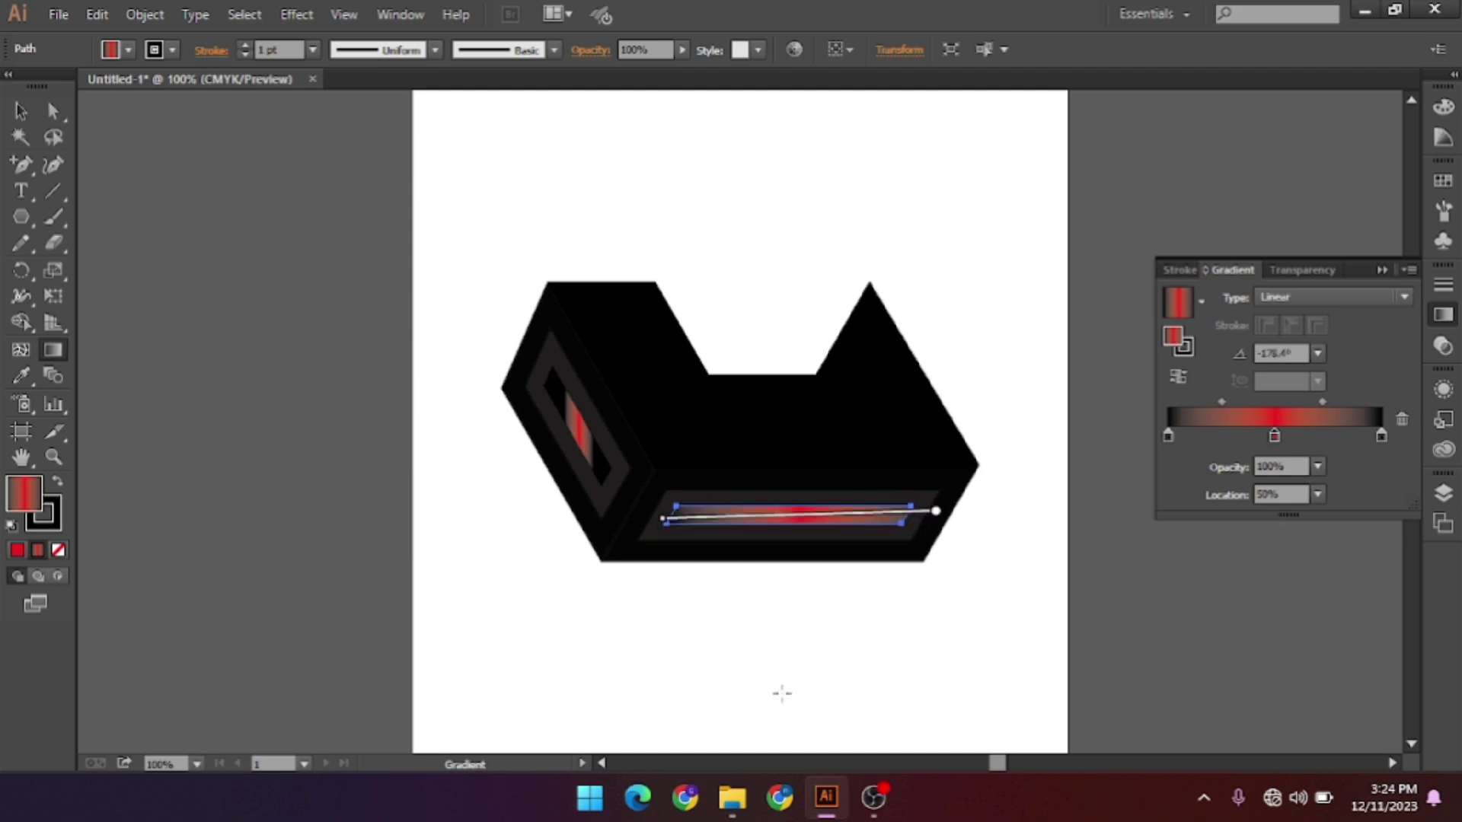
# Reangle the left strip's gradient to run lengthwise, at about -57.6°.
pyautogui.click(20, 111)
pyautogui.click(398, 230)
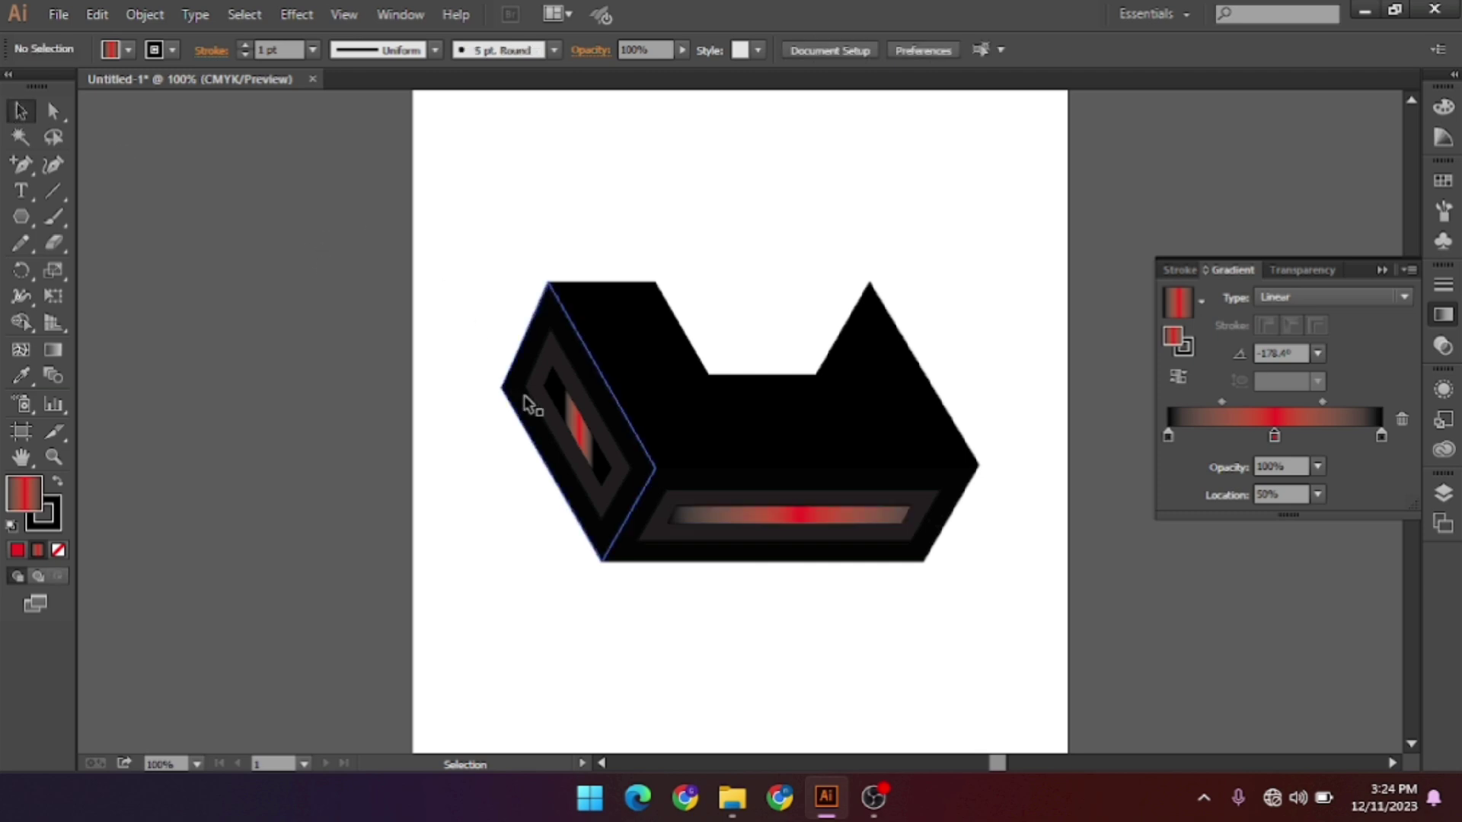
pyautogui.click(566, 415)
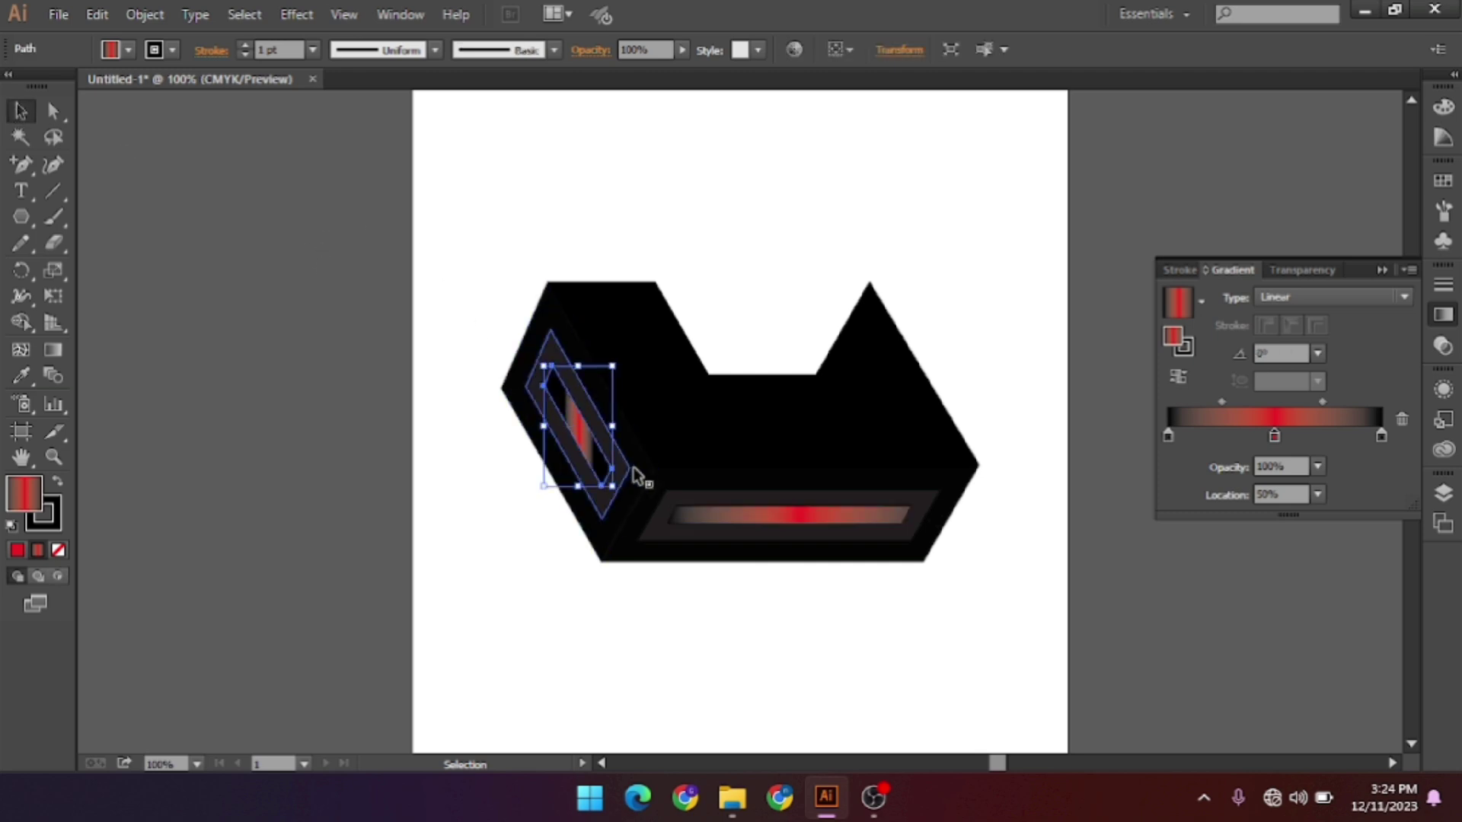
pyautogui.click(54, 350)
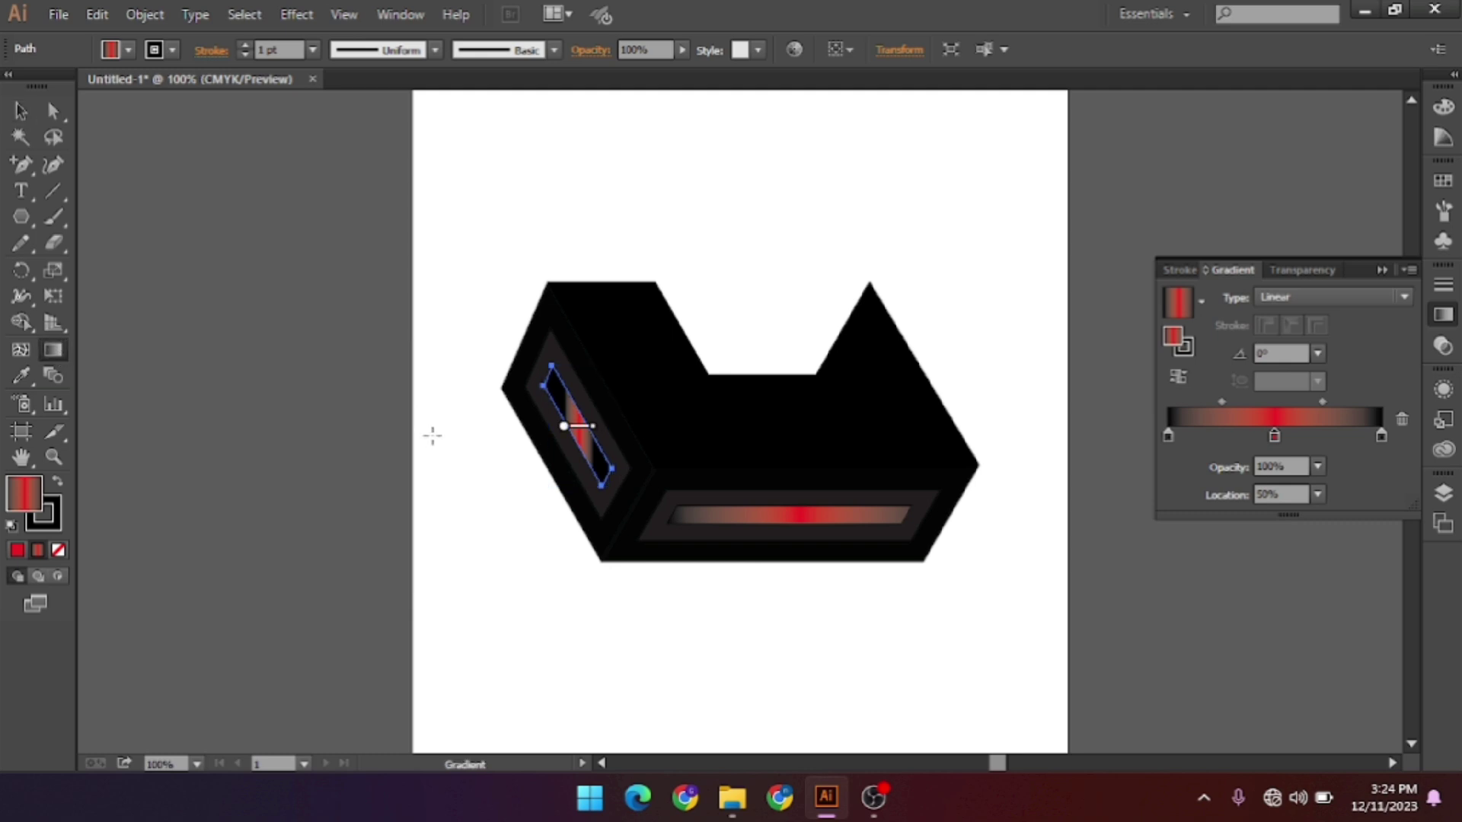
pyautogui.moveTo(529, 390)
pyautogui.mouseDown()
pyautogui.moveTo(588, 476)
pyautogui.moveTo(615, 486)
pyautogui.mouseUp()
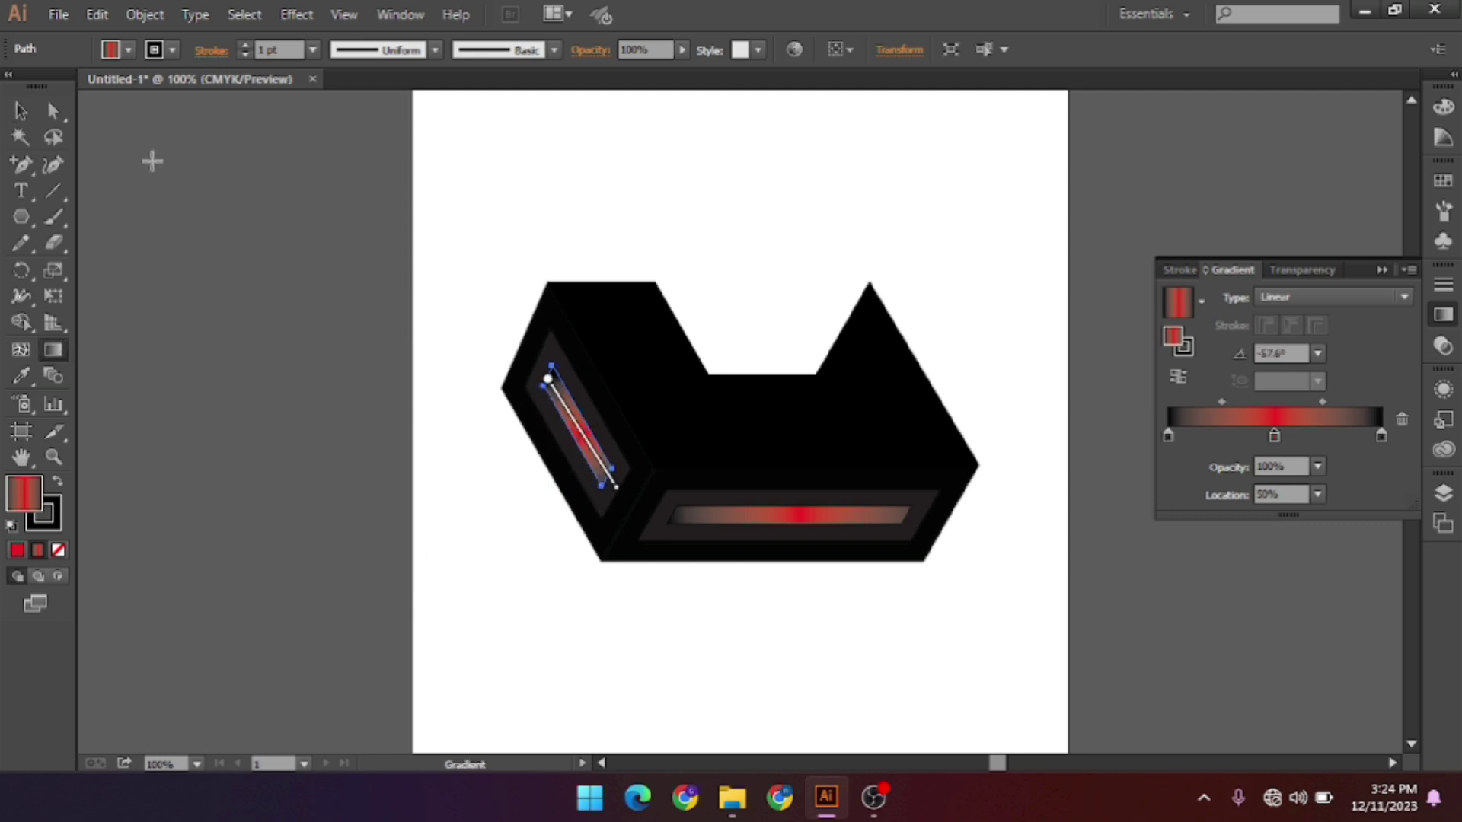
pyautogui.click(20, 111)
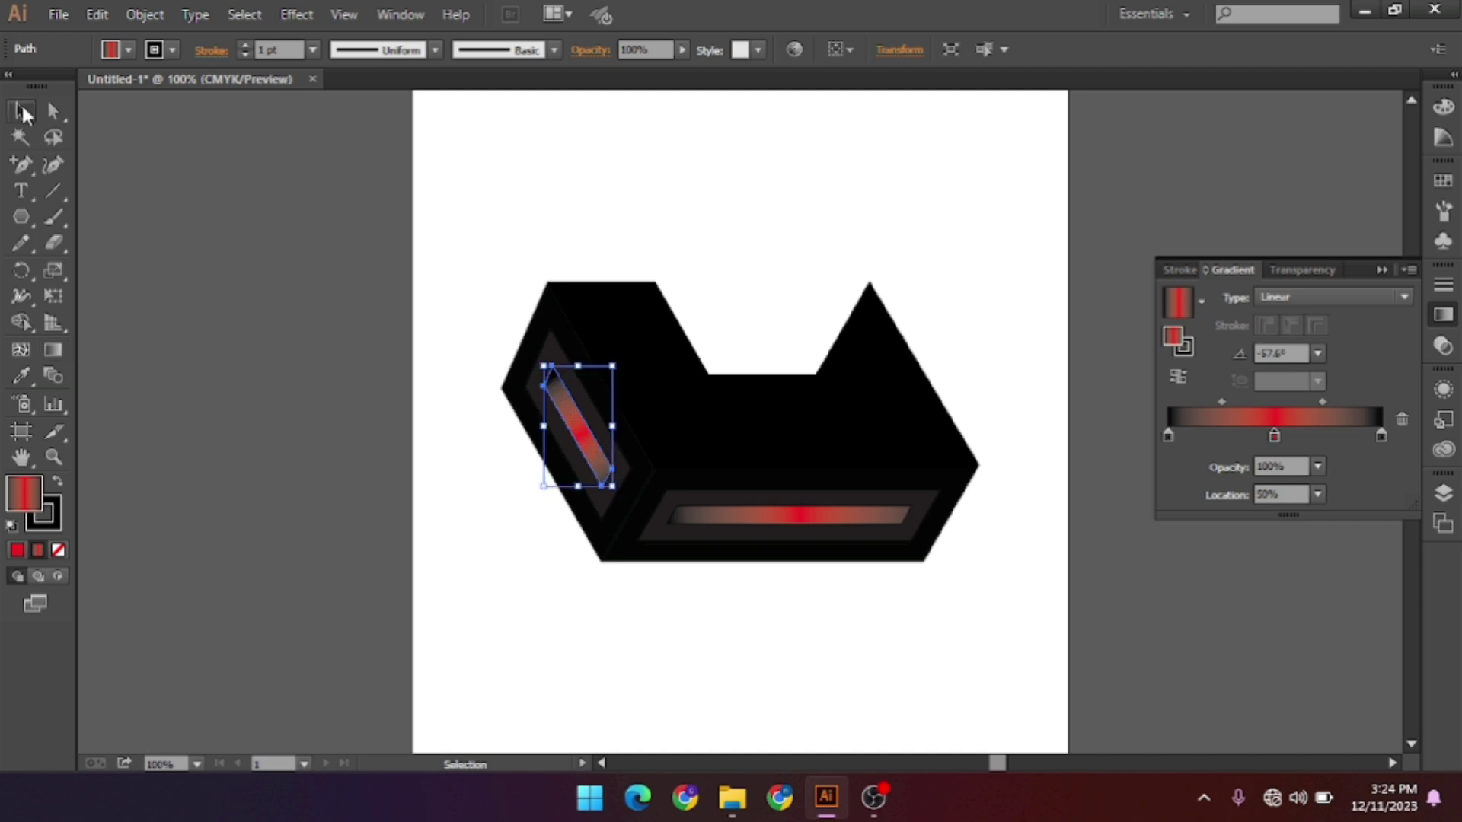
# Raise the left strip's middle red stop to C 38 and move its midpoints to about 35.9% and 53.69%.
pyautogui.click(487, 176)
pyautogui.doubleClick(1274, 435)
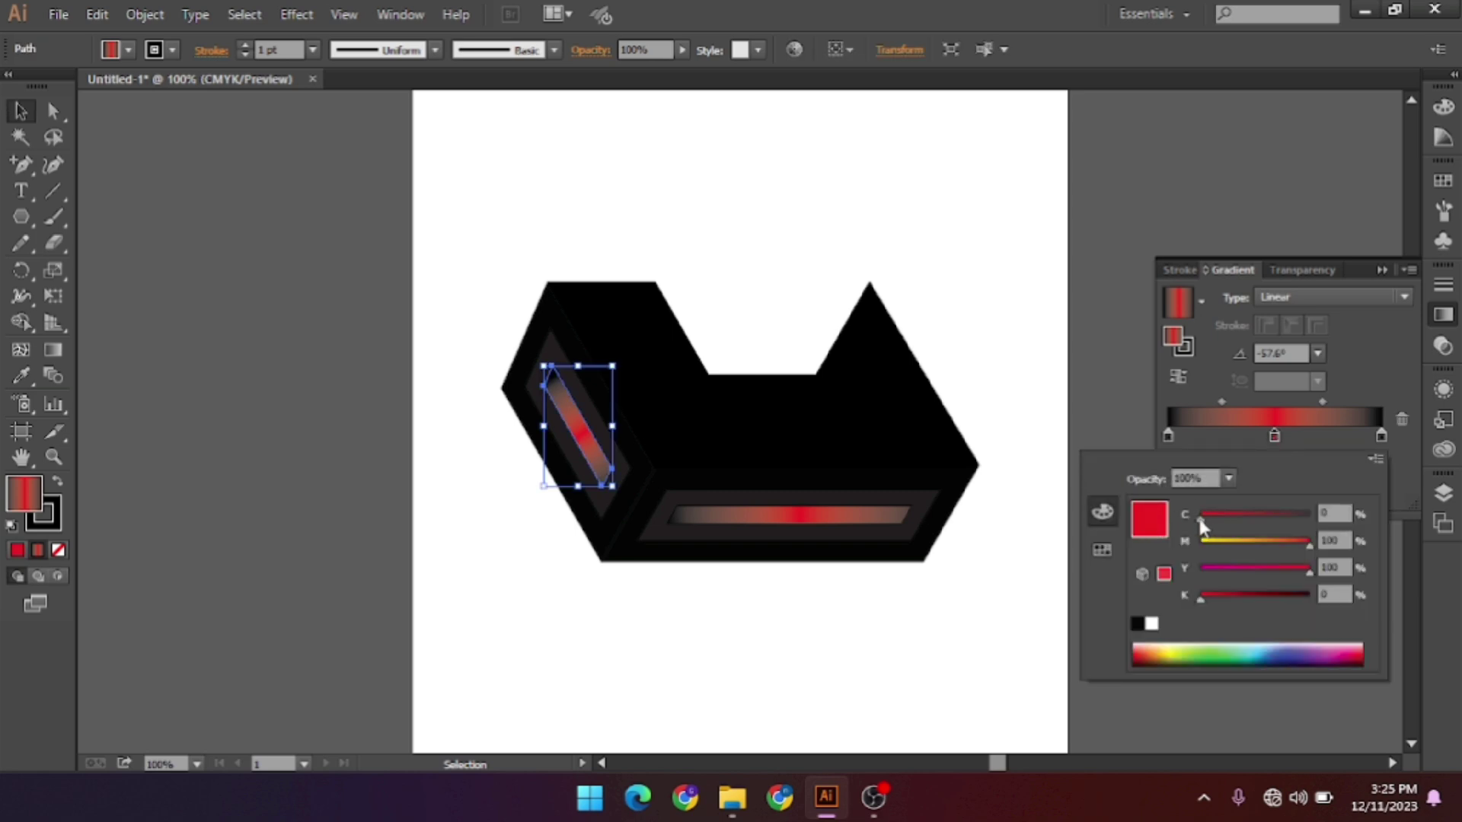
pyautogui.moveTo(1239, 521); pyautogui.dragTo(1243, 521)
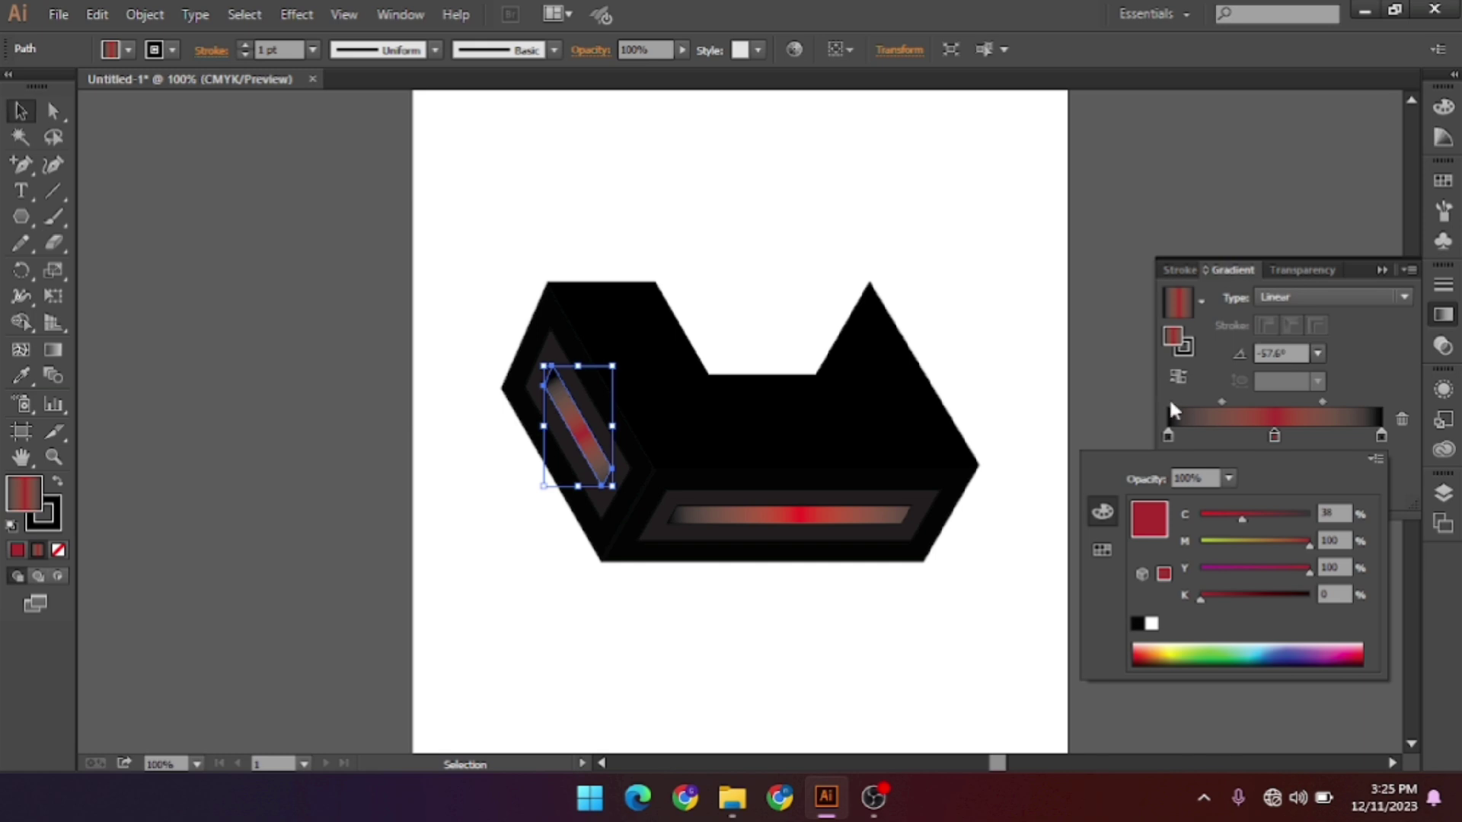
pyautogui.click(1217, 412)
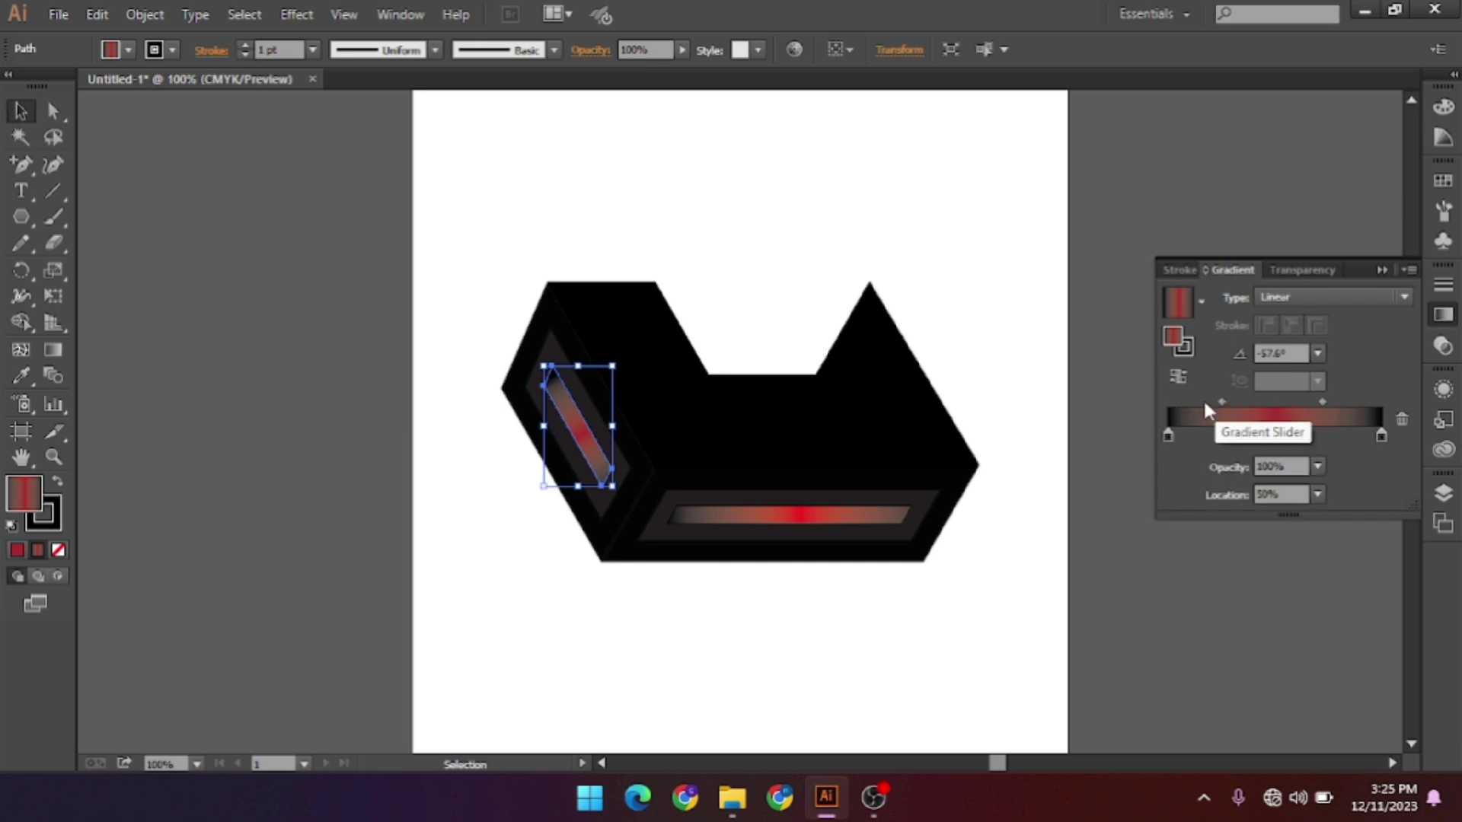
pyautogui.moveTo(1222, 402); pyautogui.dragTo(1206, 401)
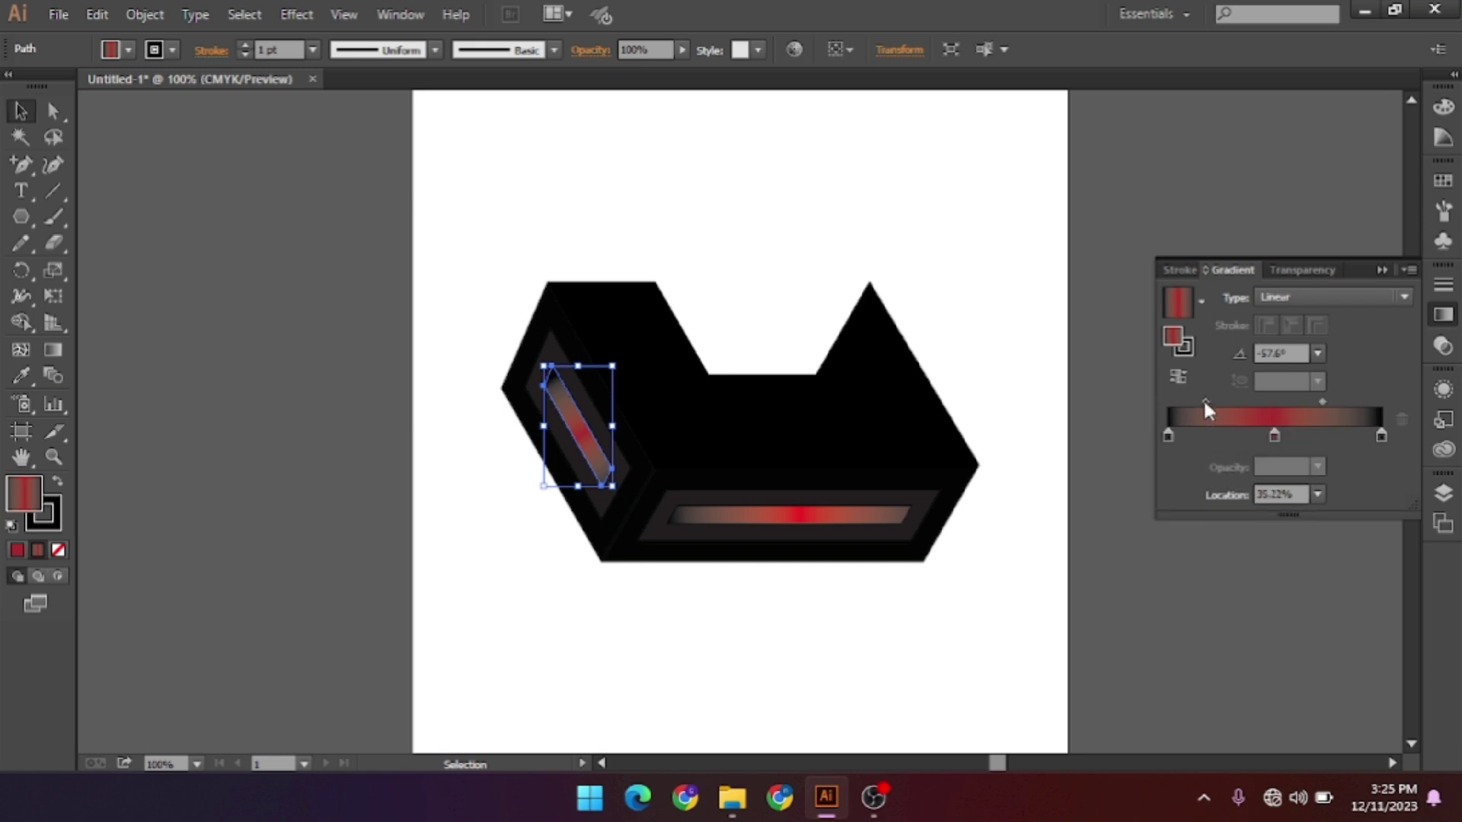
pyautogui.moveTo(1314, 402); pyautogui.dragTo(1331, 402)
pyautogui.click(623, 603)
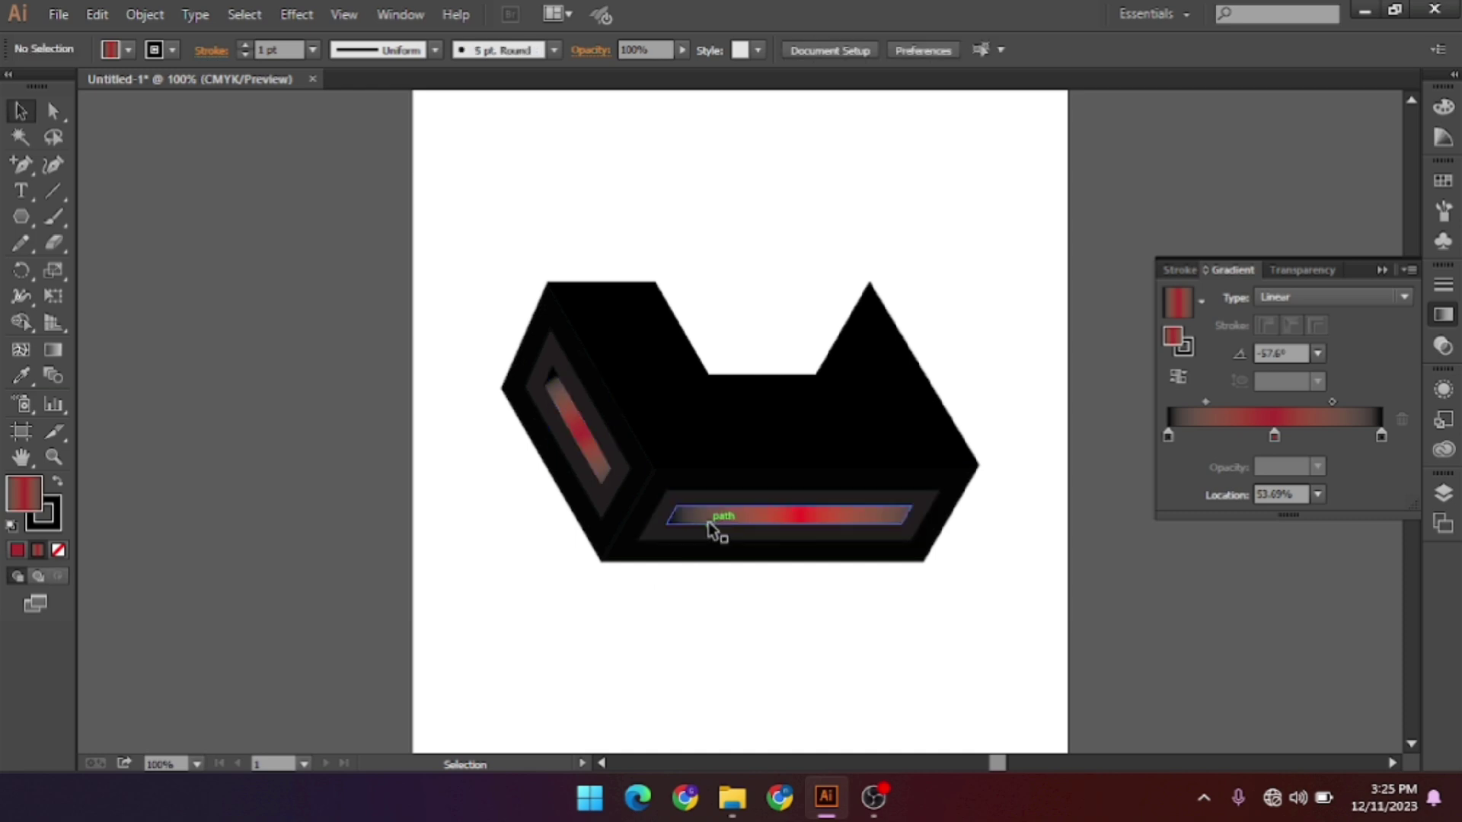
# Widen the bottom strip's red glow and dull its centre stop to about C31 M100 Y100 K20.
pyautogui.click(712, 531)
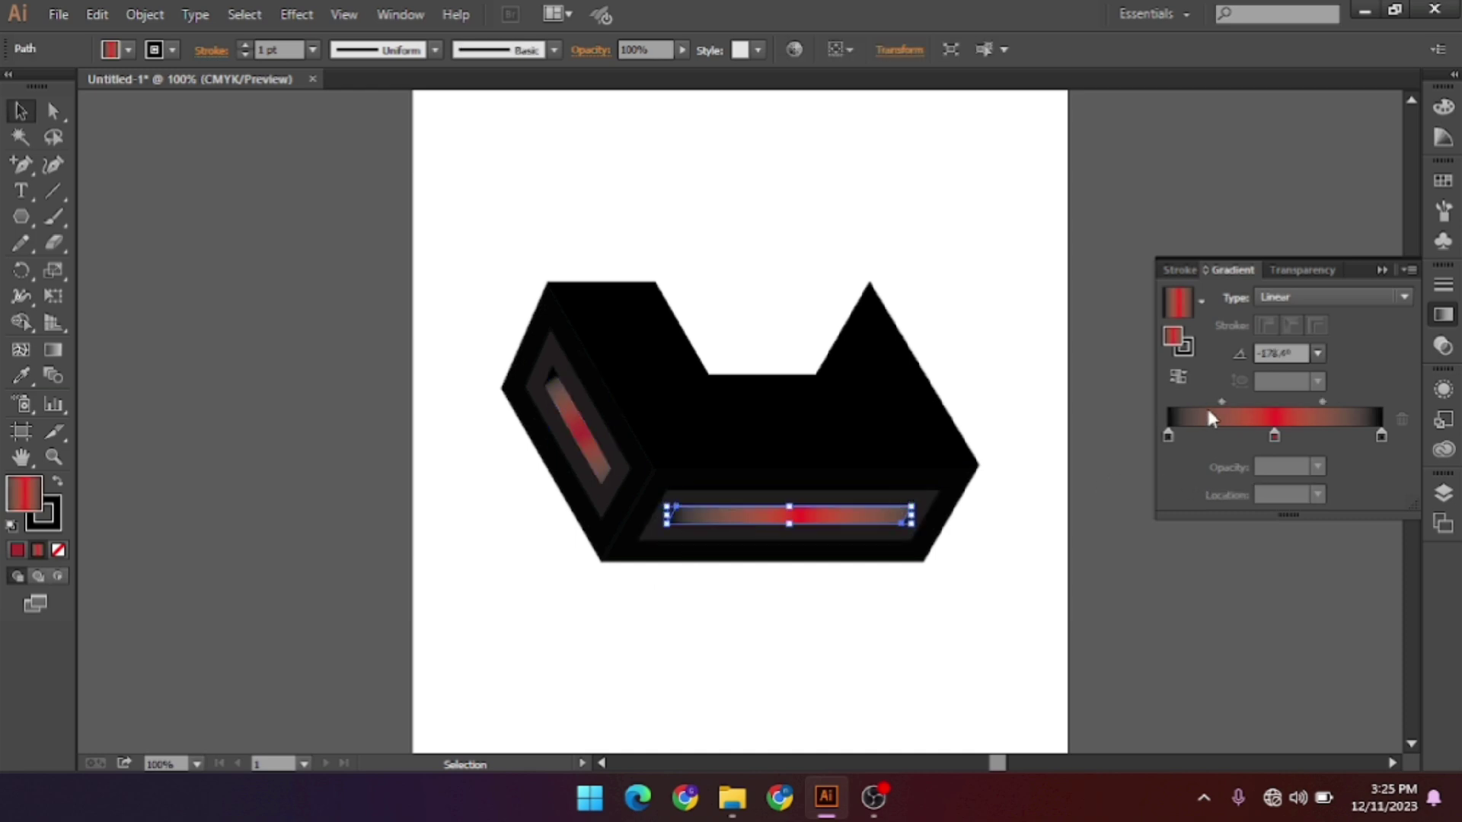
pyautogui.moveTo(1222, 402); pyautogui.dragTo(1211, 401)
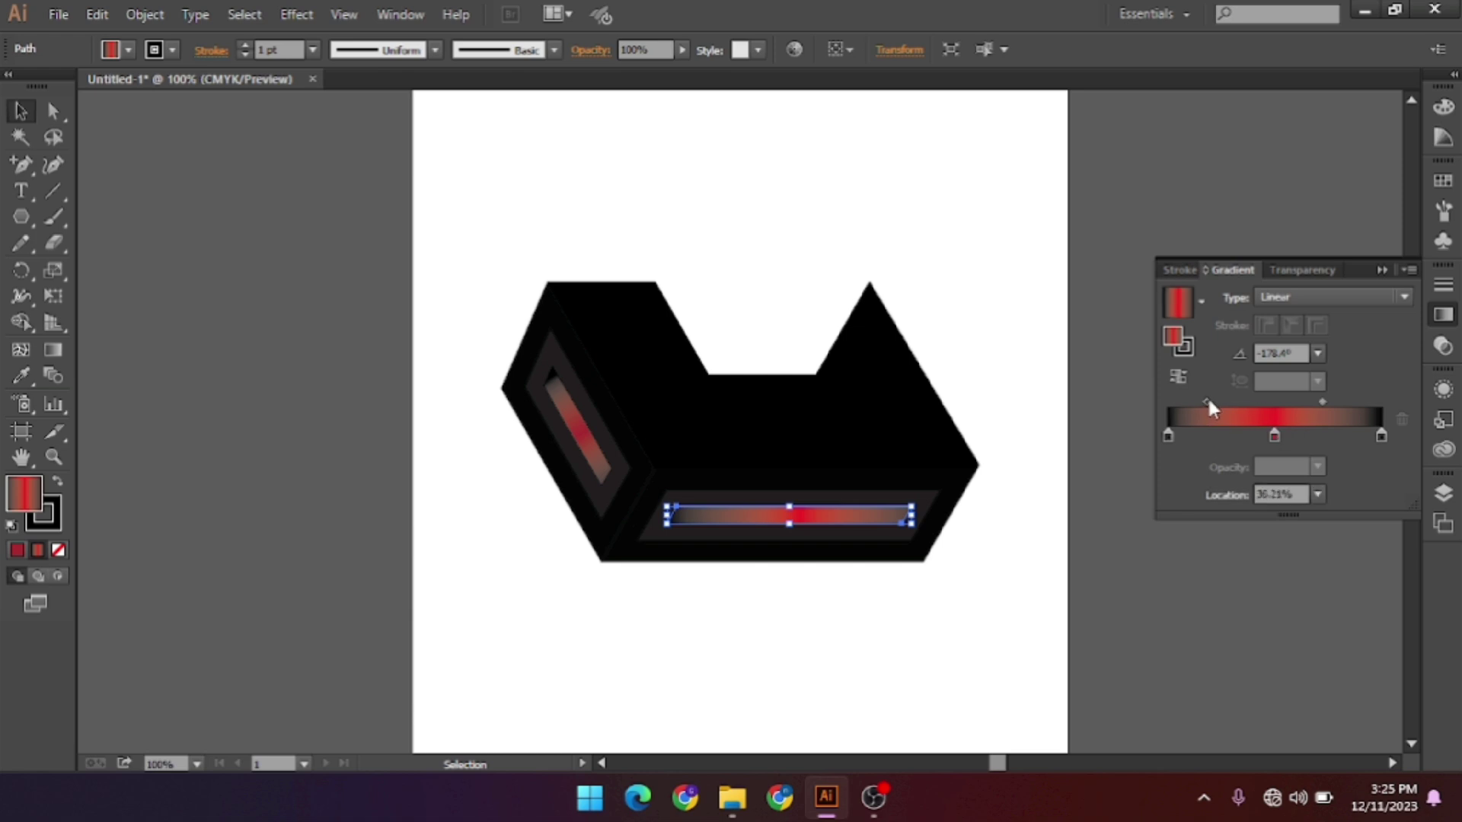
pyautogui.moveTo(1324, 402); pyautogui.dragTo(1334, 402)
pyautogui.doubleClick(1274, 435)
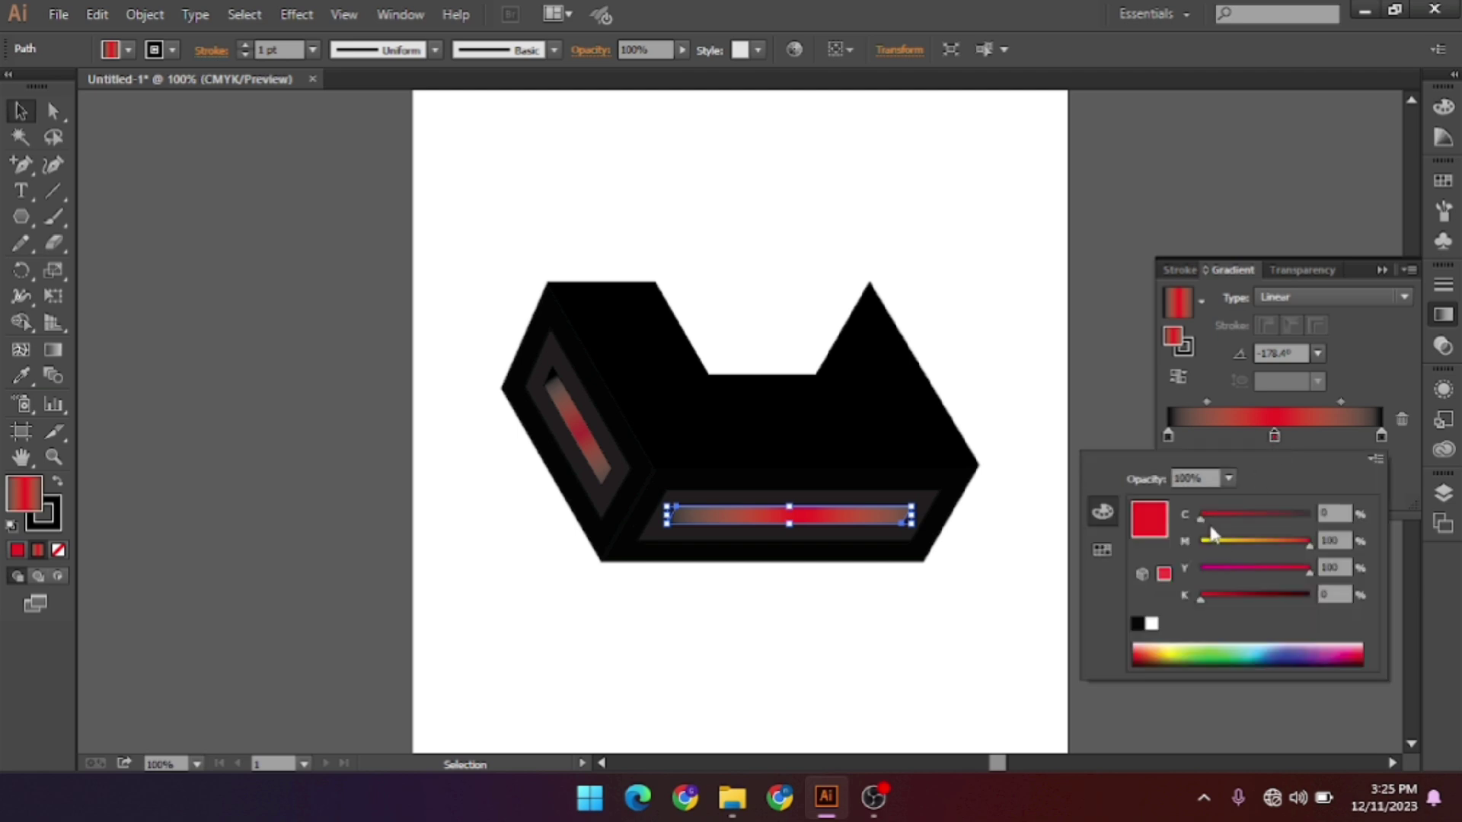
pyautogui.moveTo(1203, 522); pyautogui.dragTo(1236, 523)
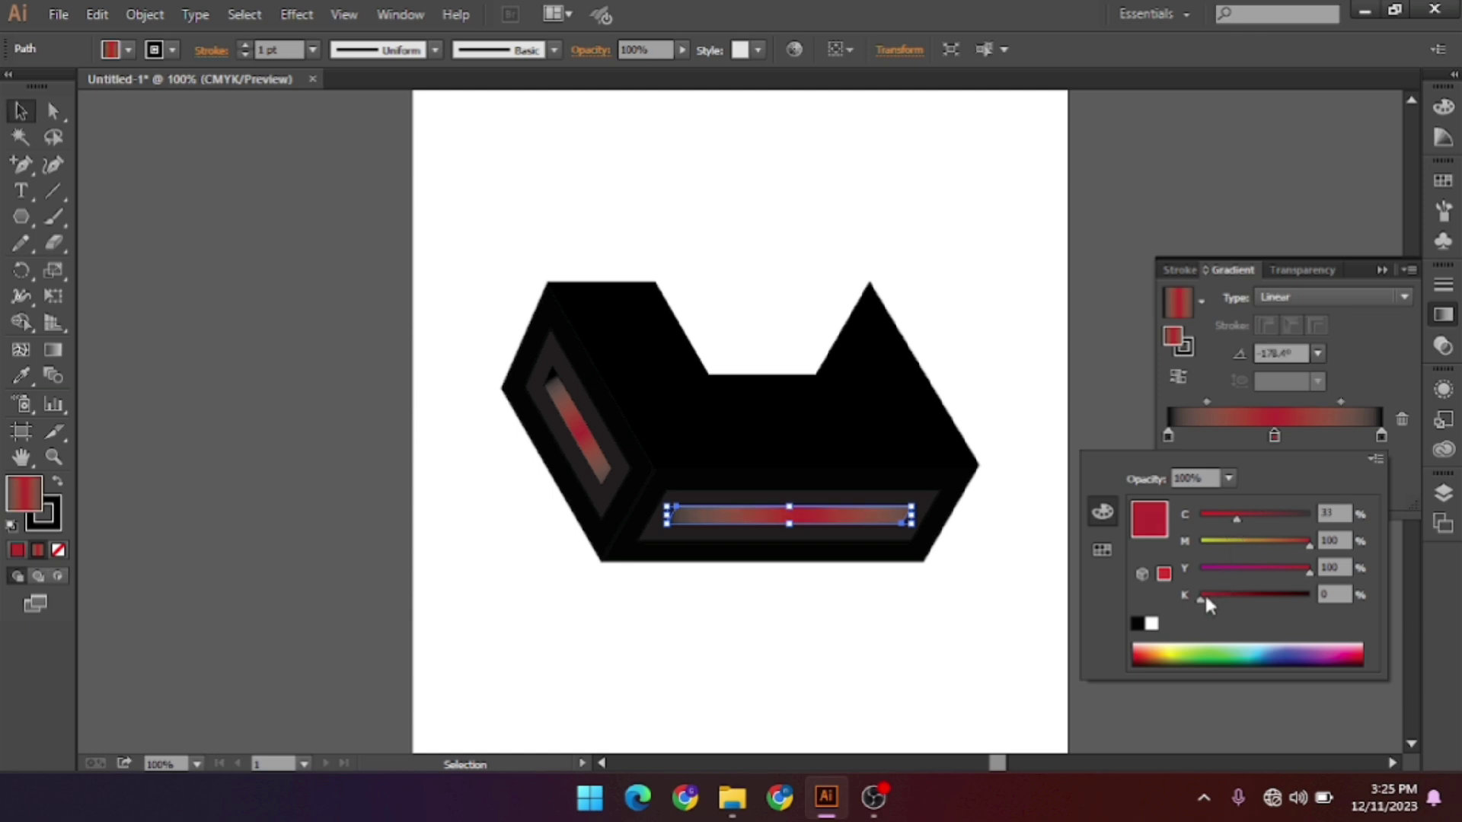
pyautogui.moveTo(1200, 595); pyautogui.dragTo(1221, 595)
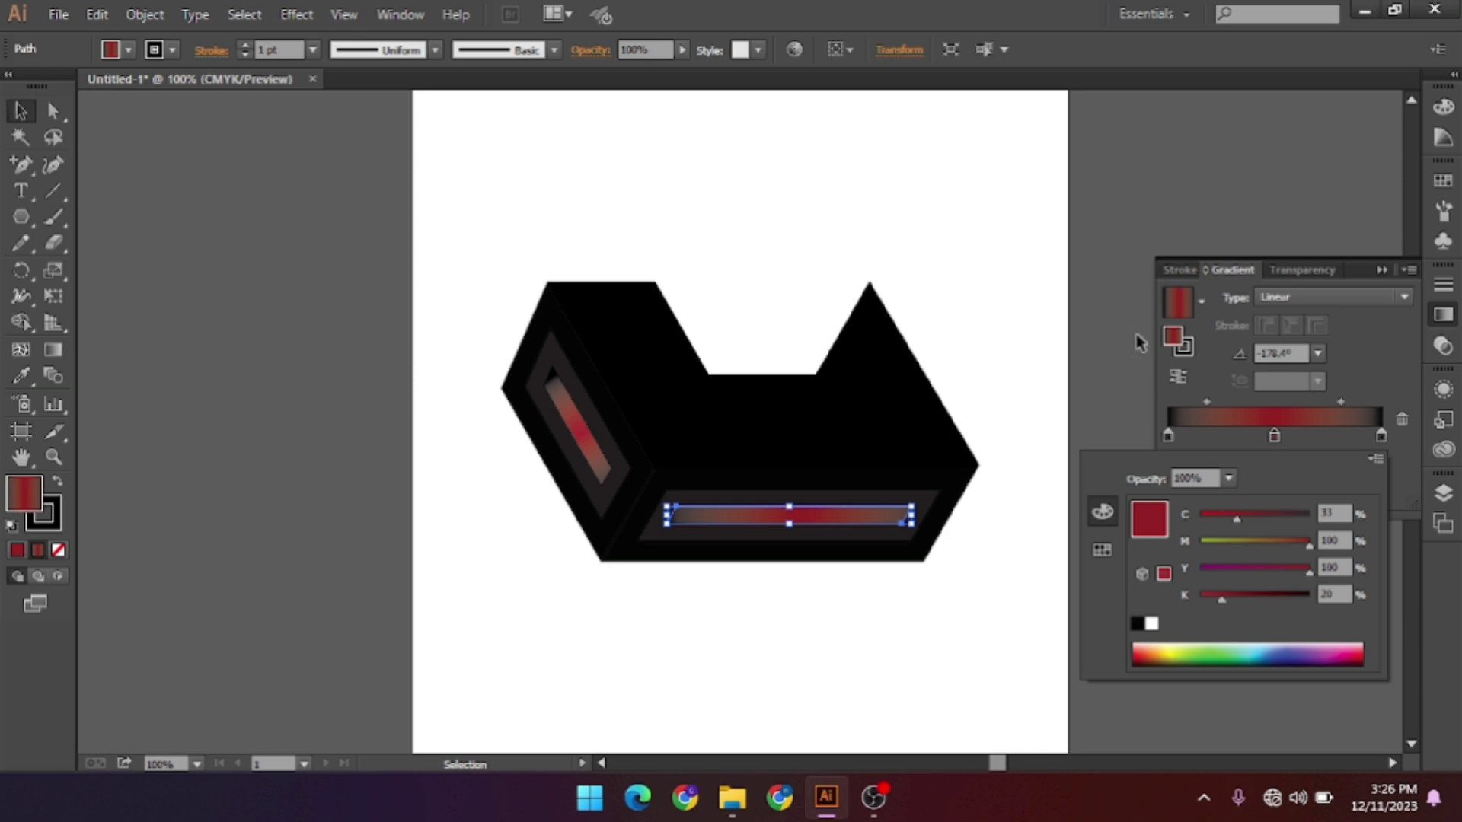
pyautogui.click(1166, 392)
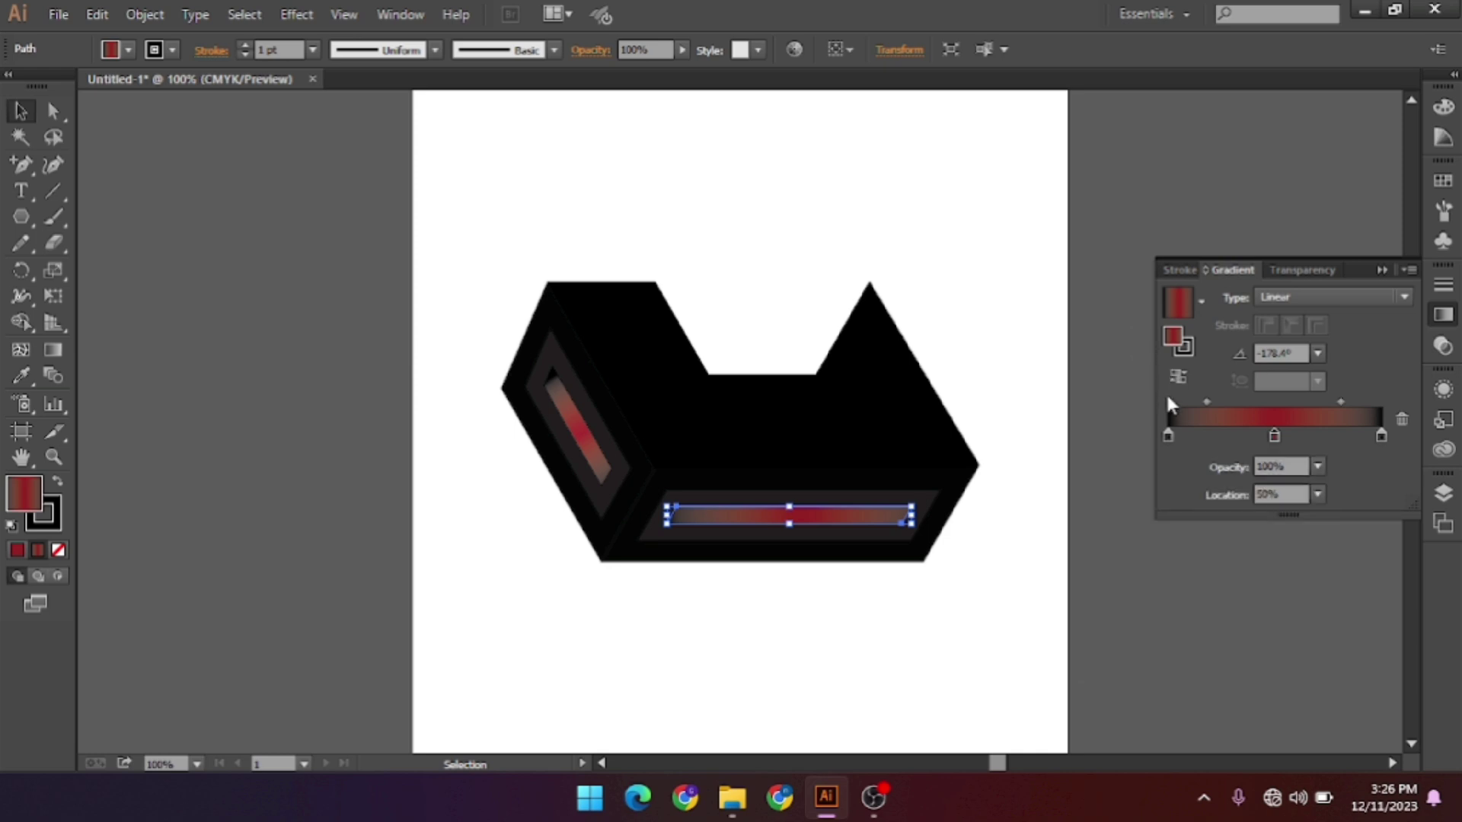
# Copy the bottom strip's duller gradient onto the left inner strip with the Eyedropper.
pyautogui.click(577, 432)
pyautogui.click(21, 374)
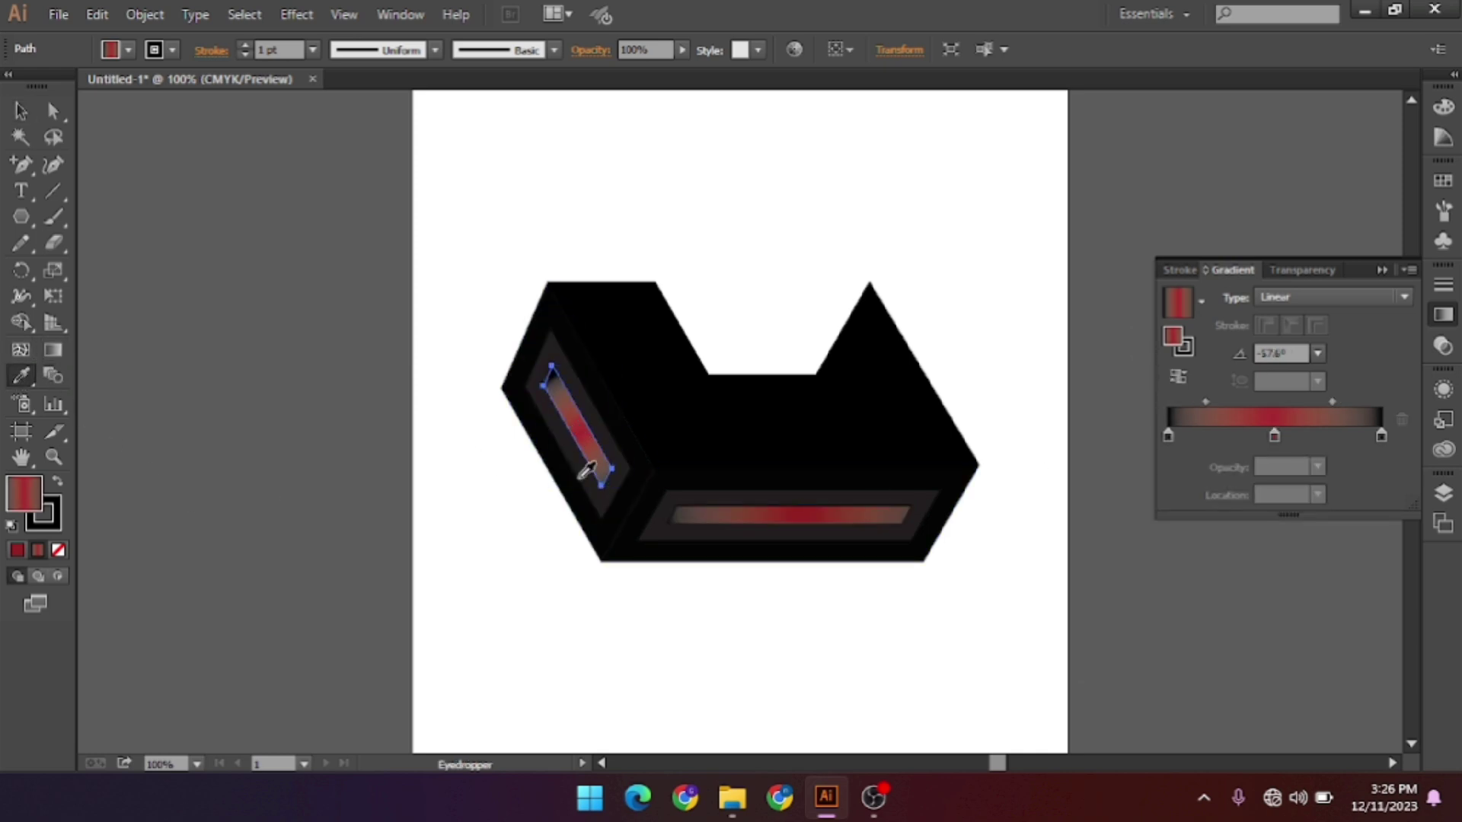
pyautogui.click(720, 512)
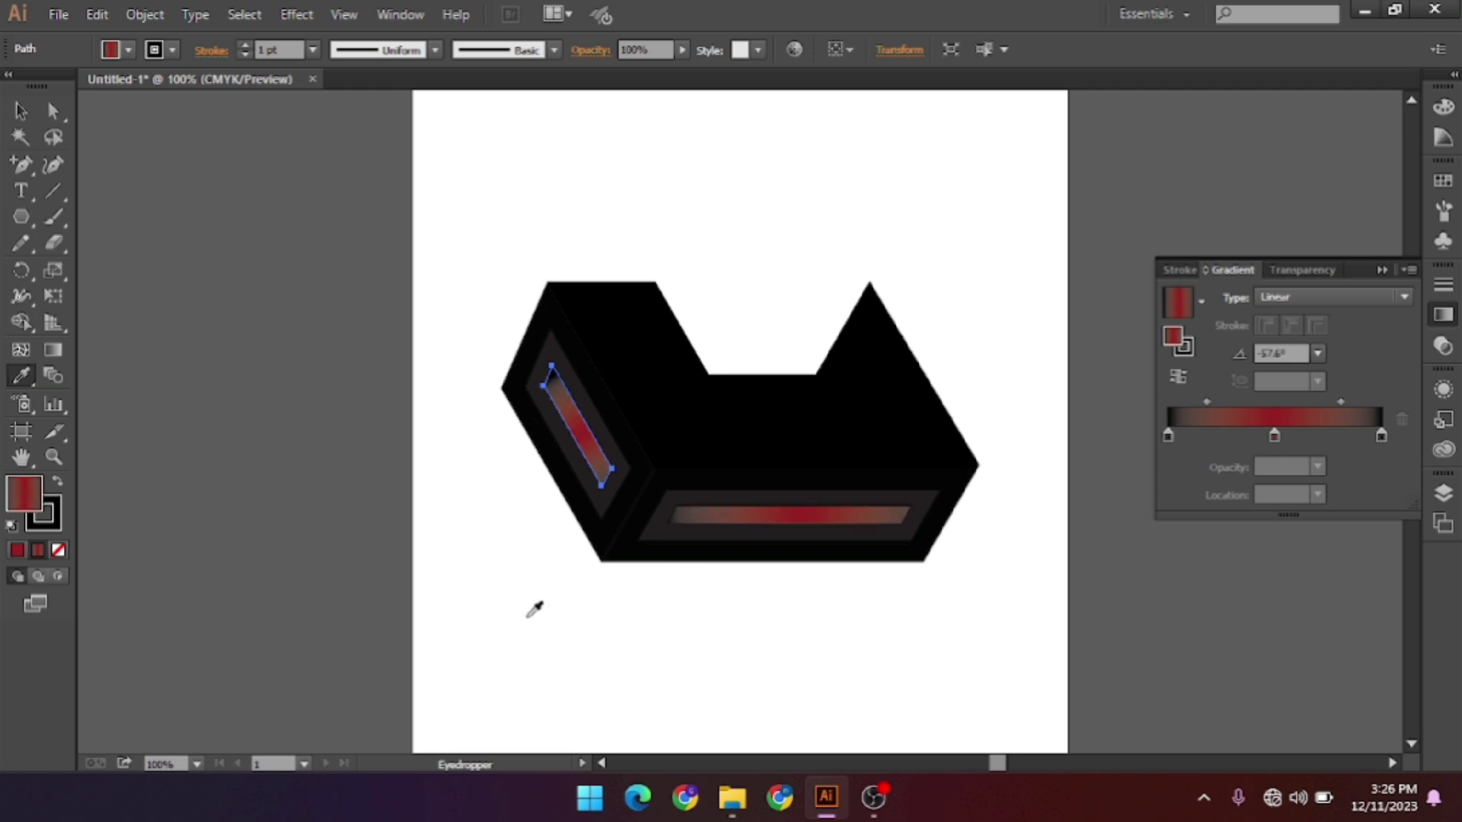
pyautogui.click(21, 112)
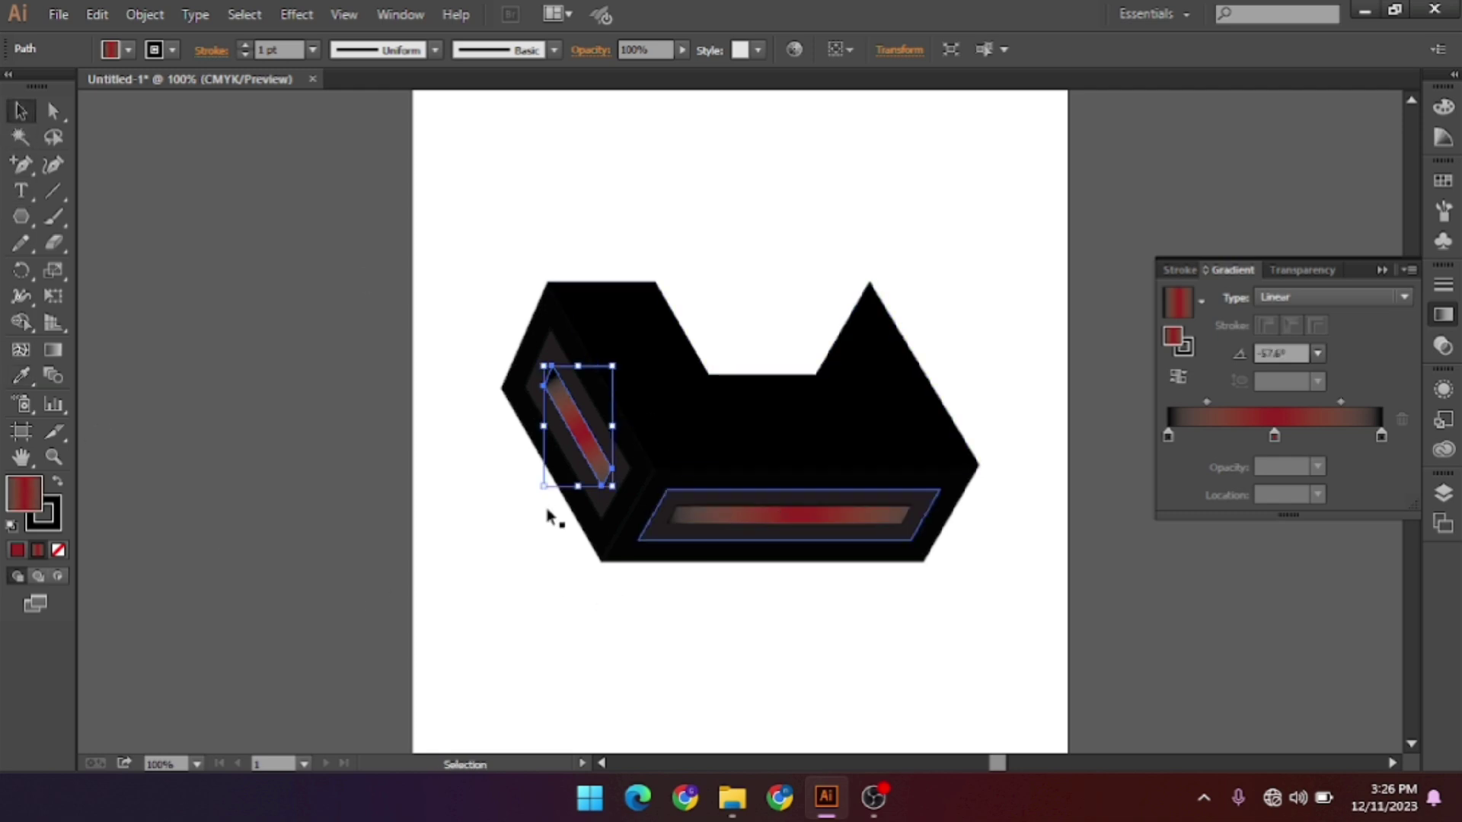
pyautogui.click(54, 112)
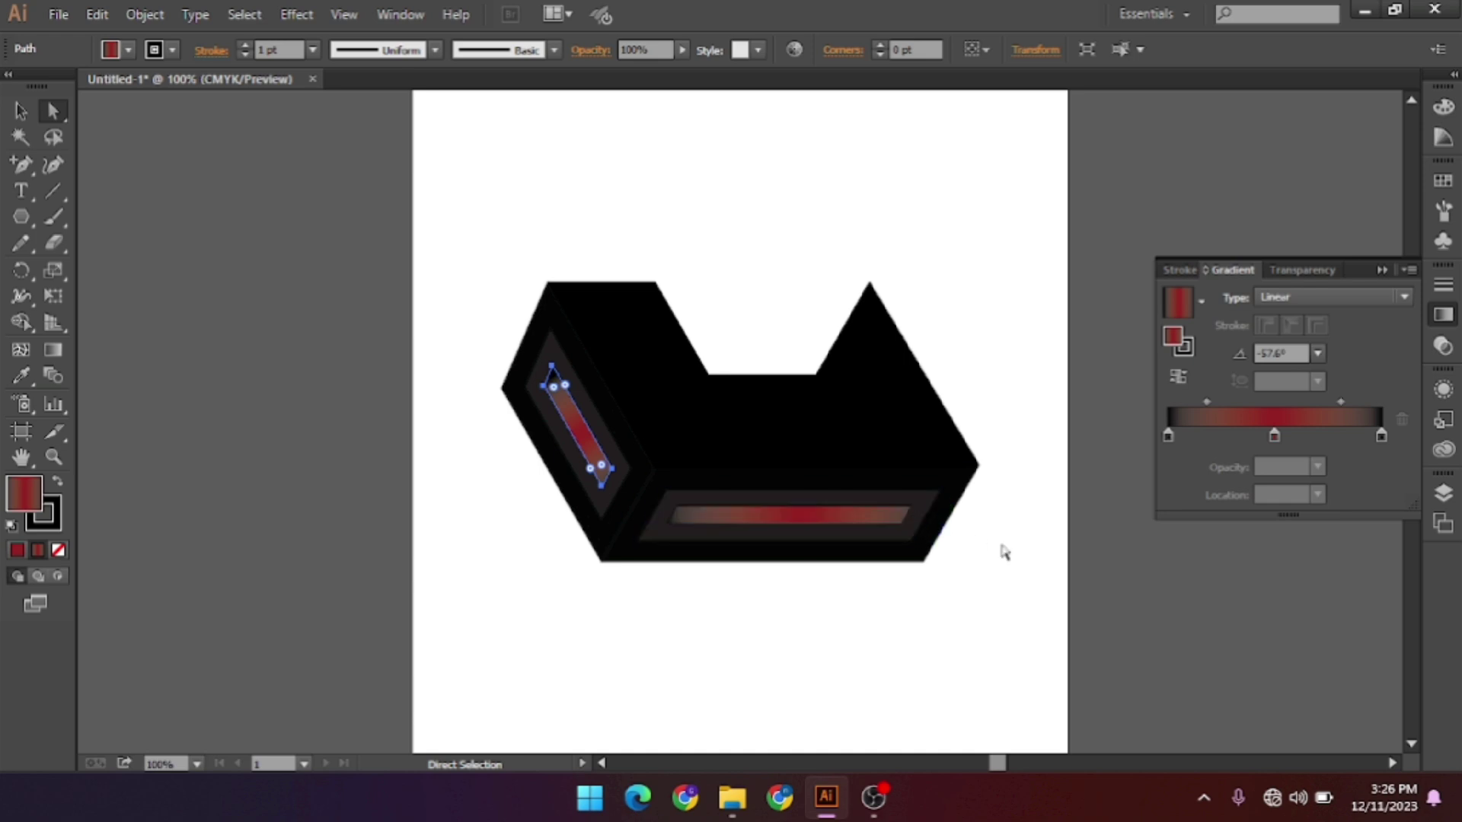
# At 200% zoom, round the bottom strip's right end and the left strip's top end by about 8.3 pt.
pyautogui.hotkey('ctrl', '=')
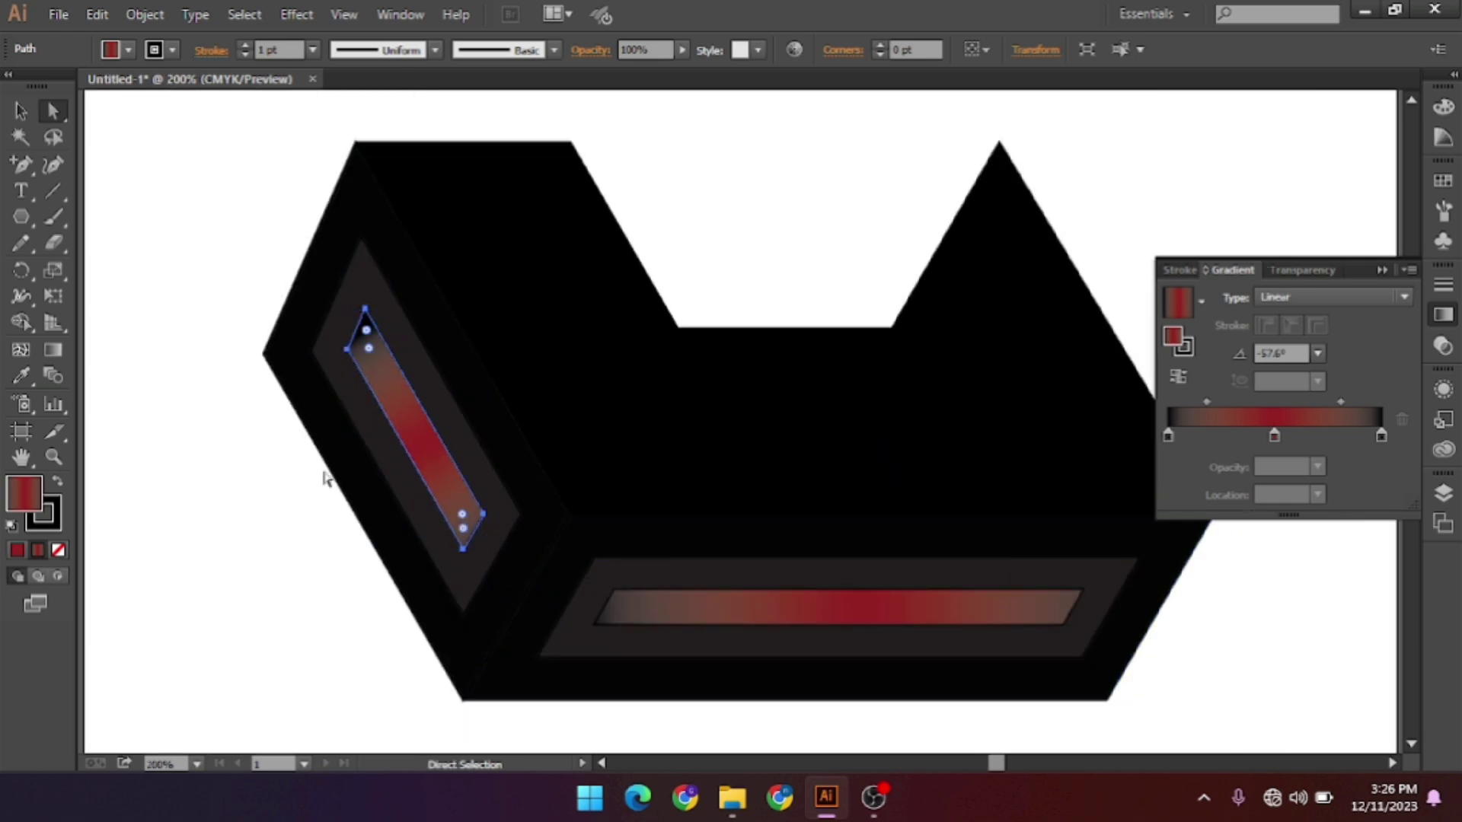
pyautogui.click(244, 497)
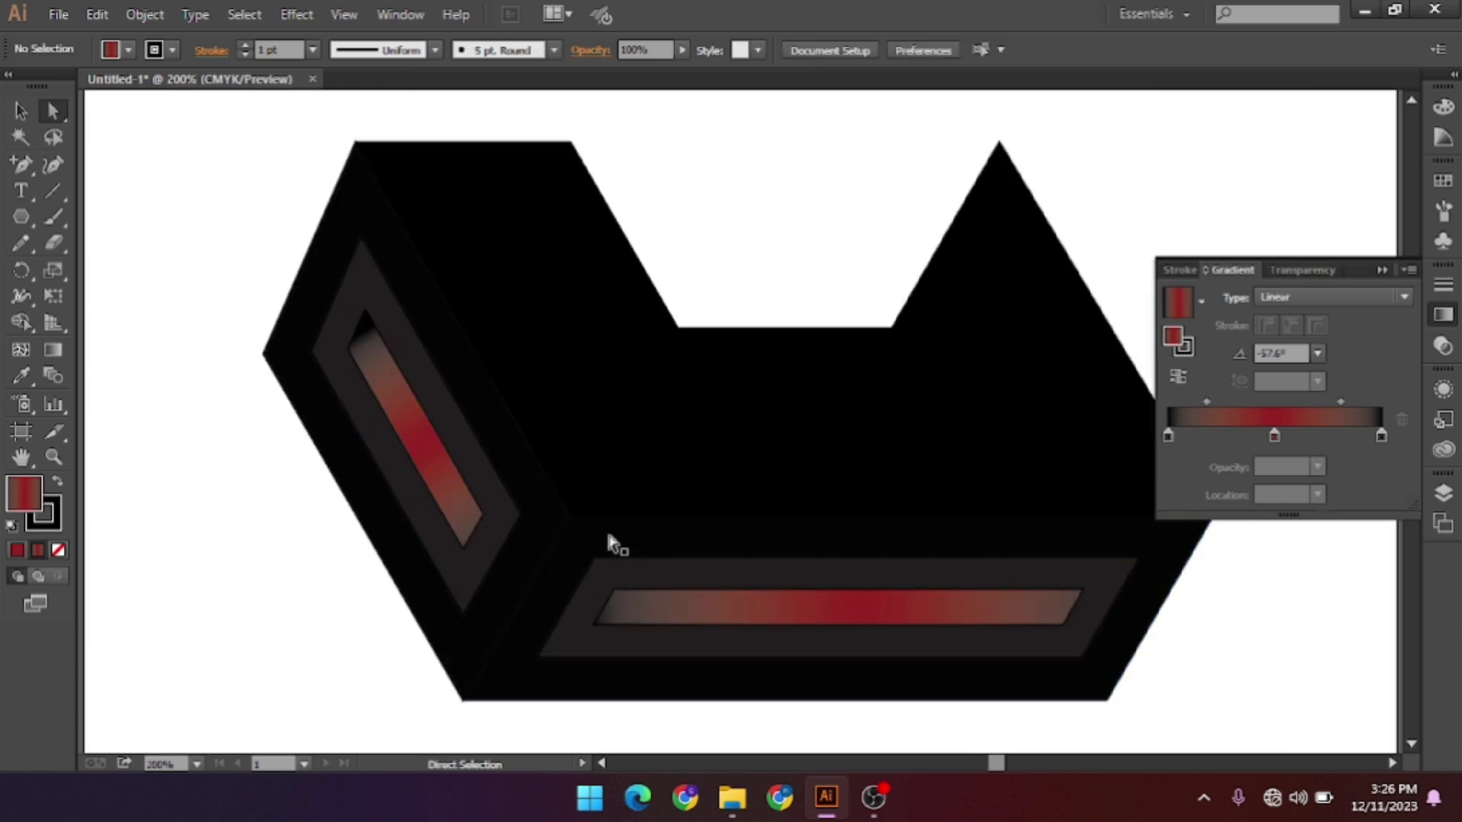
pyautogui.click(1070, 620)
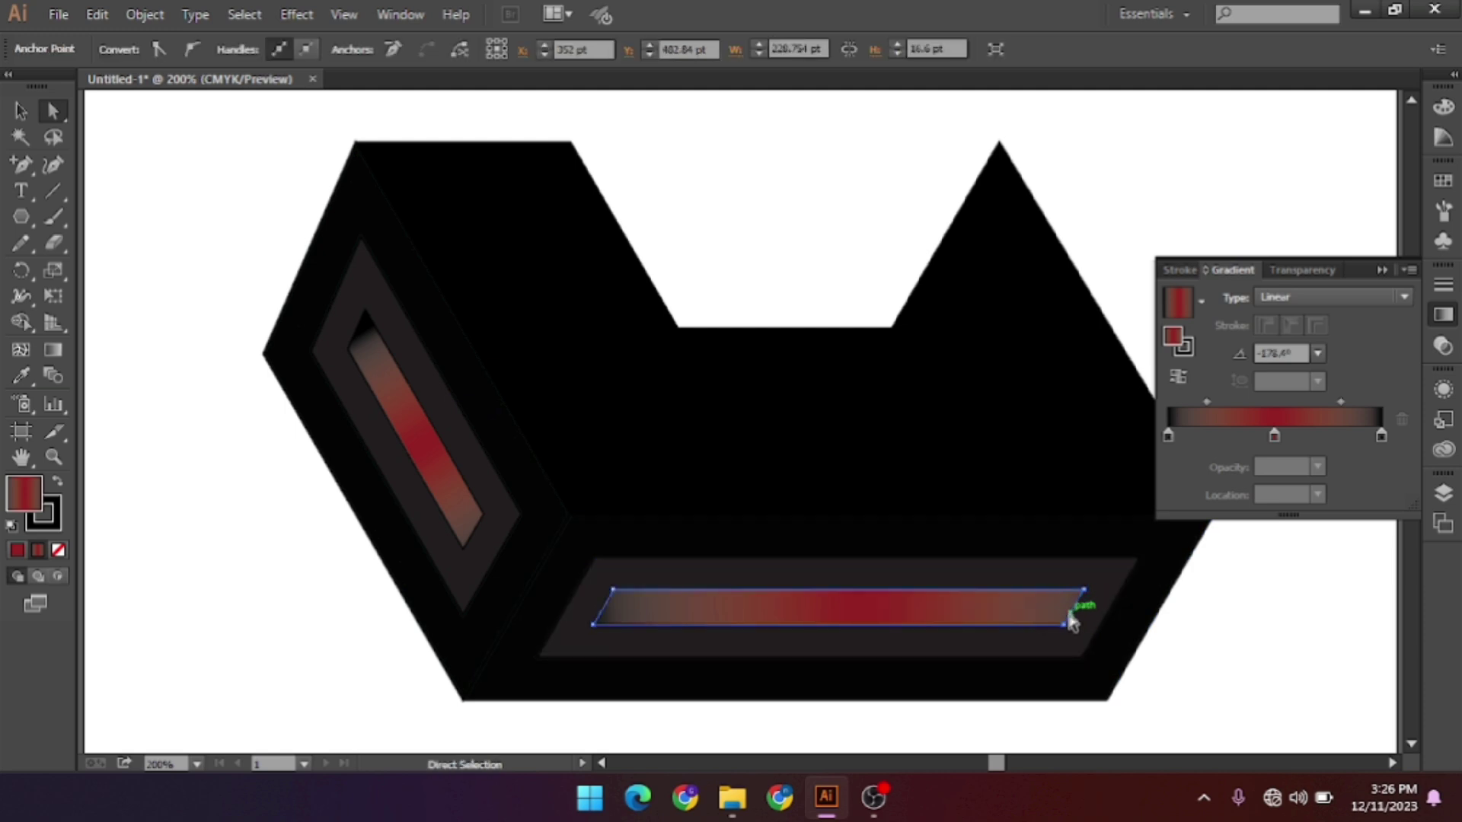
pyautogui.click(1068, 622)
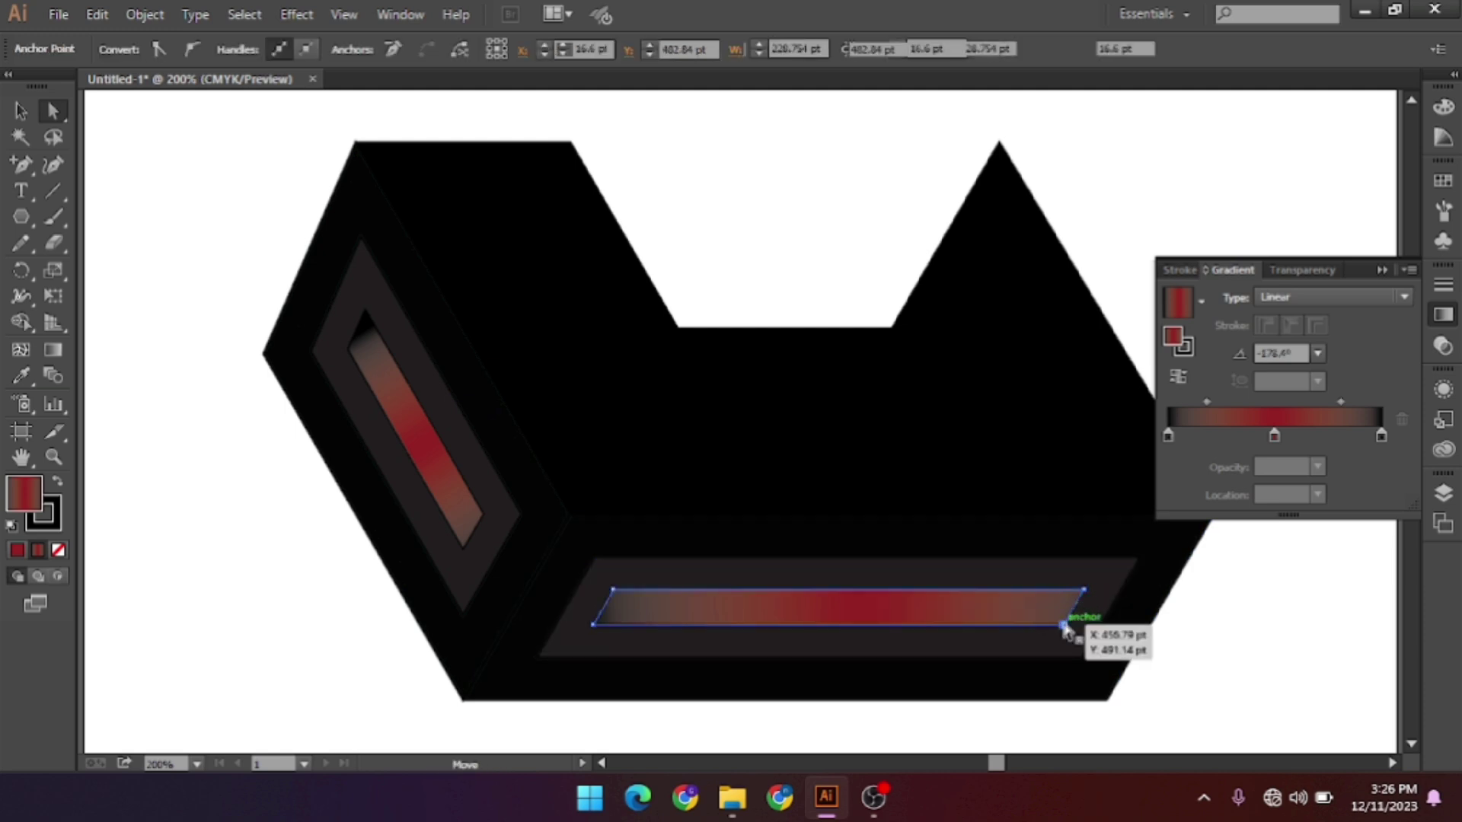
pyautogui.keyDown('shift'); pyautogui.click(1084, 592); pyautogui.keyUp('shift')
pyautogui.moveTo(1053, 607); pyautogui.dragTo(1031, 609)
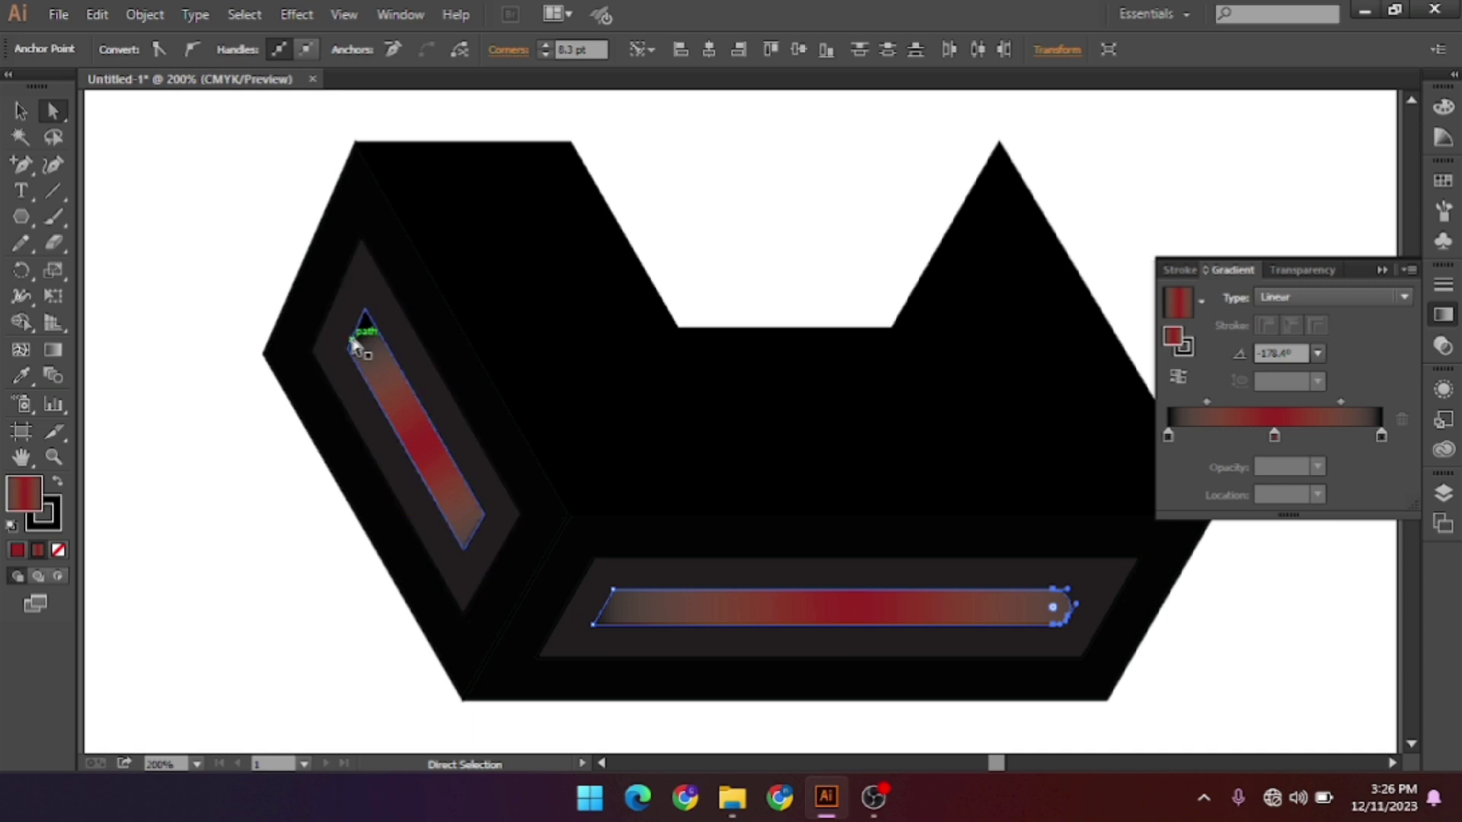
pyautogui.moveTo(353, 343)
pyautogui.mouseDown()
pyautogui.moveTo(366, 311)
pyautogui.moveTo(369, 352)
pyautogui.mouseUp()
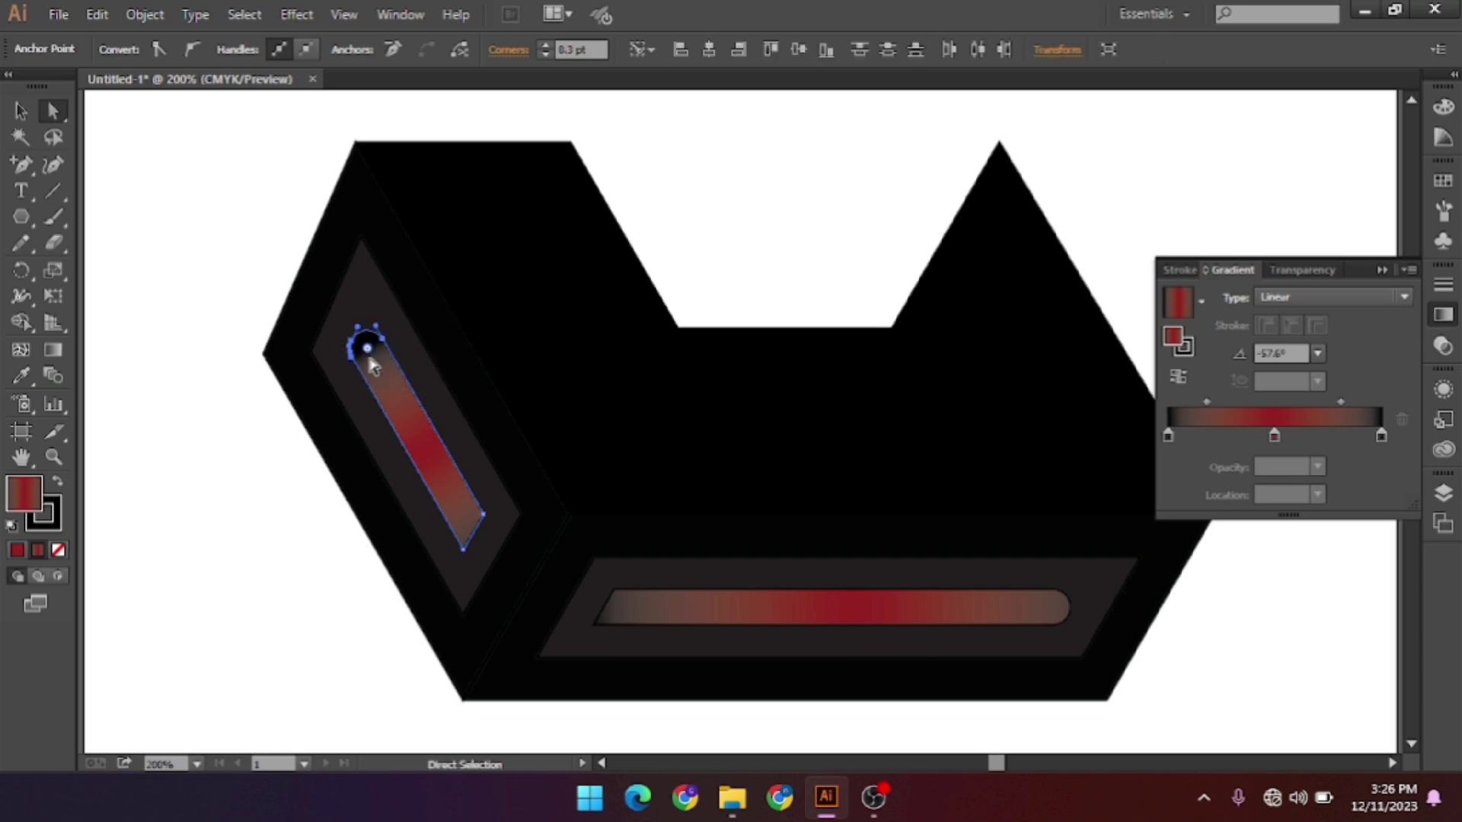
pyautogui.click(101, 258)
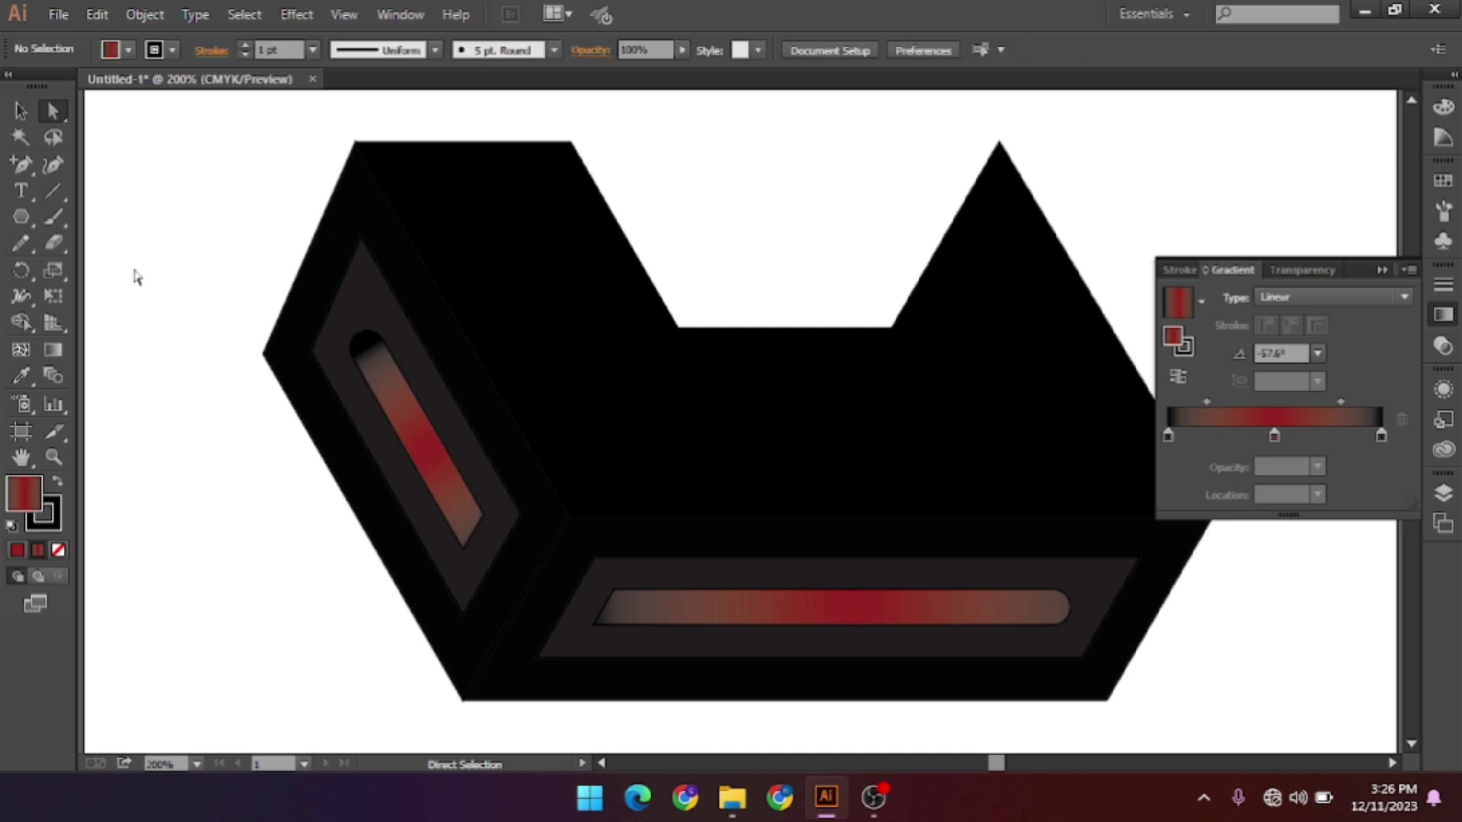
pyautogui.click(460, 532)
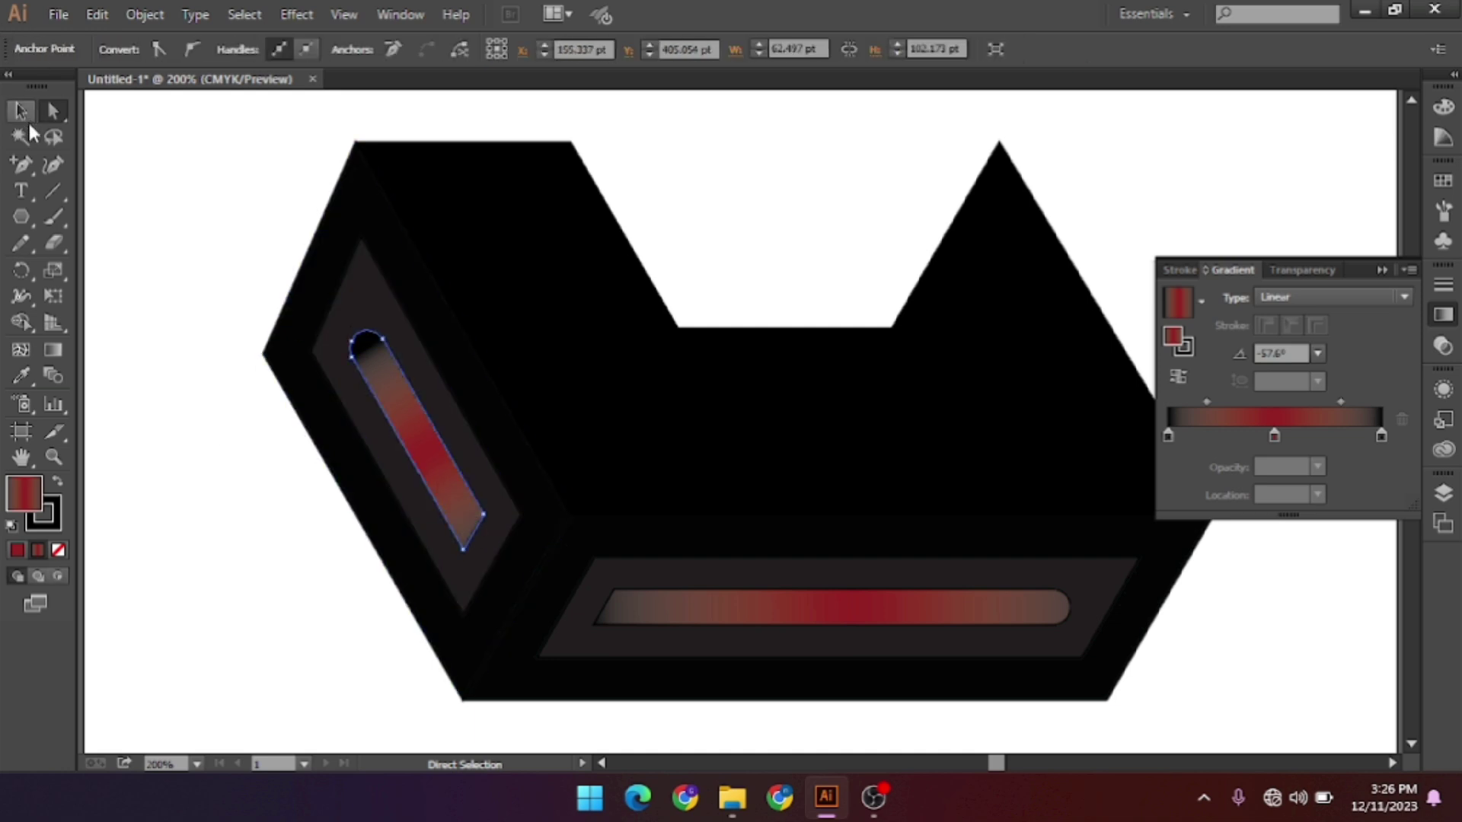
# Move the left red strip right 14.52 pt and the bottom strip up-left, then return to 100% zoom.
pyautogui.click(21, 110)
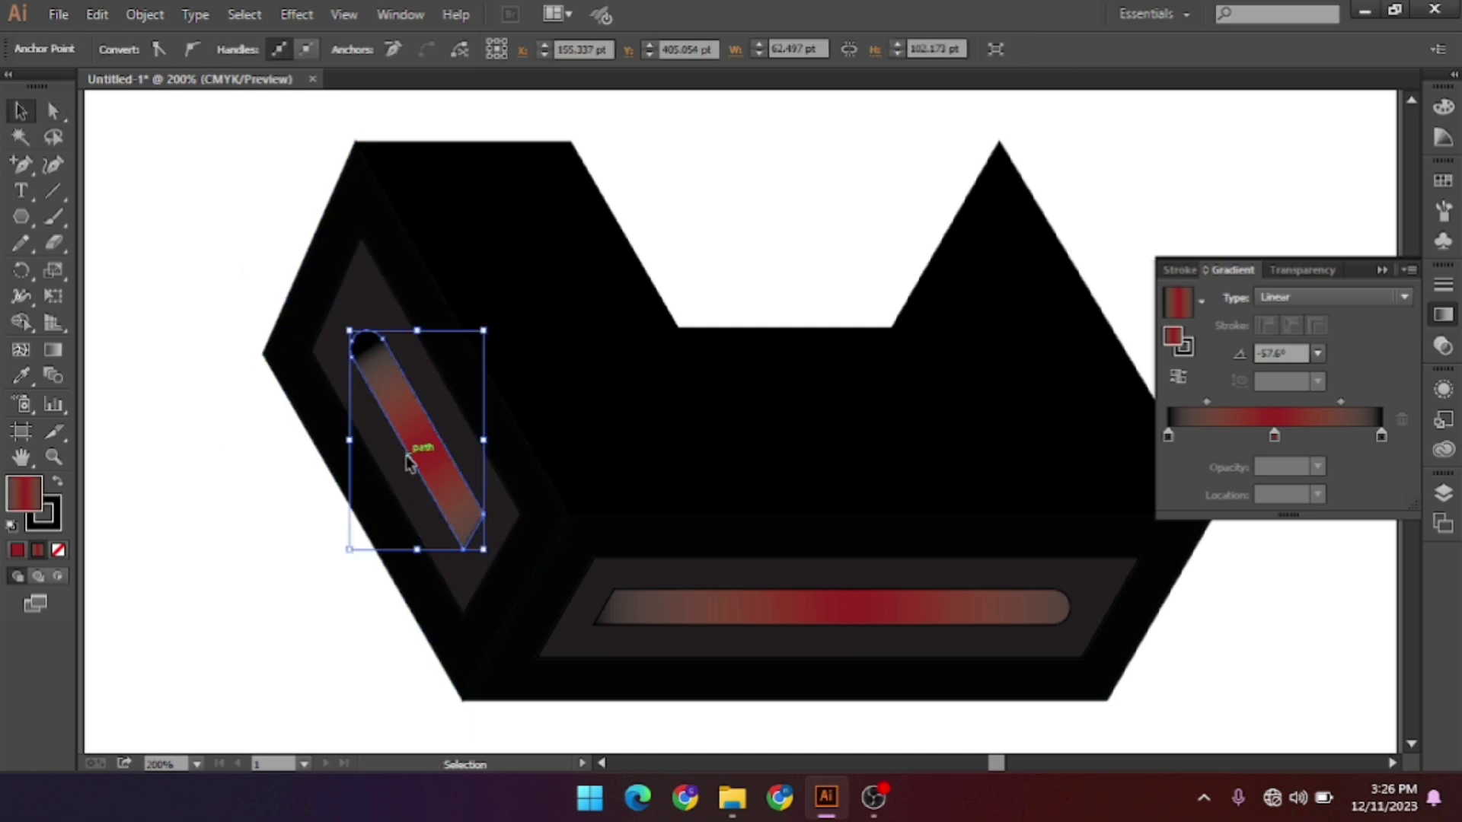
pyautogui.moveTo(409, 460); pyautogui.dragTo(447, 462)
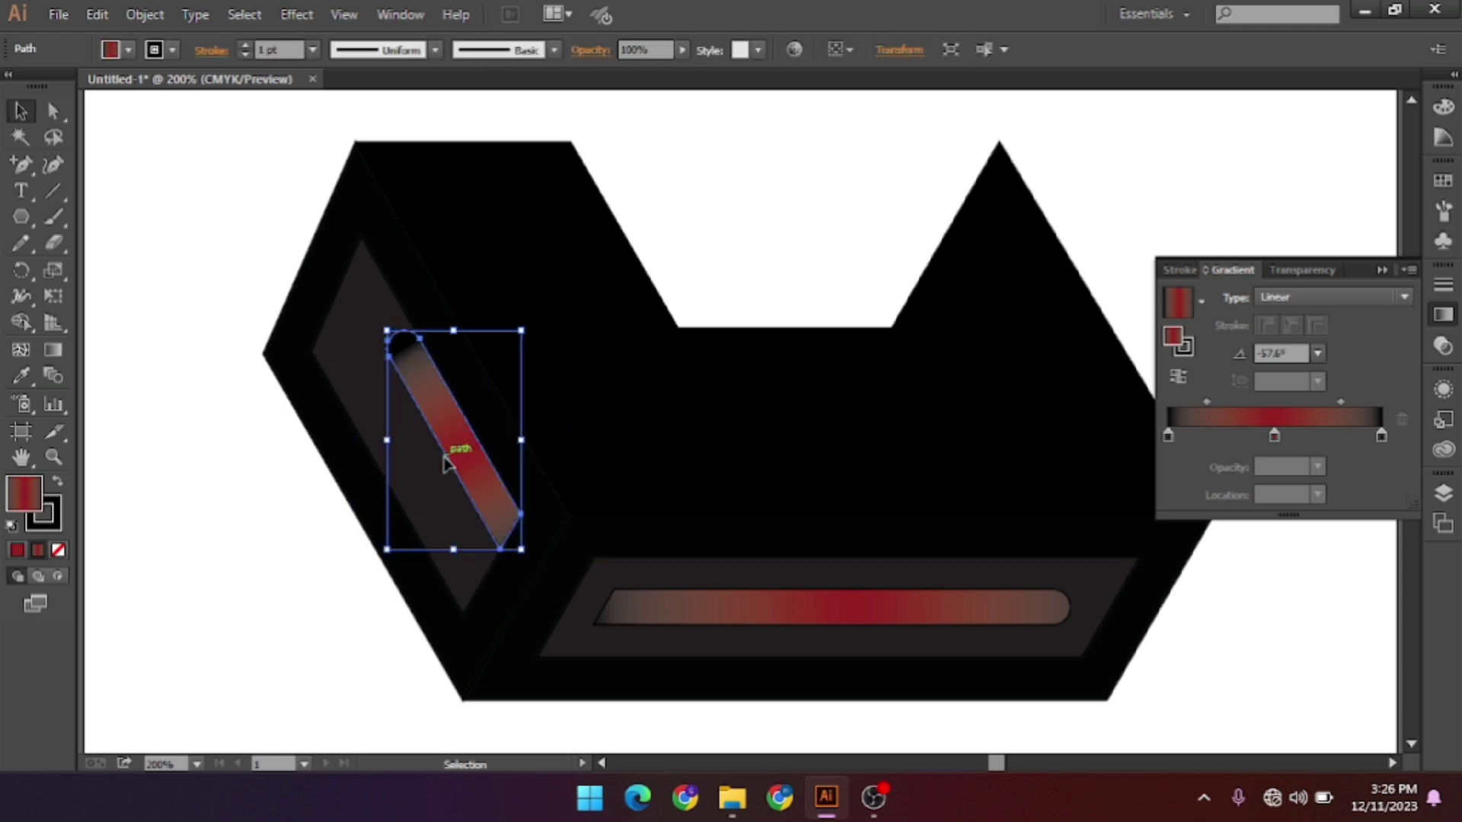
pyautogui.click(288, 595)
pyautogui.moveTo(733, 598)
pyautogui.mouseDown()
pyautogui.moveTo(706, 576)
pyautogui.moveTo(717, 569)
pyautogui.mouseUp()
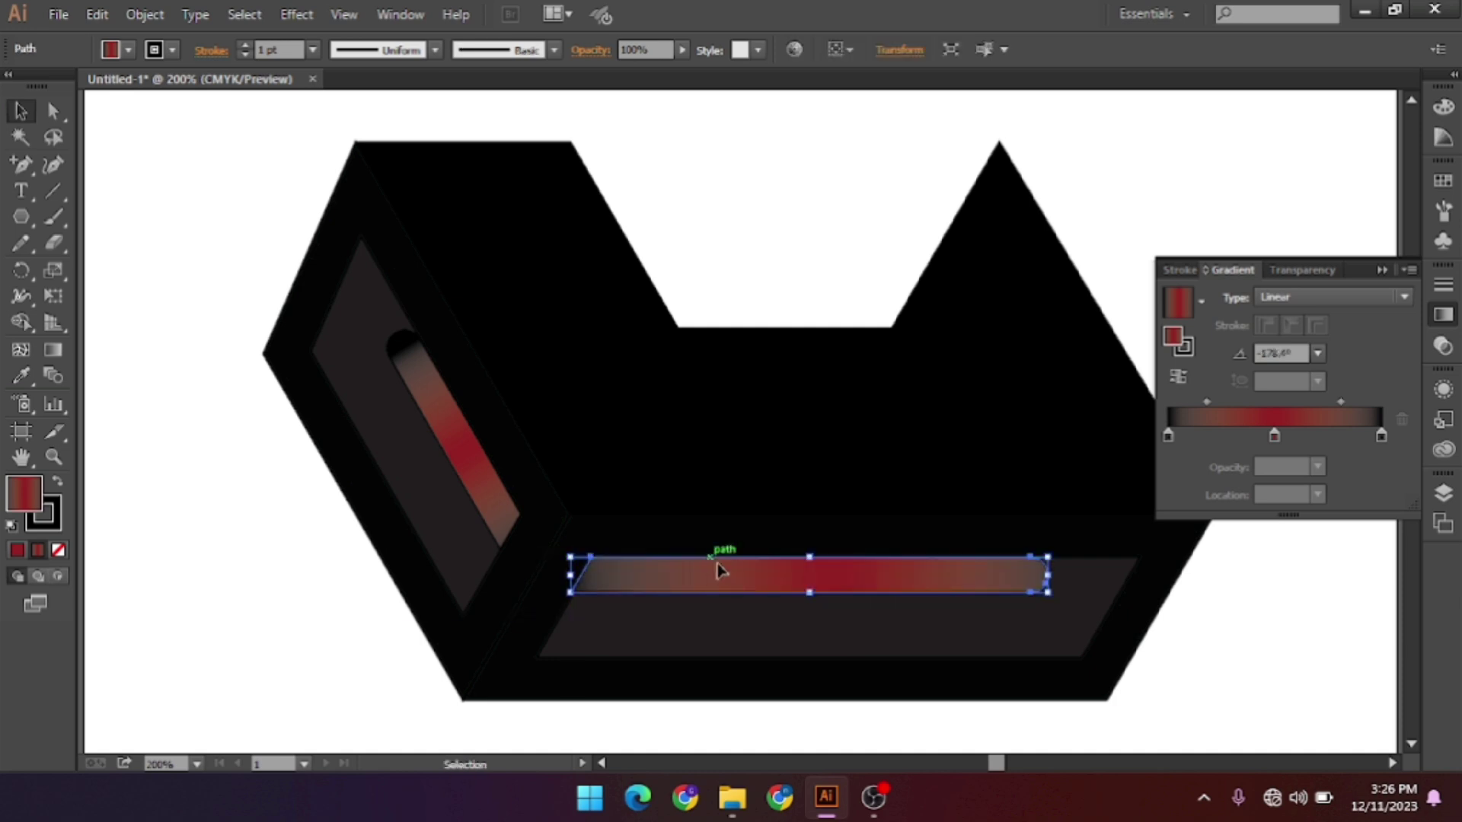
pyautogui.click(470, 560)
pyautogui.click(288, 649)
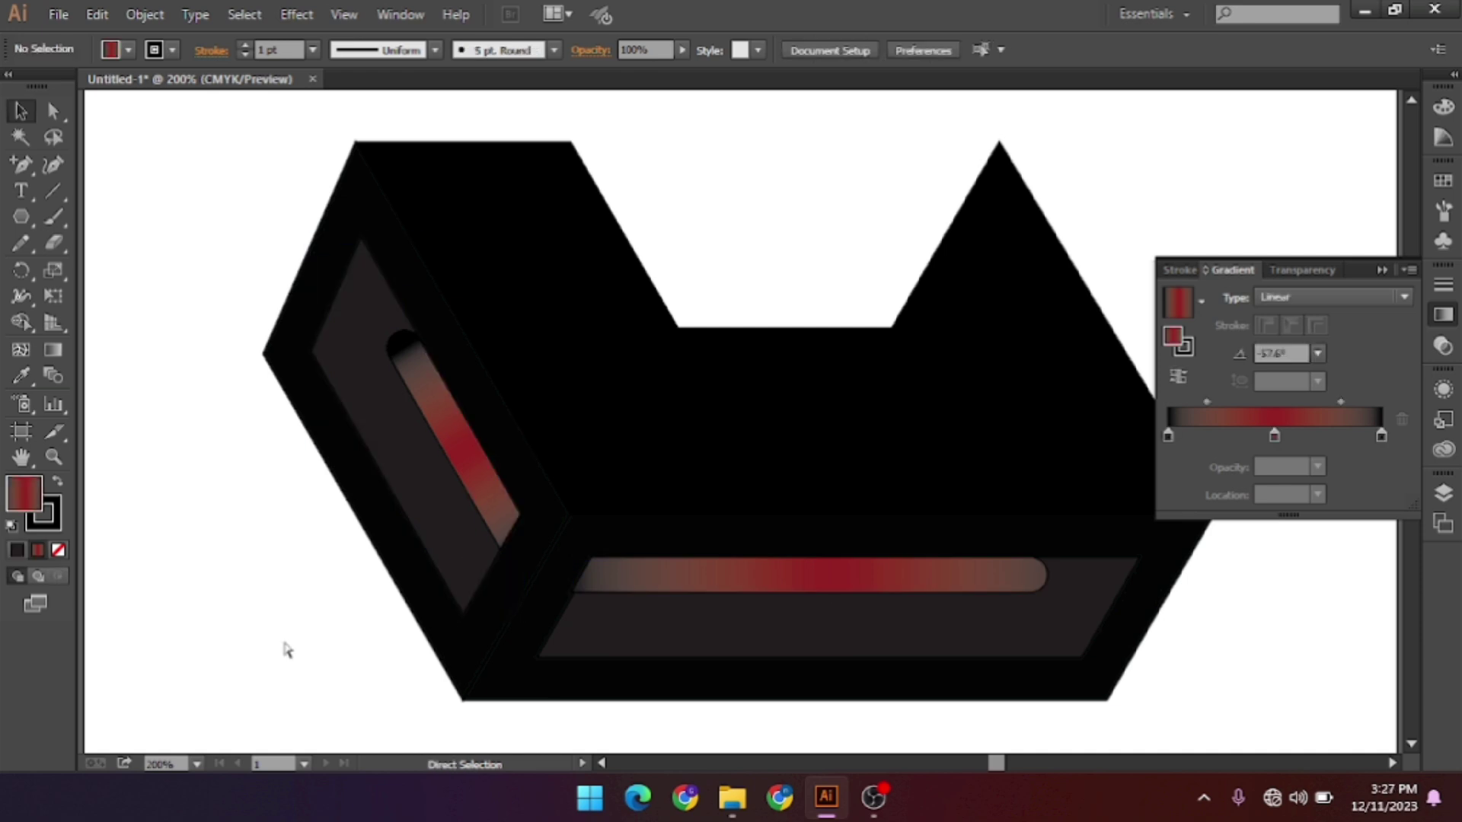
pyautogui.hotkey('ctrl', '-')
pyautogui.hotkey('ctrl', '-')
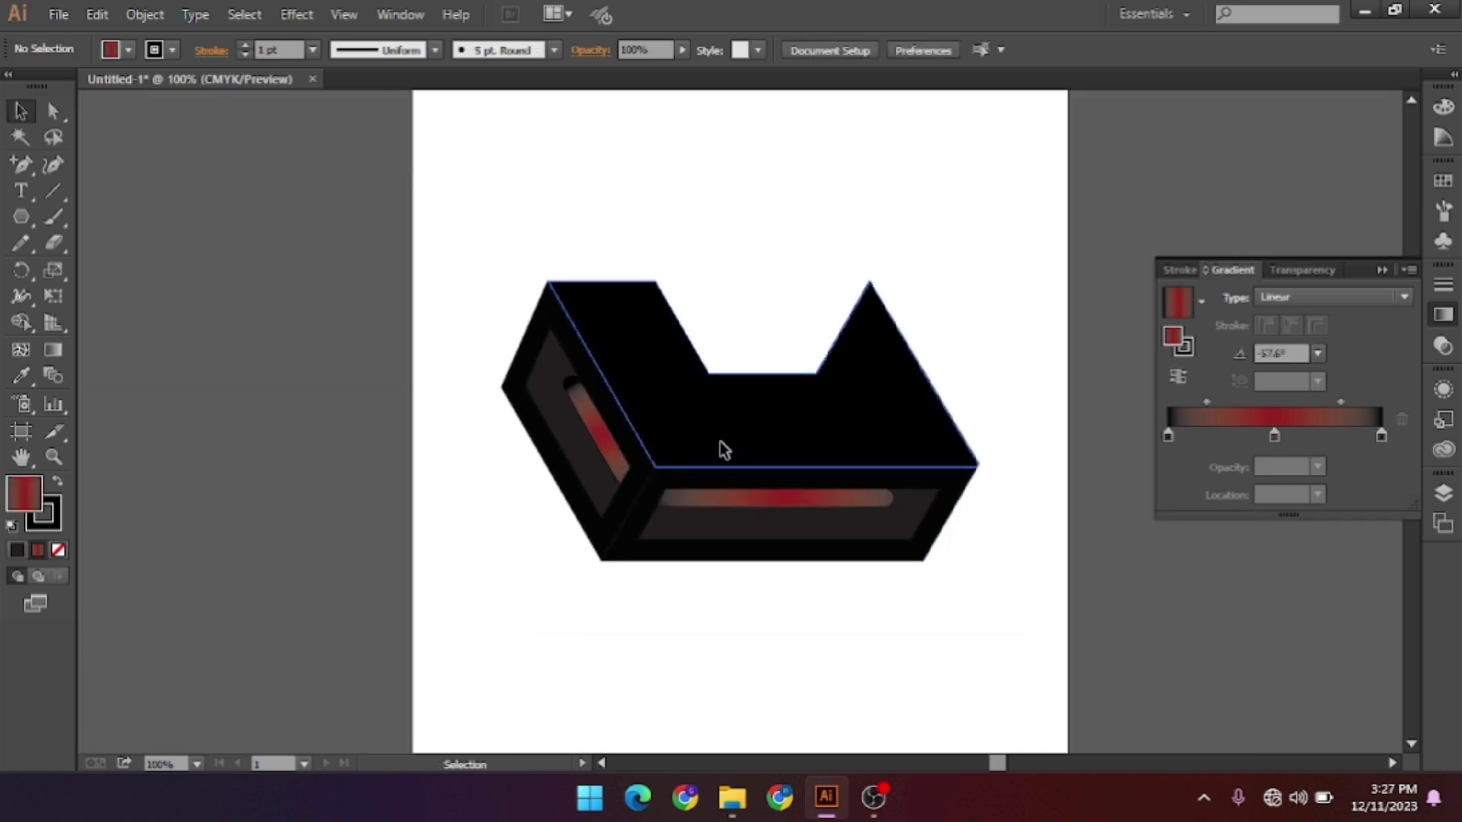
# Fill the top face with a black-white-black gradient angled about -24.3°, highlight near 45%.
pyautogui.click(720, 441)
pyautogui.click(65, 344)
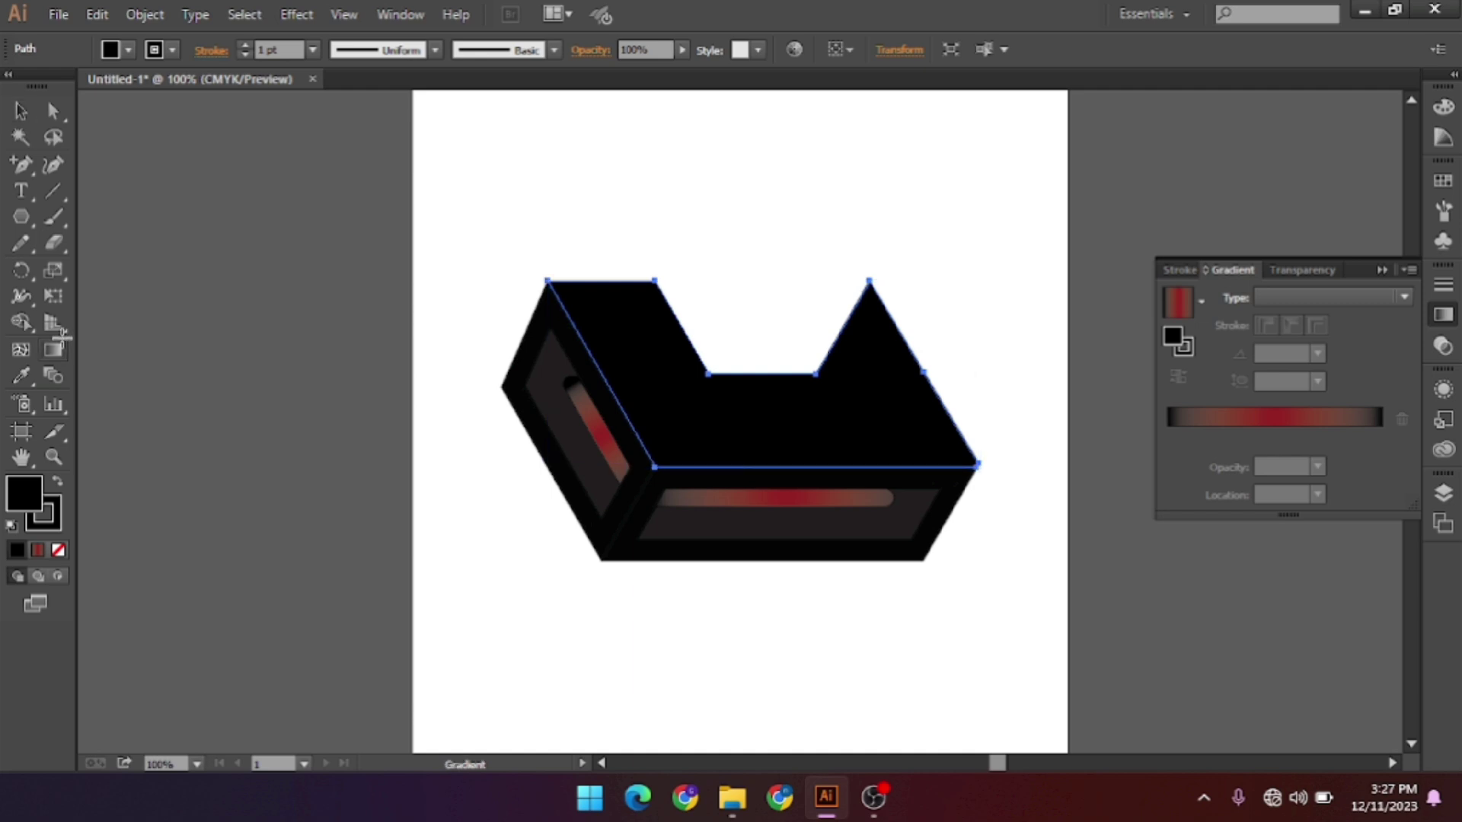
pyautogui.click(1204, 303)
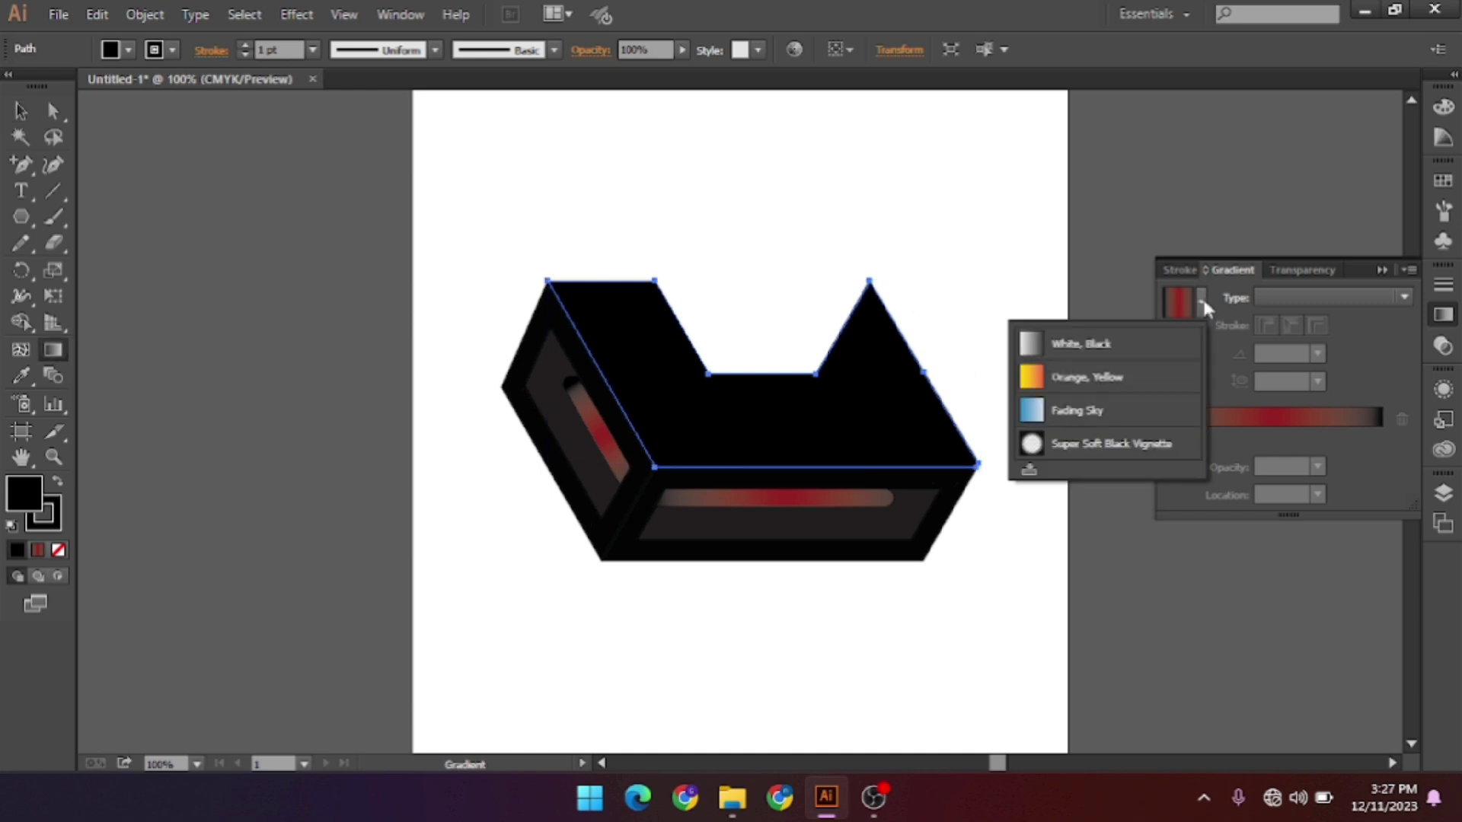
pyautogui.click(1141, 340)
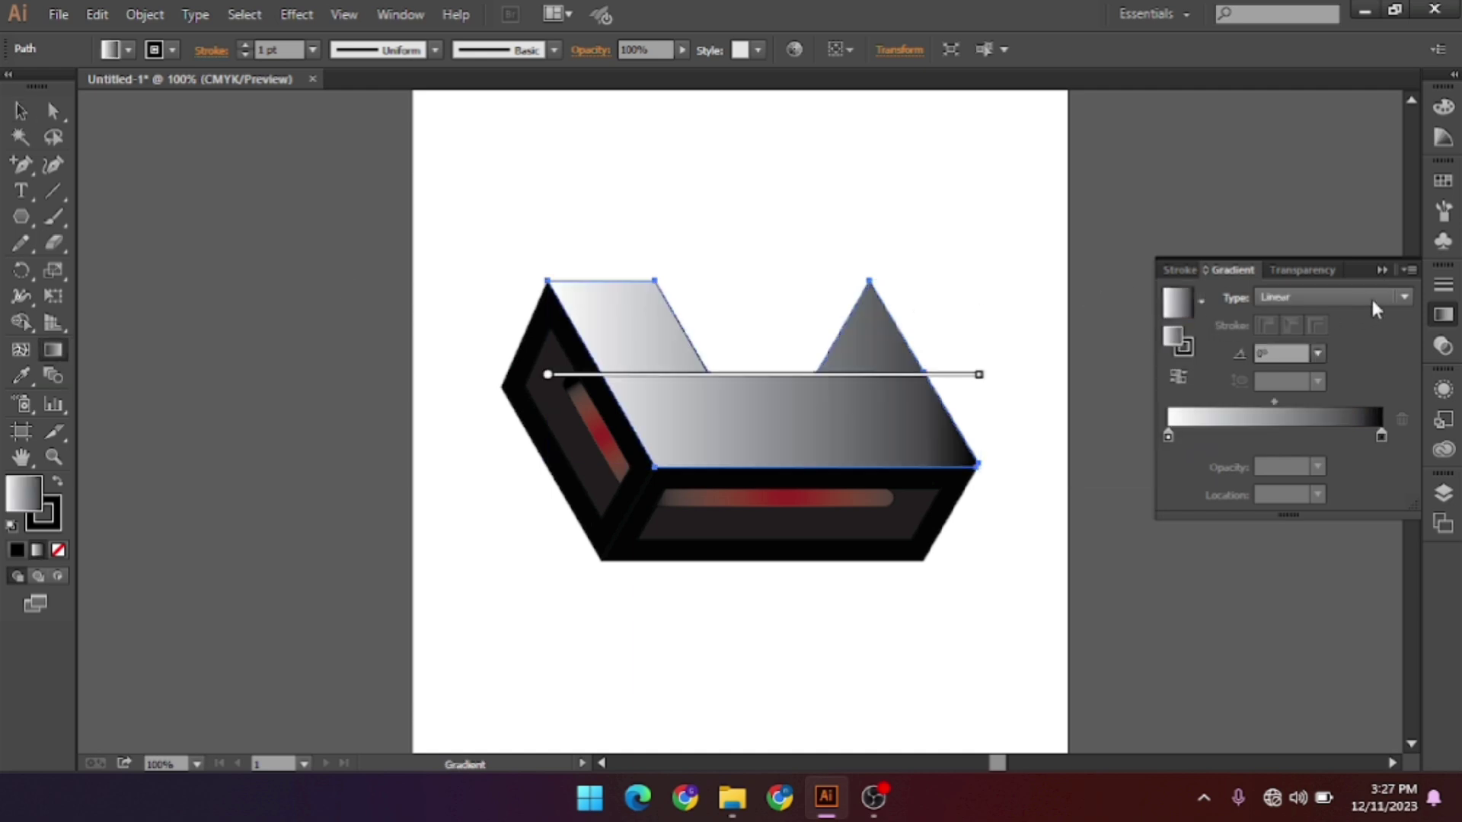
pyautogui.click(1370, 297)
pyautogui.click(1294, 317)
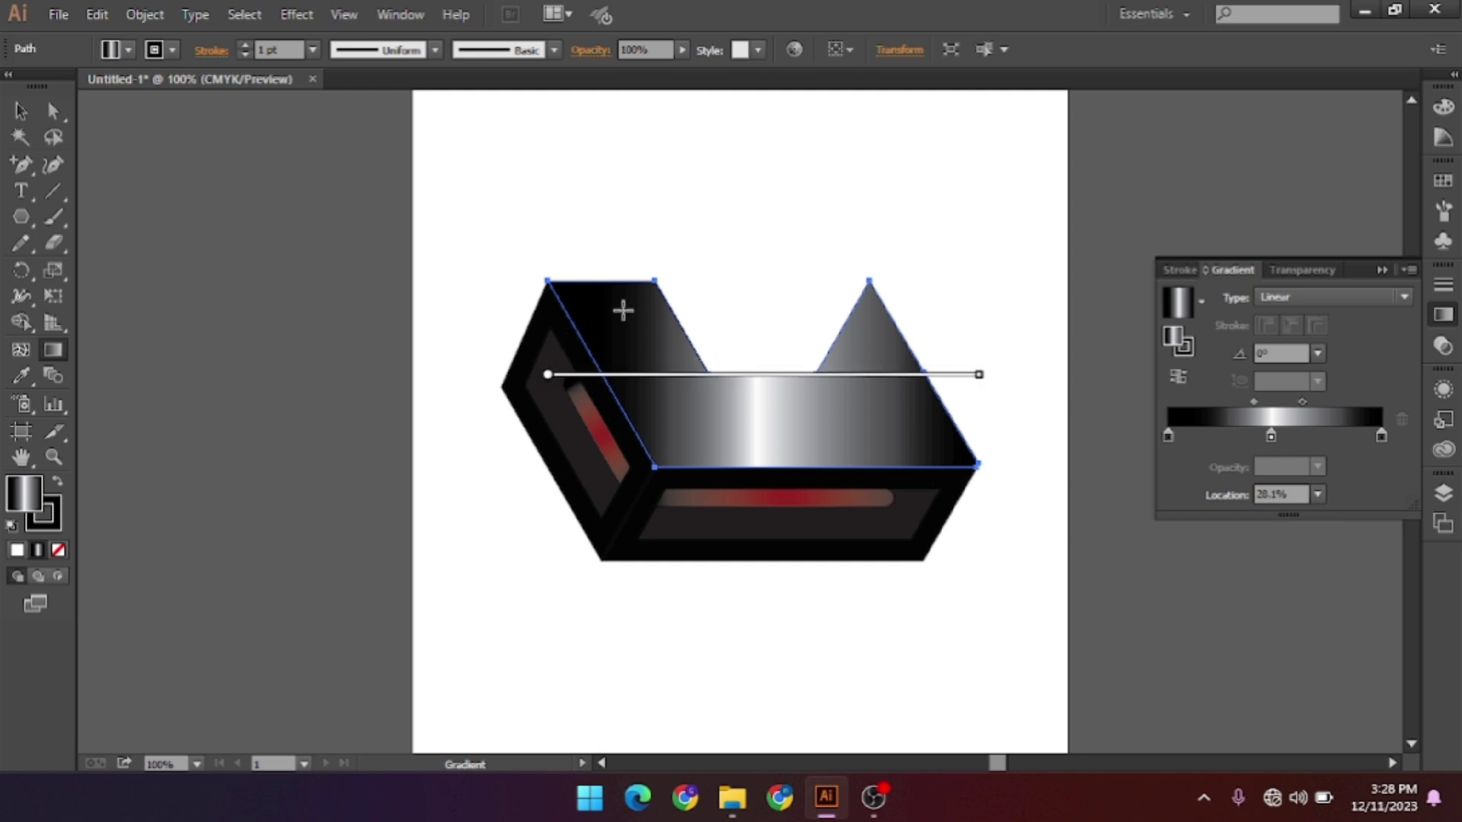
pyautogui.moveTo(623, 310); pyautogui.dragTo(678, 397)
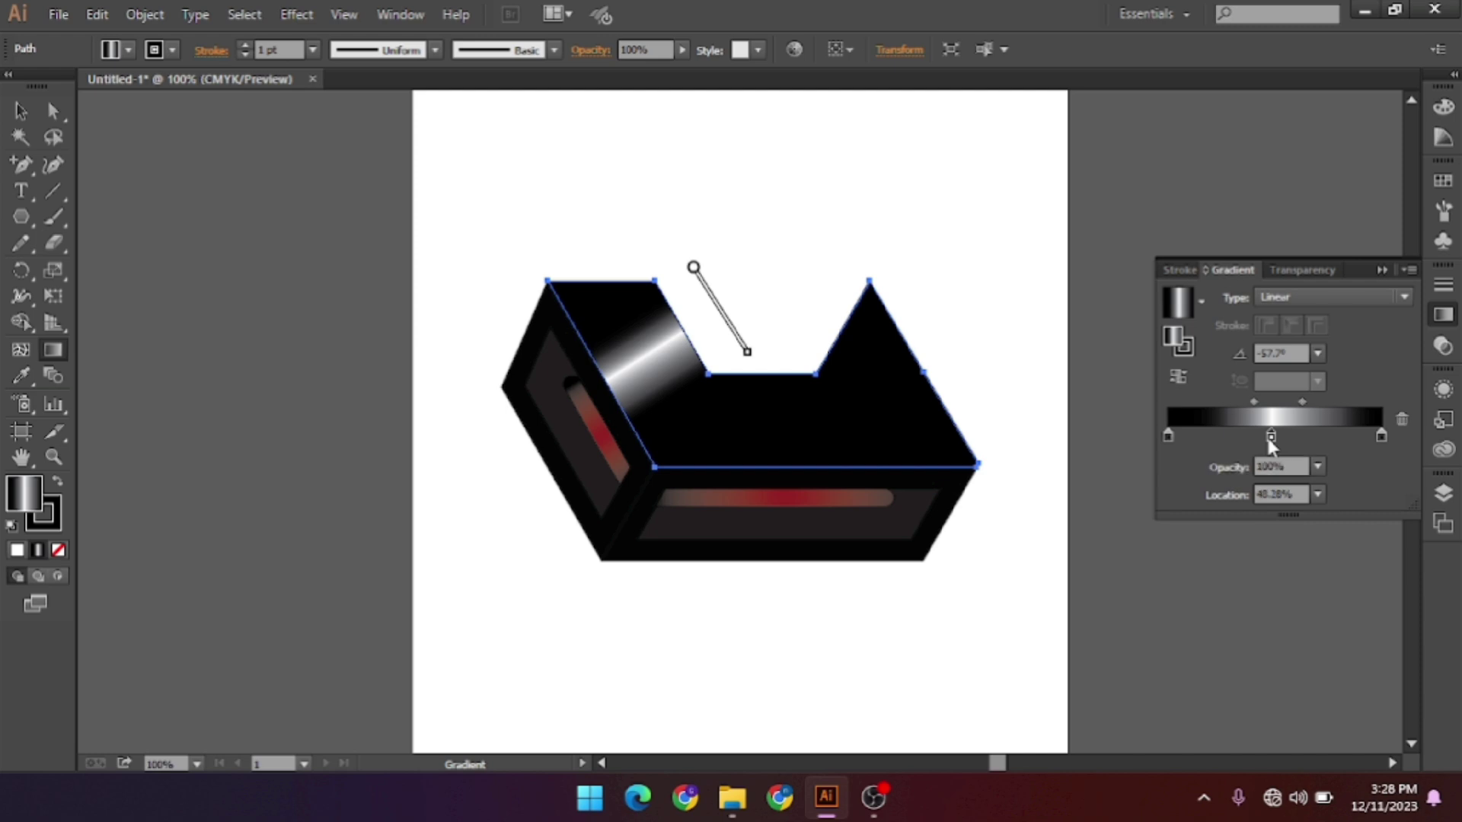
pyautogui.moveTo(1268, 437); pyautogui.dragTo(1262, 438)
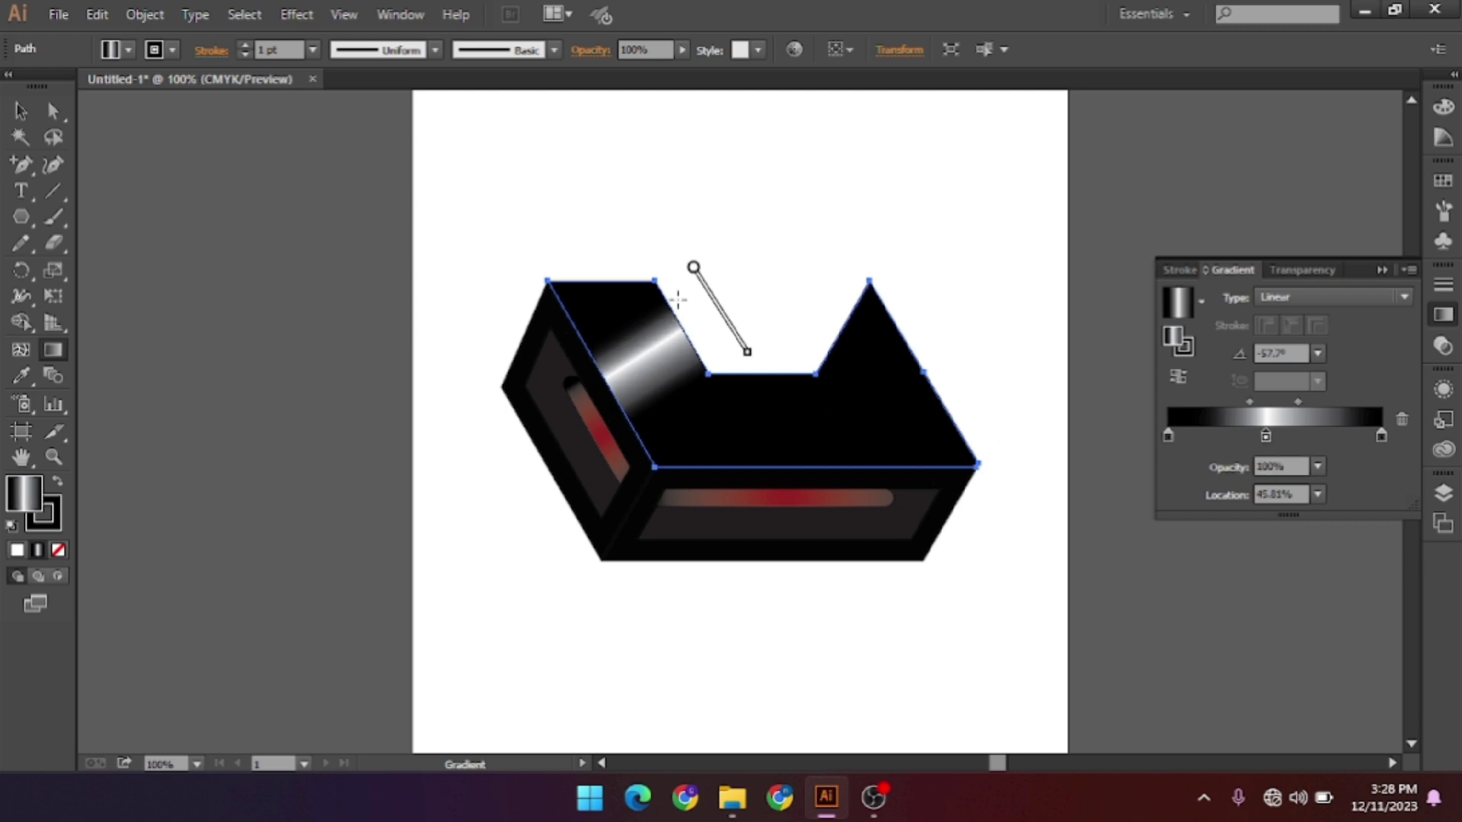
pyautogui.moveTo(669, 327); pyautogui.dragTo(925, 456)
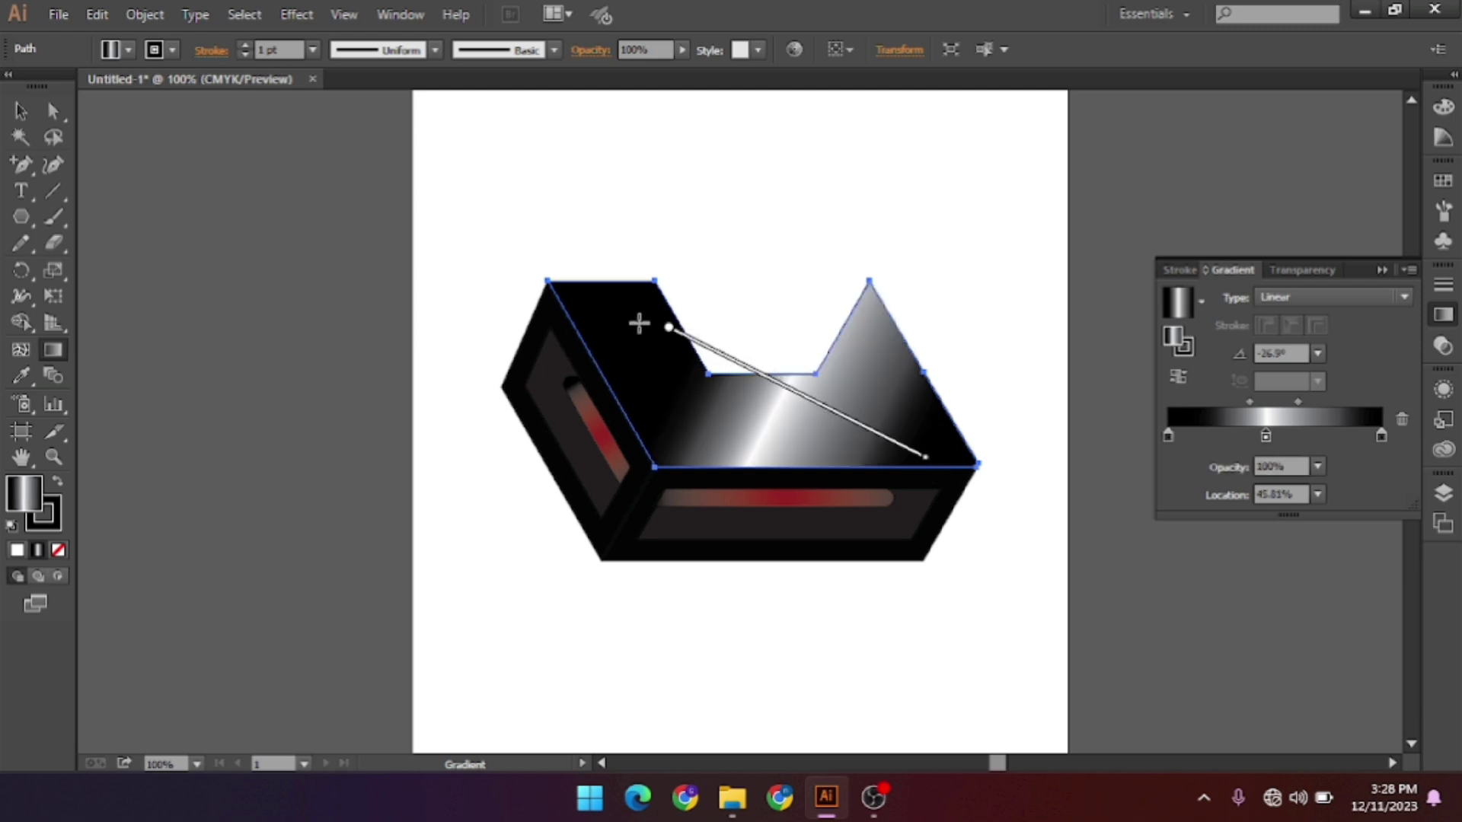
pyautogui.moveTo(535, 272); pyautogui.dragTo(951, 458)
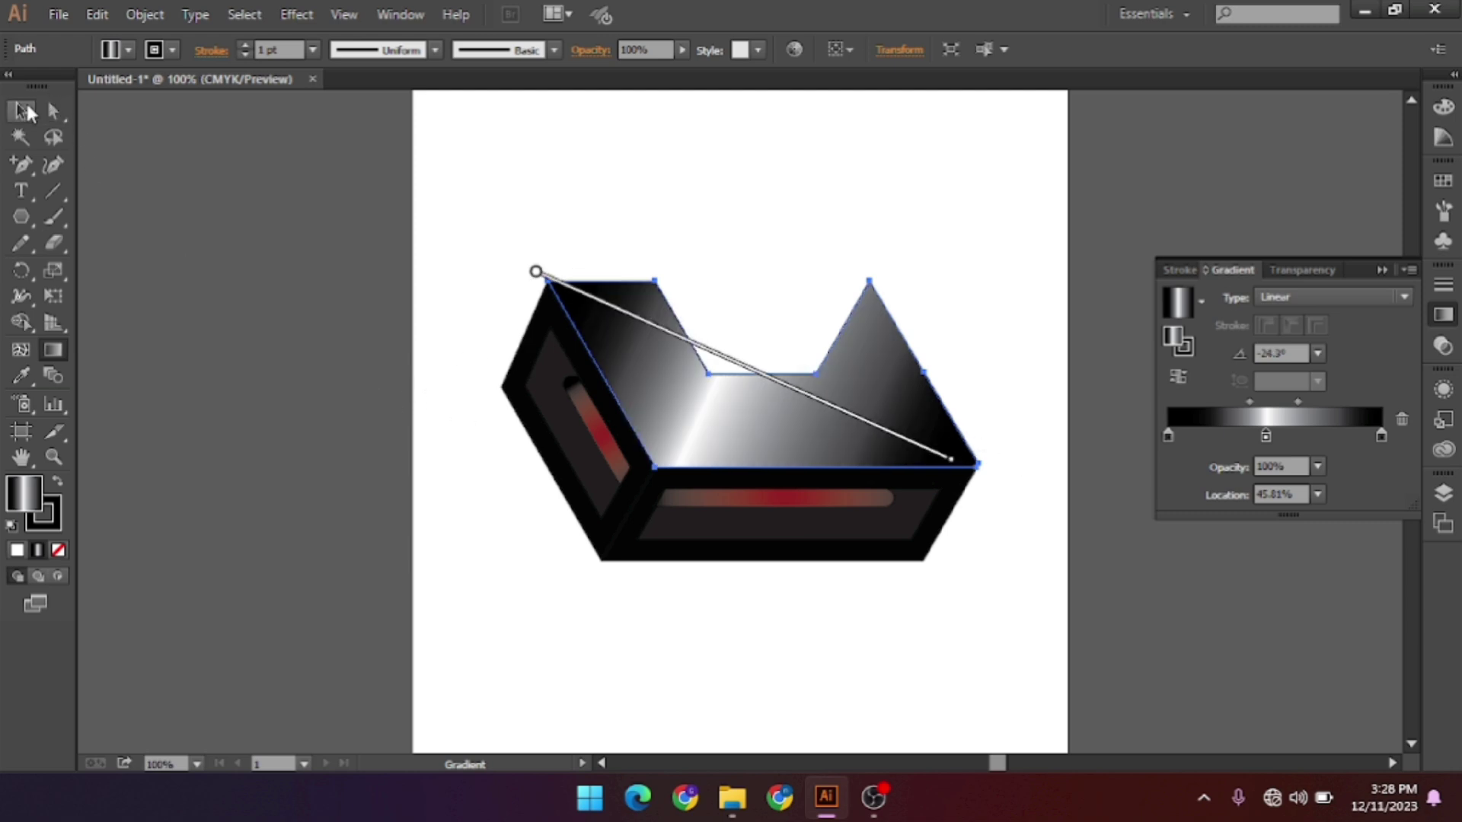
pyautogui.click(23, 111)
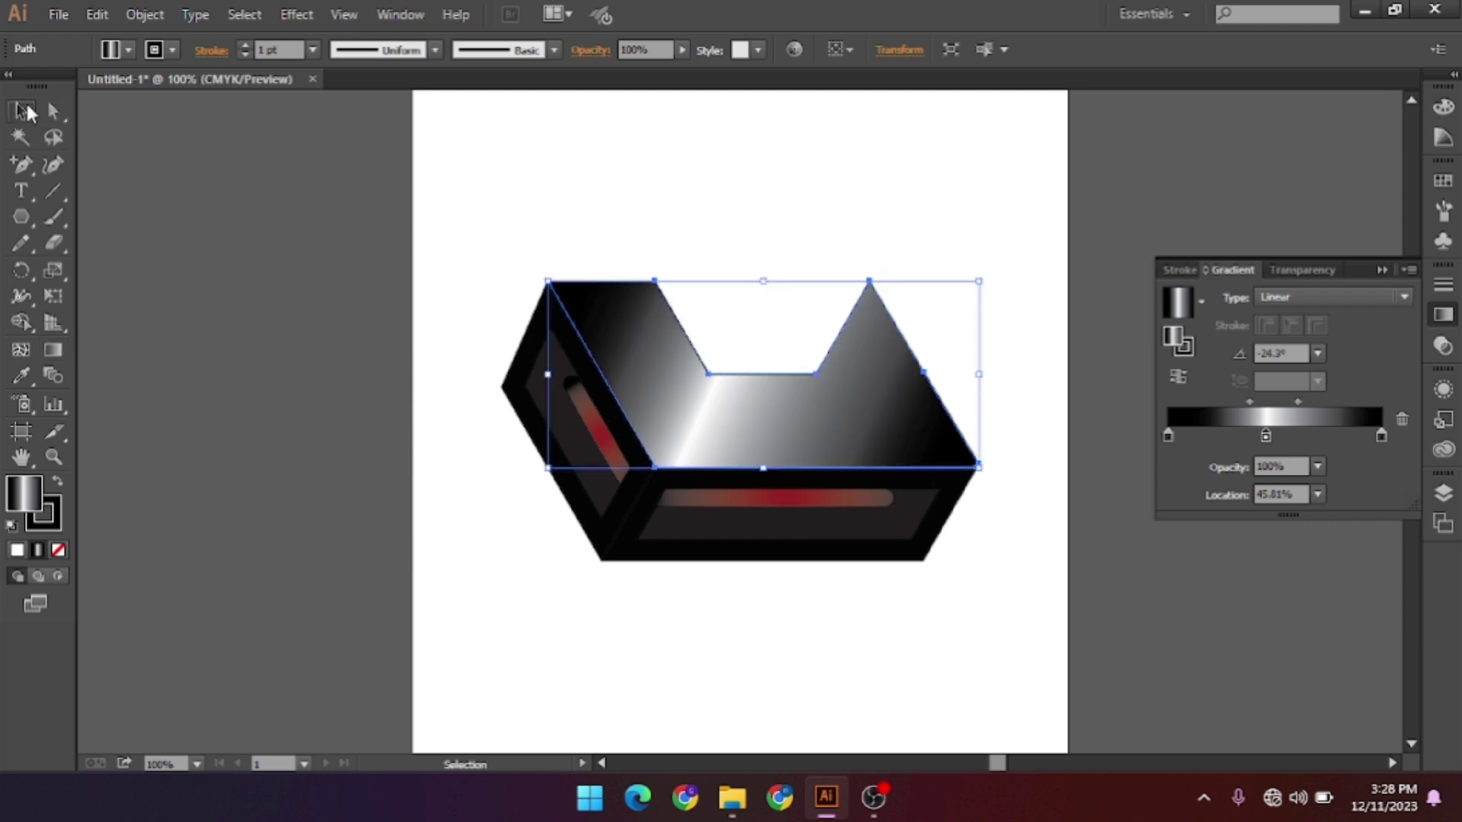
# Select all the logo pieces and make a 120° rotated copy.
pyautogui.click(521, 377)
pyautogui.click(767, 568)
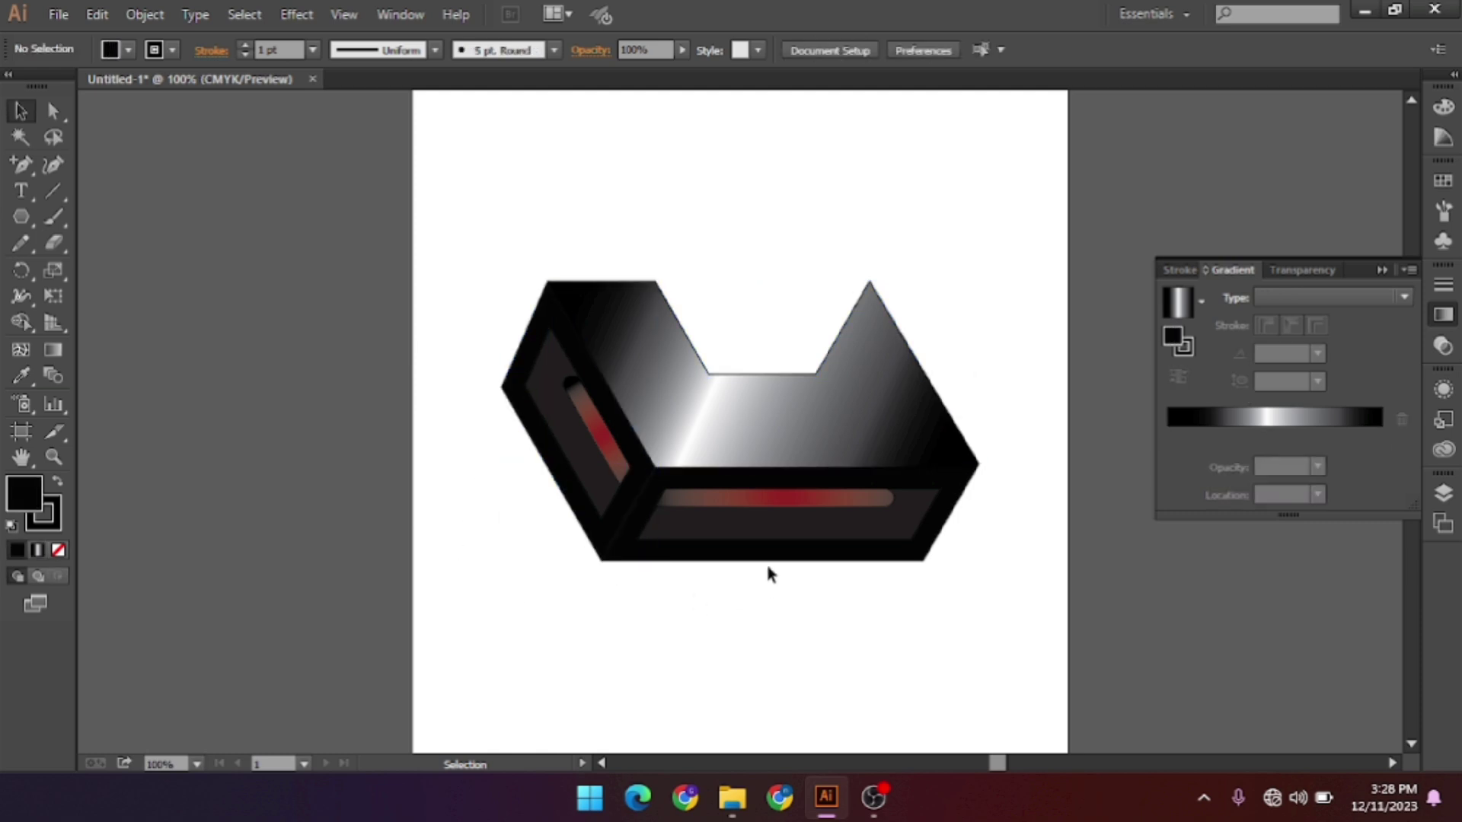
pyautogui.moveTo(505, 151); pyautogui.dragTo(986, 550)
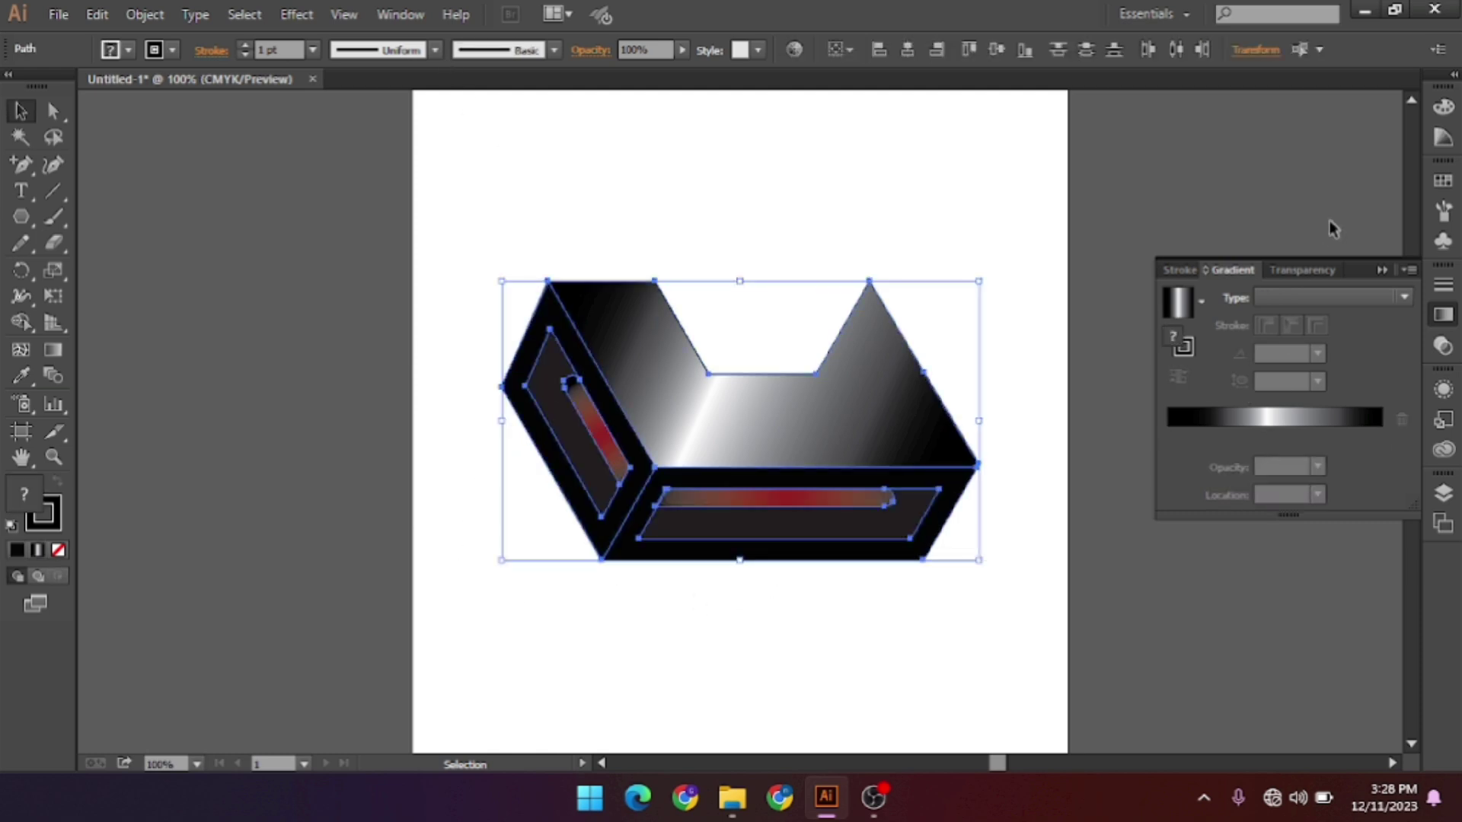
pyautogui.click(1382, 270)
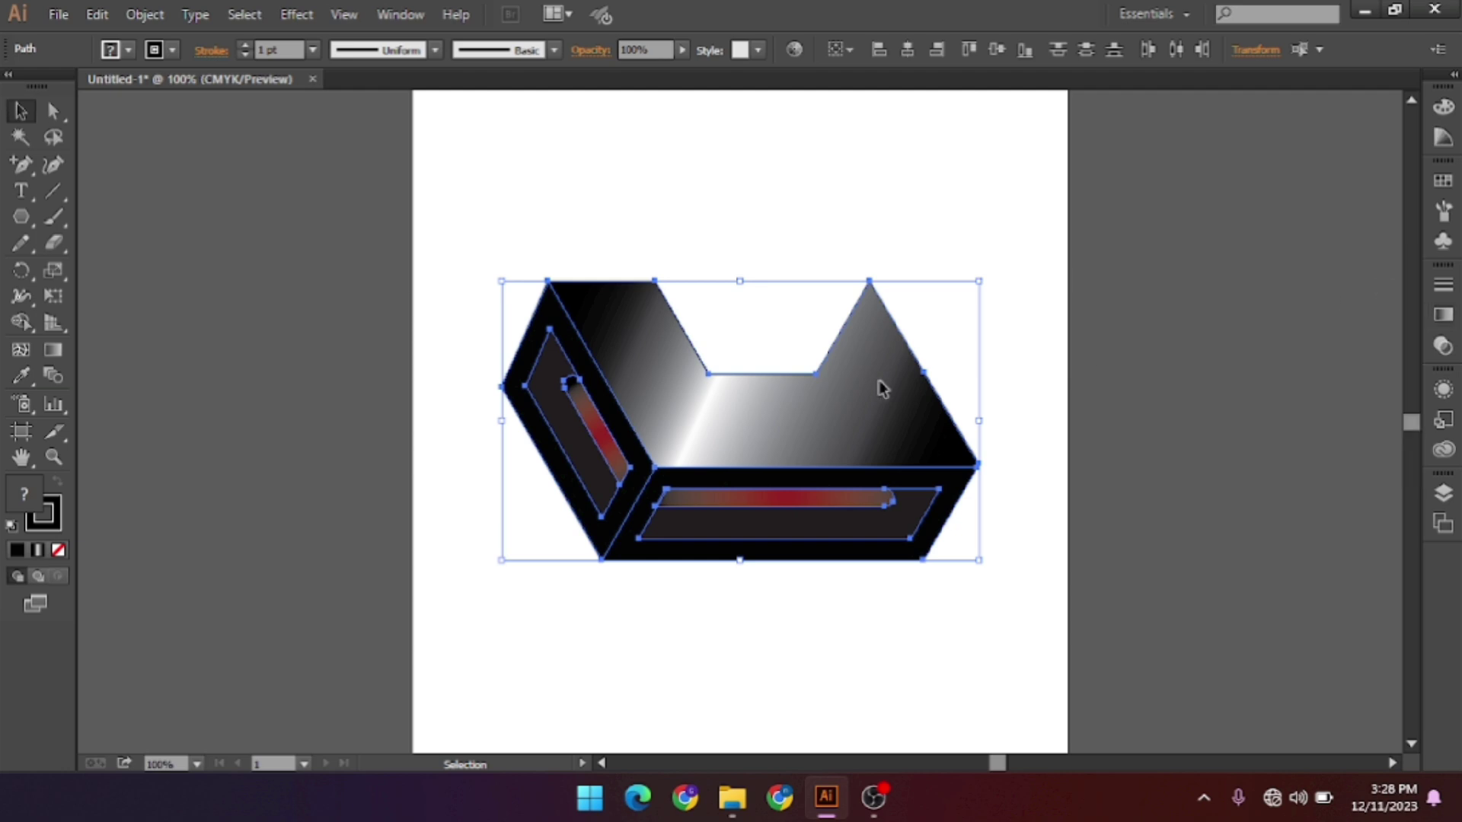
pyautogui.rightClick(758, 405)
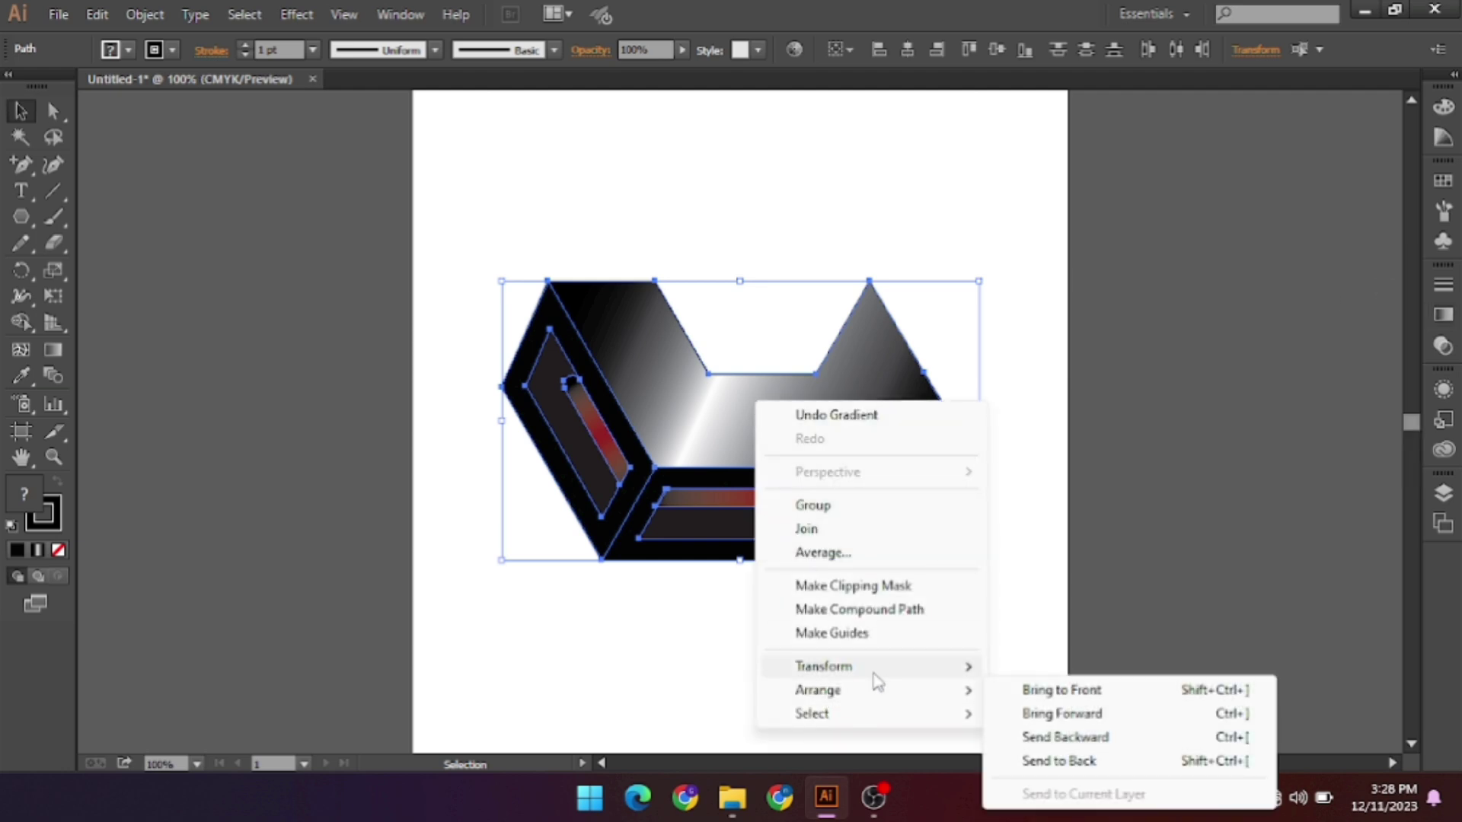
pyautogui.moveTo(824, 665)
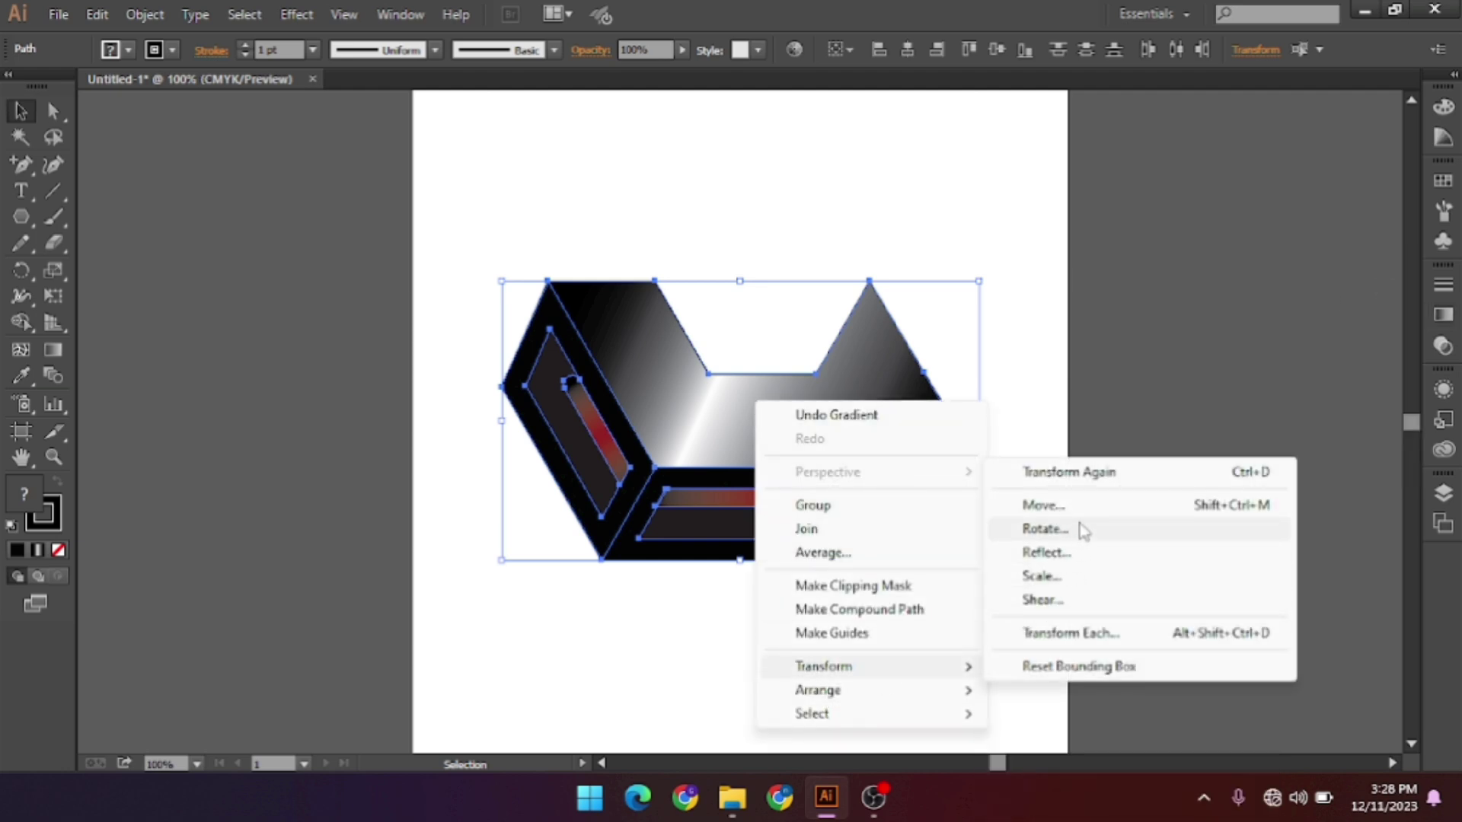
pyautogui.click(1077, 527)
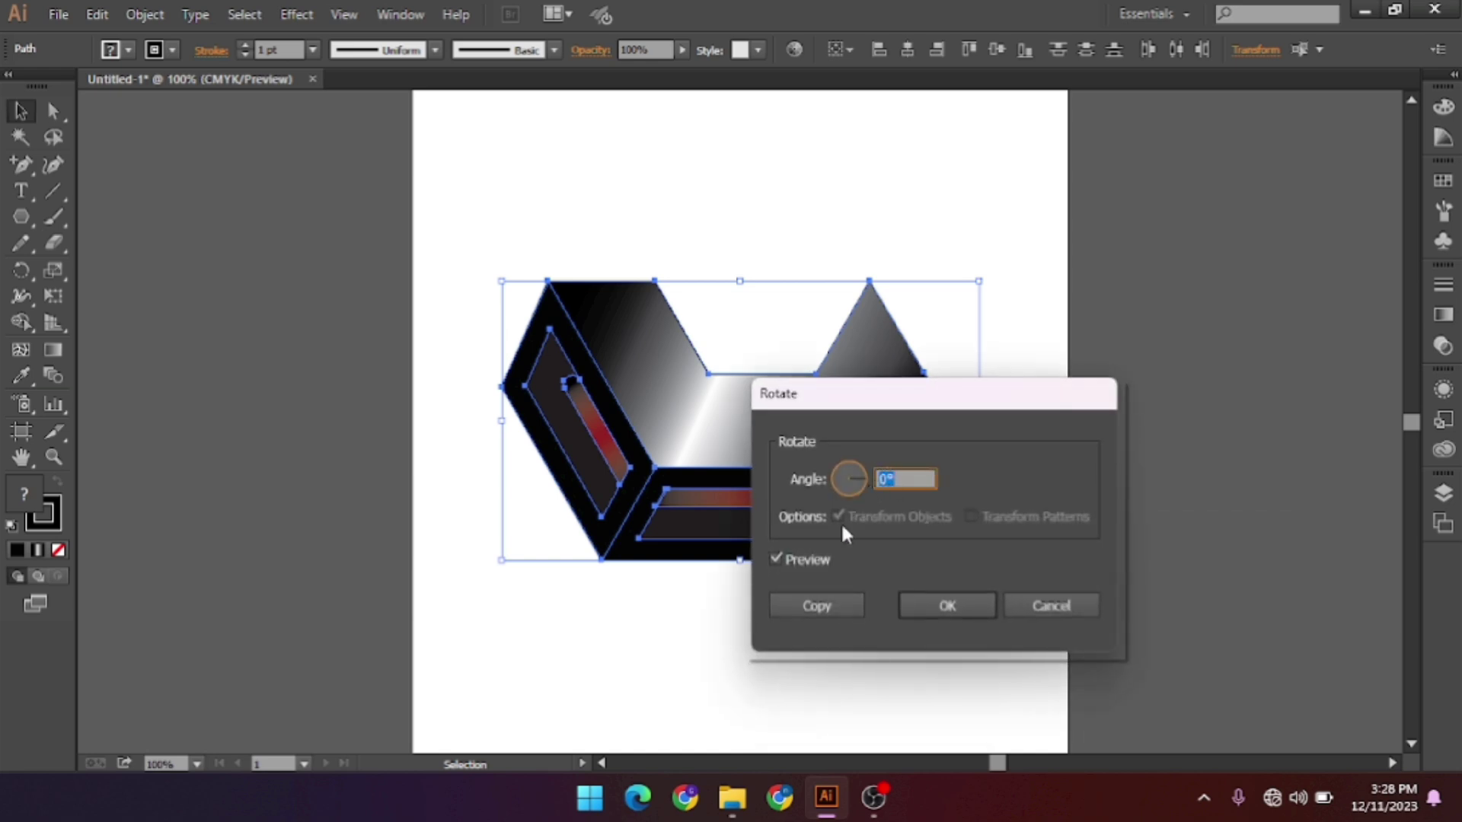
pyautogui.write('120')
pyautogui.click(799, 606)
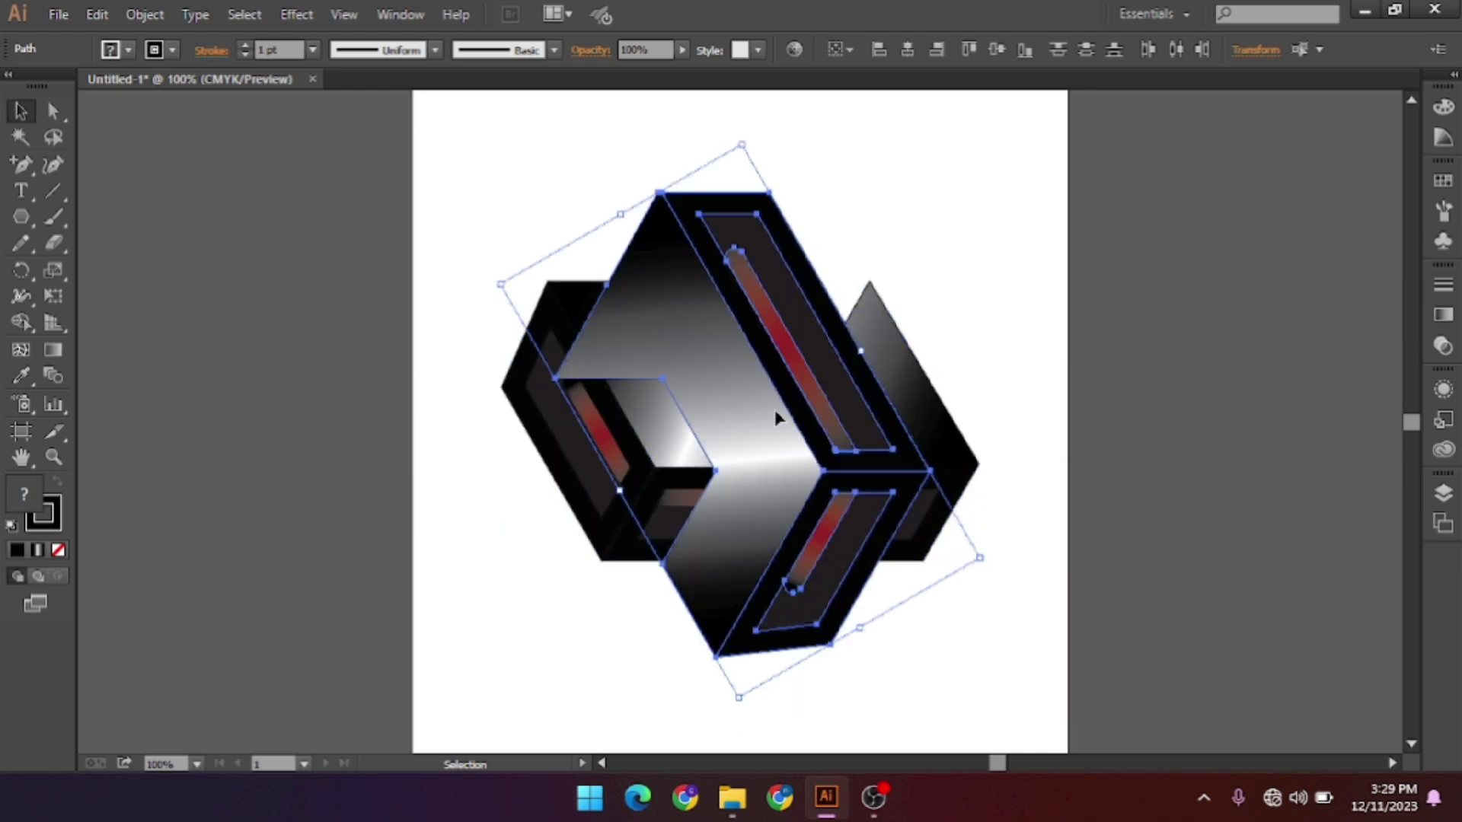
# Move the rotated copy up, nudge it down three steps into the knot, and zoom out.
pyautogui.moveTo(784, 440); pyautogui.dragTo(779, 156)
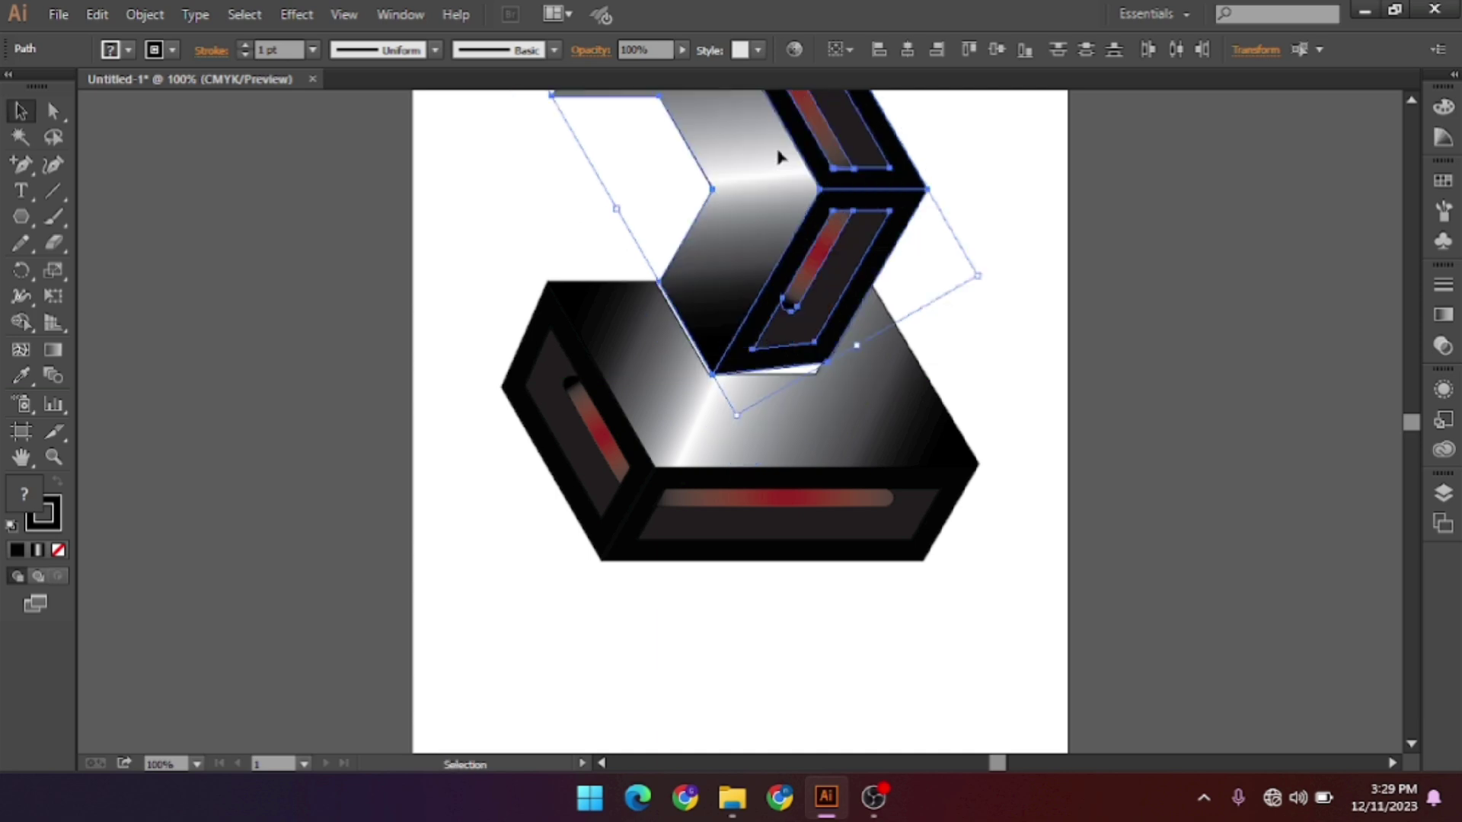
pyautogui.press('Down')
pyautogui.press('Down')
pyautogui.press('Down')
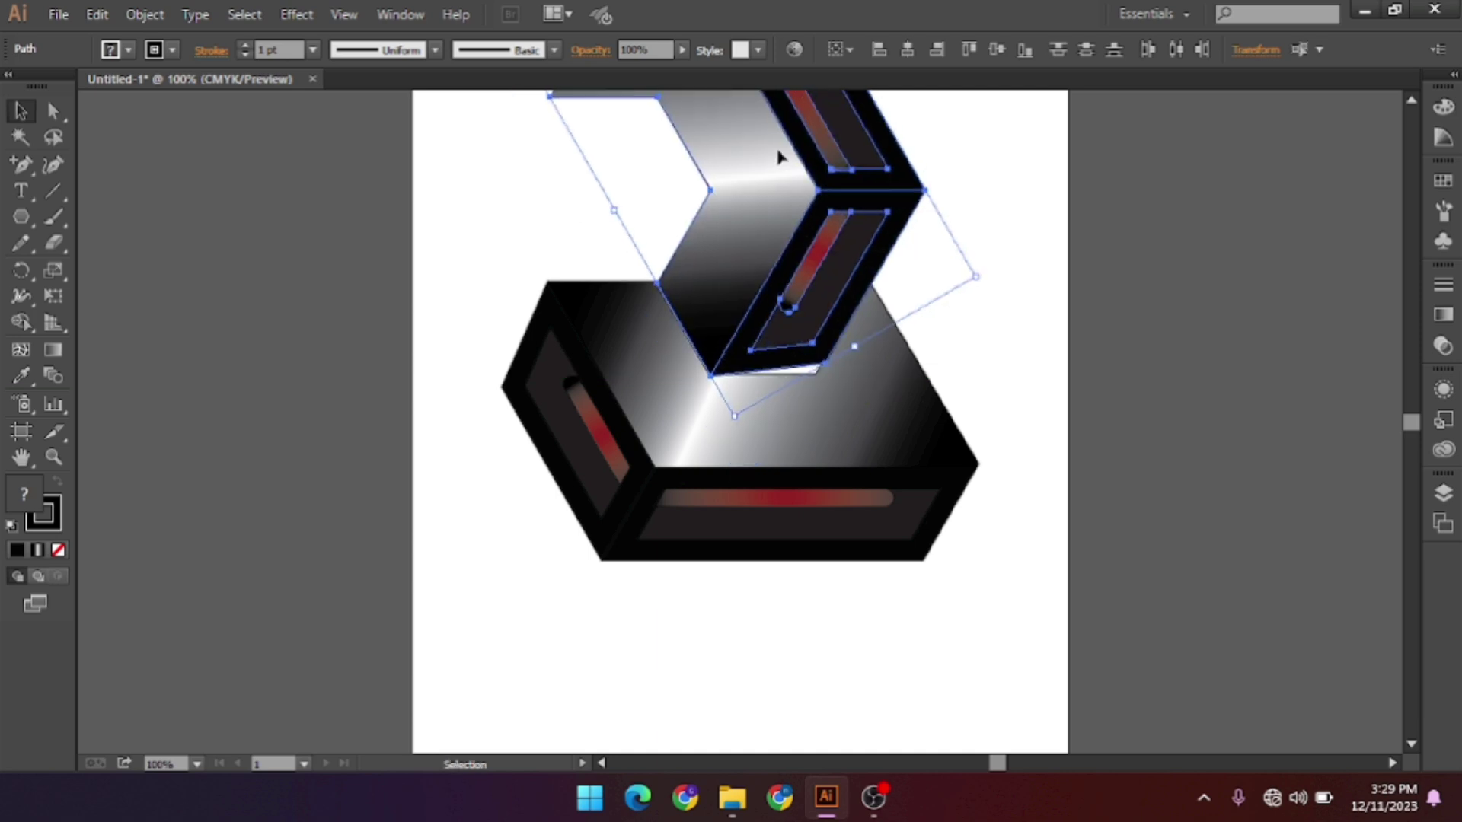
pyautogui.press('Down')
pyautogui.press('Down')
pyautogui.press('Down')
pyautogui.press('Down')
pyautogui.press('Down')
pyautogui.press('Down')
pyautogui.press('Down')
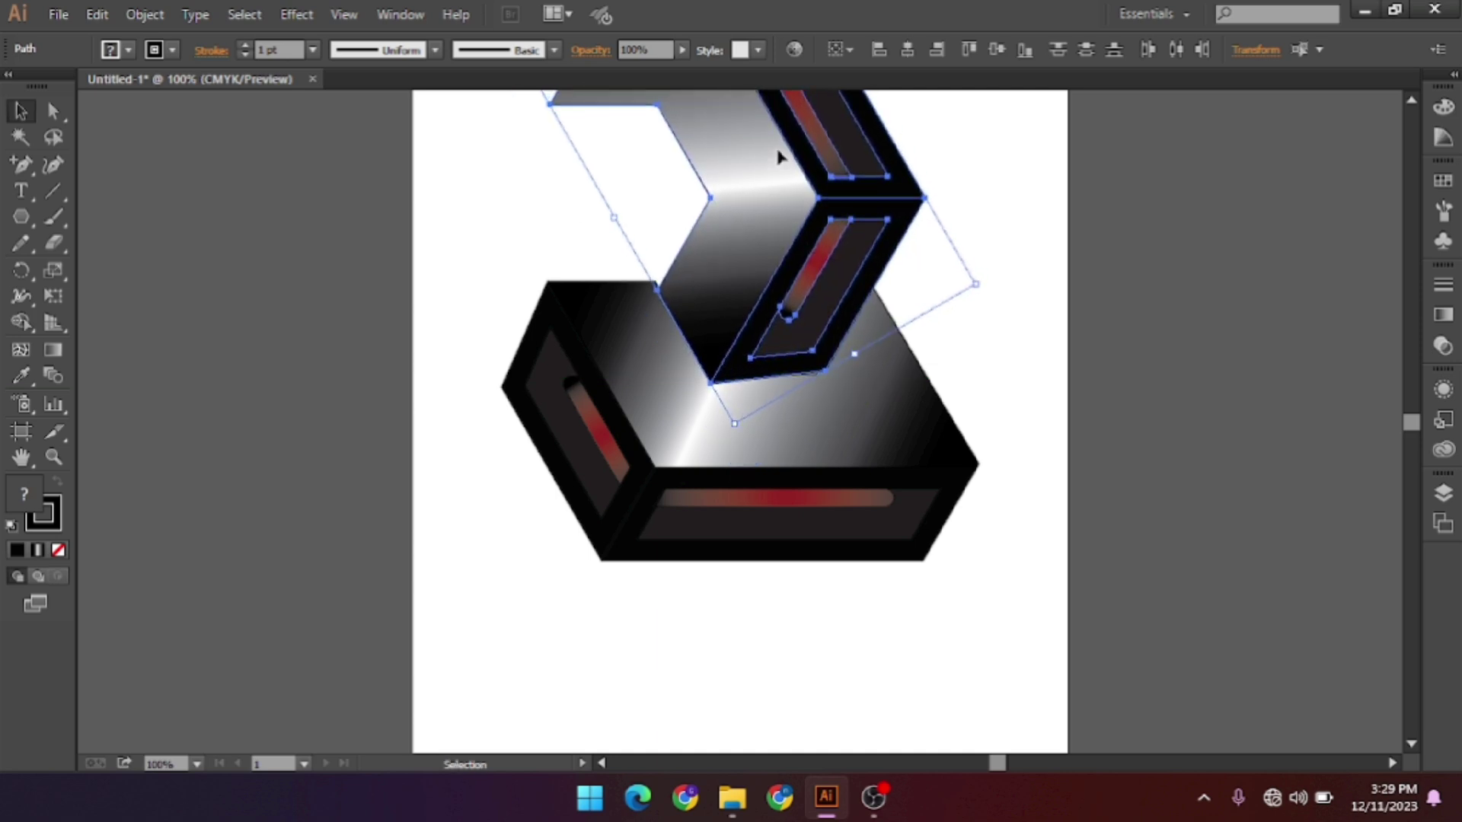
pyautogui.press('Down')
pyautogui.hotkey('ctrl', 'shift', 'a')
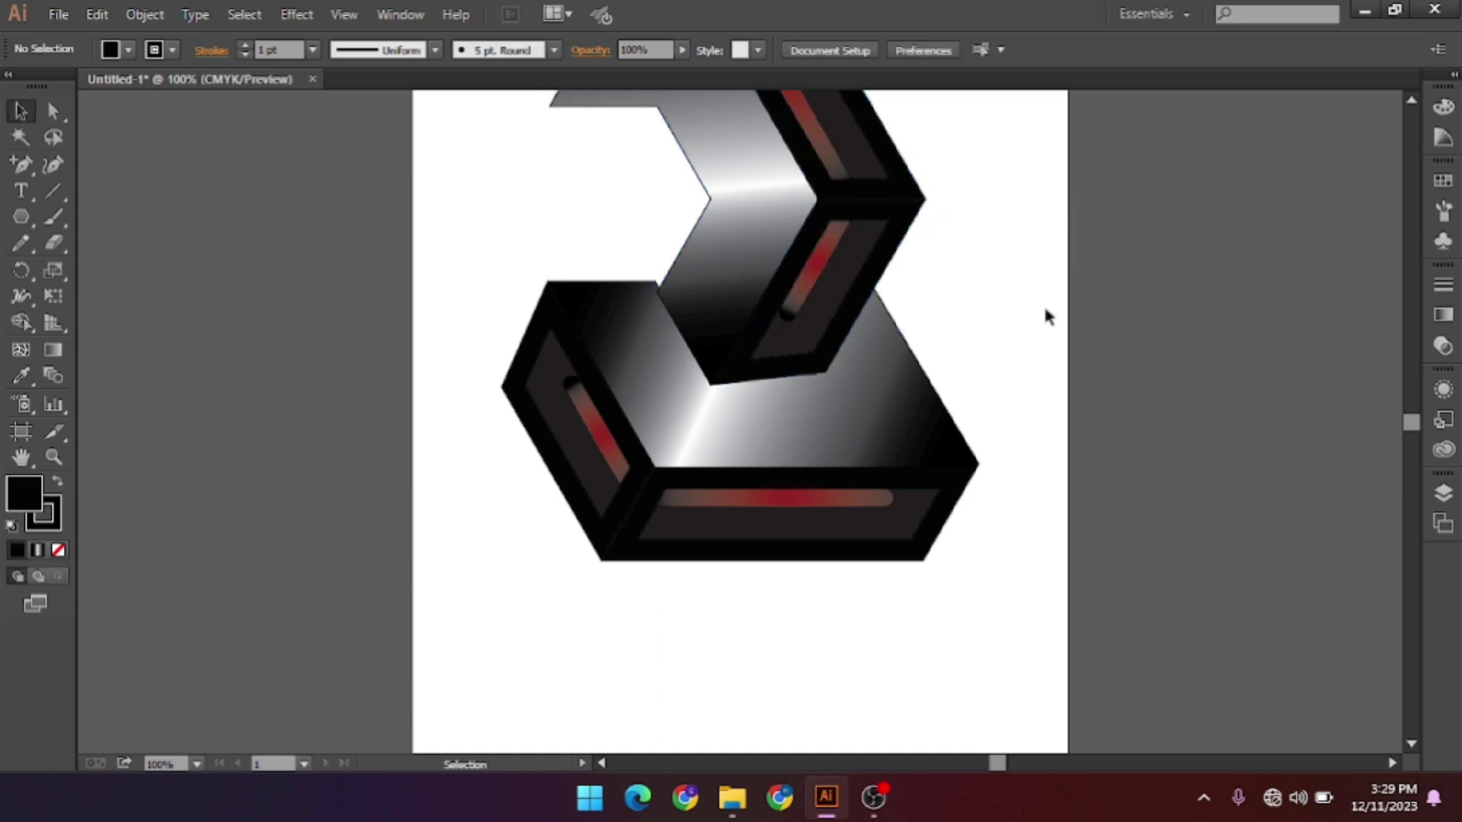
pyautogui.hotkey('ctrl', '-')
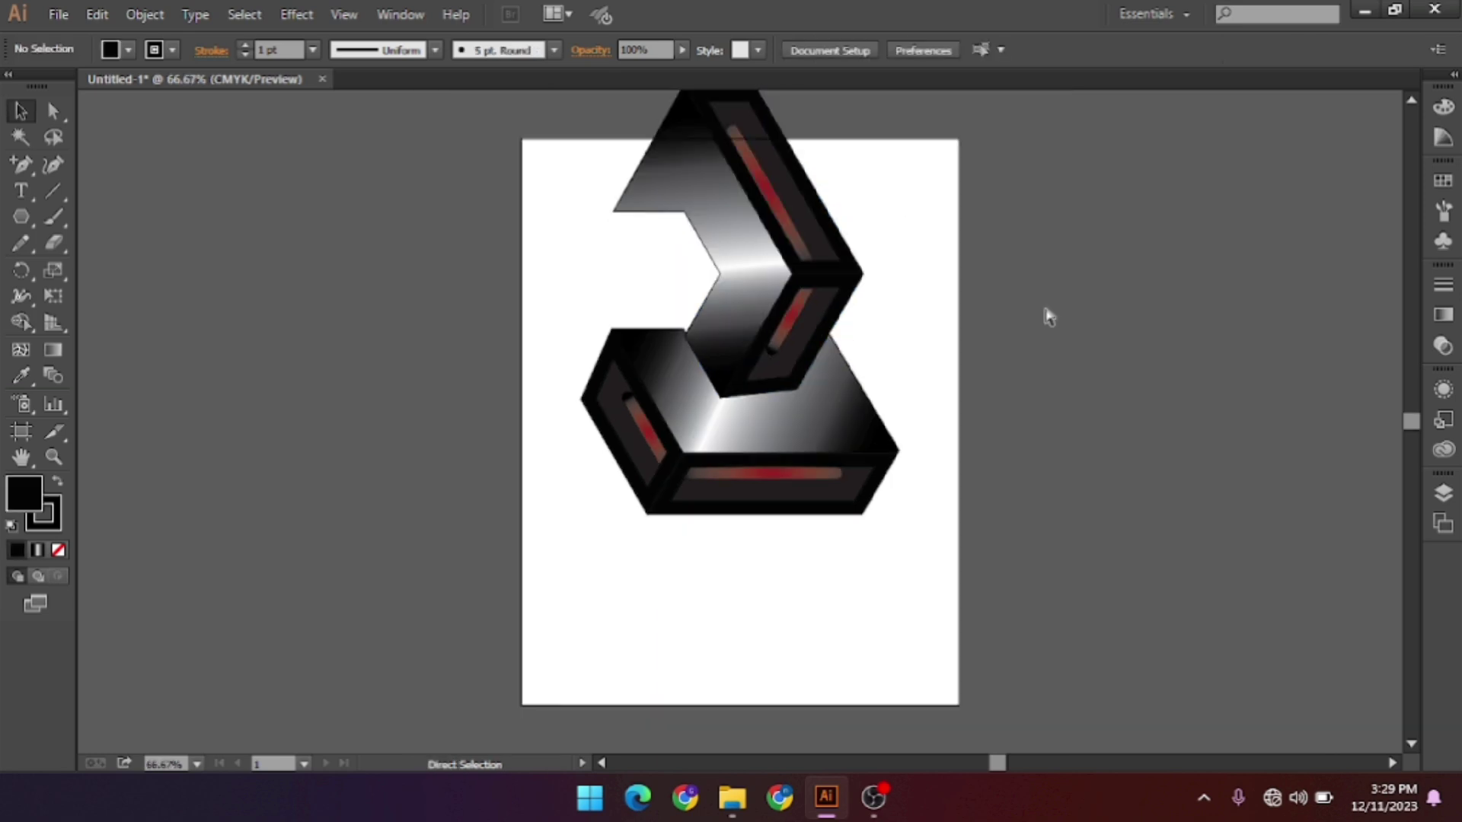
pyautogui.hotkey('ctrl', '-')
# Scale the whole artwork down and select all paths of the lower piece.
pyautogui.hotkey('ctrl', 'a')
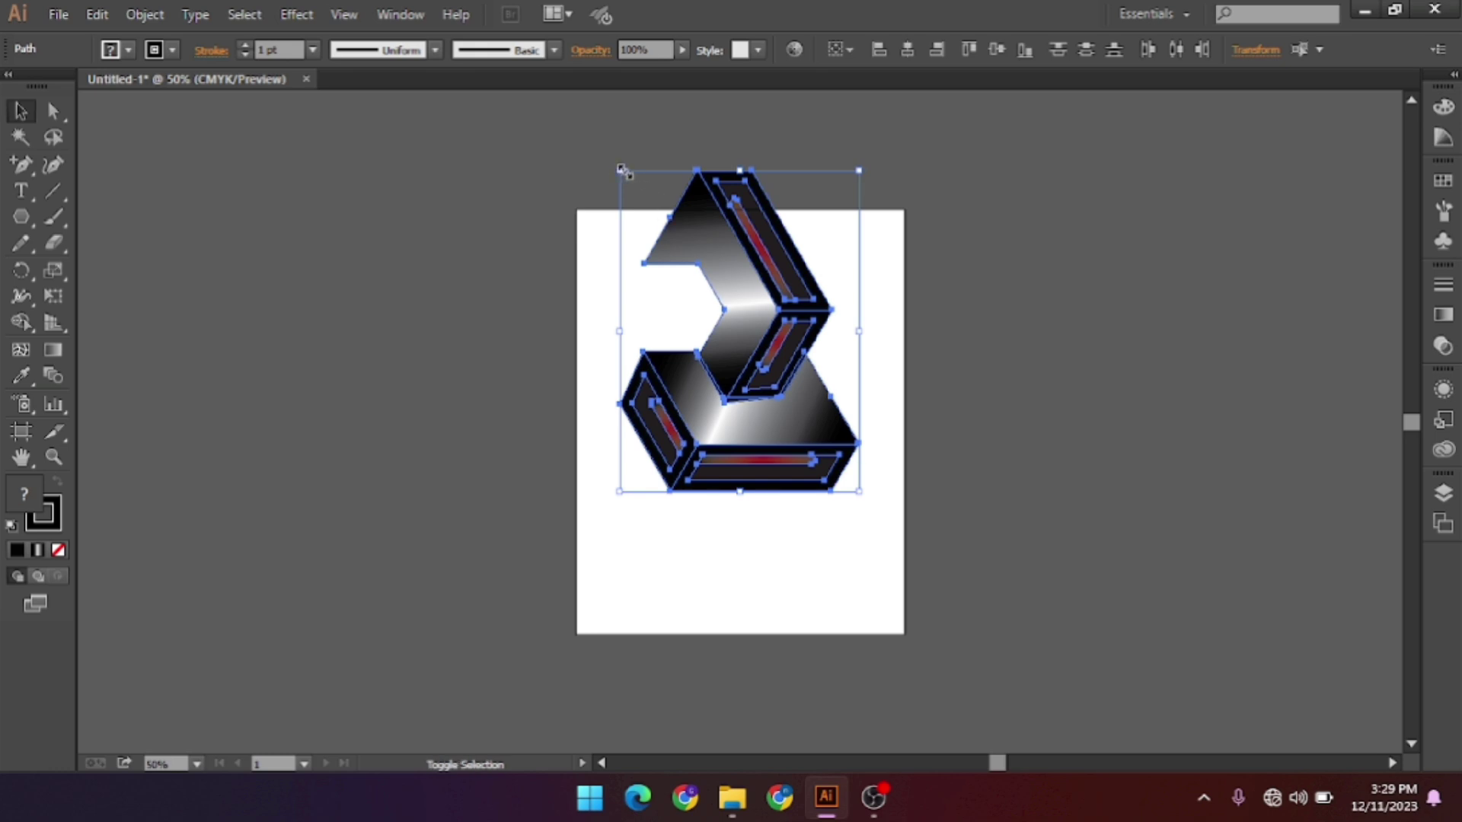
pyautogui.moveTo(617, 172); pyautogui.dragTo(652, 255)
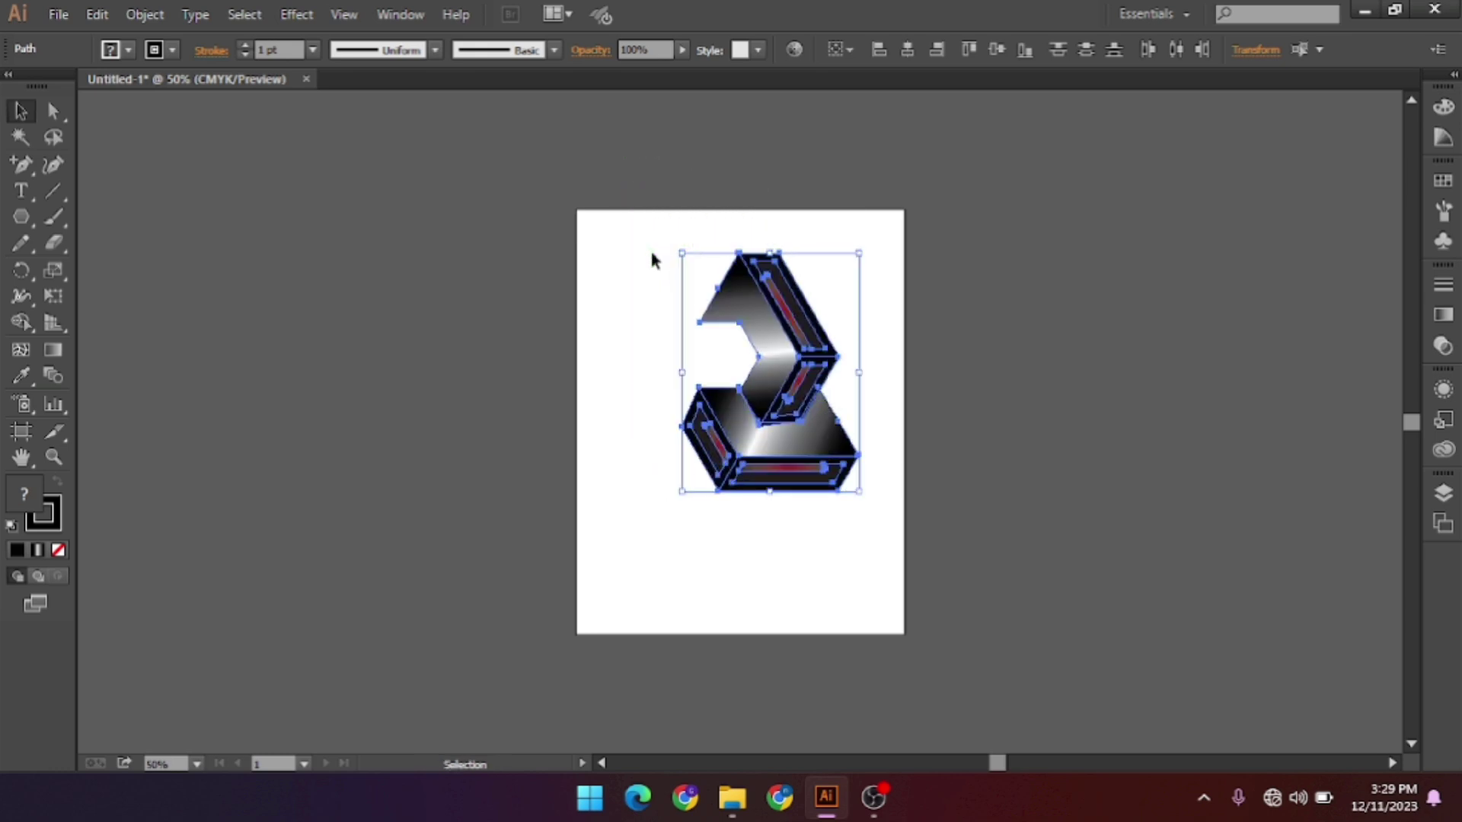
pyautogui.click(722, 647)
pyautogui.click(760, 373)
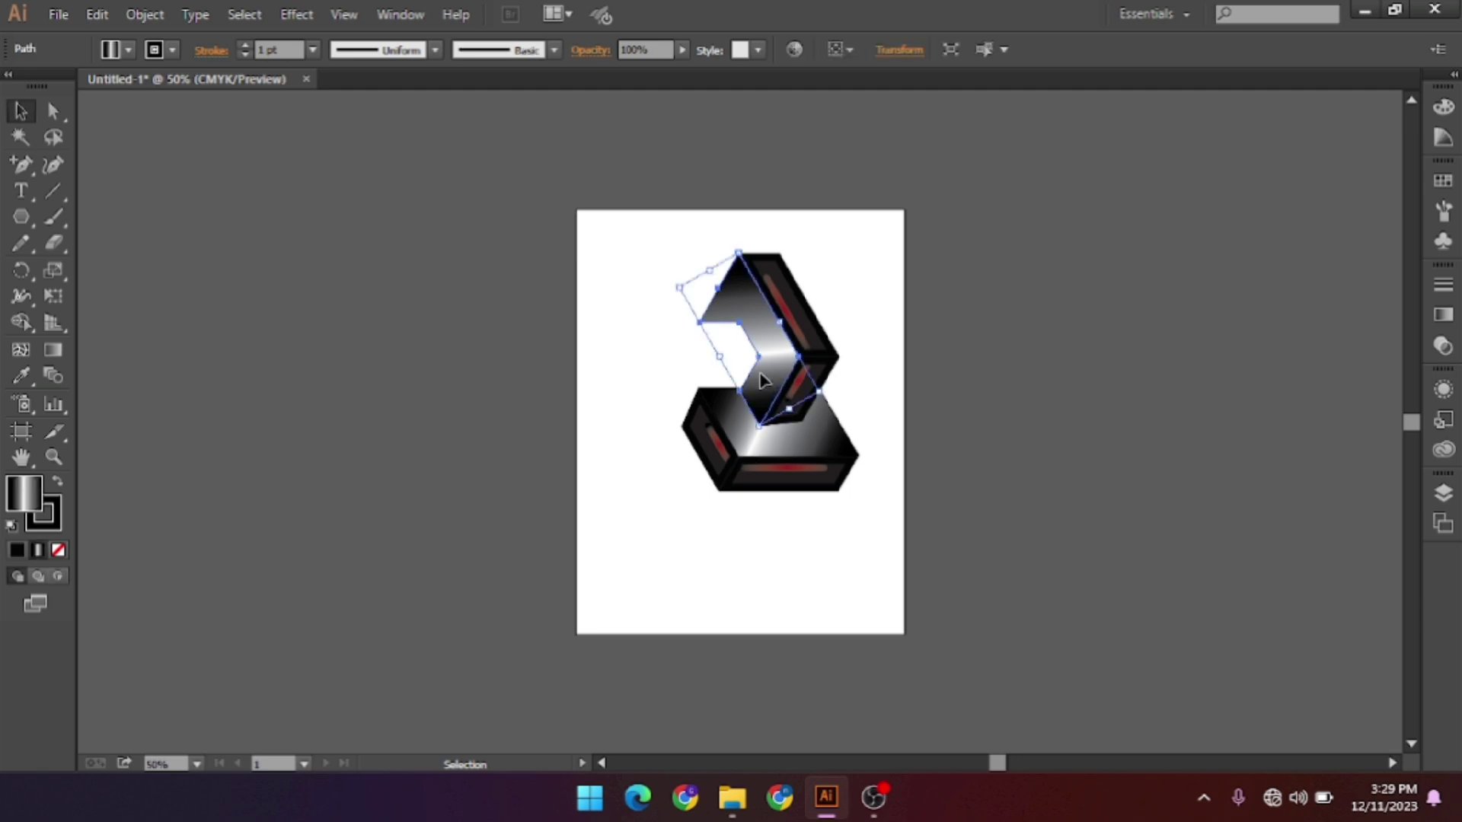
pyautogui.click(619, 367)
pyautogui.moveTo(652, 472)
pyautogui.mouseDown()
pyautogui.moveTo(893, 455)
pyautogui.moveTo(874, 449)
pyautogui.mouseUp()
pyautogui.press('a')
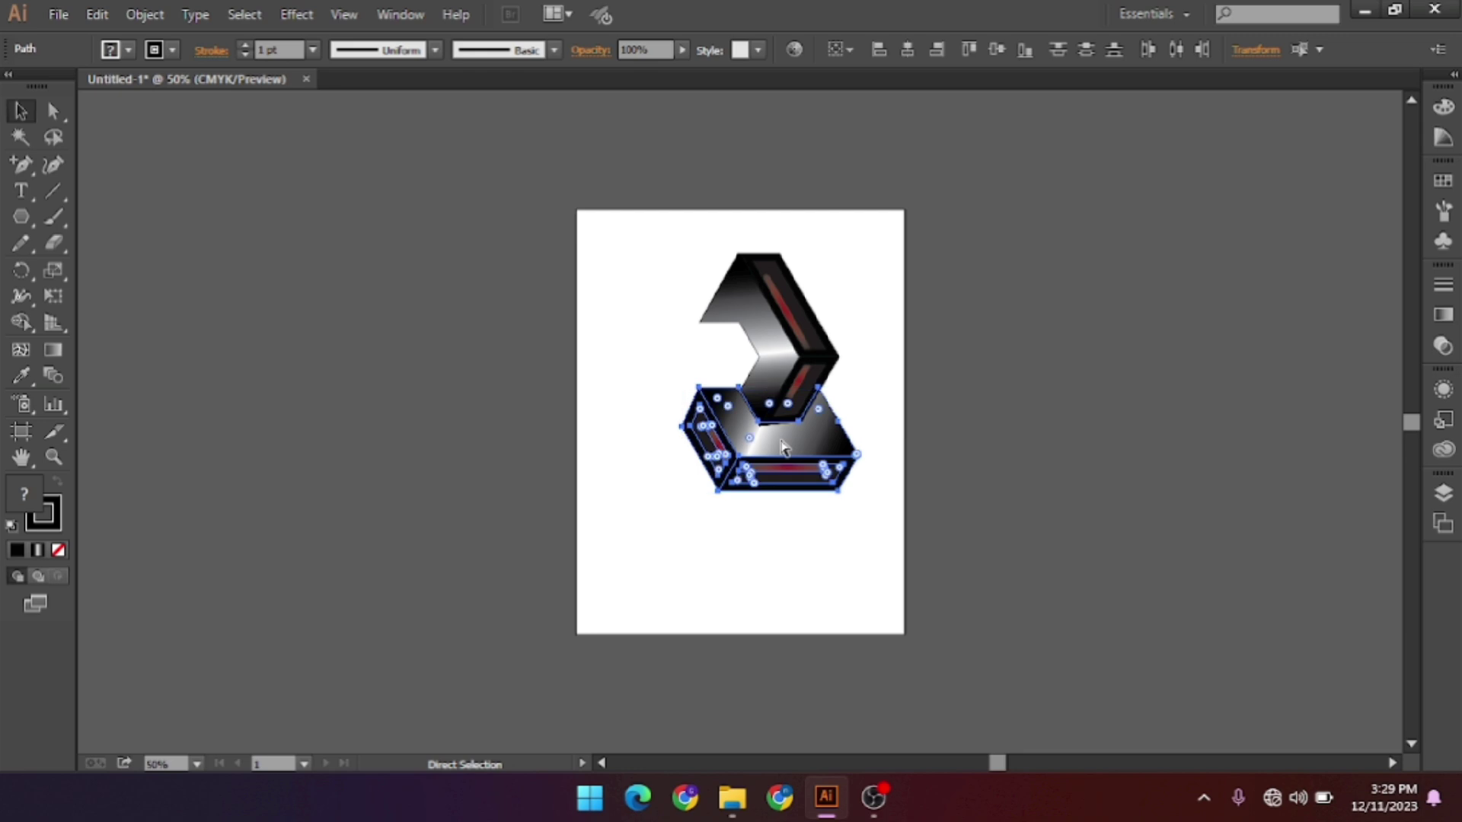
pyautogui.press('v')
# Make a 120° rotated copy, repeat it, and move the third piece left into the knot.
pyautogui.rightClick(808, 444)
pyautogui.moveTo(877, 384)
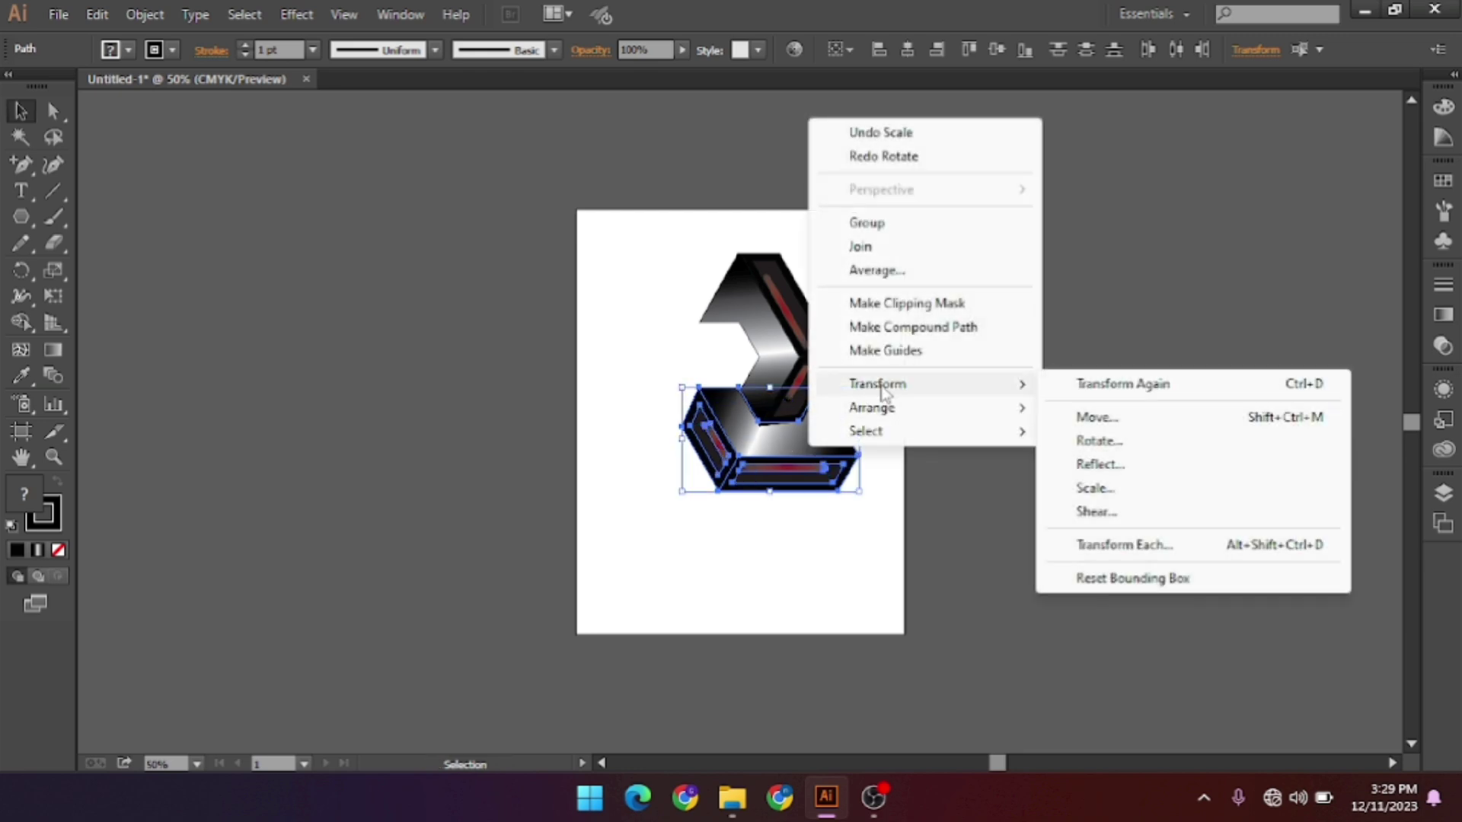
pyautogui.click(1102, 447)
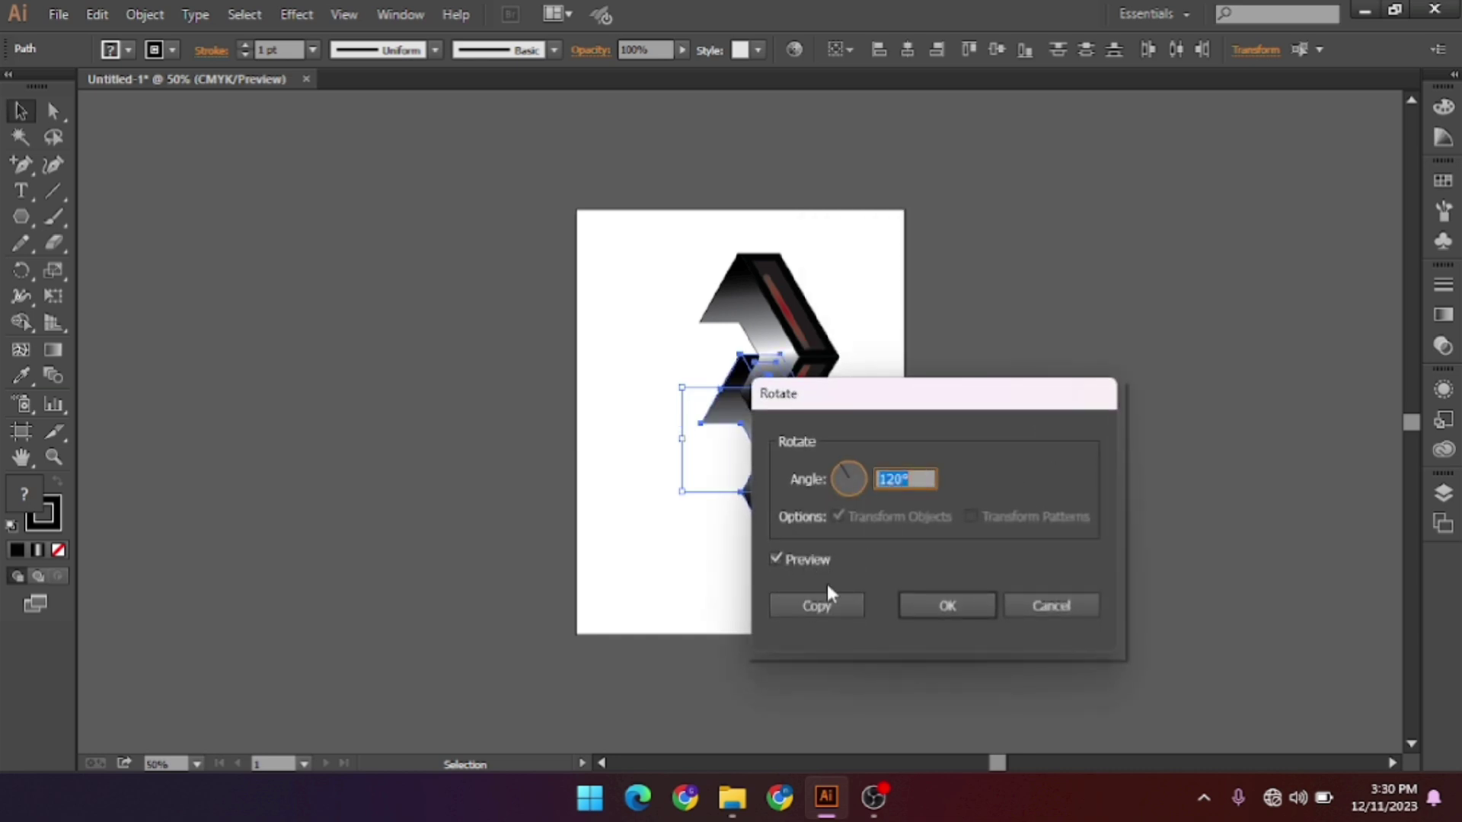
pyautogui.click(880, 476)
pyautogui.click(838, 603)
pyautogui.hotkey('ctrl', 'd')
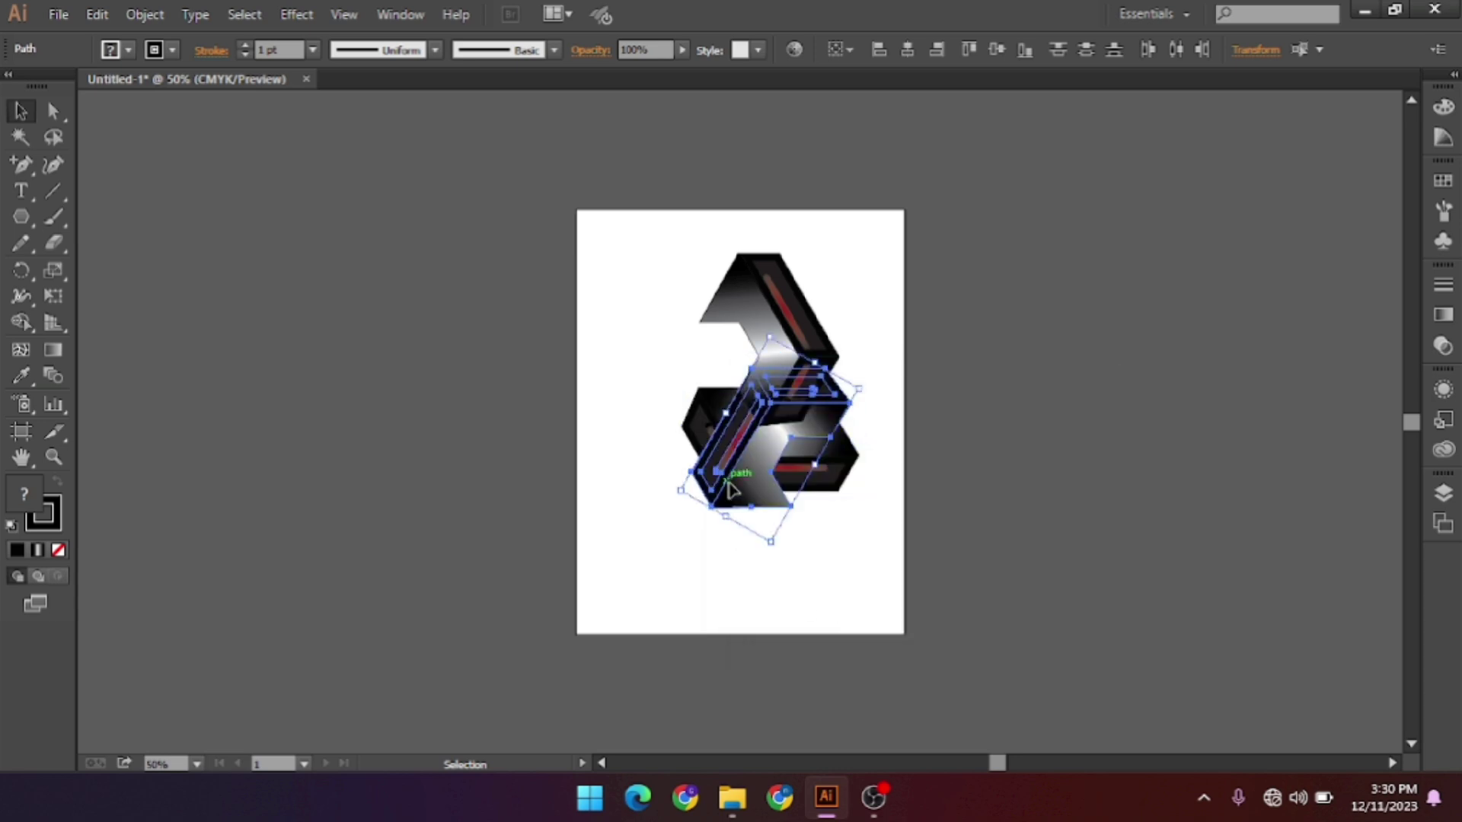
pyautogui.moveTo(732, 489); pyautogui.dragTo(642, 442)
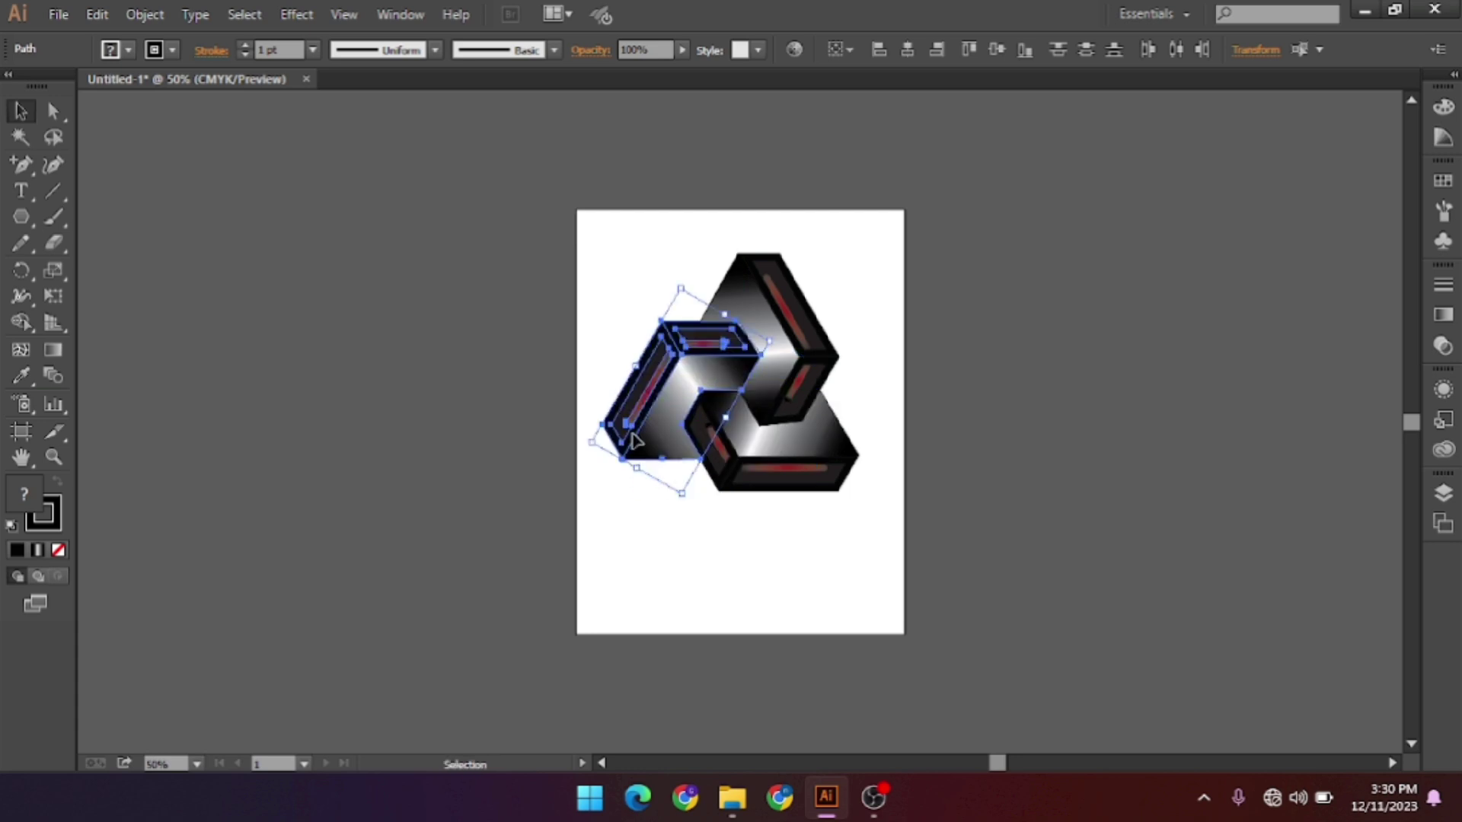
pyautogui.click(619, 540)
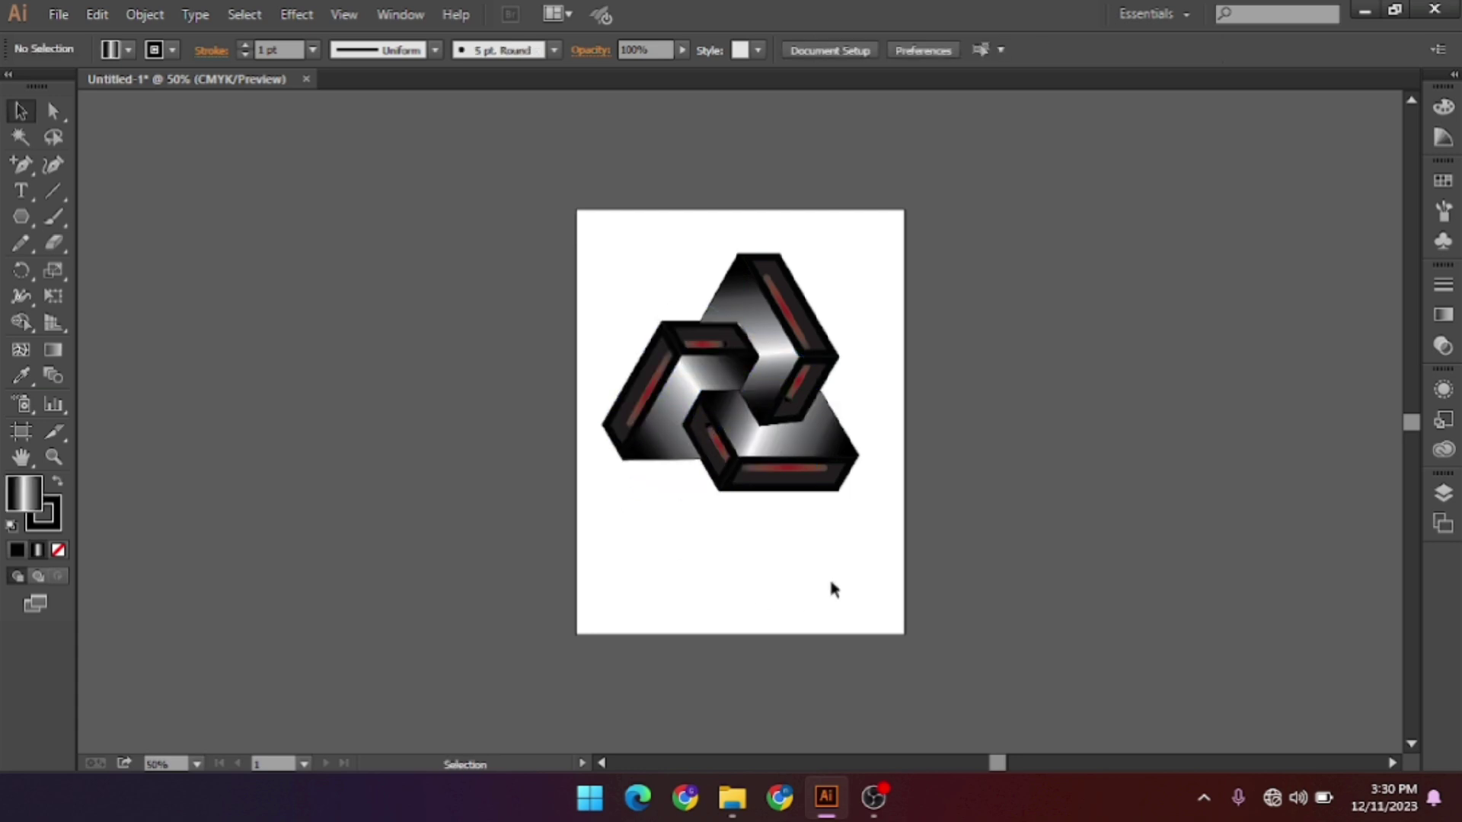
pyautogui.moveTo(830, 582); pyautogui.dragTo(626, 263)
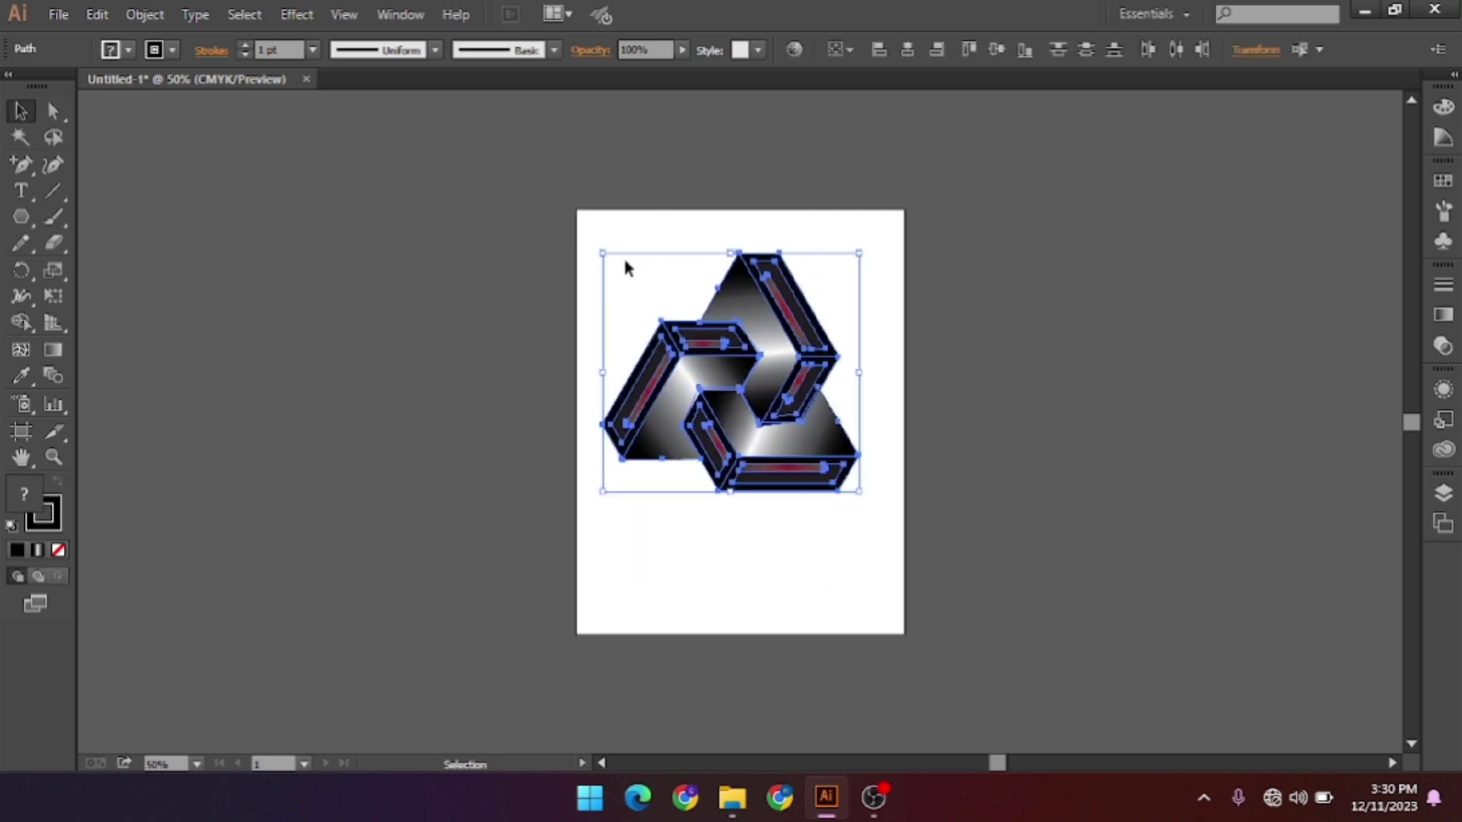
# At 100% zoom, Shift-select the left, bottom and top-right pieces' outer dark panels.
pyautogui.click(742, 600)
pyautogui.hotkey('ctrl', '=')
pyautogui.hotkey('ctrl', '=')
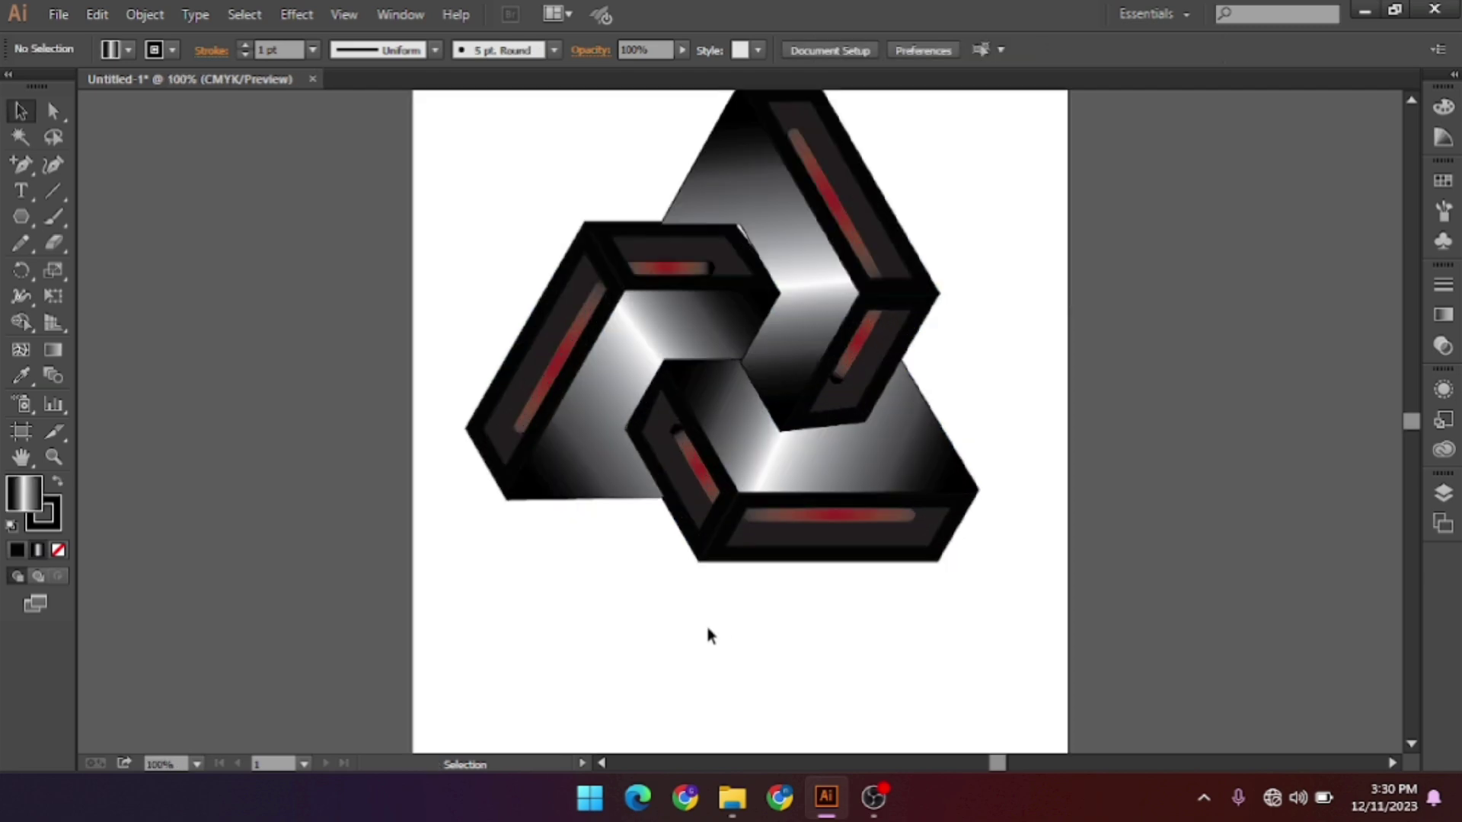
pyautogui.scroll(3, 708, 636)
pyautogui.scroll(-1, 710, 632)
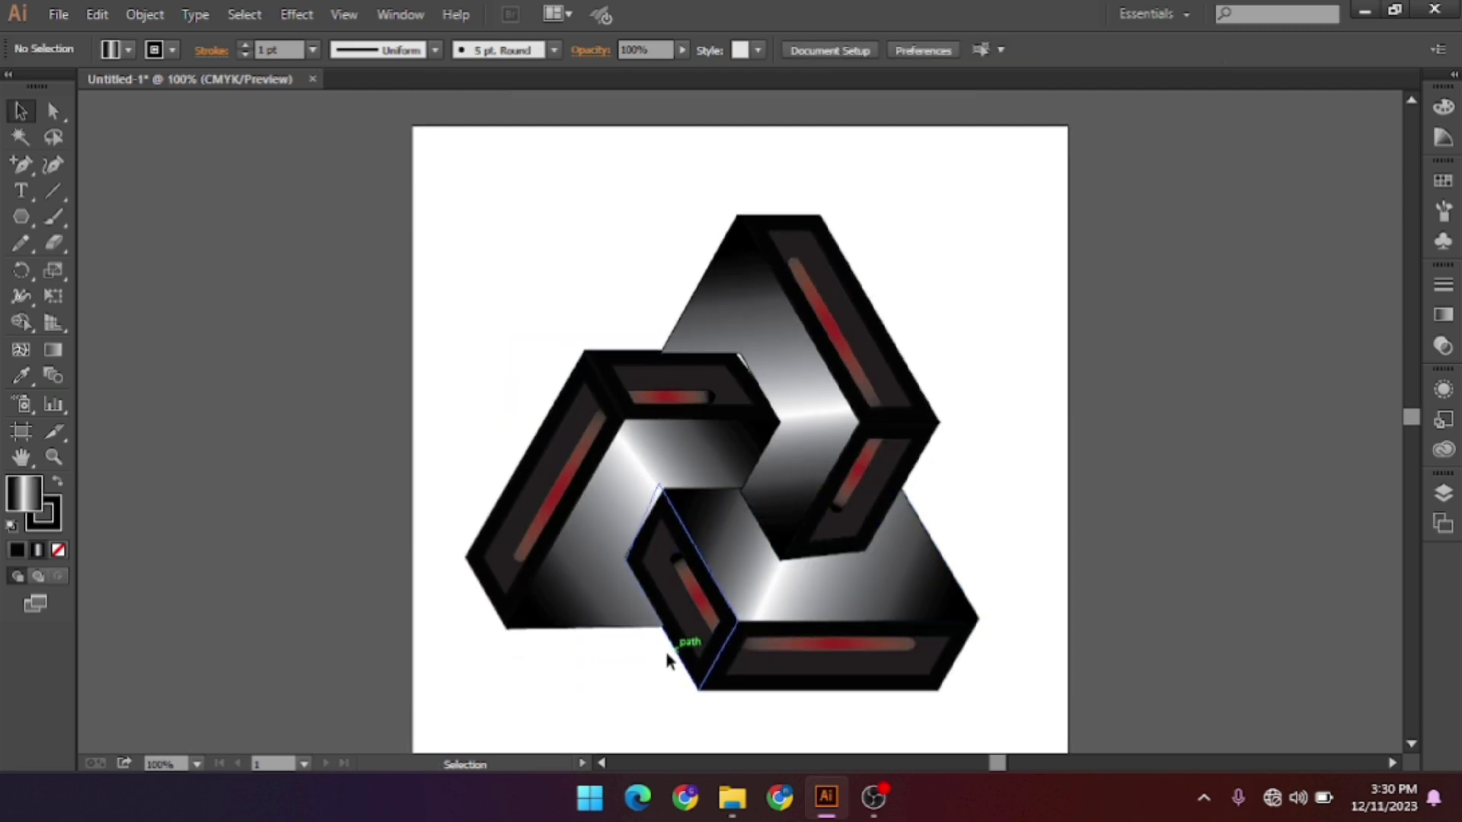
pyautogui.click(681, 653)
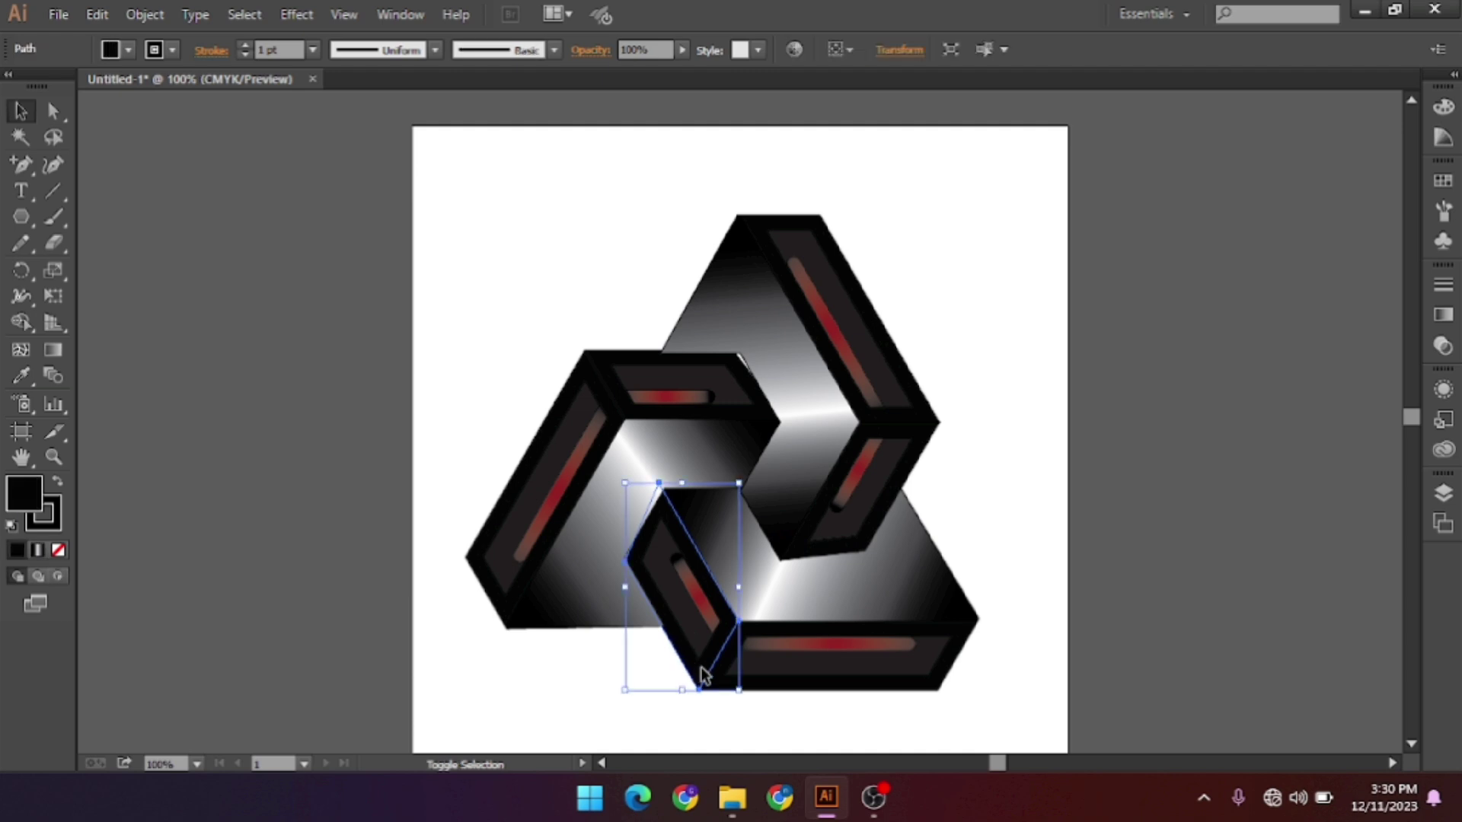
pyautogui.keyDown('shift'); pyautogui.click(781, 684); pyautogui.keyUp('shift')
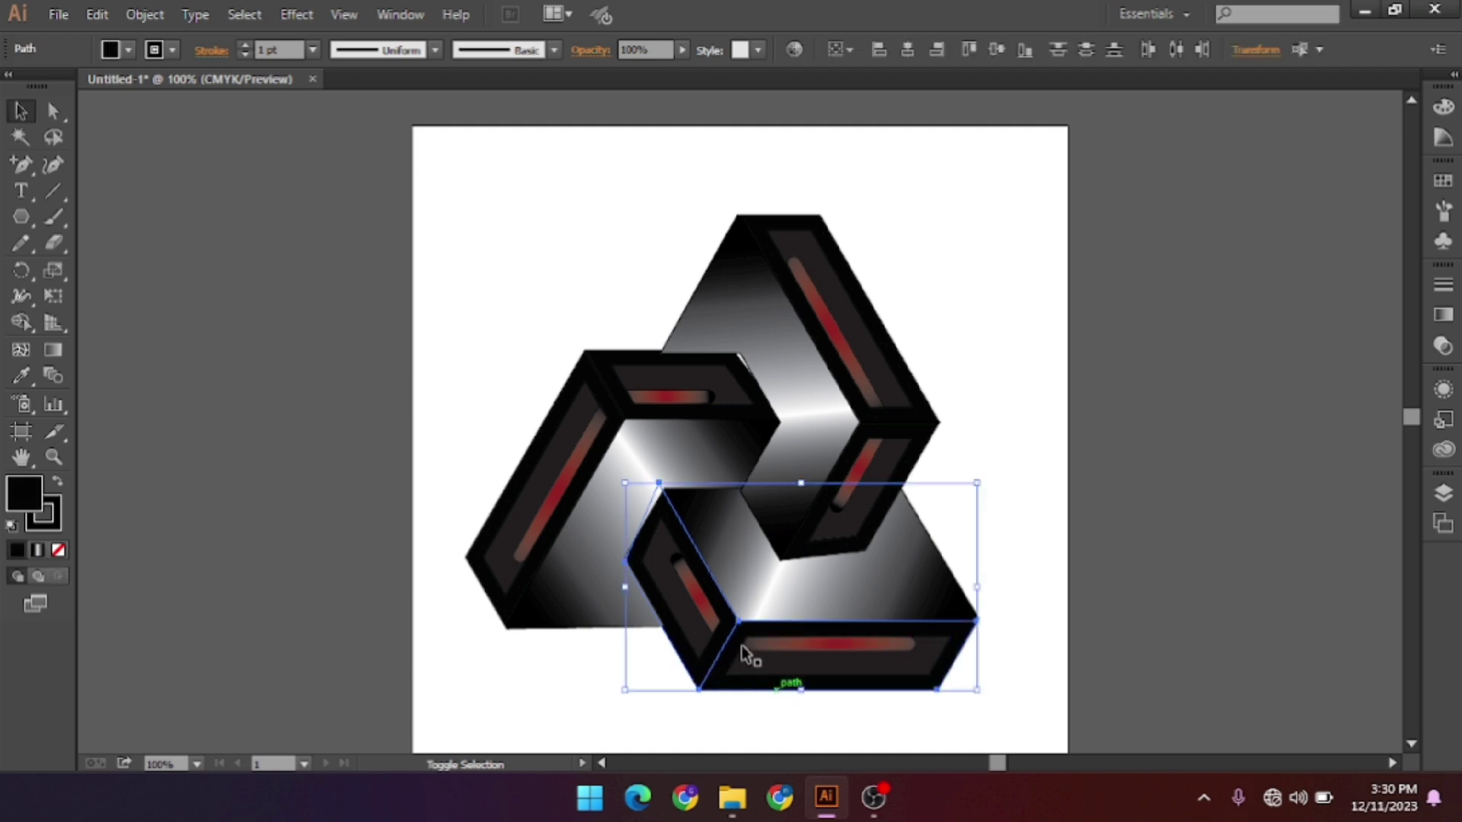
pyautogui.keyDown('shift'); pyautogui.click(607, 403); pyautogui.keyUp('shift')
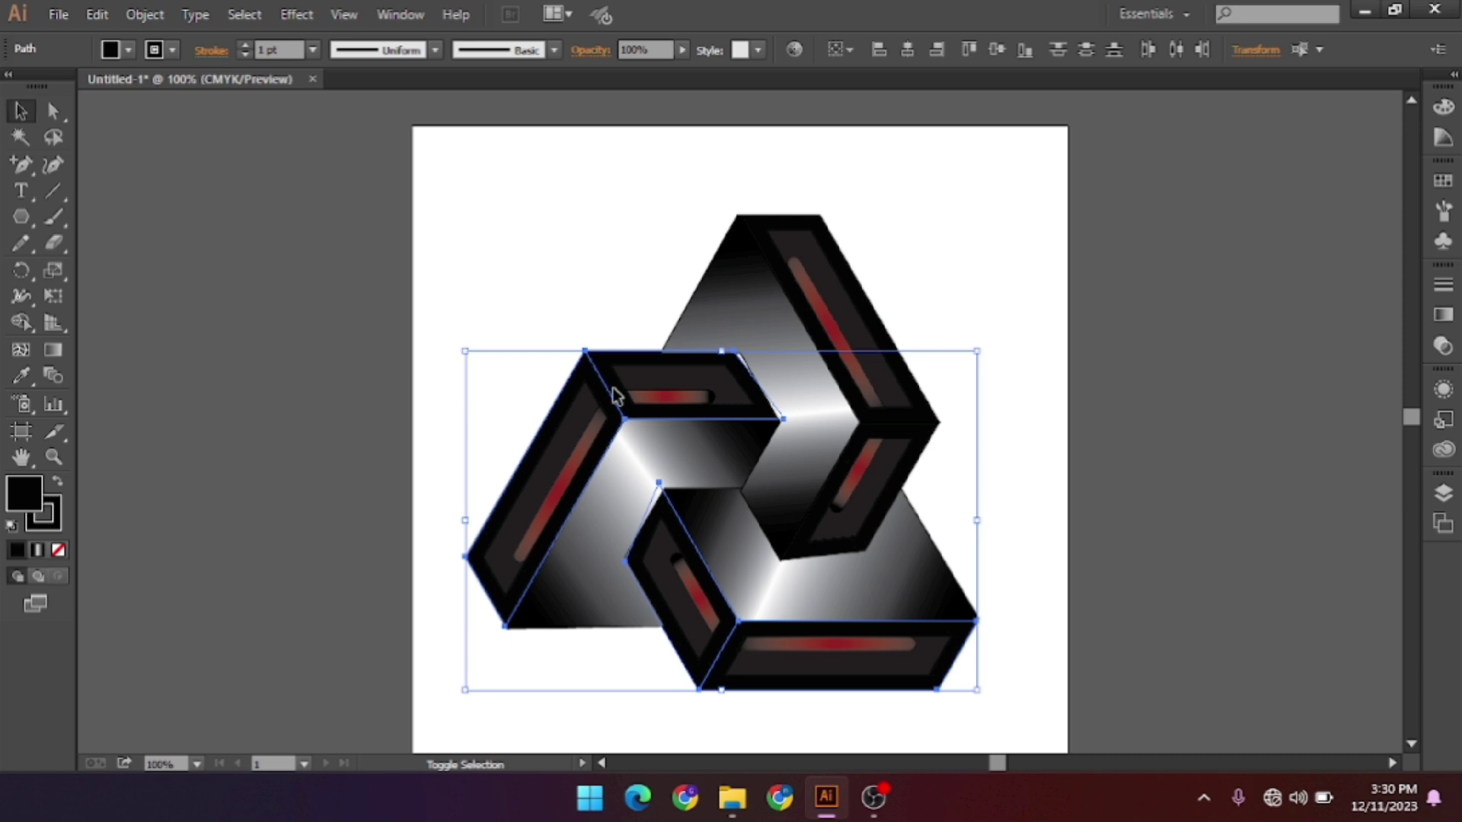
pyautogui.keyDown('shift'); pyautogui.click(762, 232); pyautogui.keyUp('shift')
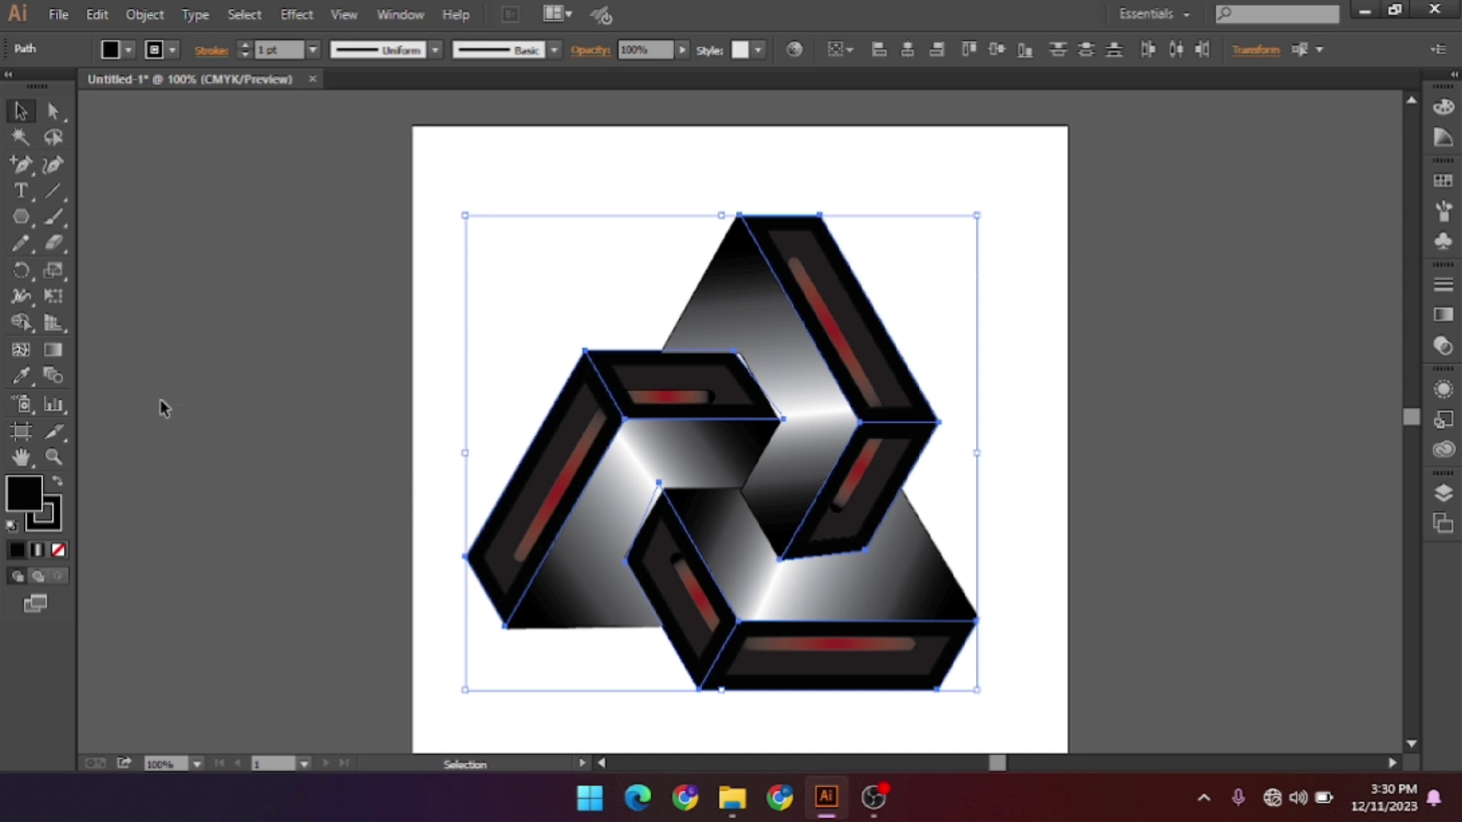
# Set the selected panels' fill to #111111 in the Color Picker, then deselect.
pyautogui.doubleClick(17, 501)
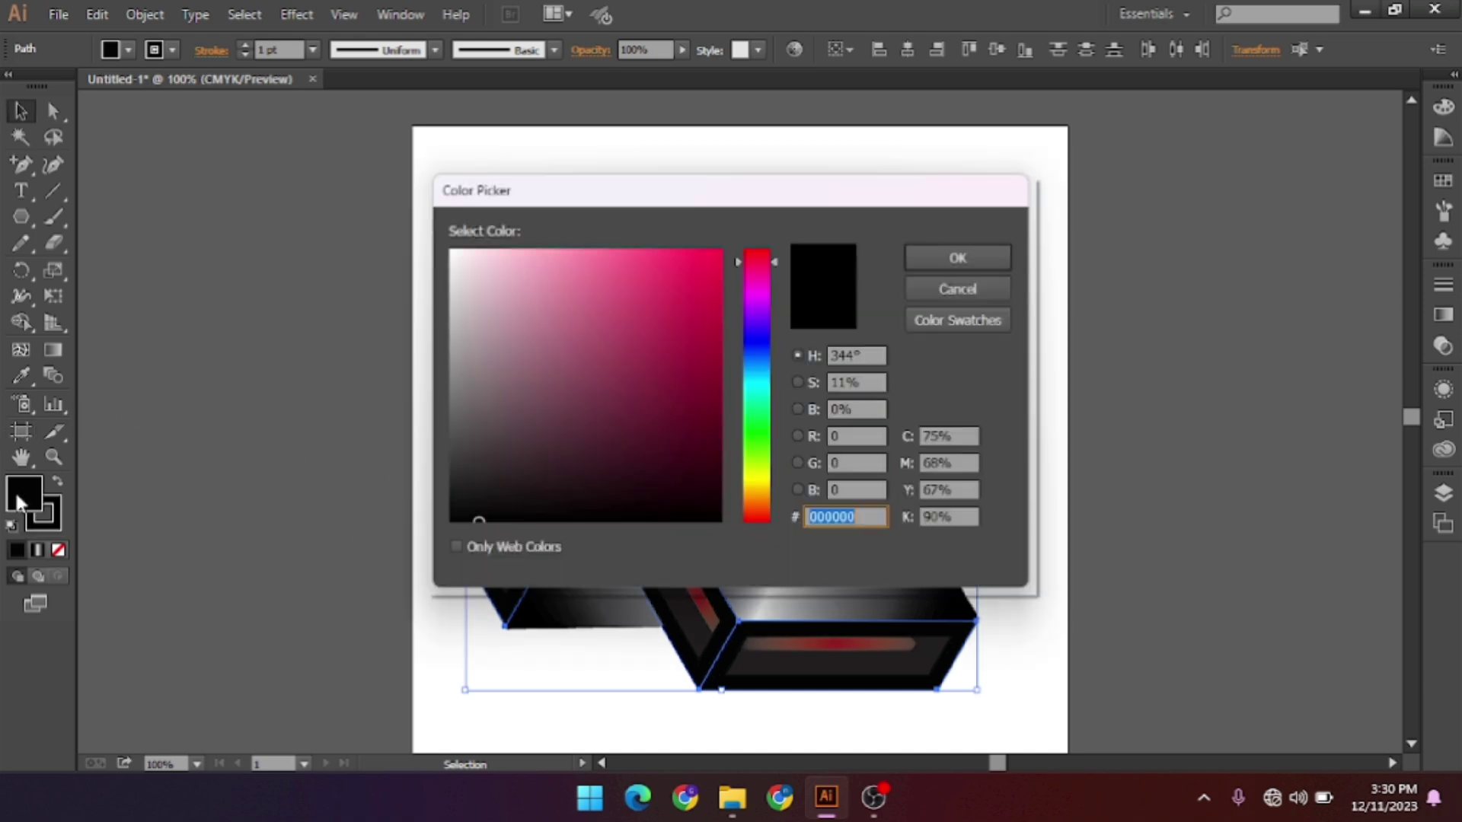
pyautogui.moveTo(477, 512); pyautogui.dragTo(441, 504)
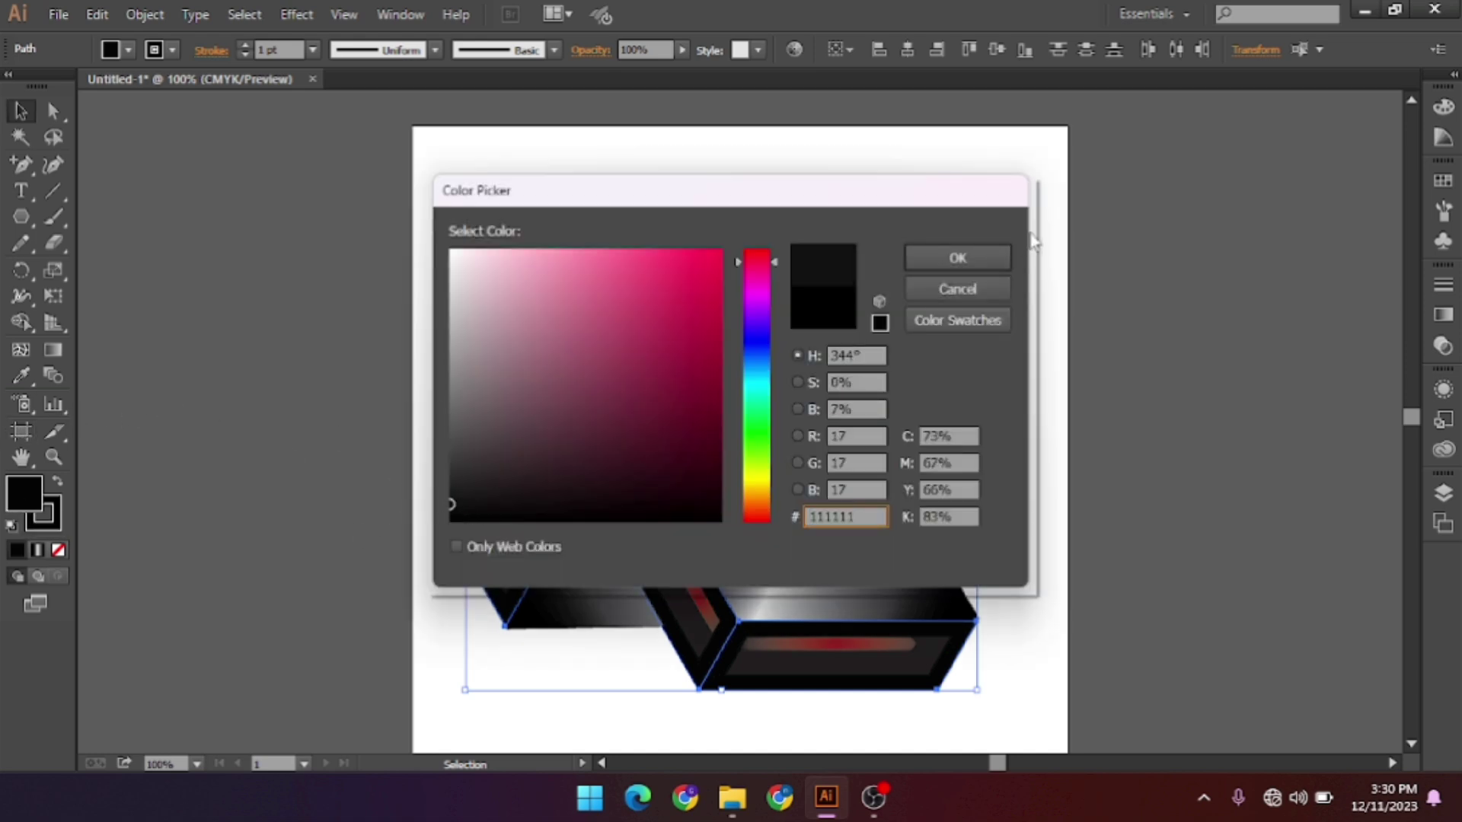
pyautogui.click(973, 256)
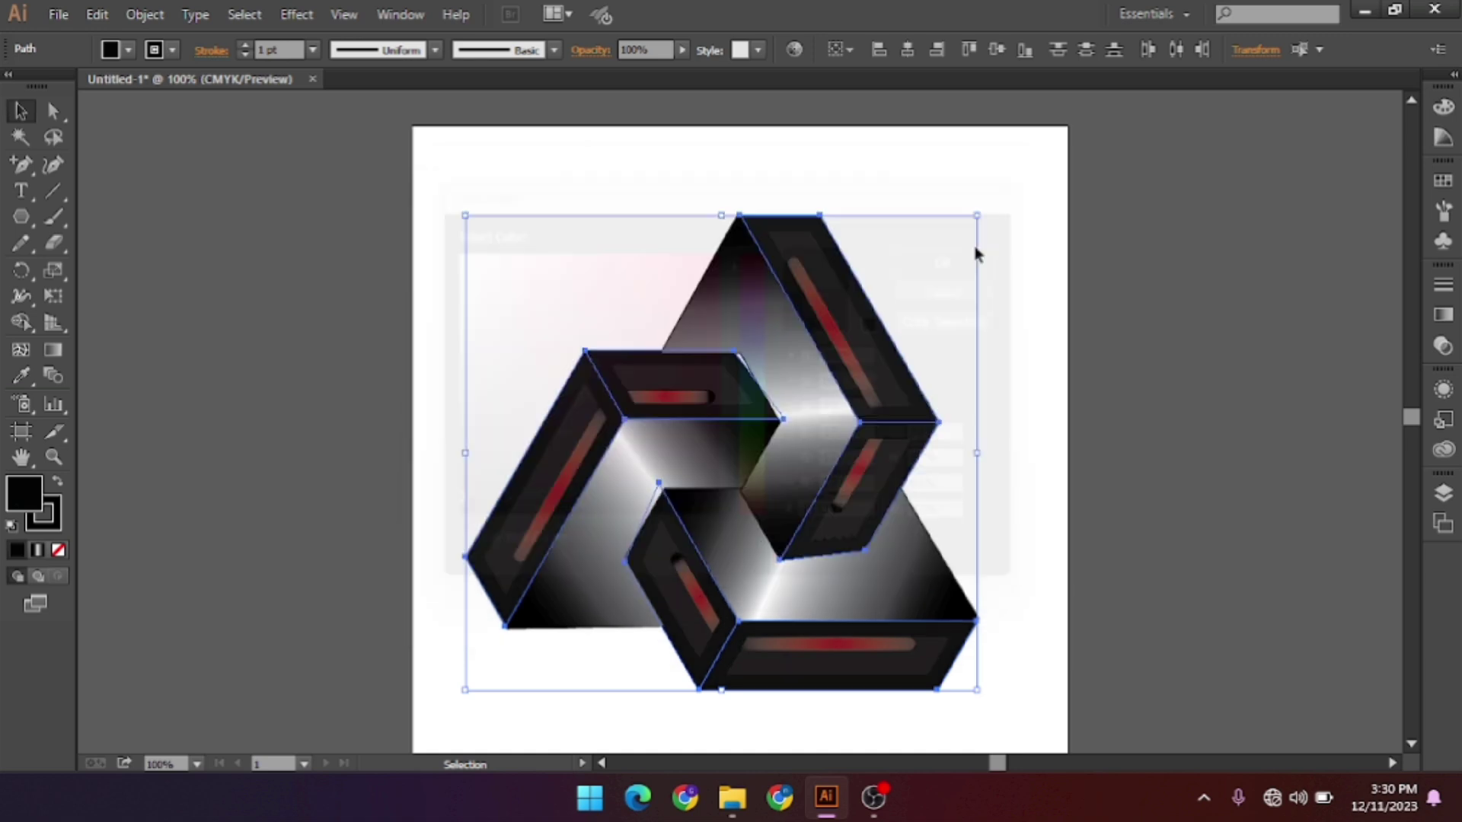
pyautogui.click(1066, 335)
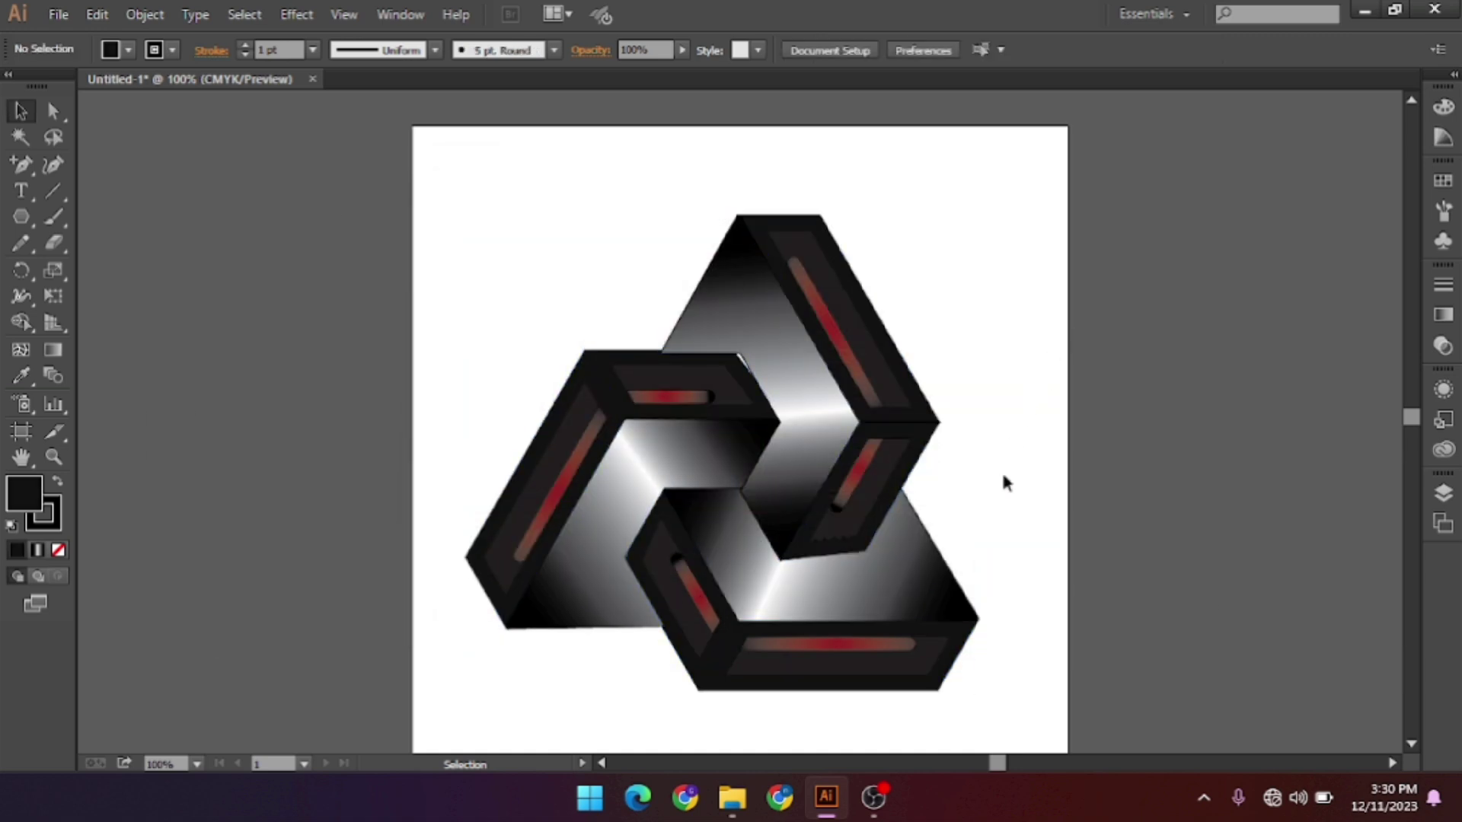